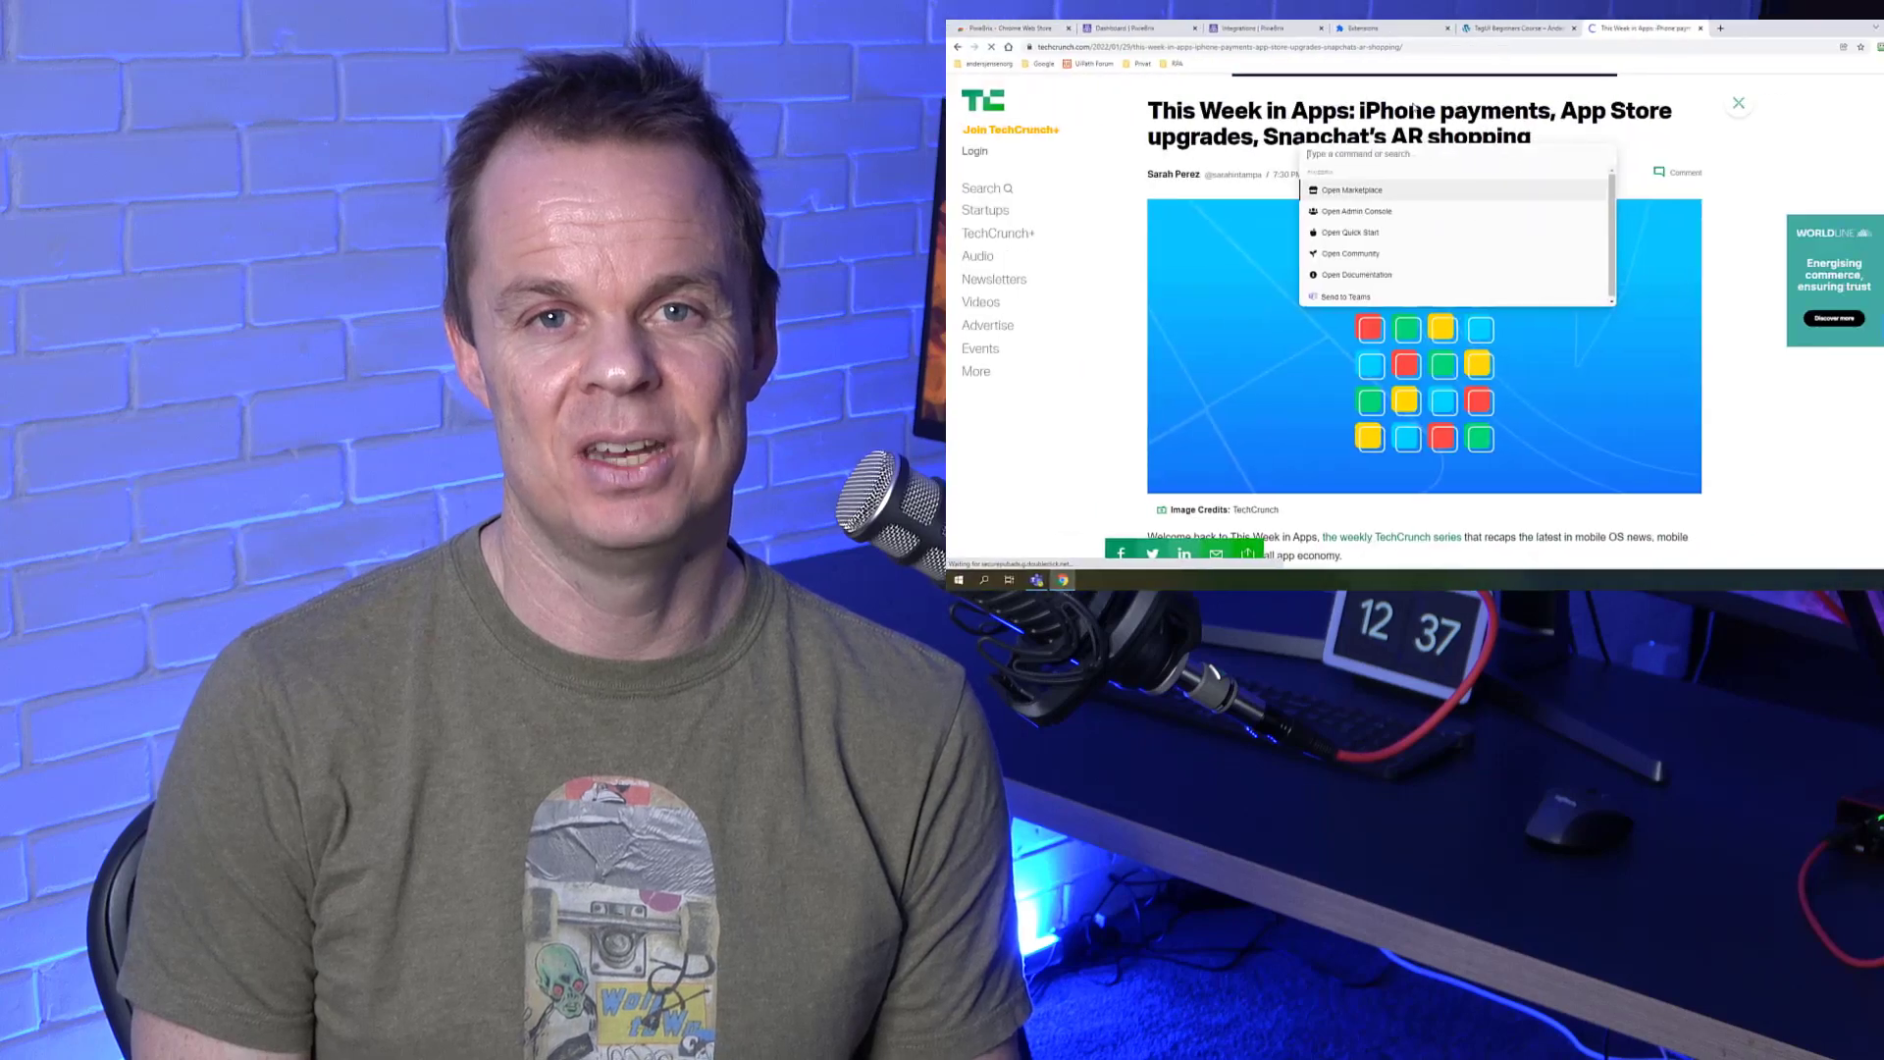
Send the current article to Teams with a message beginning 'Great ar'.
left_click(1235, 297)
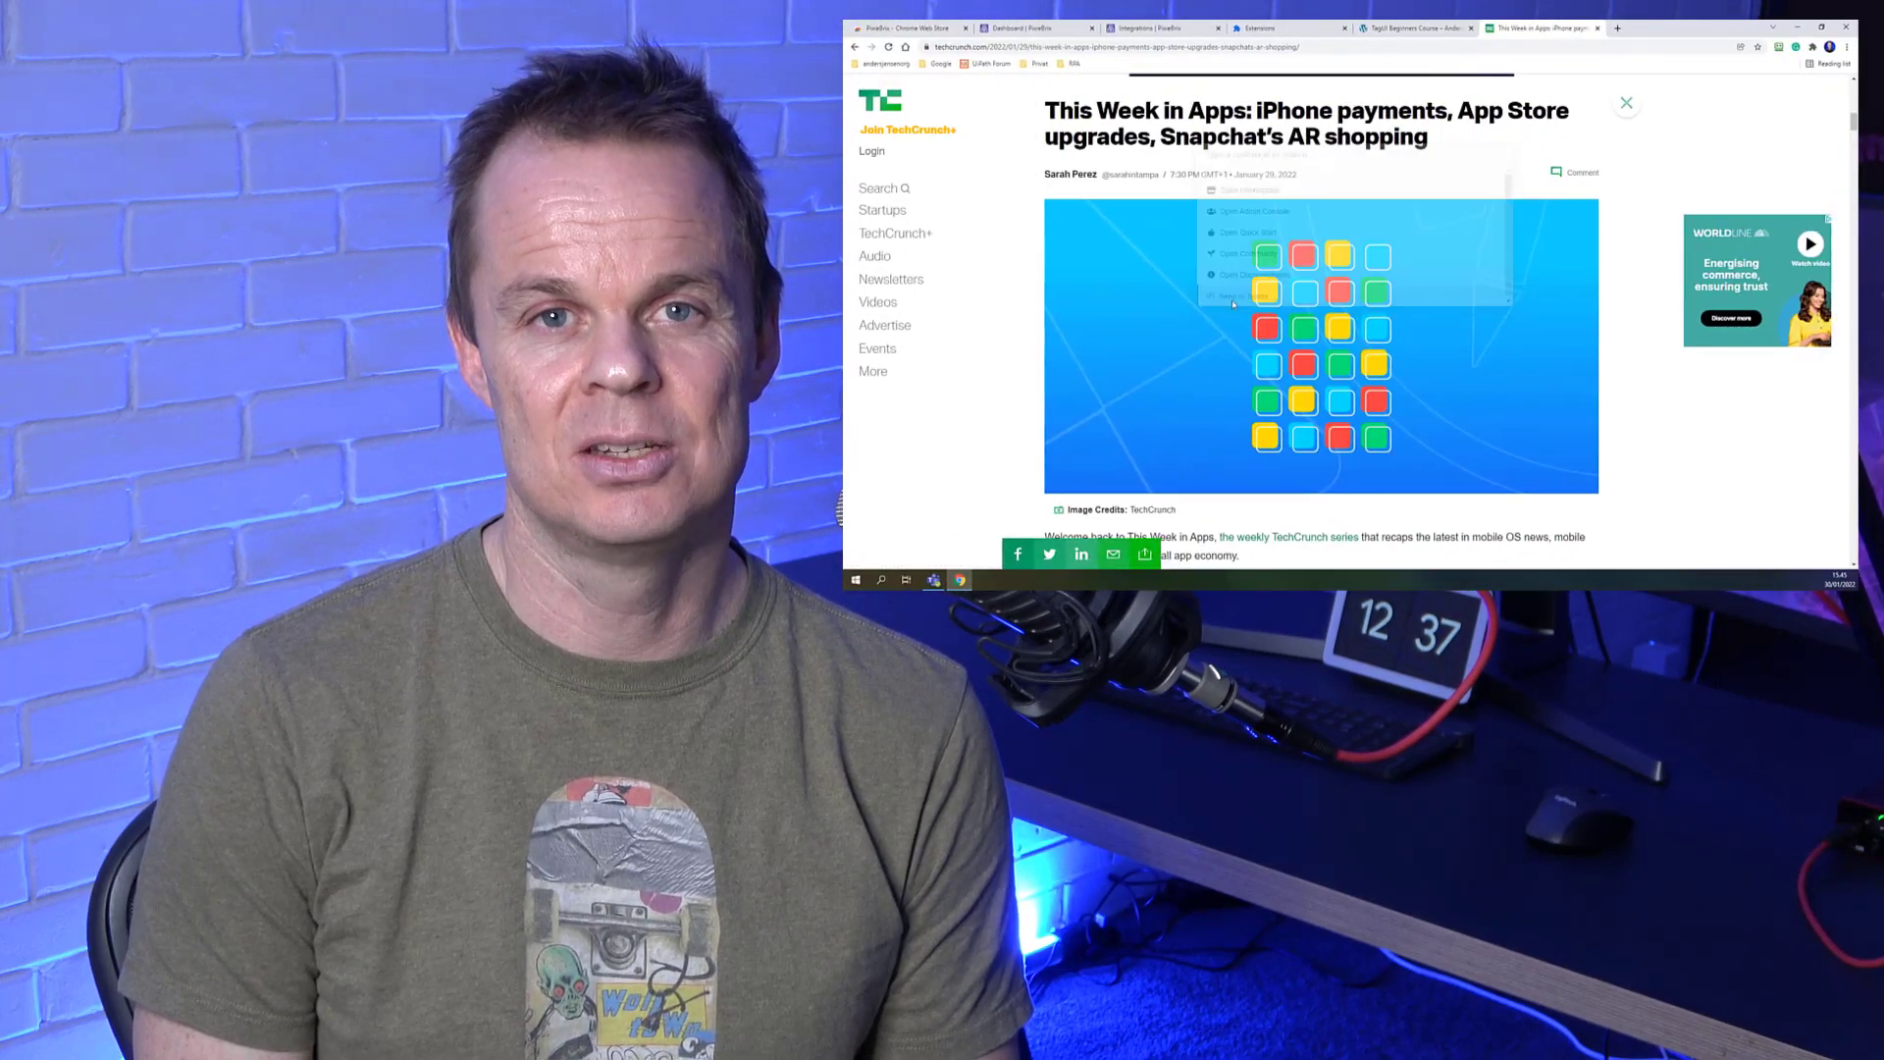
type("Great ar")
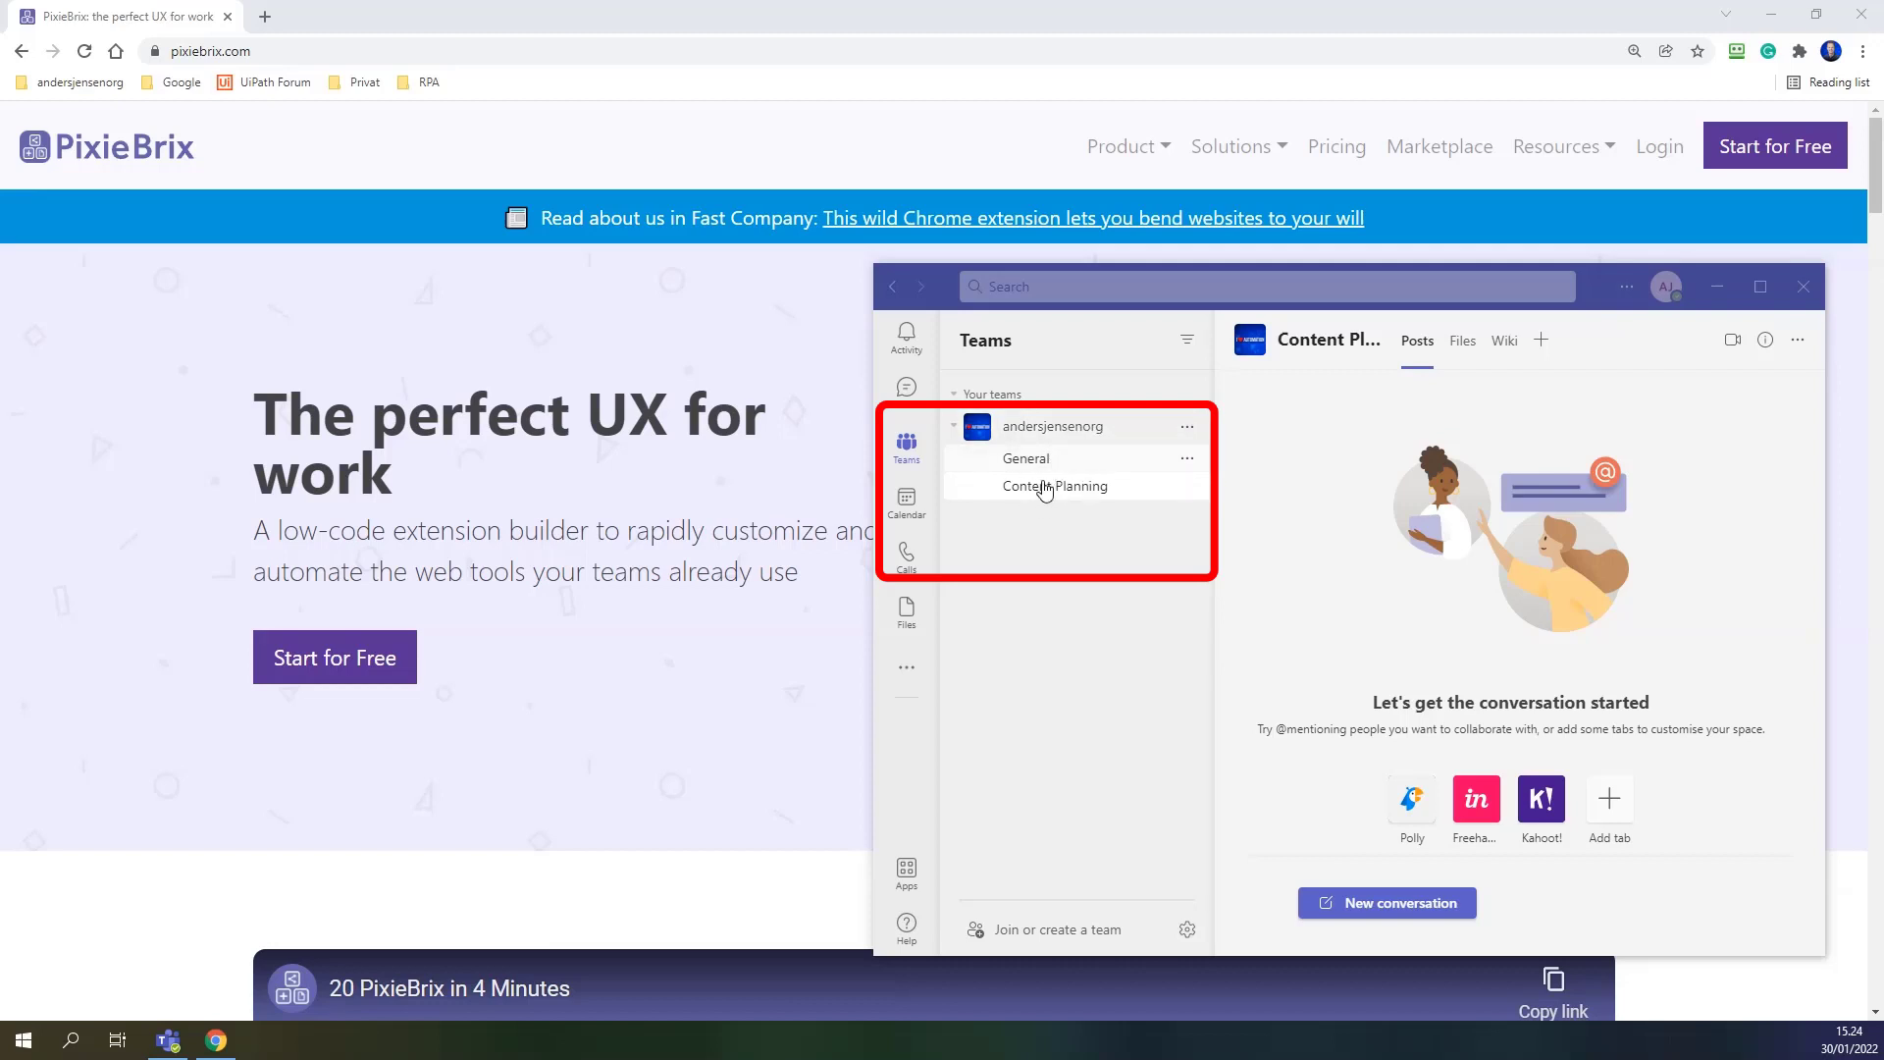
Create a channel named 'Links' with Standard privacy from the team's options menu.
left_click(1190, 434)
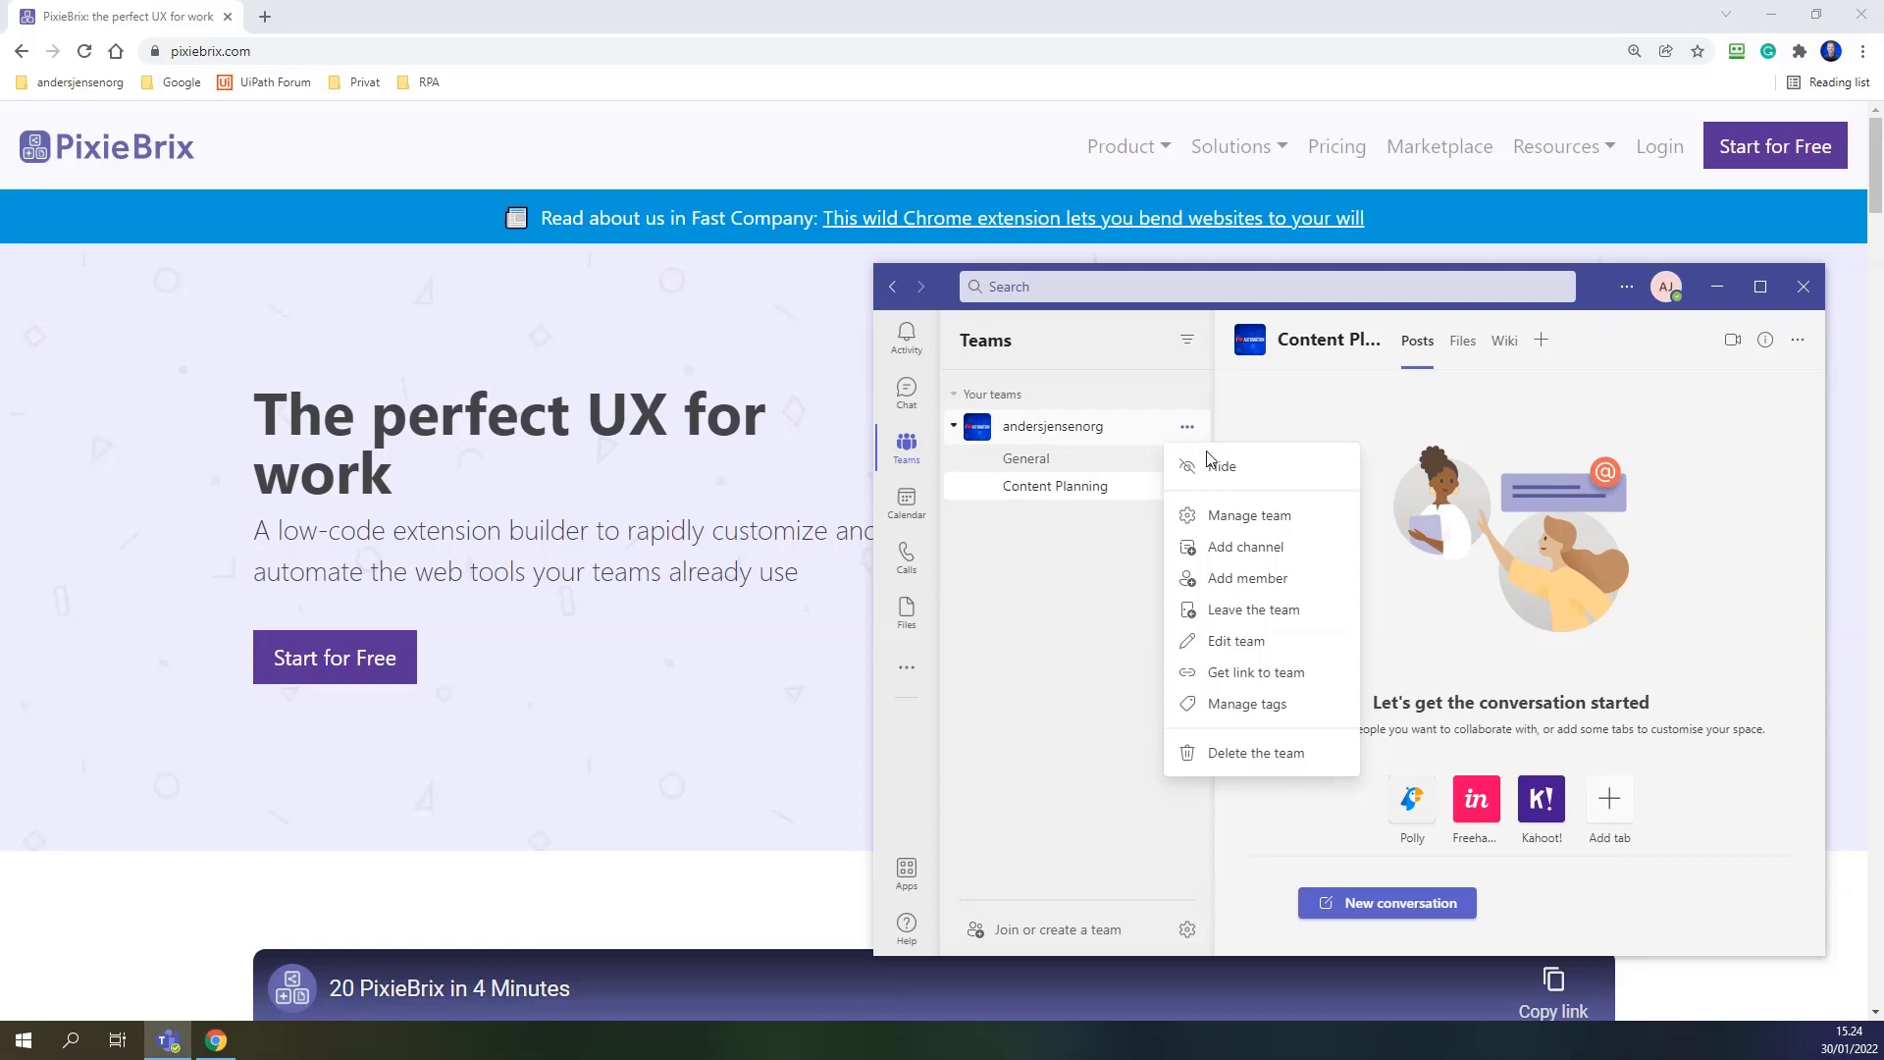
left_click(1242, 545)
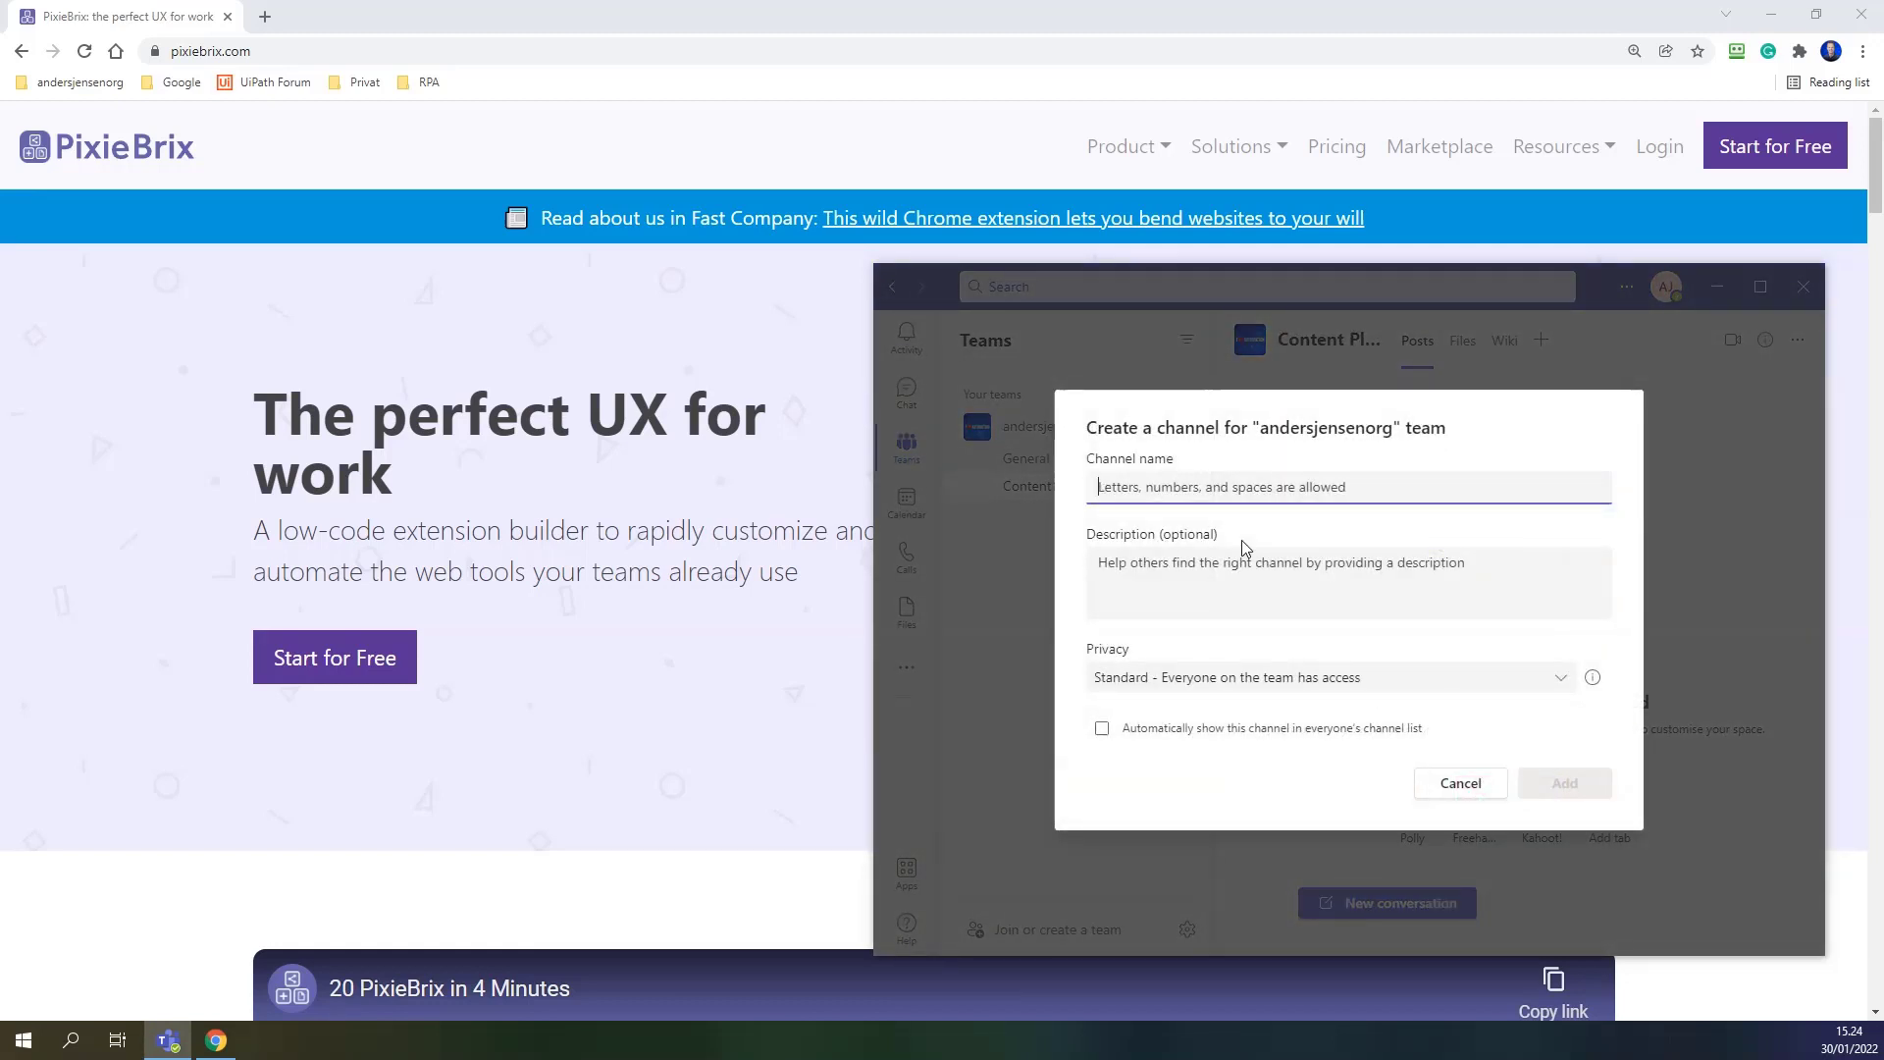
type("Links")
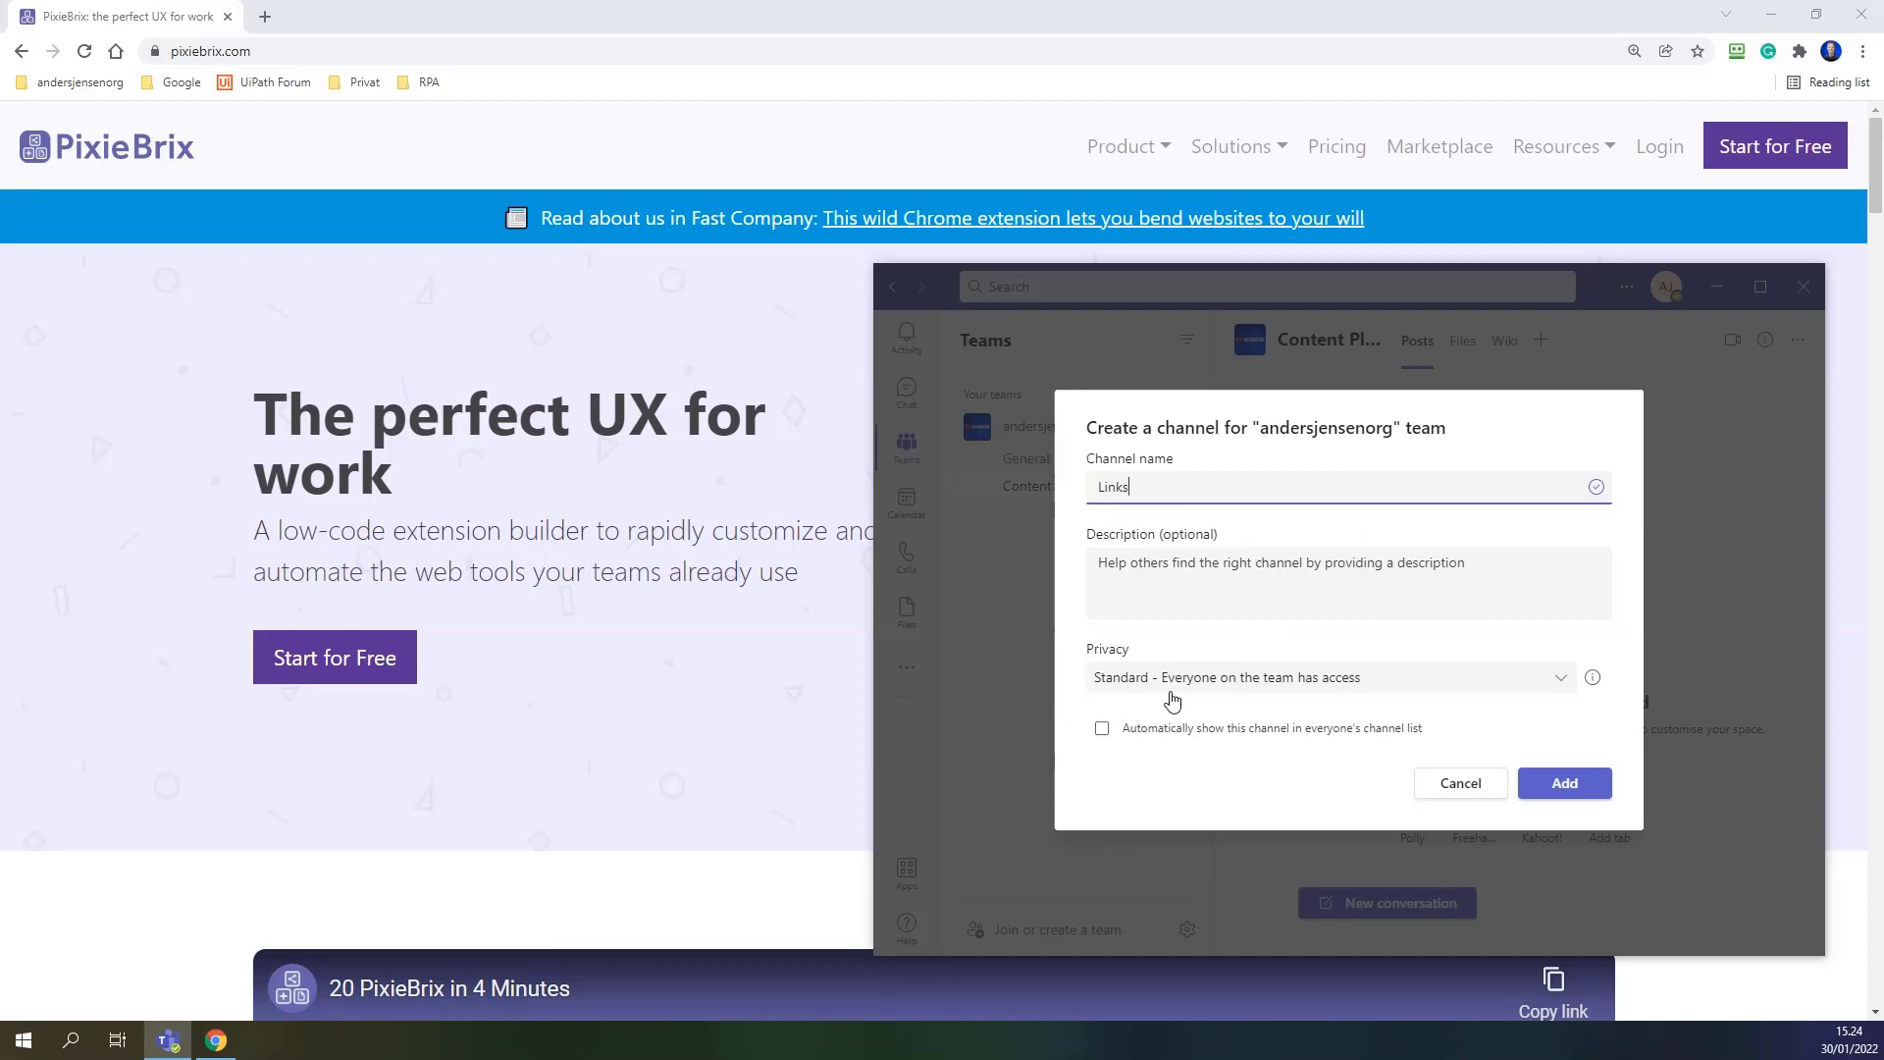
left_click(1236, 685)
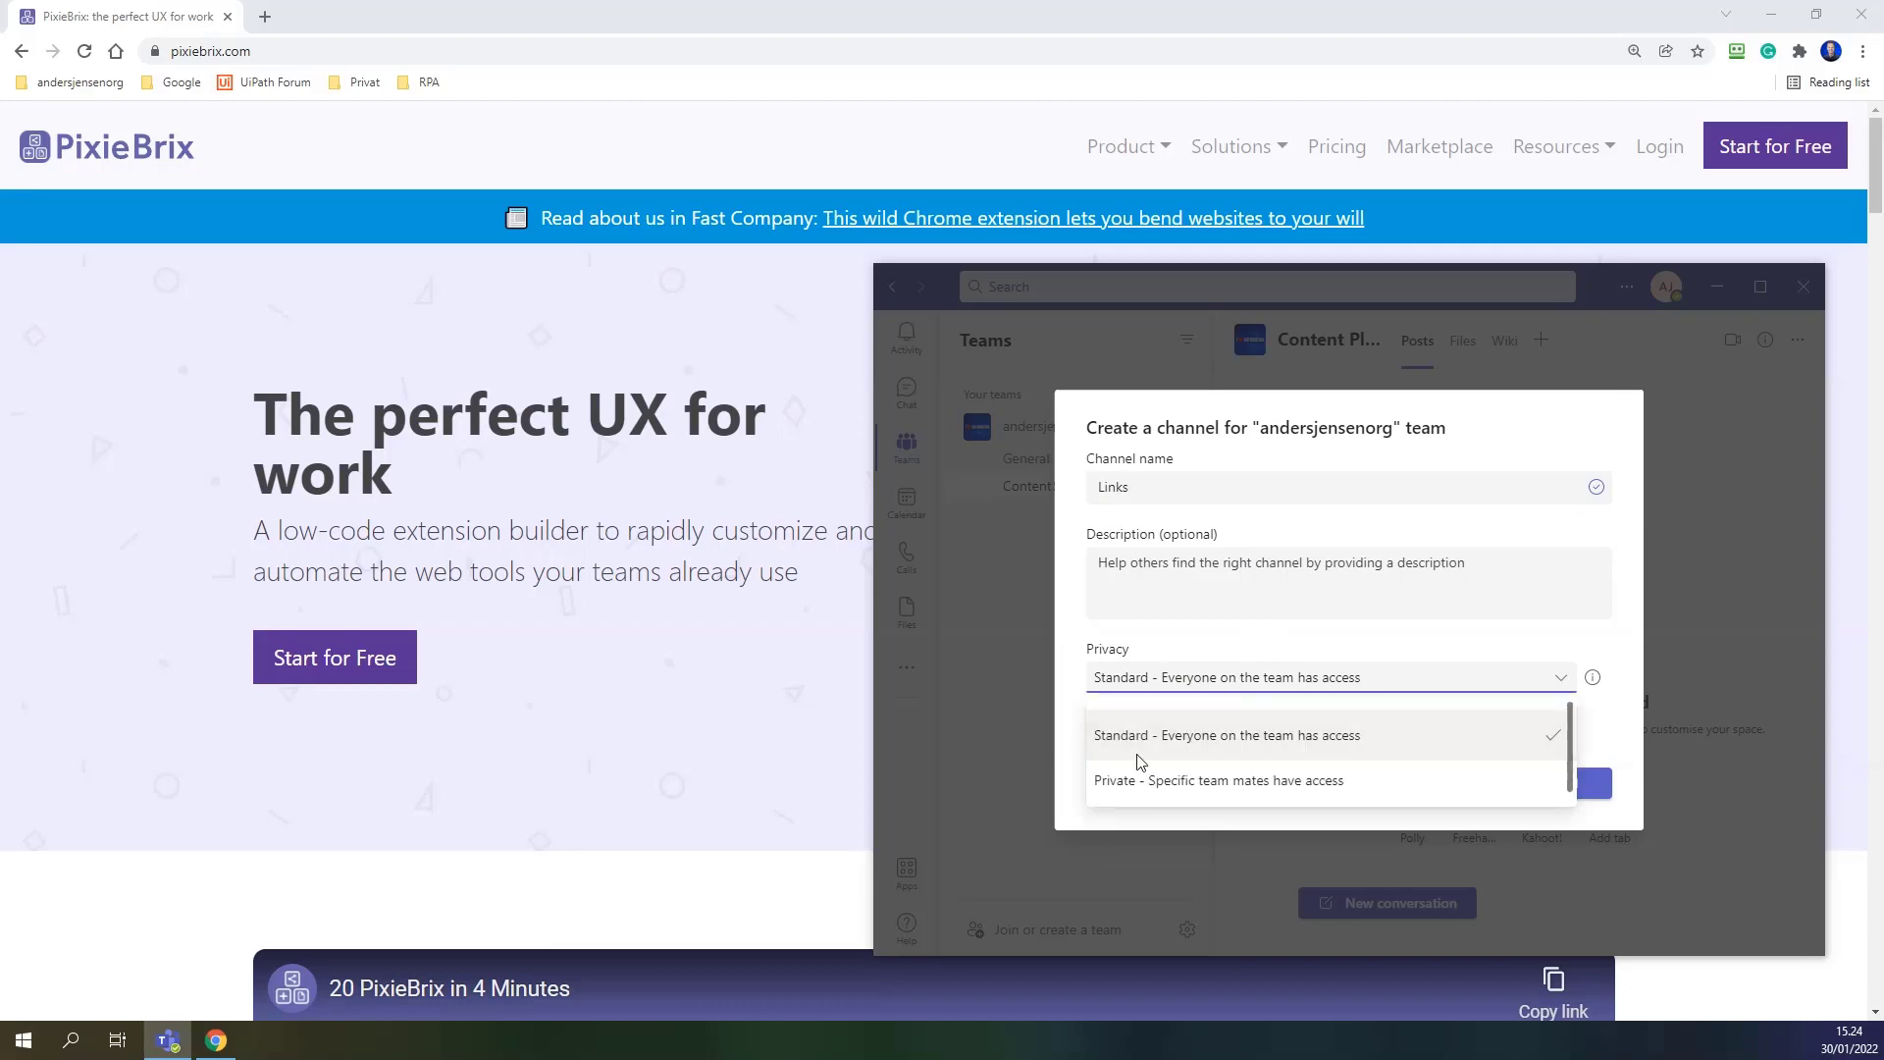
left_click(1190, 640)
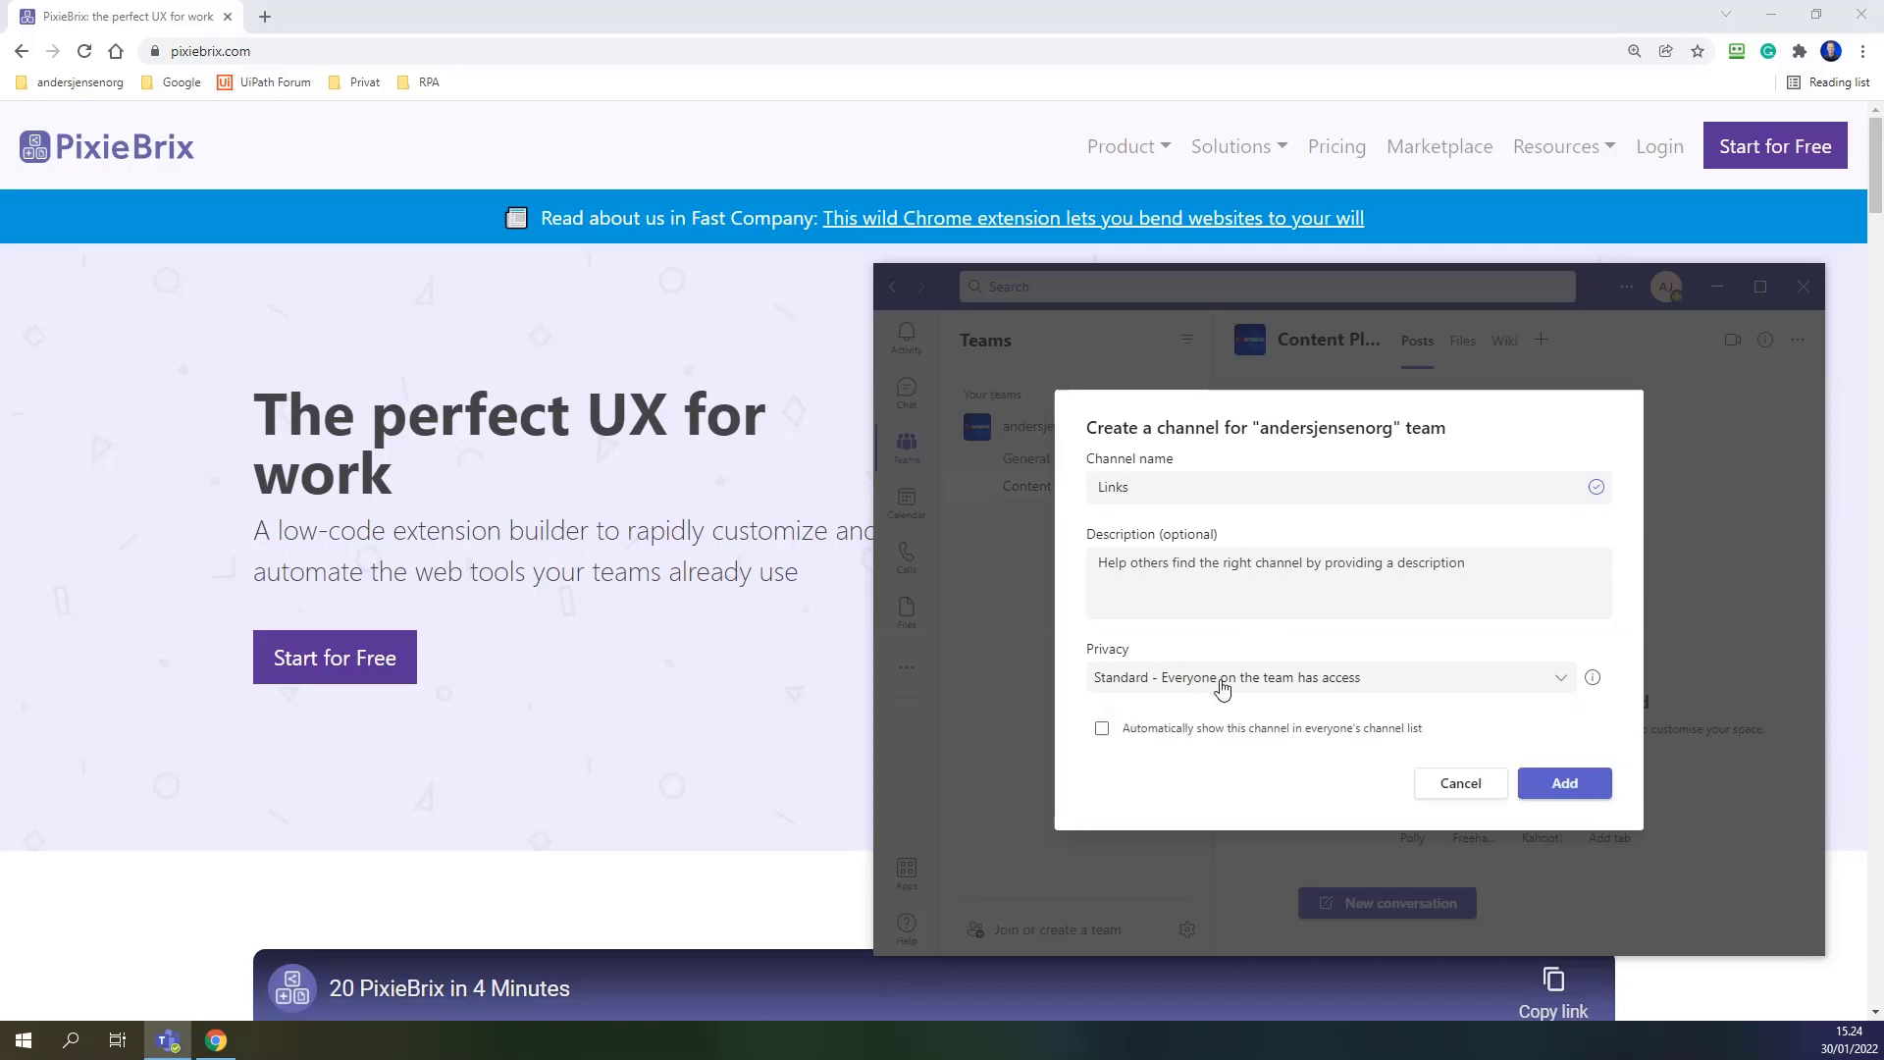
left_click(1566, 785)
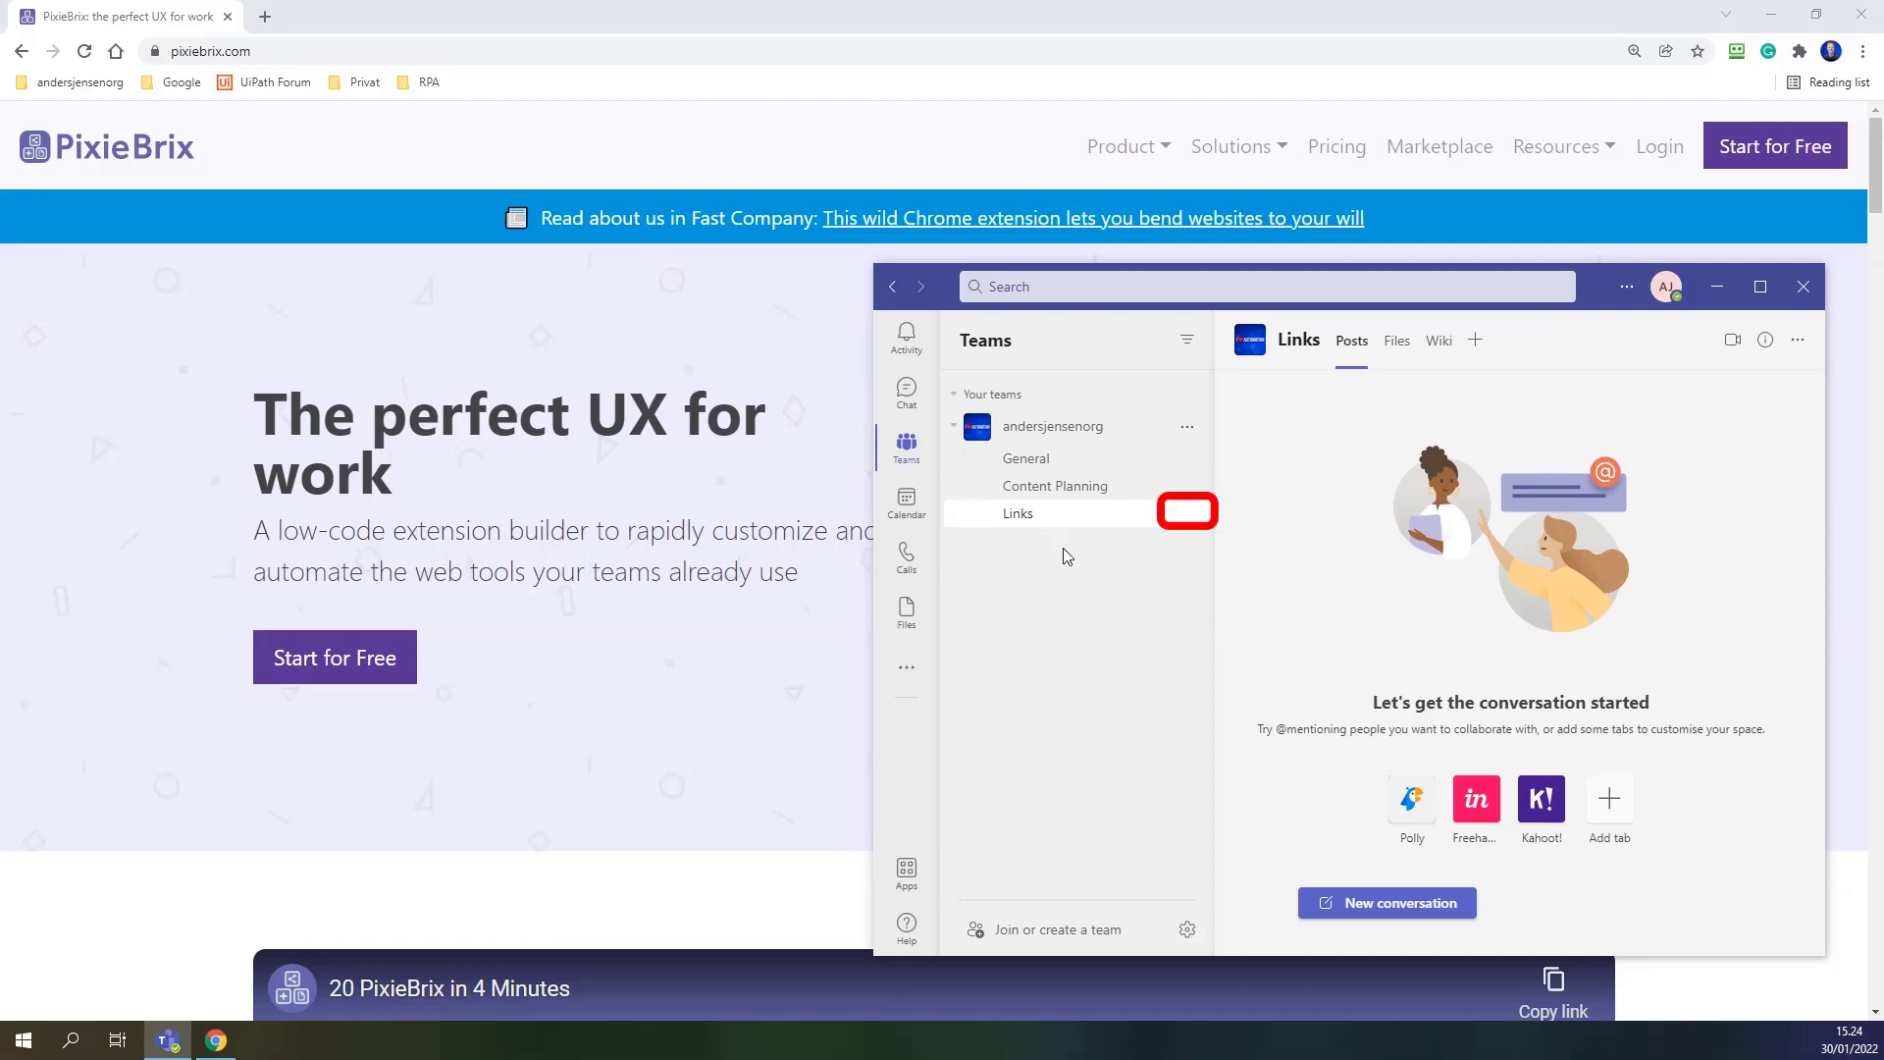
From the Links channel's Connectors, start configuring the Incoming Webhook.
left_click(1187, 515)
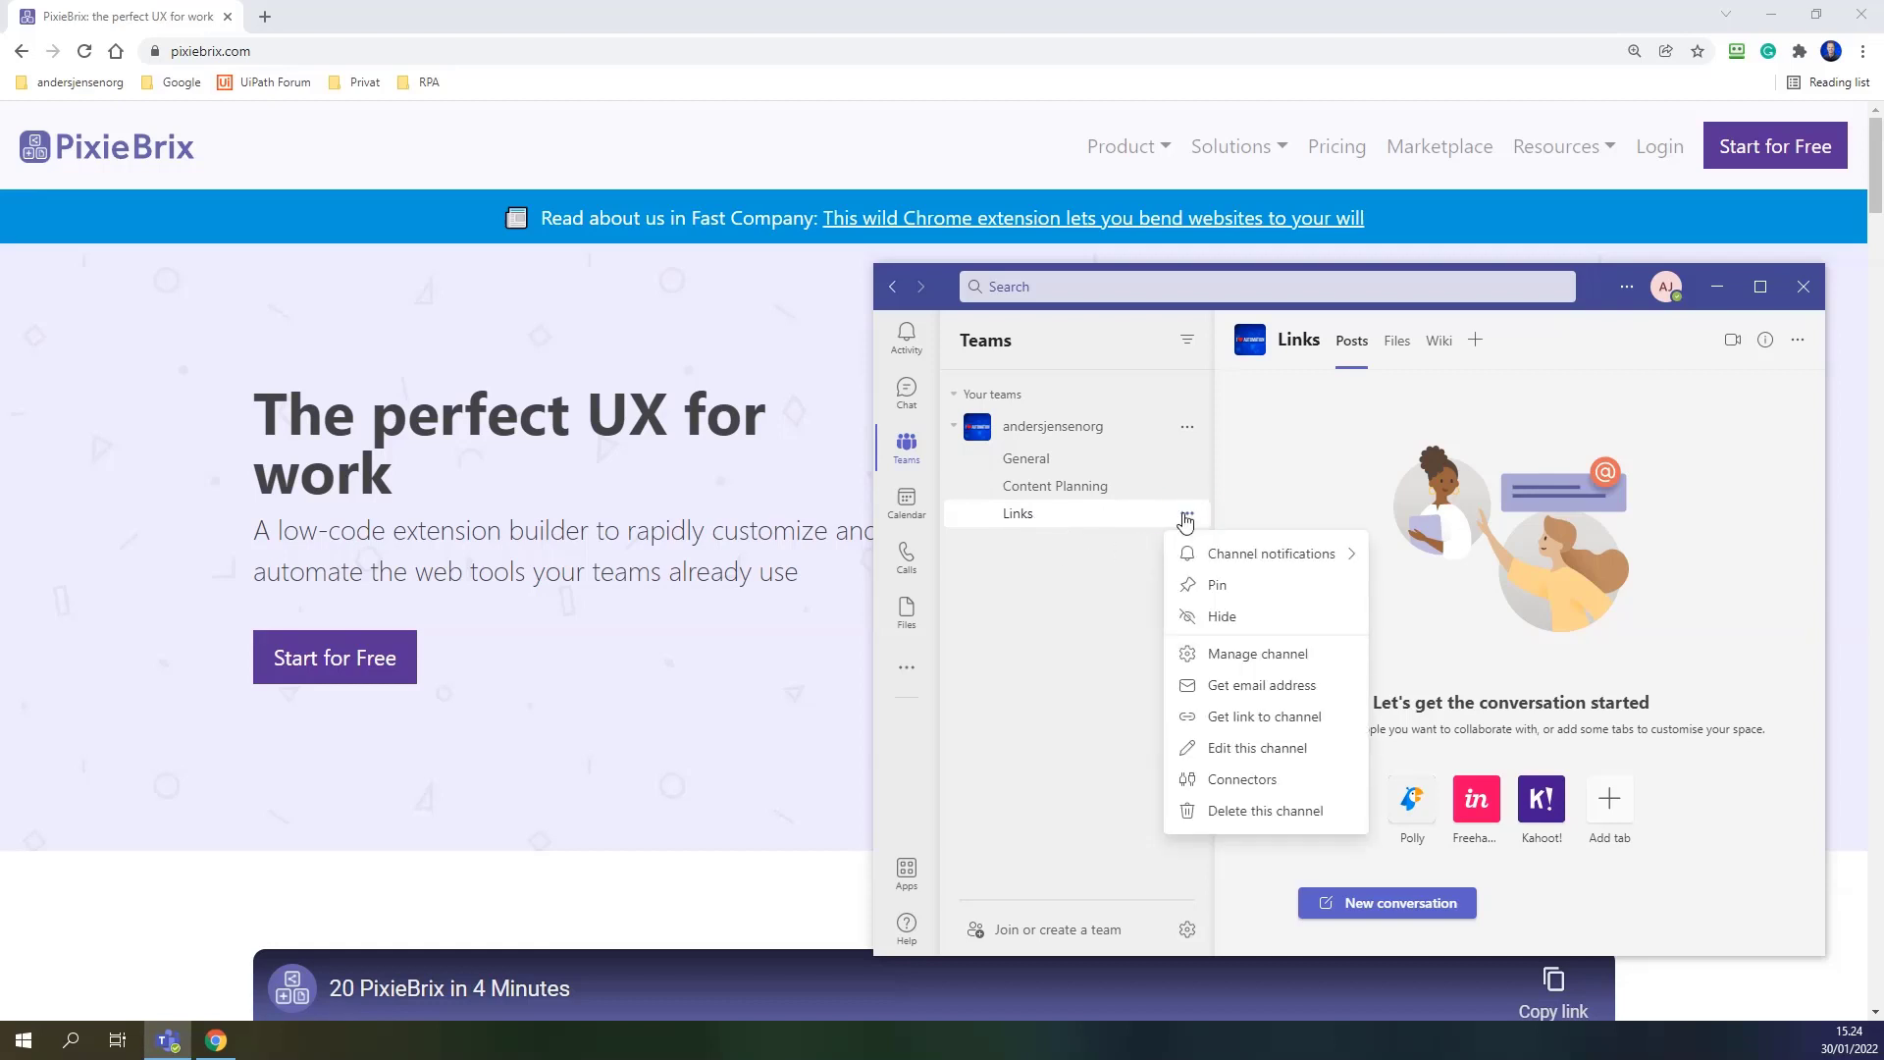
left_click(1289, 780)
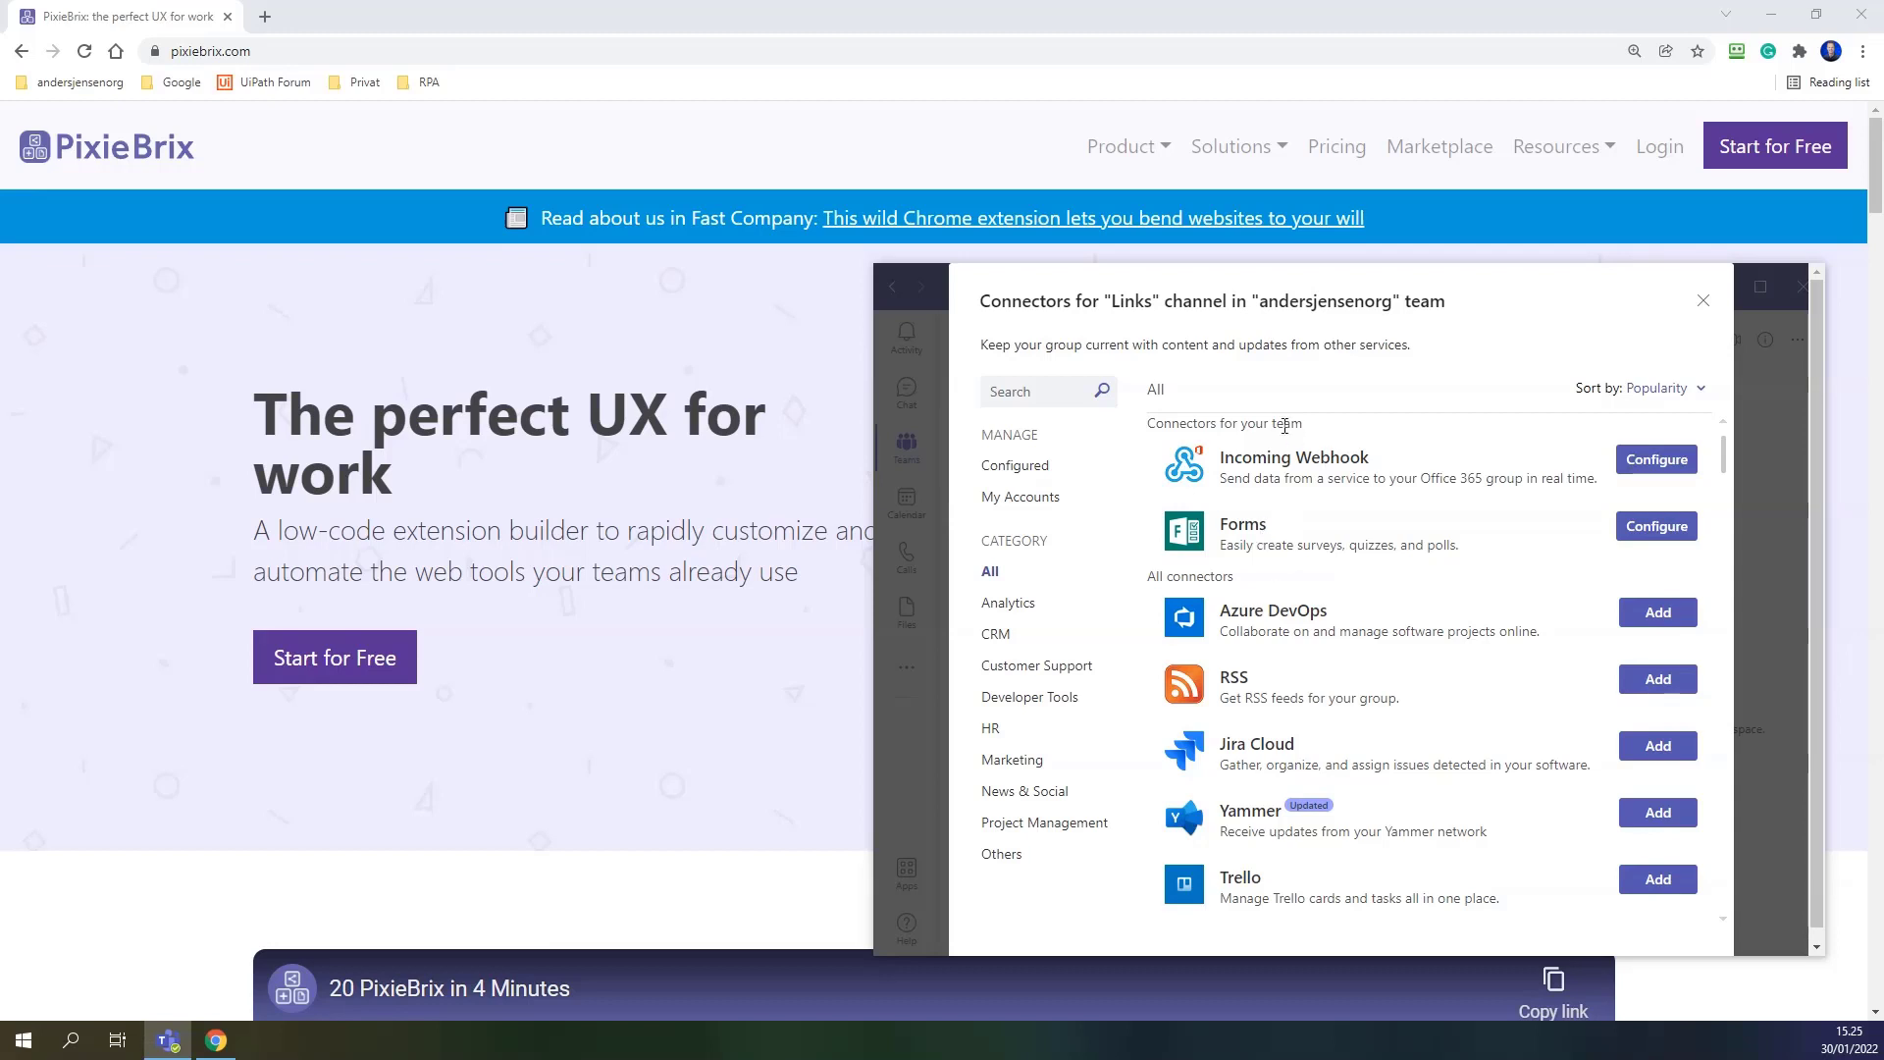
left_click(1629, 472)
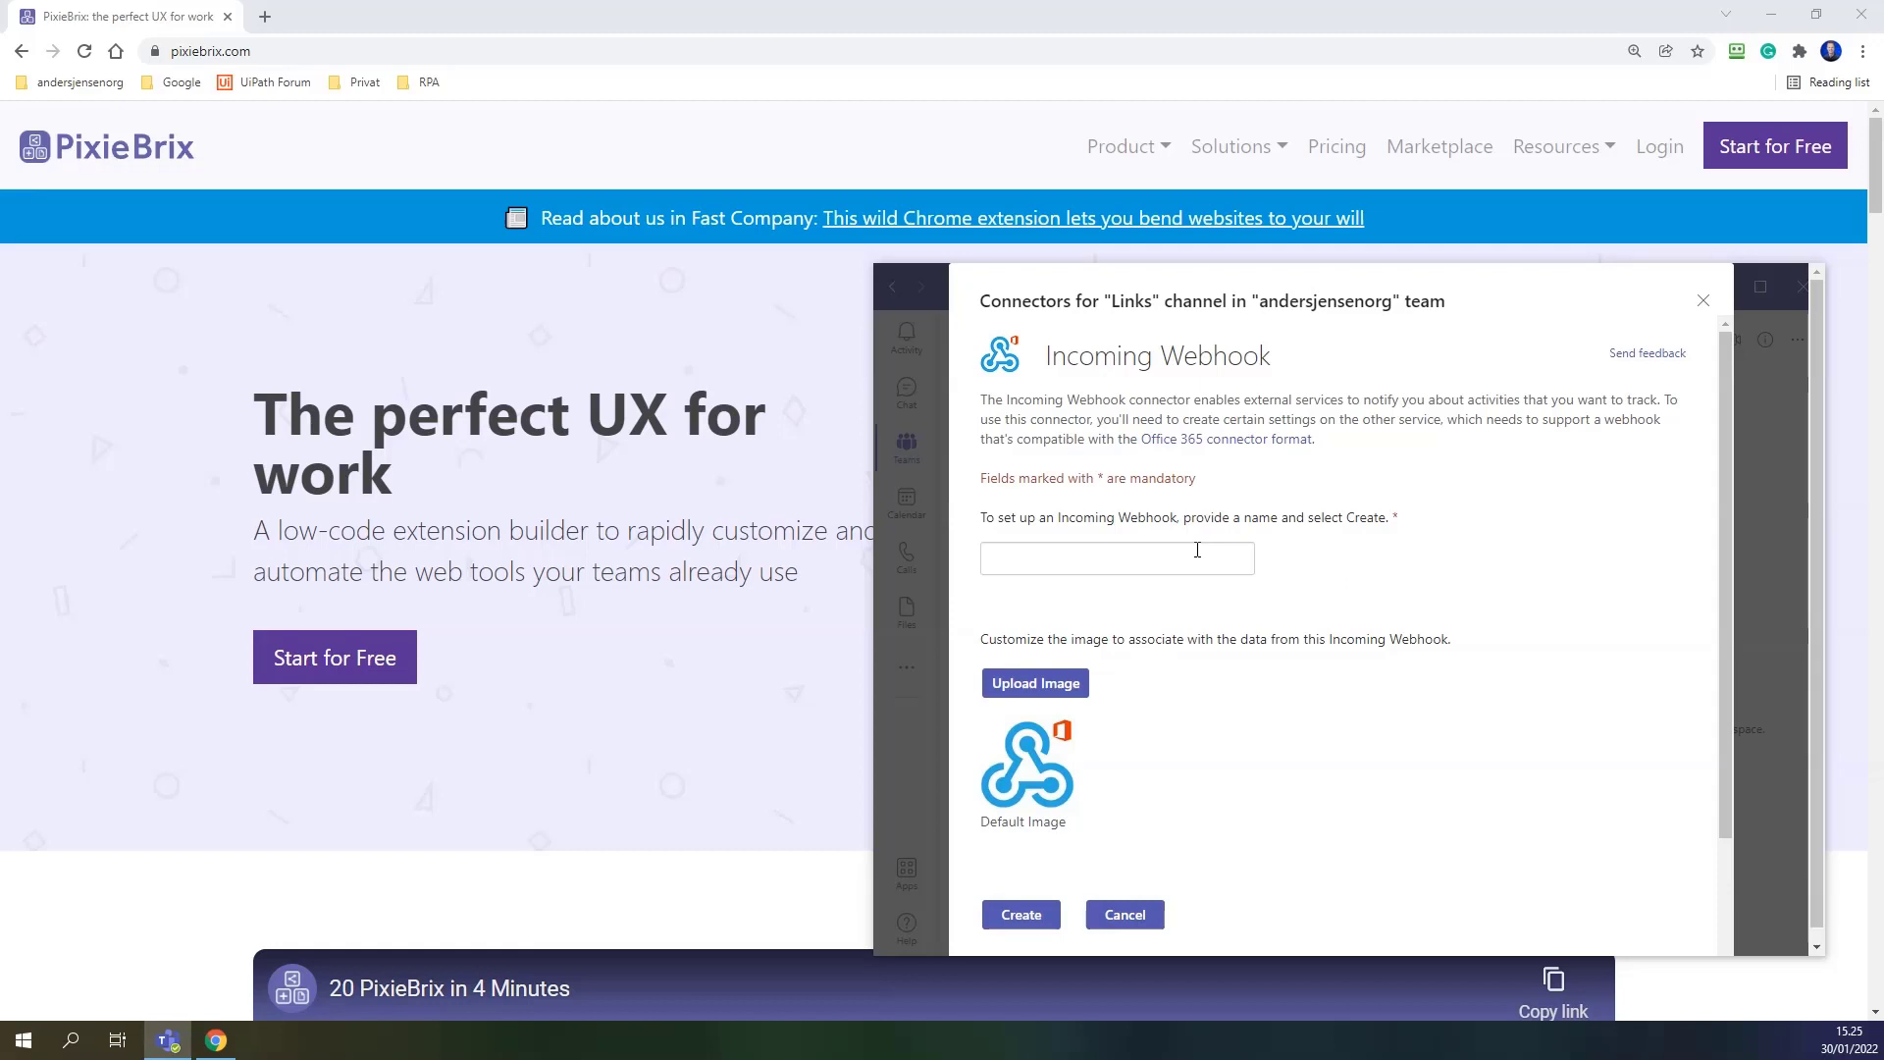
Name the webhook with a sender name ending '(From PixieBrix)' and upload the Desktop portrait as its image.
left_click(1197, 550)
type("Anders Jensen")
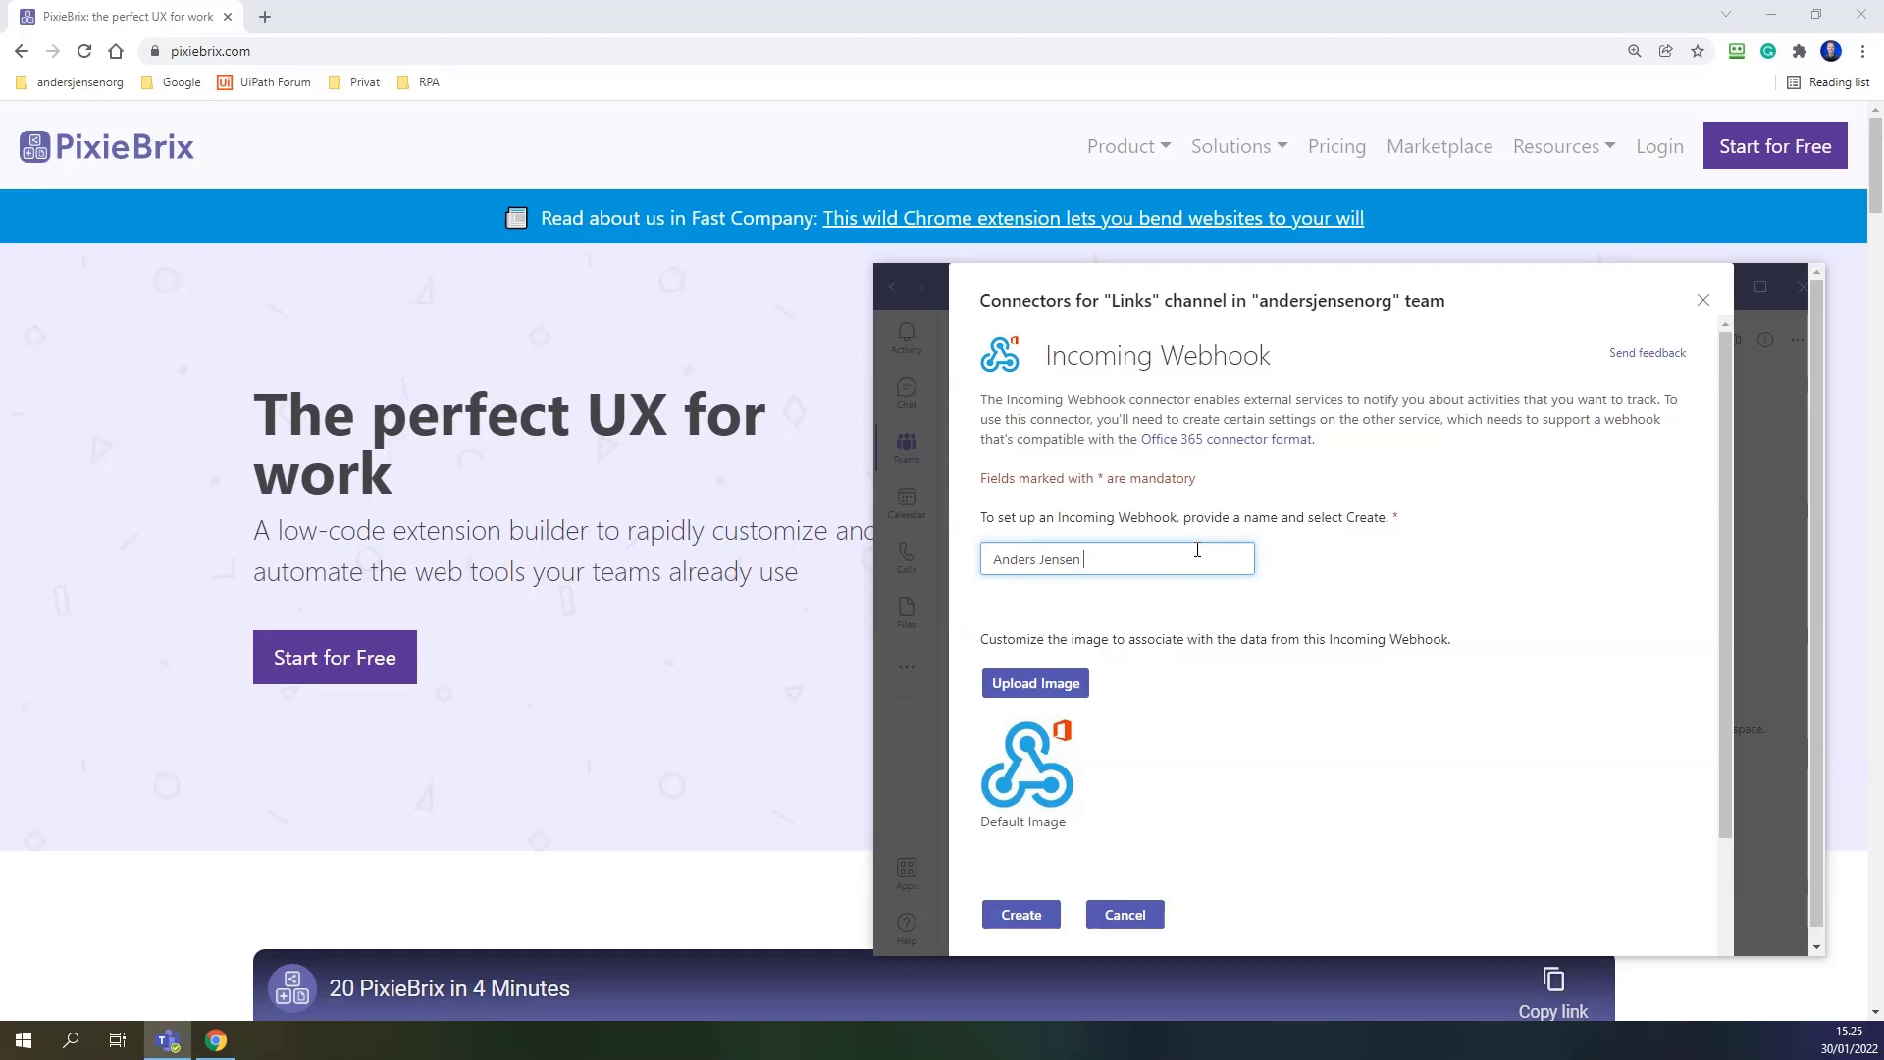
type(" (From PixieBrix")
left_click(1035, 684)
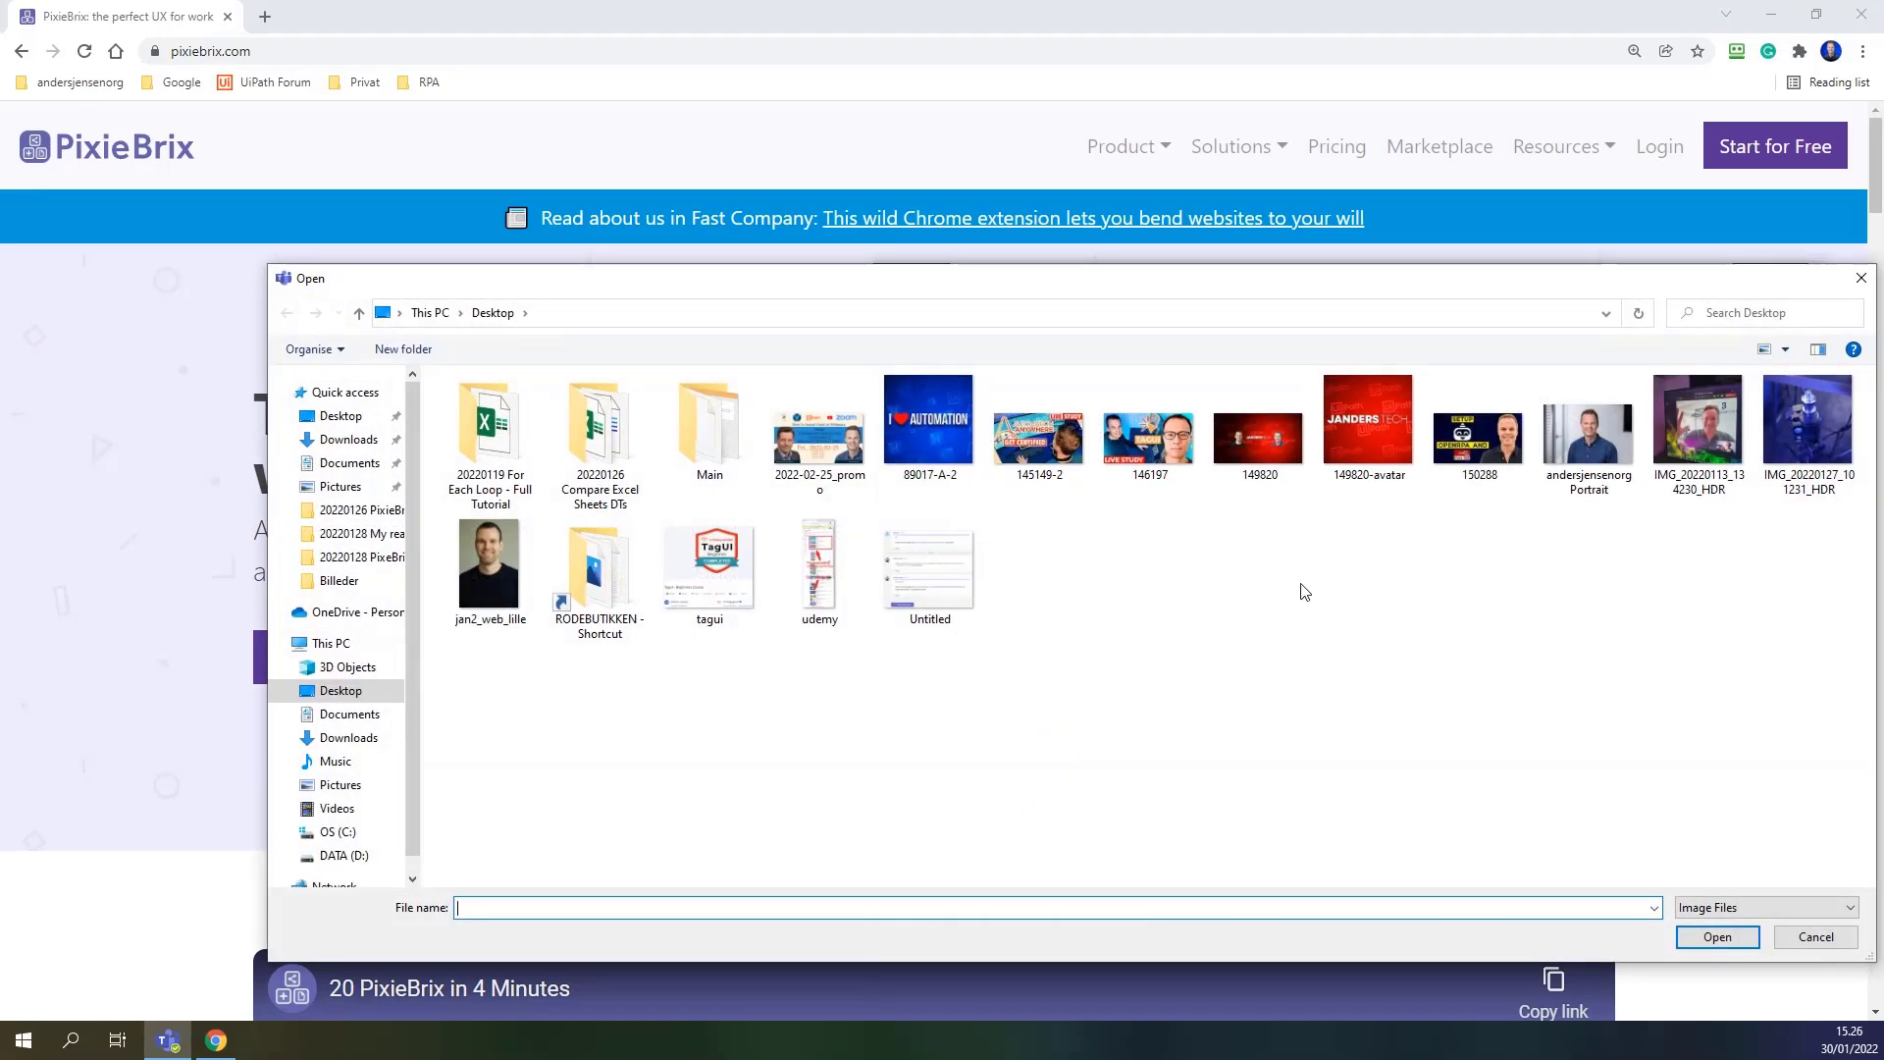
left_click(1625, 471)
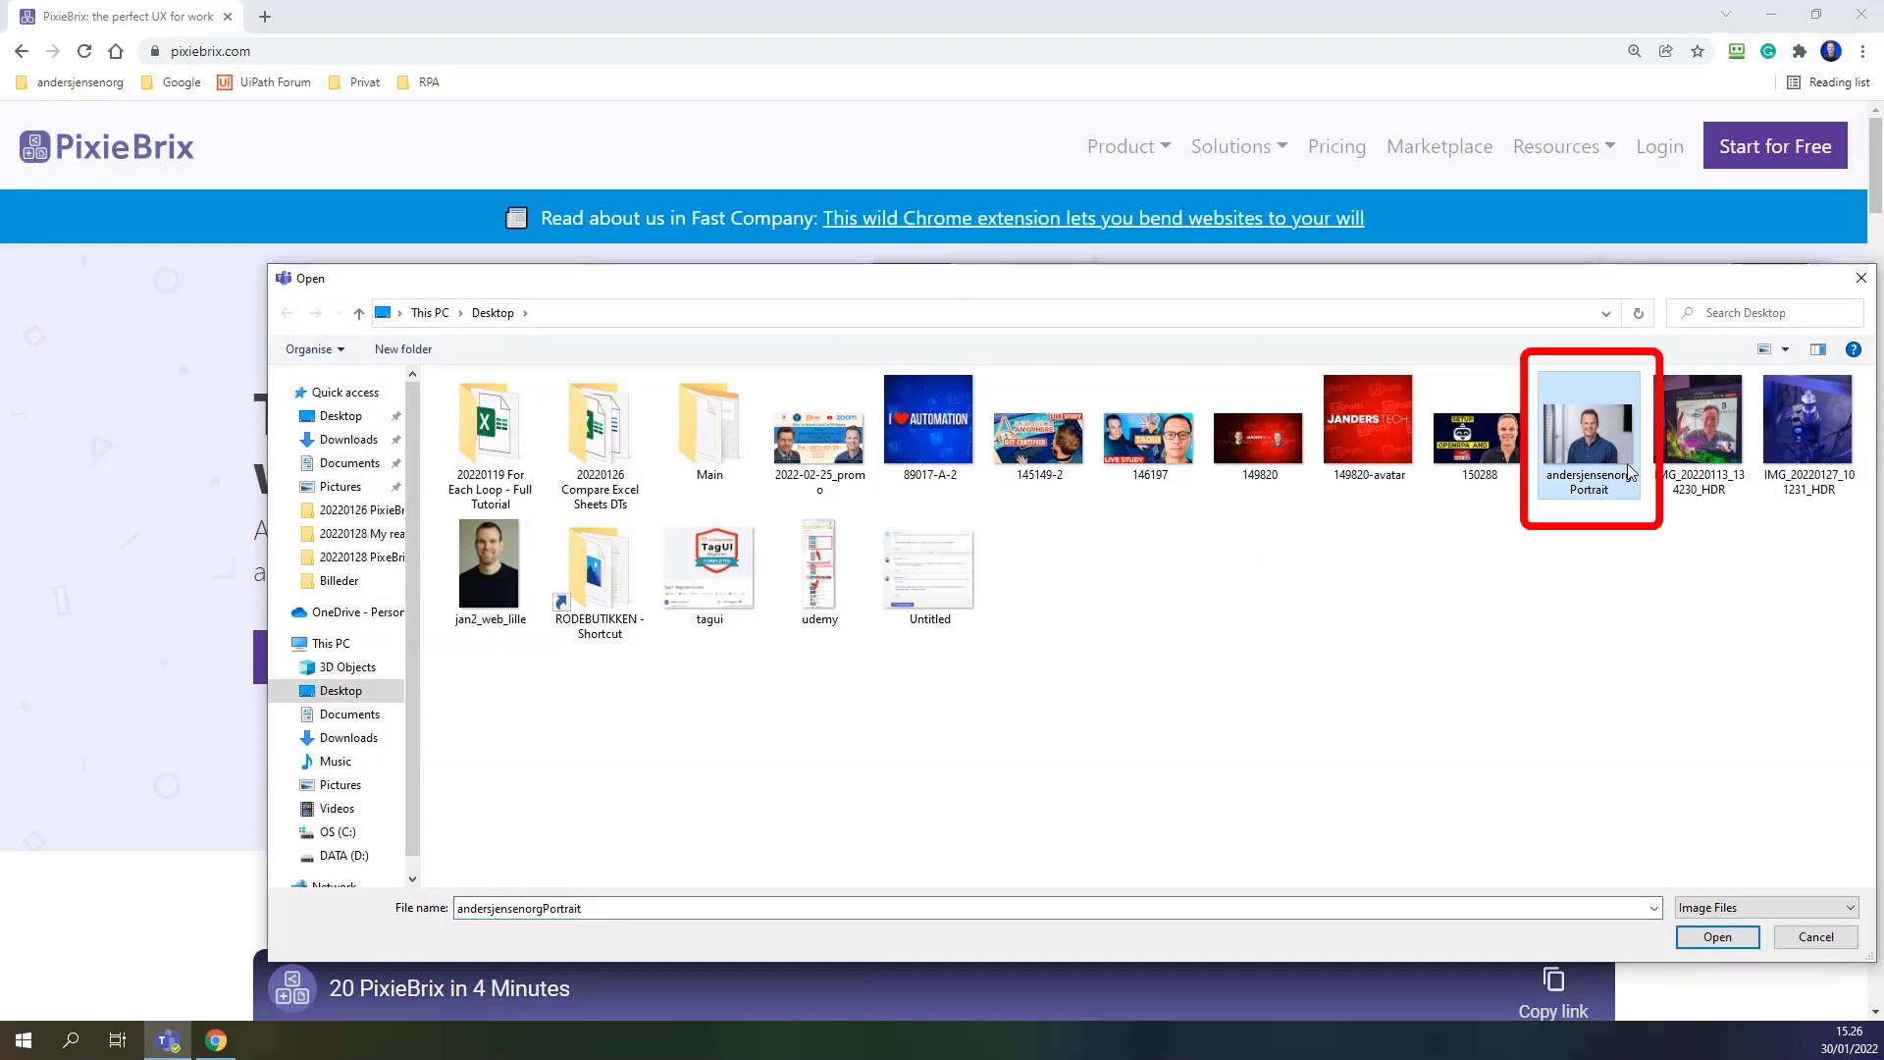
left_click(1717, 937)
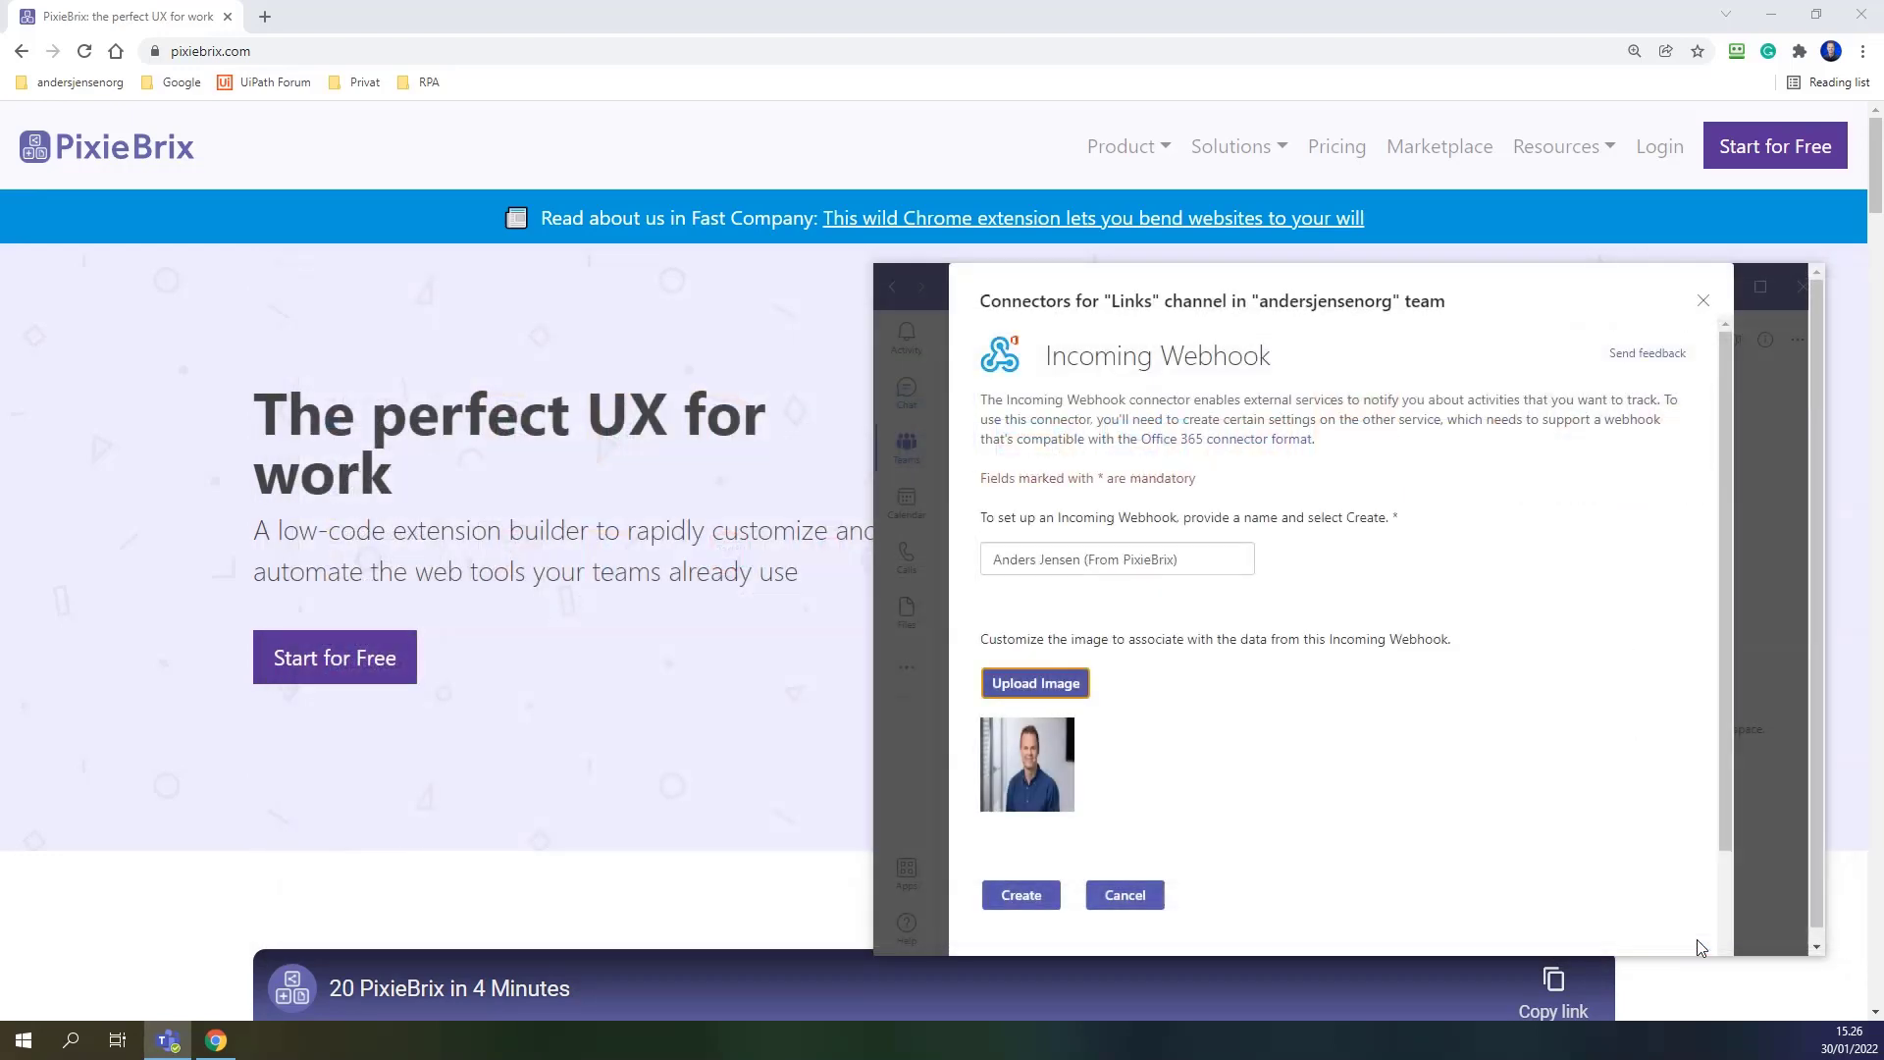
Create the webhook, copy its URL, and return to the PixieBrix site in Chrome.
left_click(1018, 895)
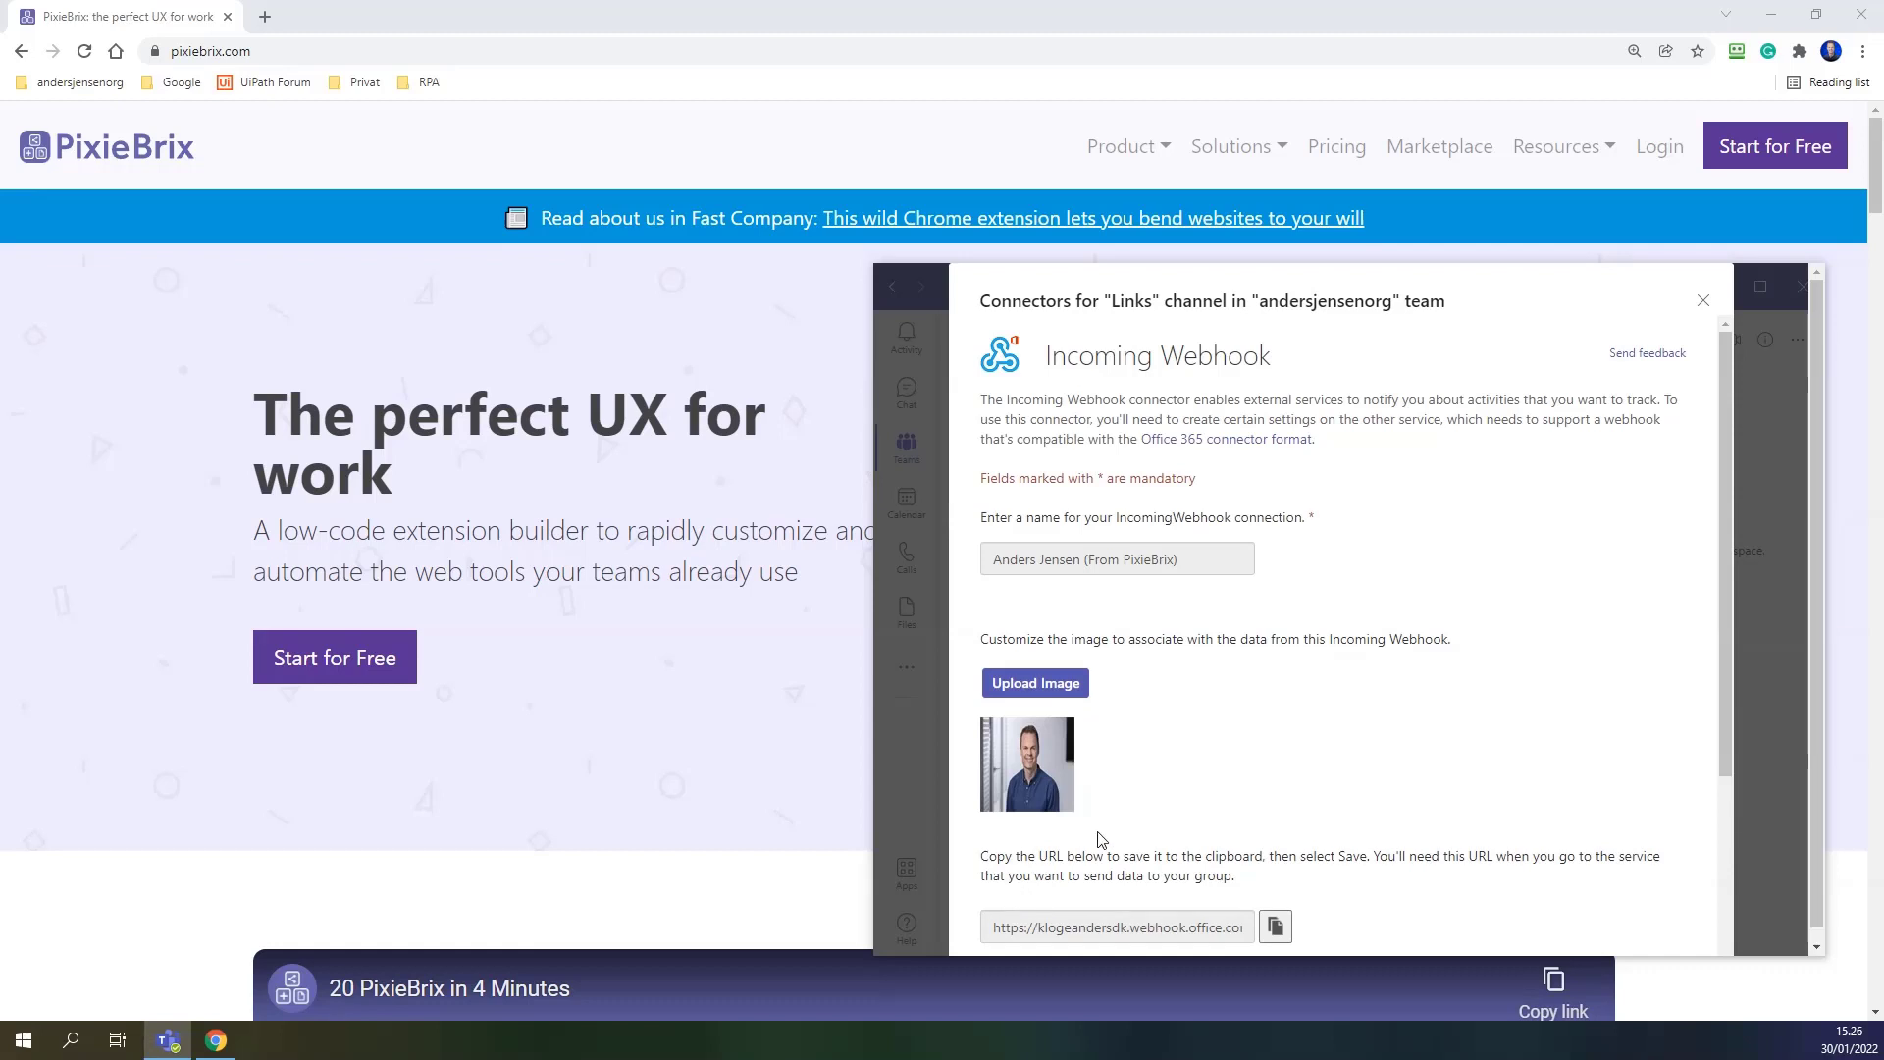
scroll(1158, 805, "down", 2)
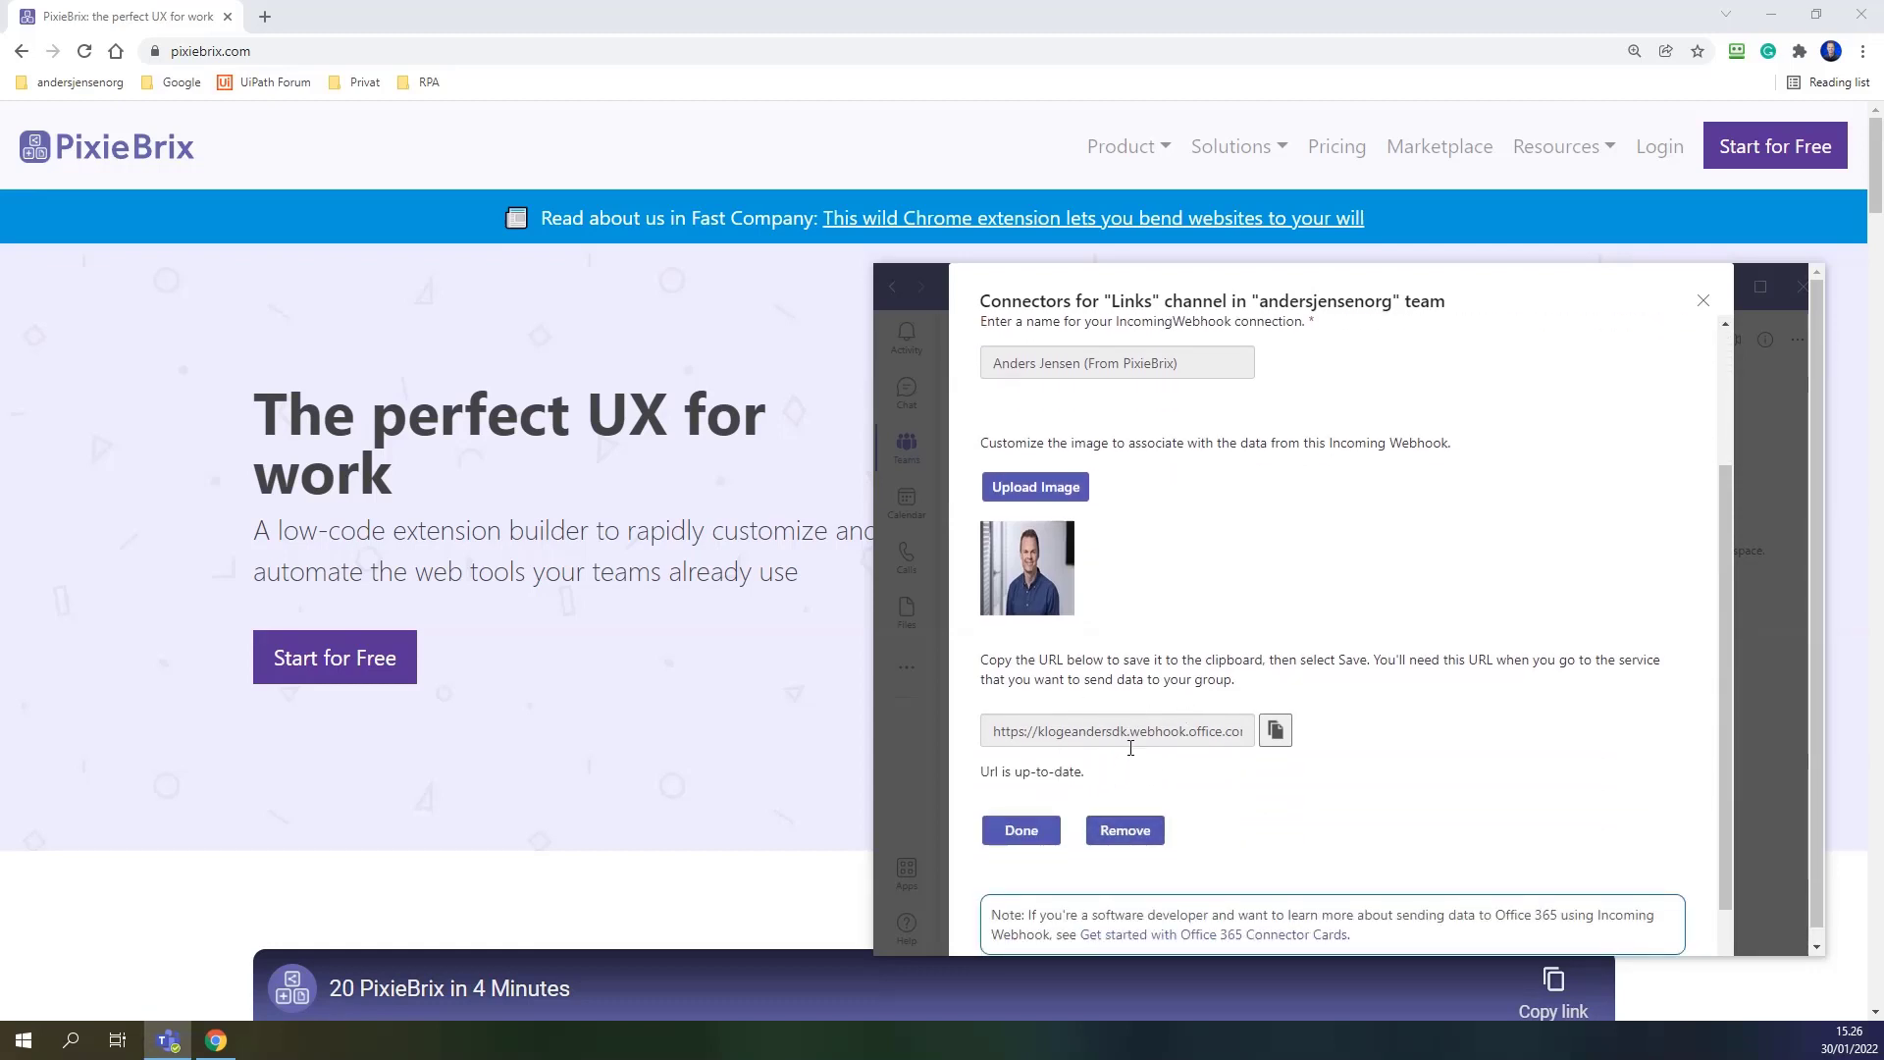
left_click(1276, 731)
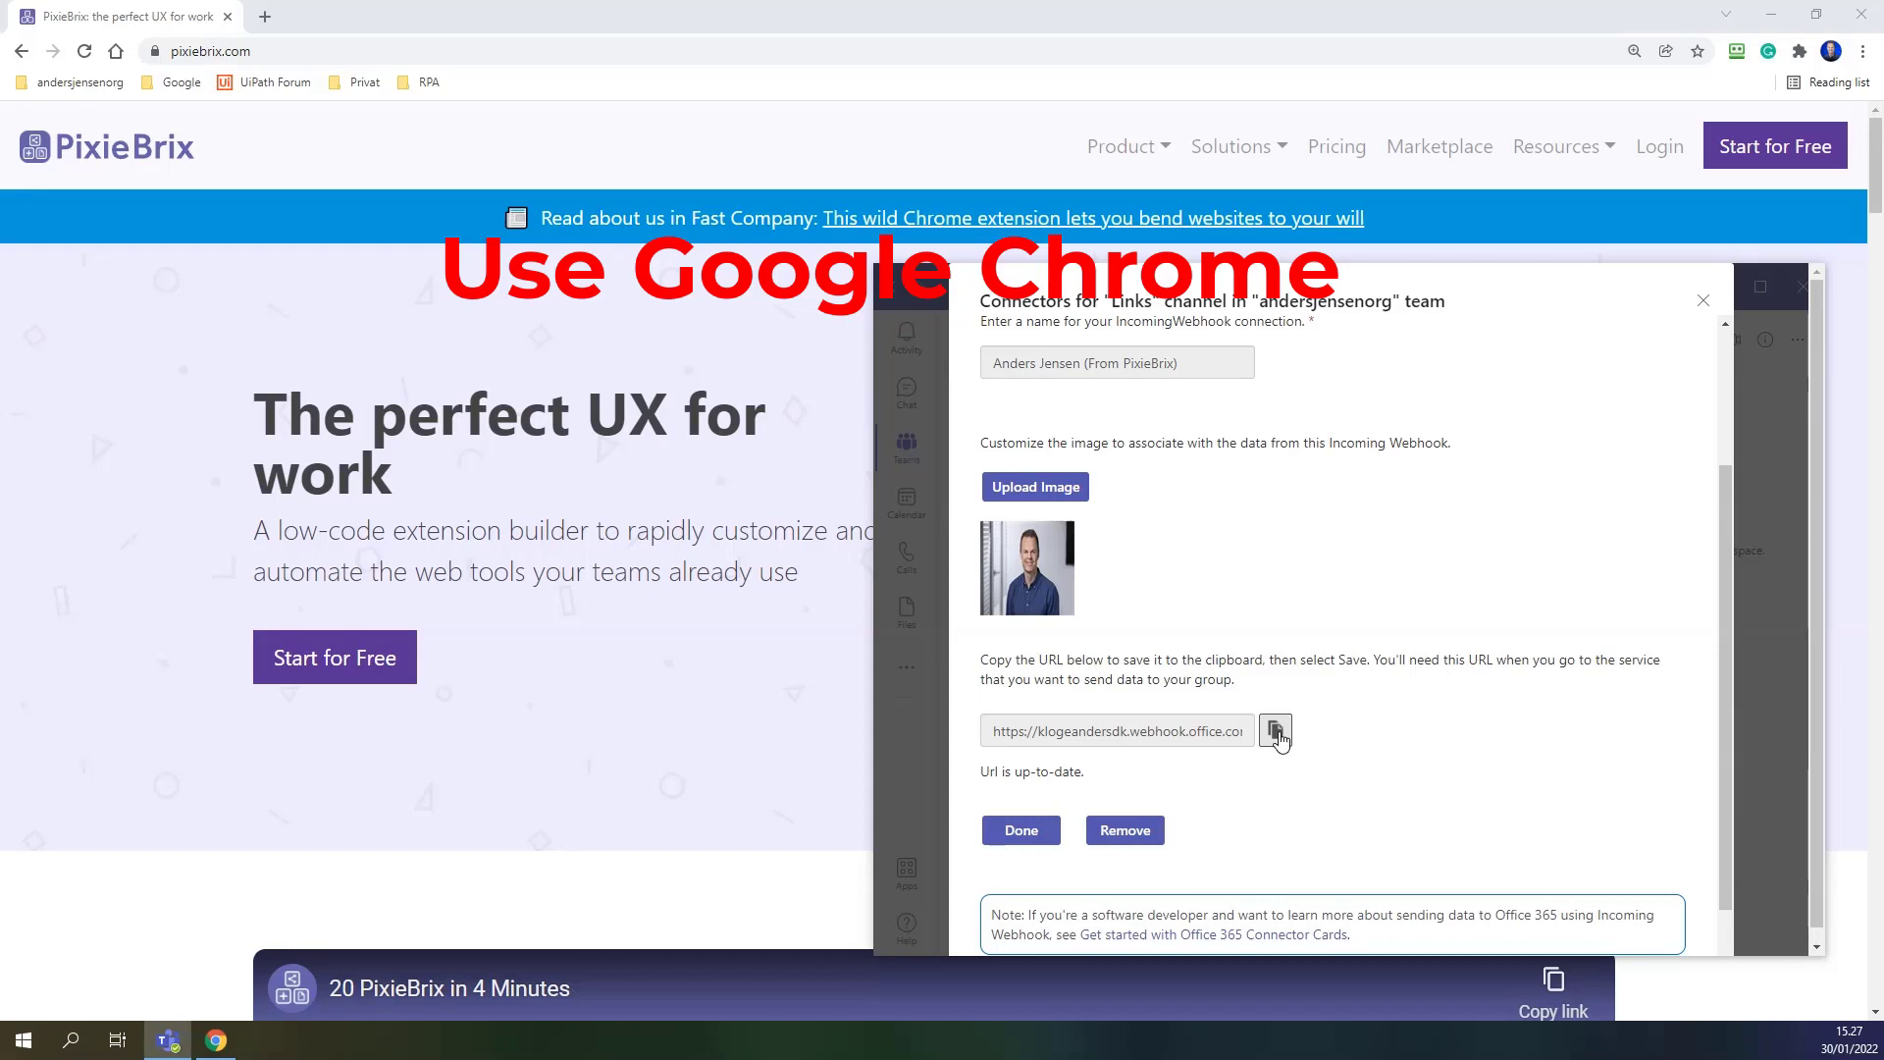
left_click(296, 155)
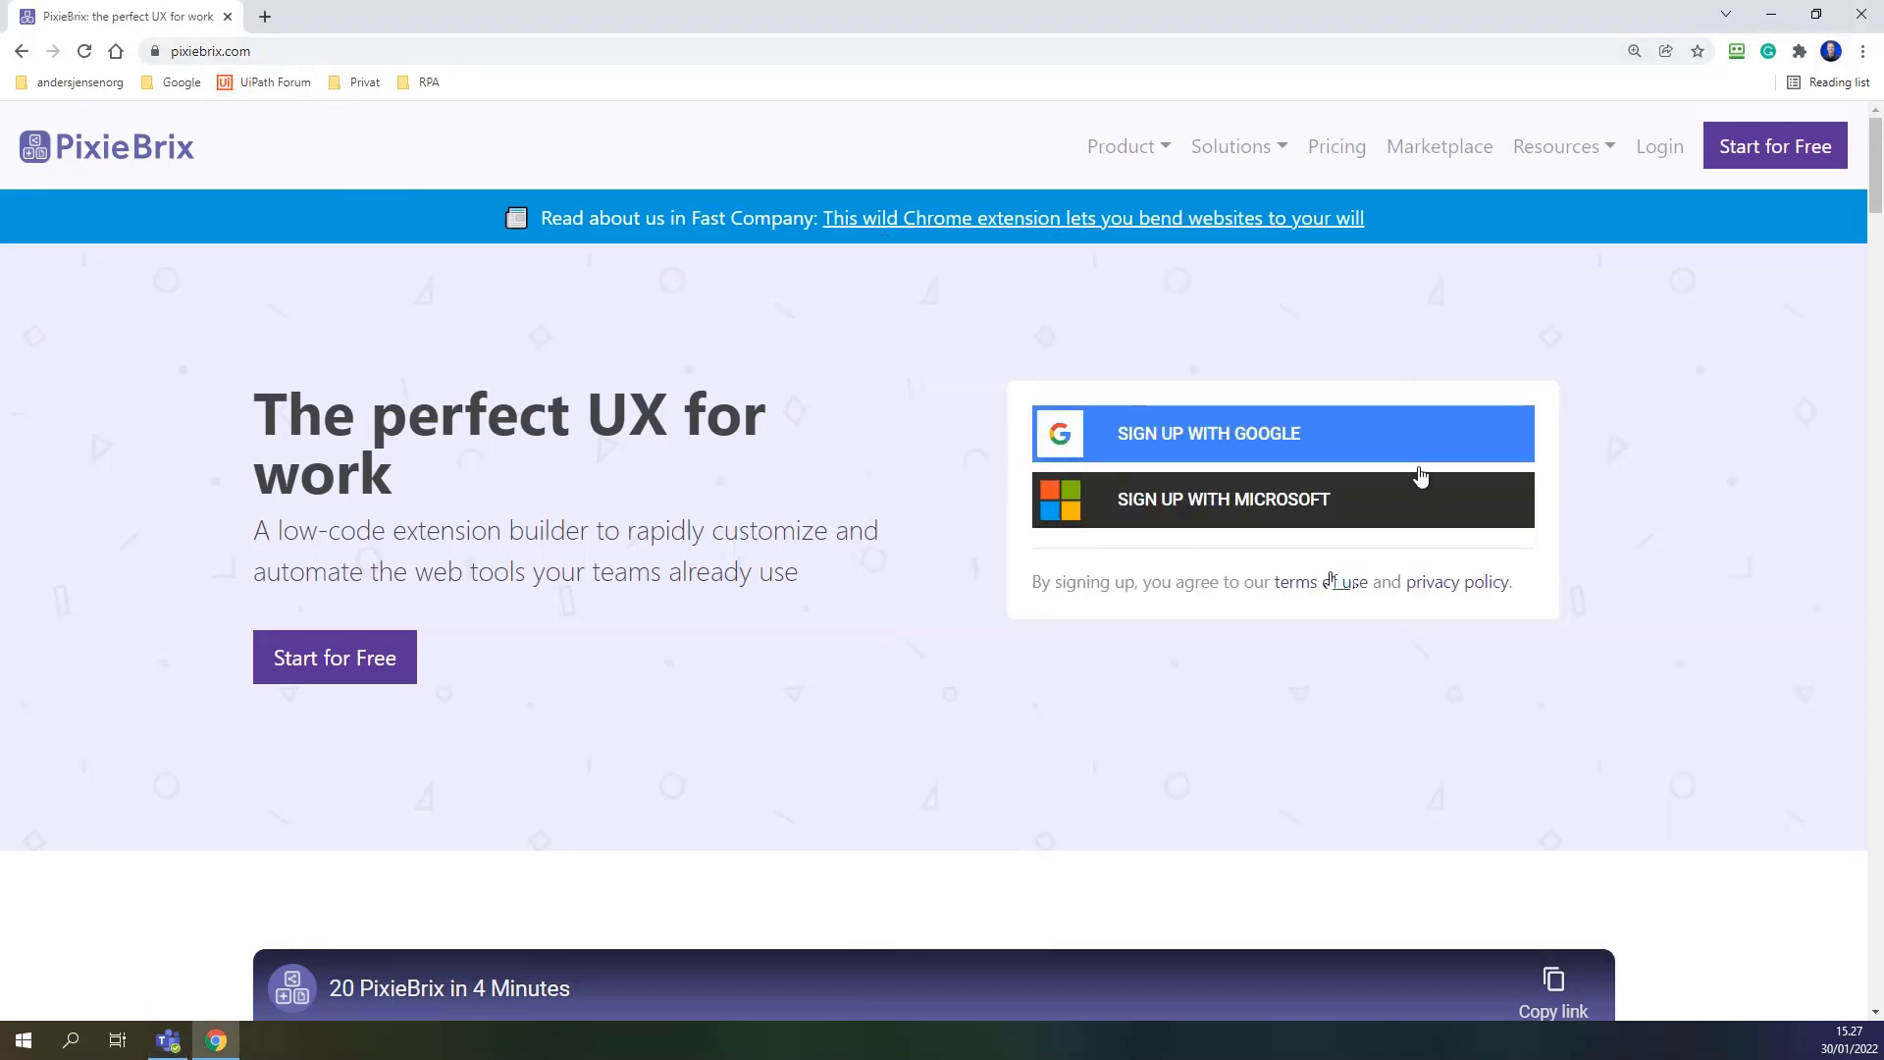
Sign up for PixieBrix with Start for Free, connecting through your Google account.
left_click(1774, 166)
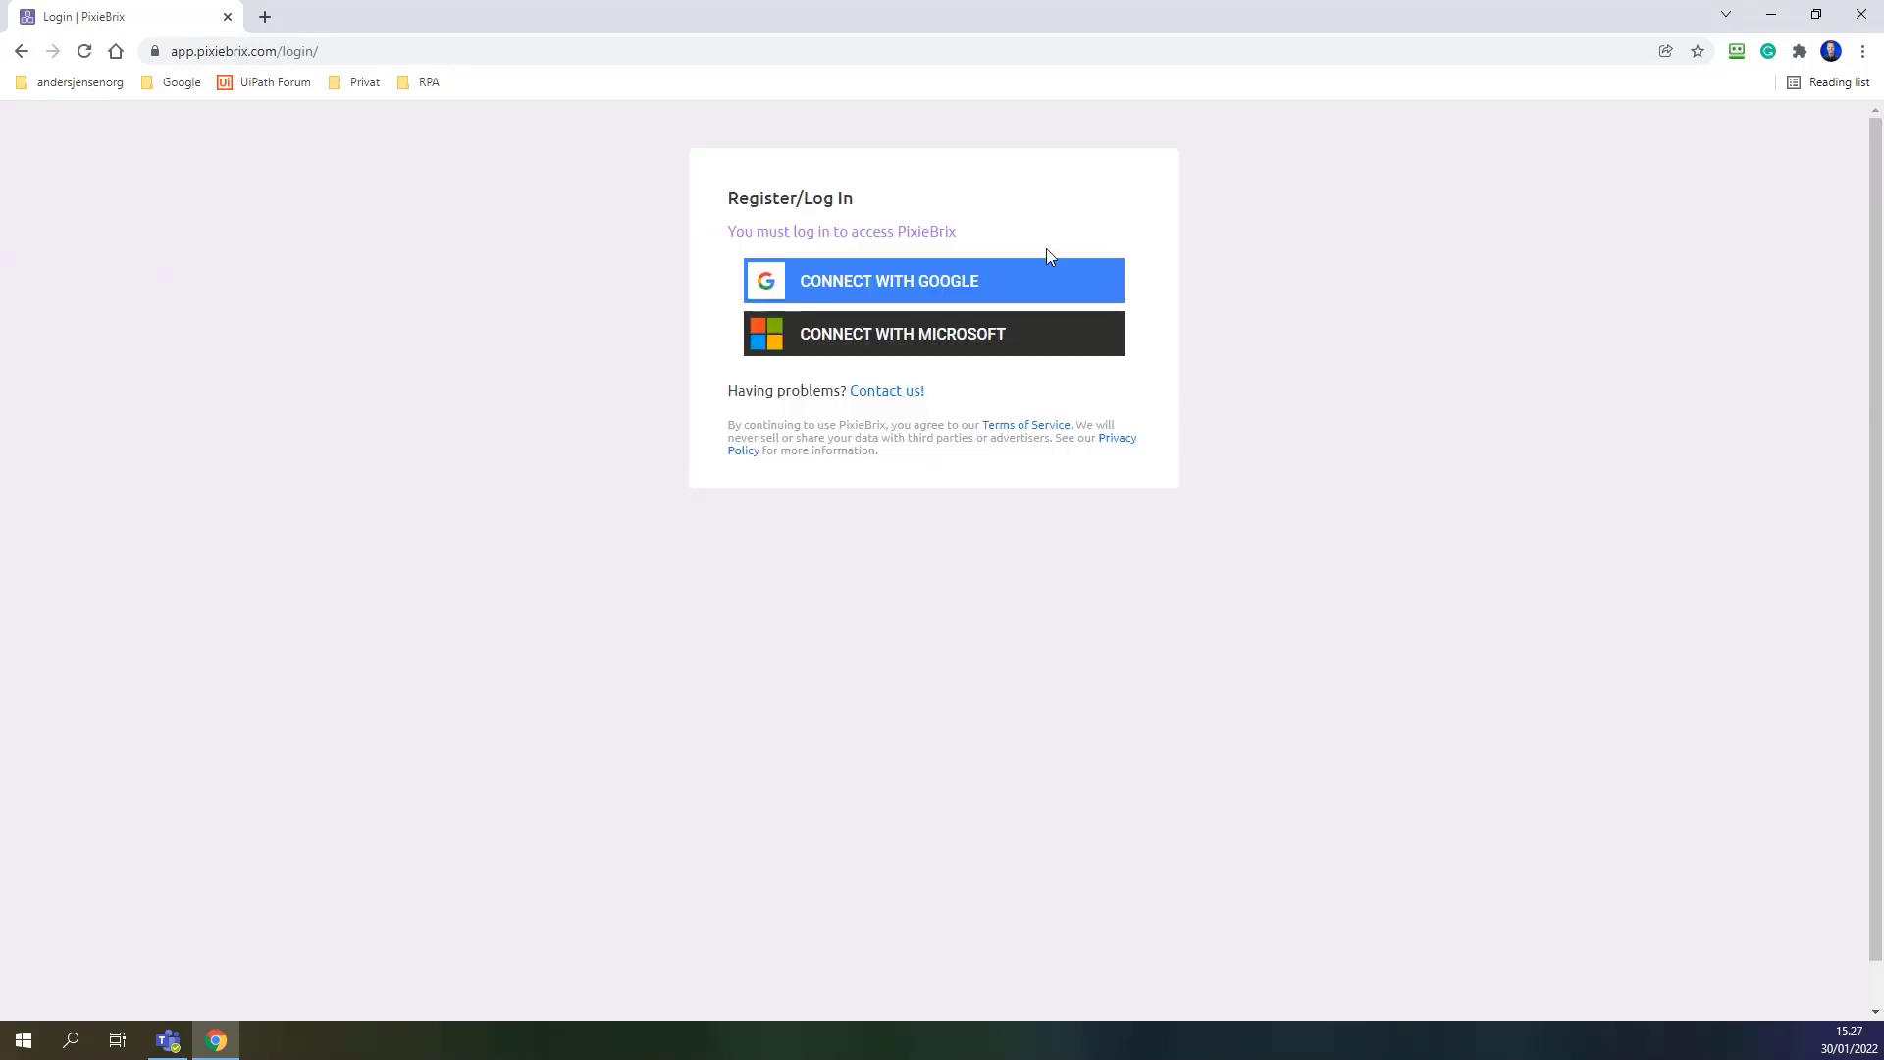
left_click(959, 283)
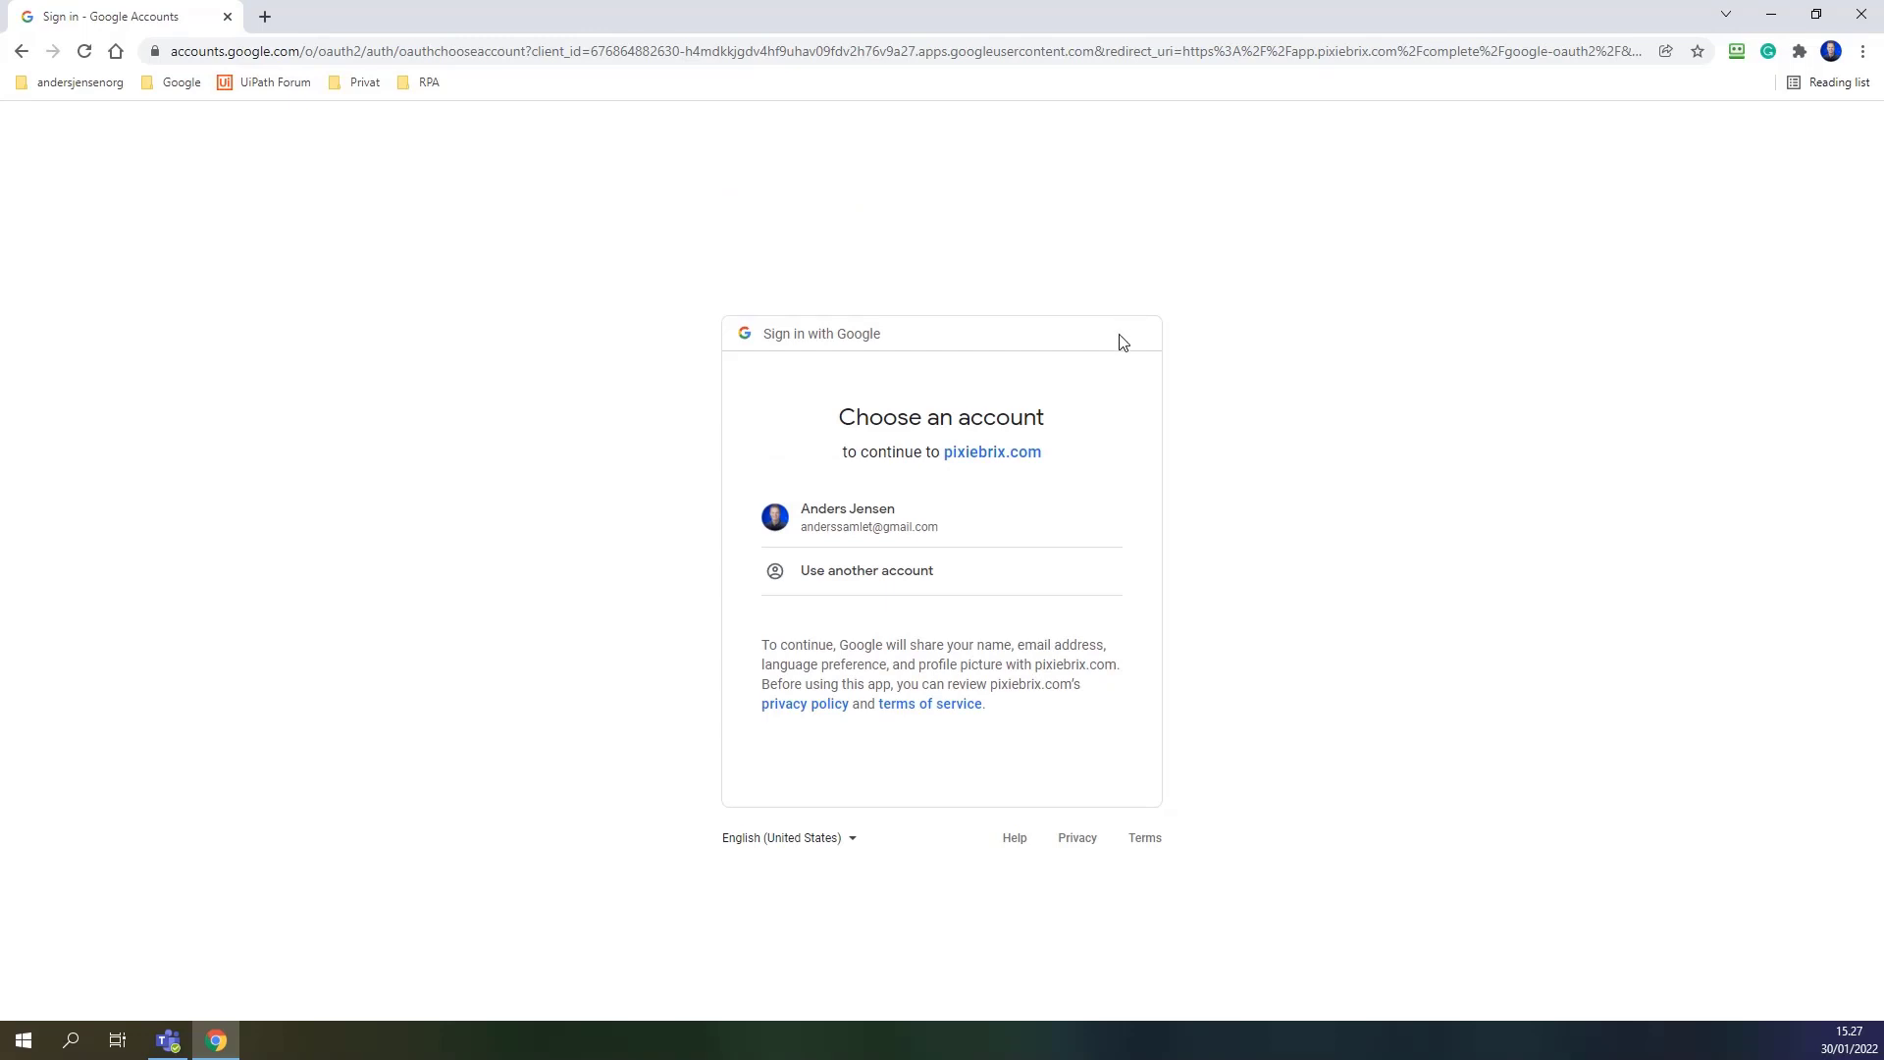
left_click(925, 510)
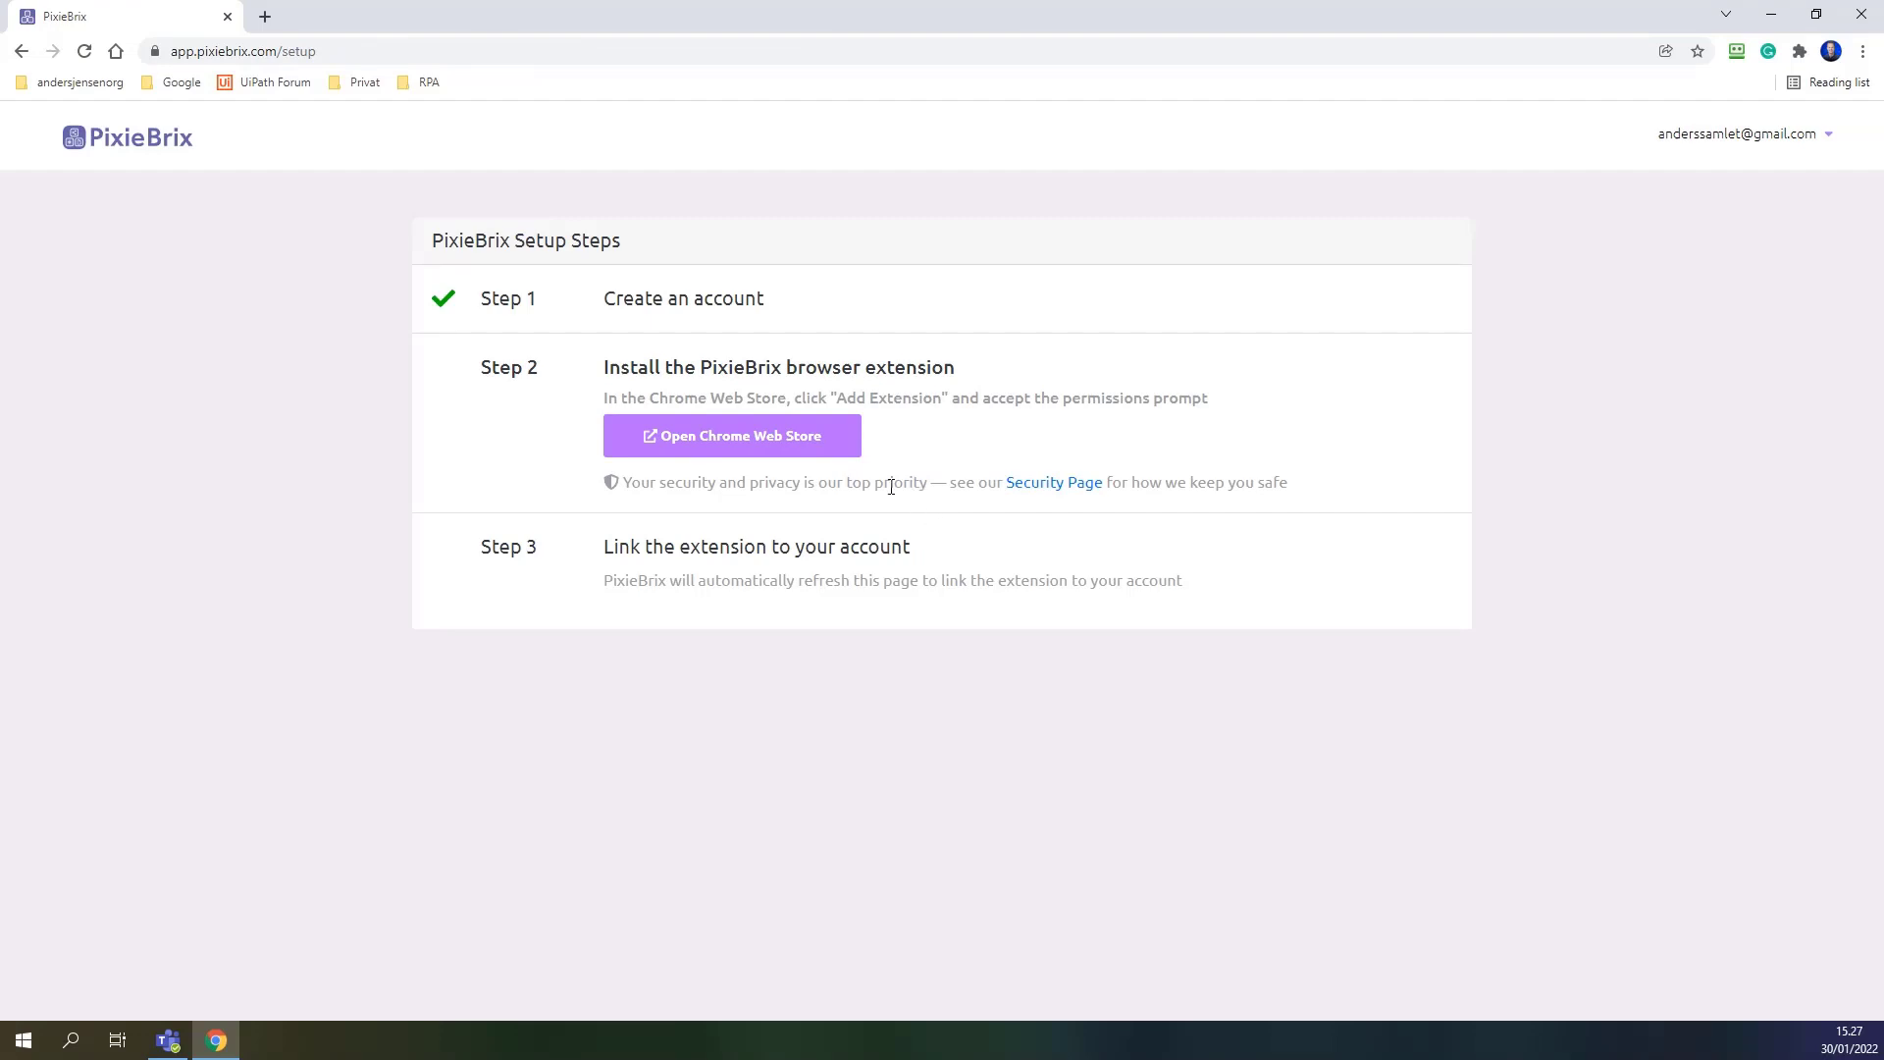
Add the PixieBrix extension to Chrome from its Web Store page, approving its permissions.
left_click(801, 448)
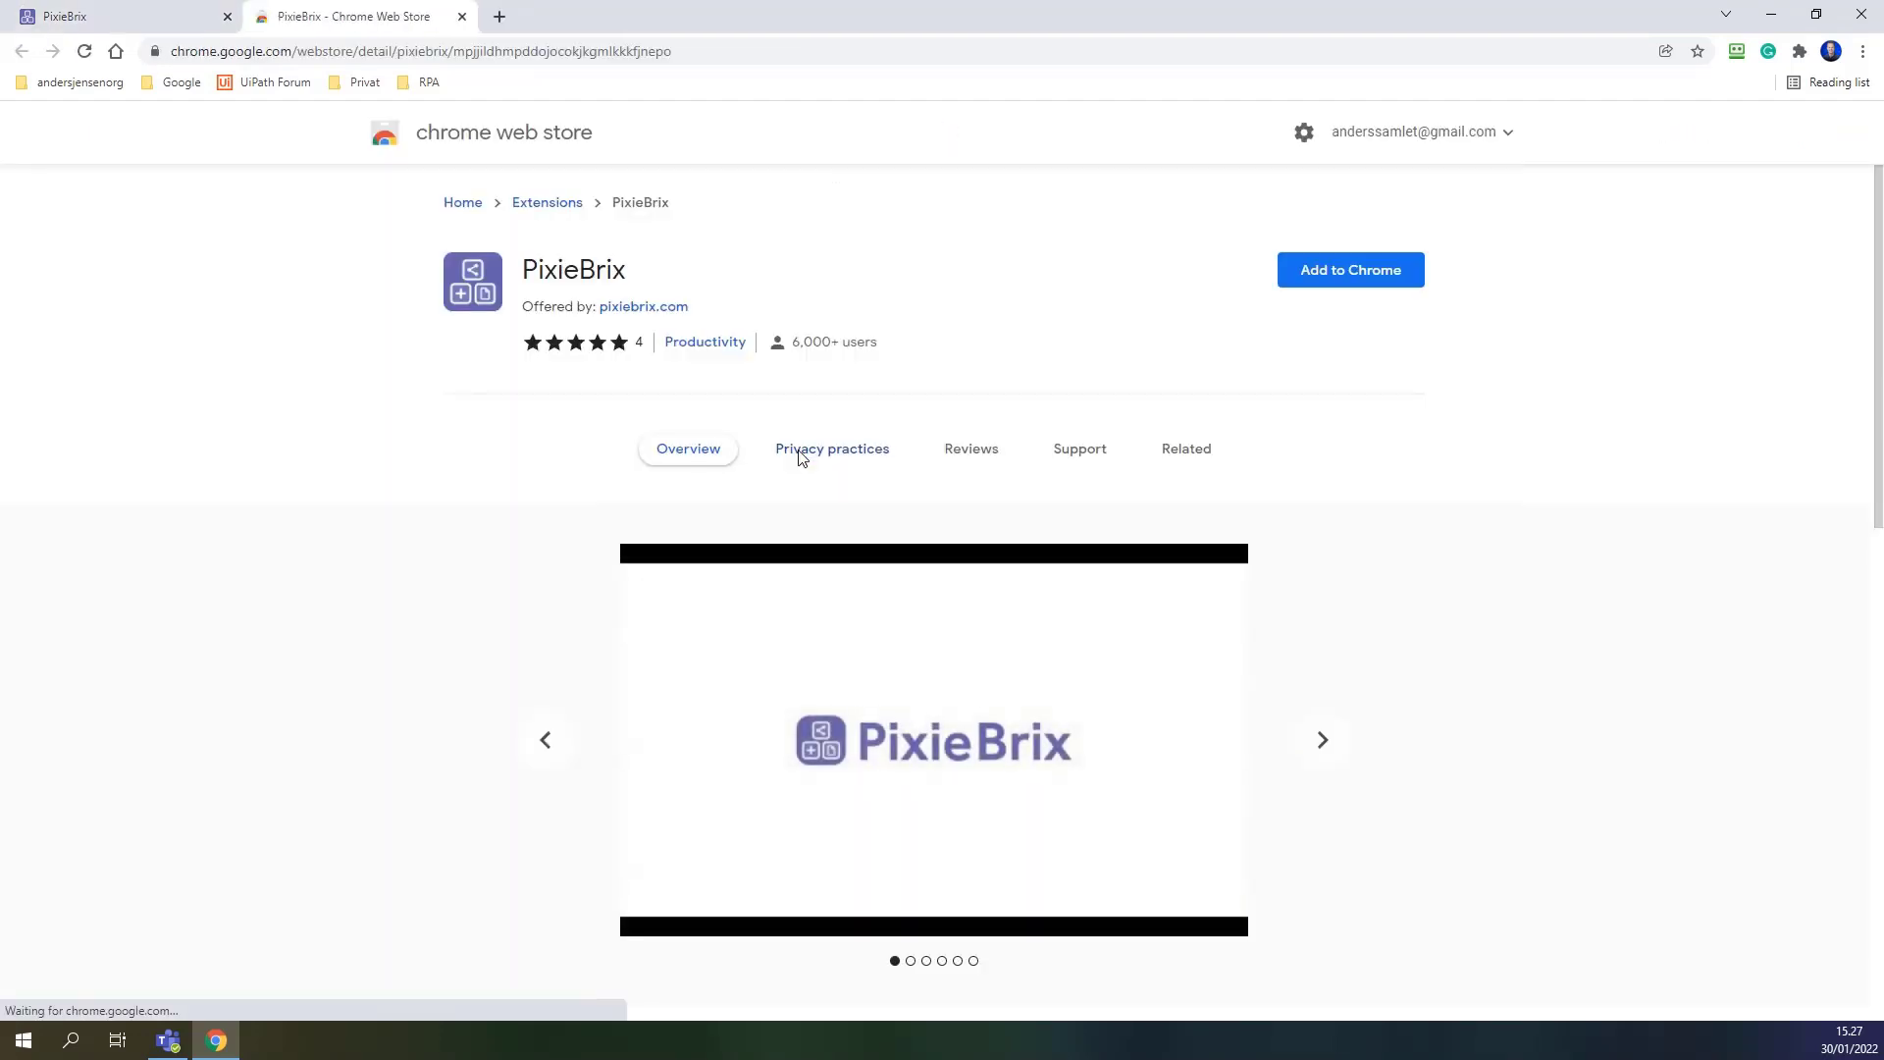
left_click(1318, 282)
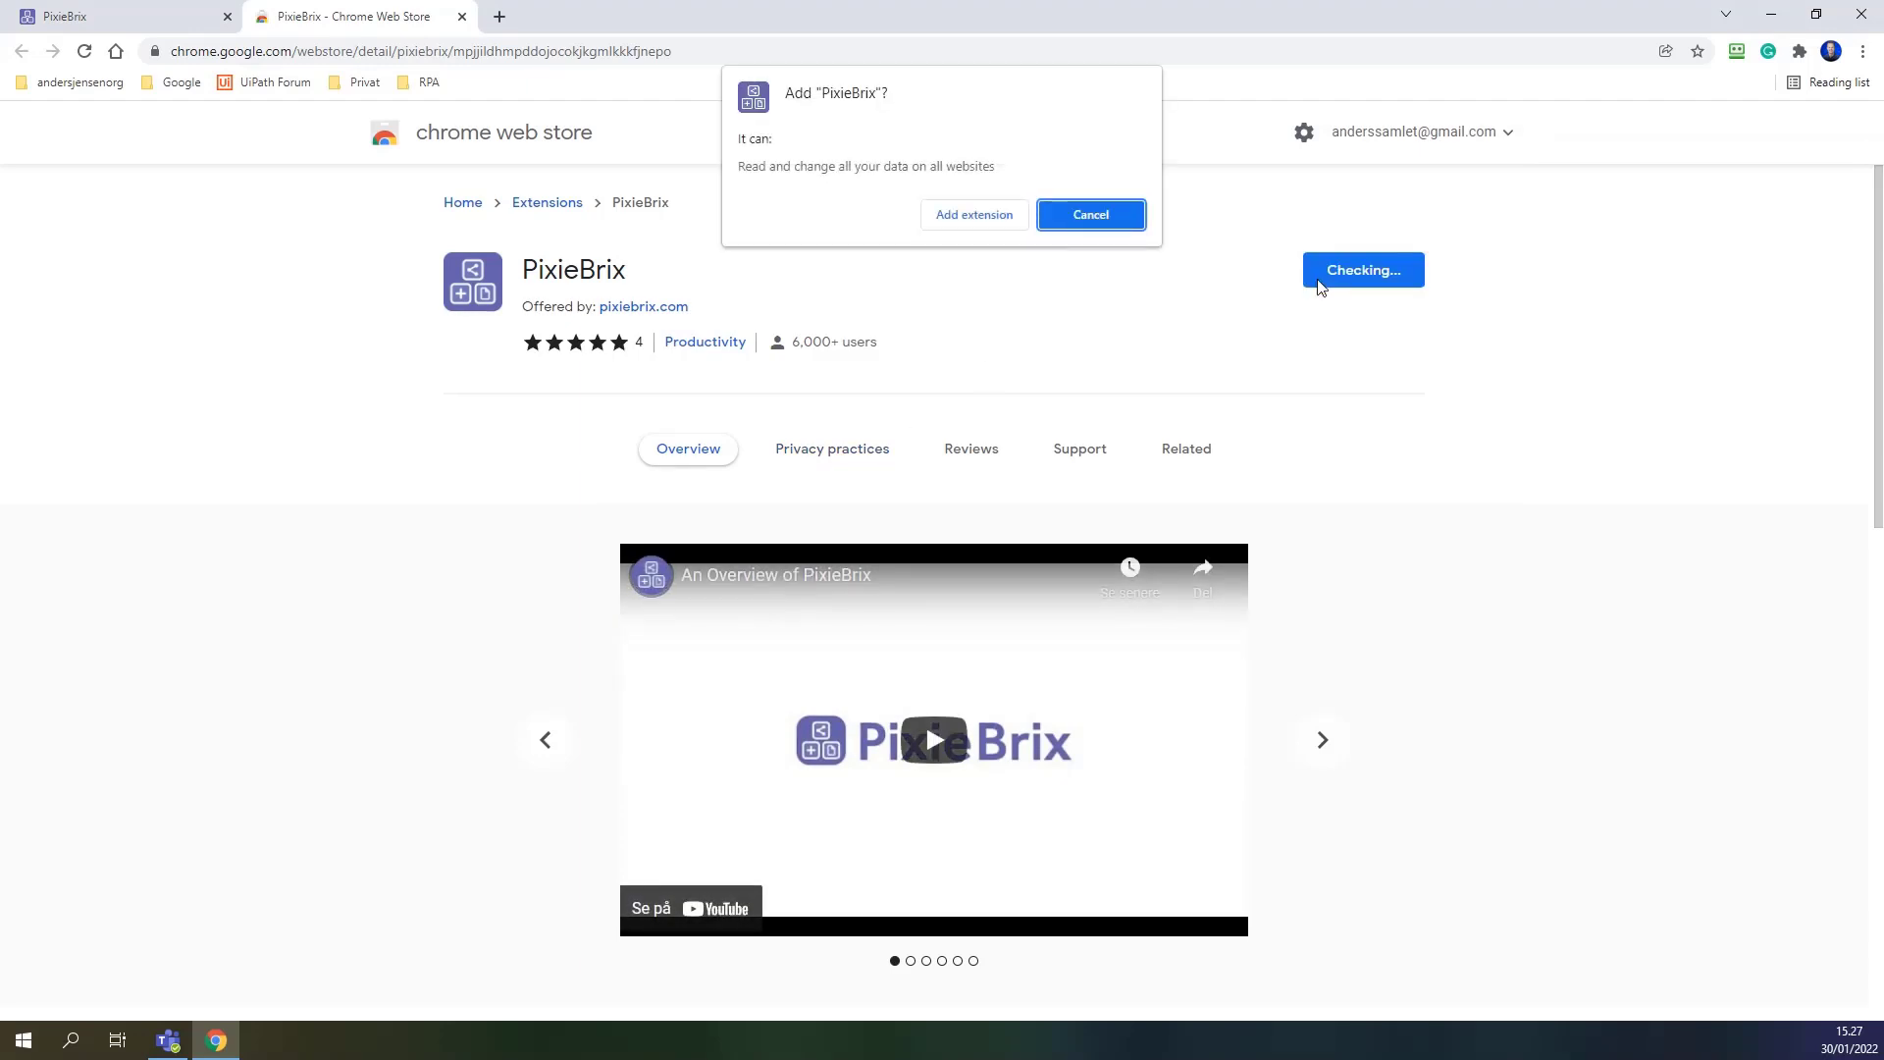
left_click(972, 216)
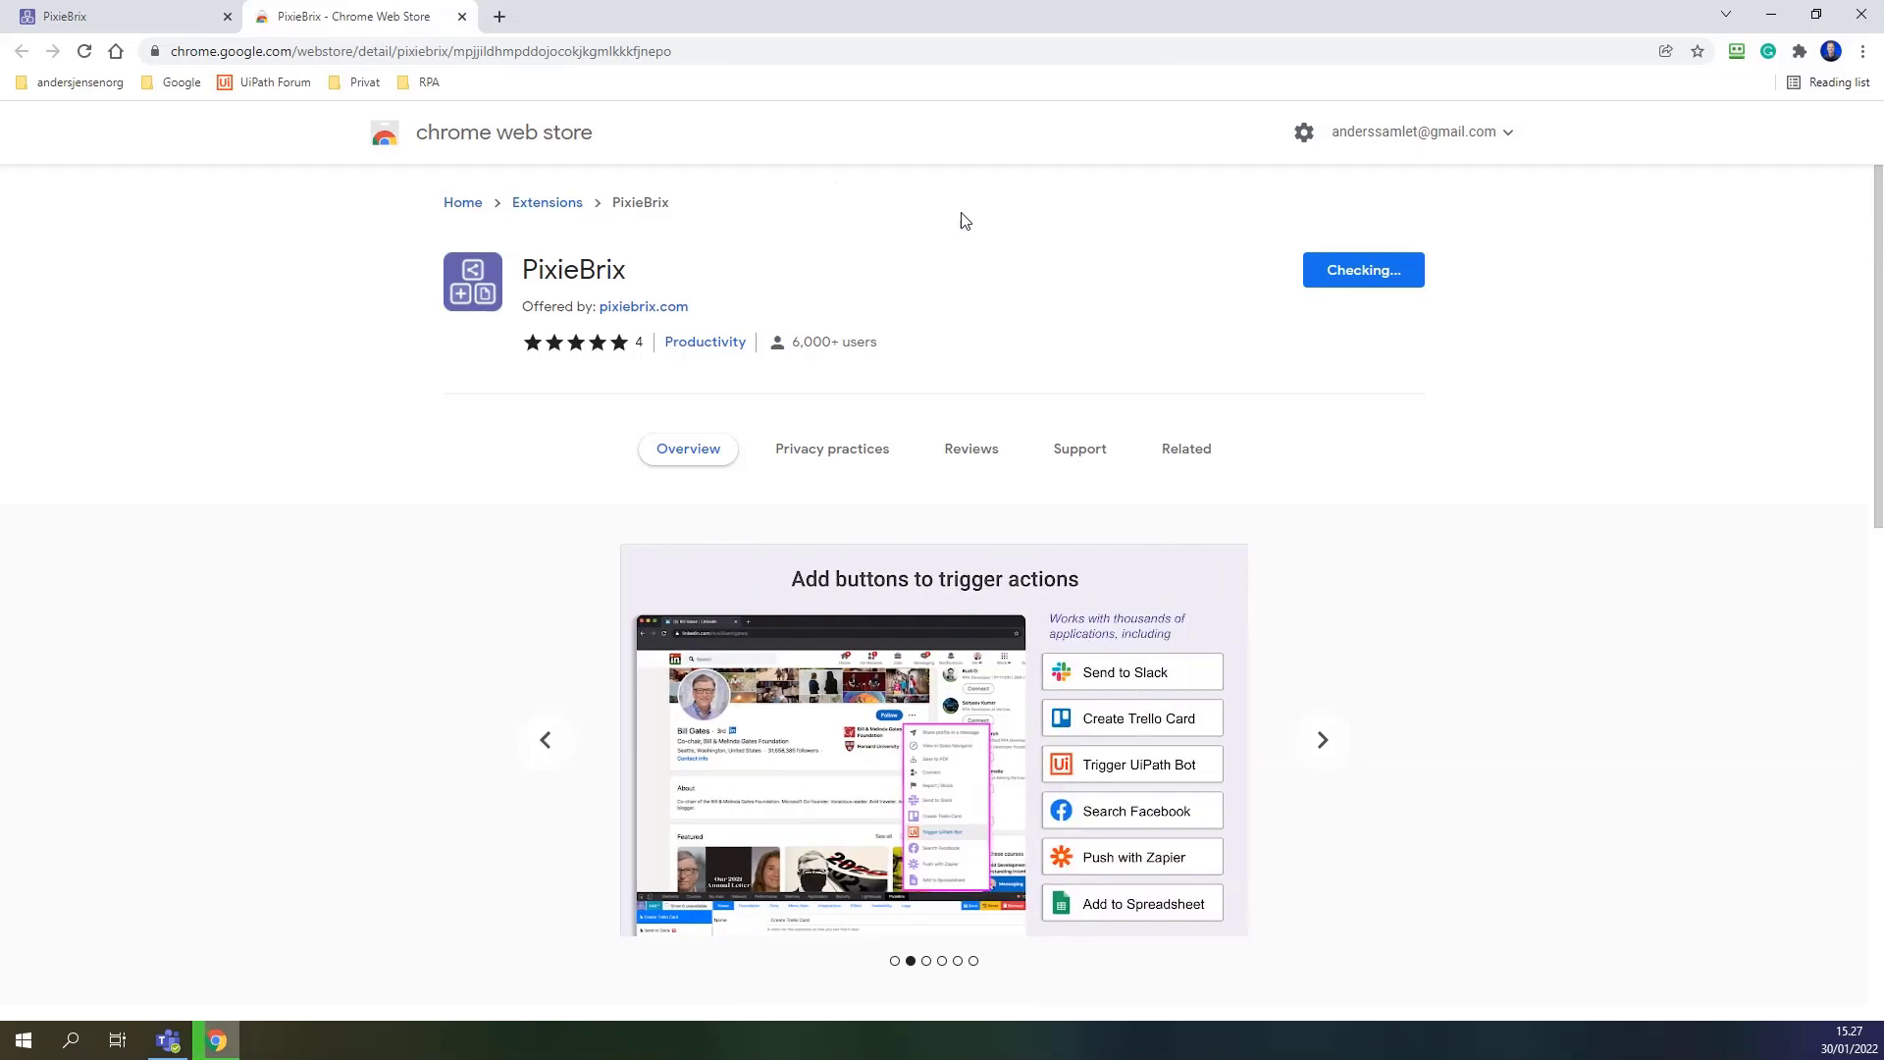
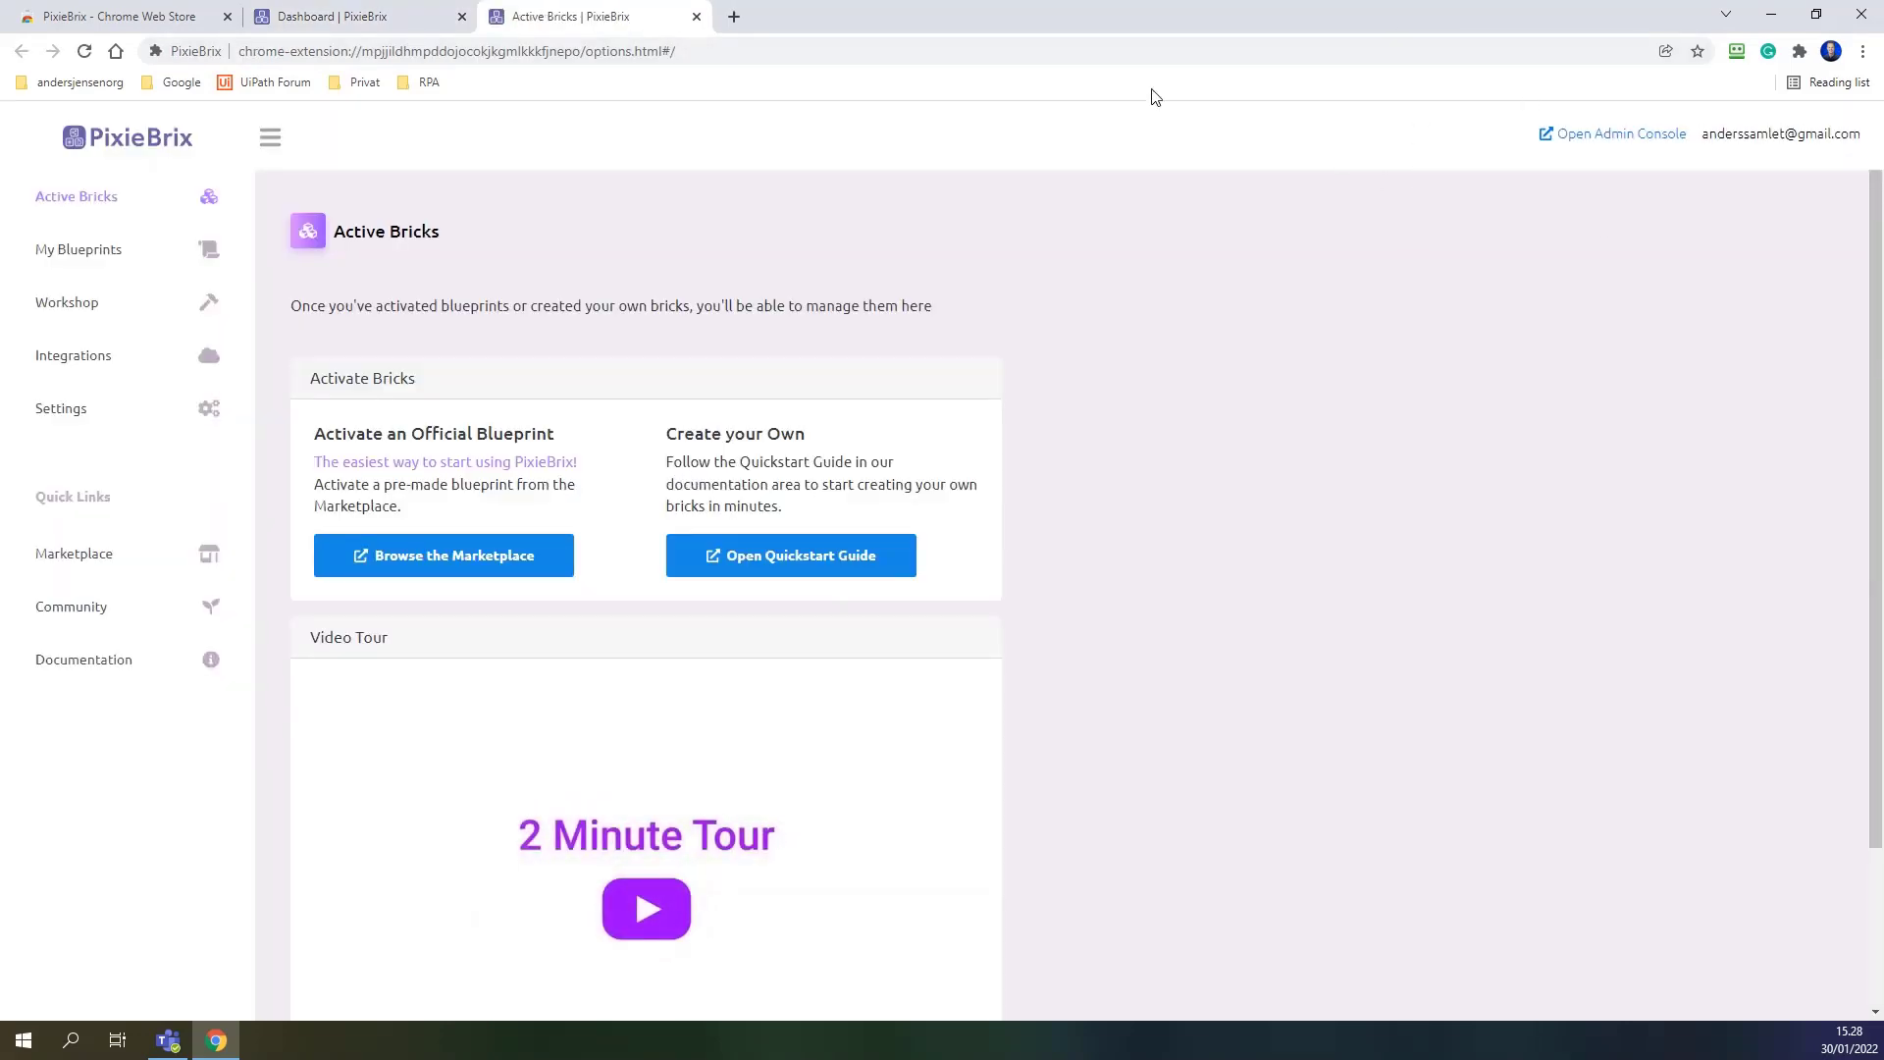
Open Chrome's extensions management page, then return to the PixieBrix Active Bricks tab.
left_click(1802, 54)
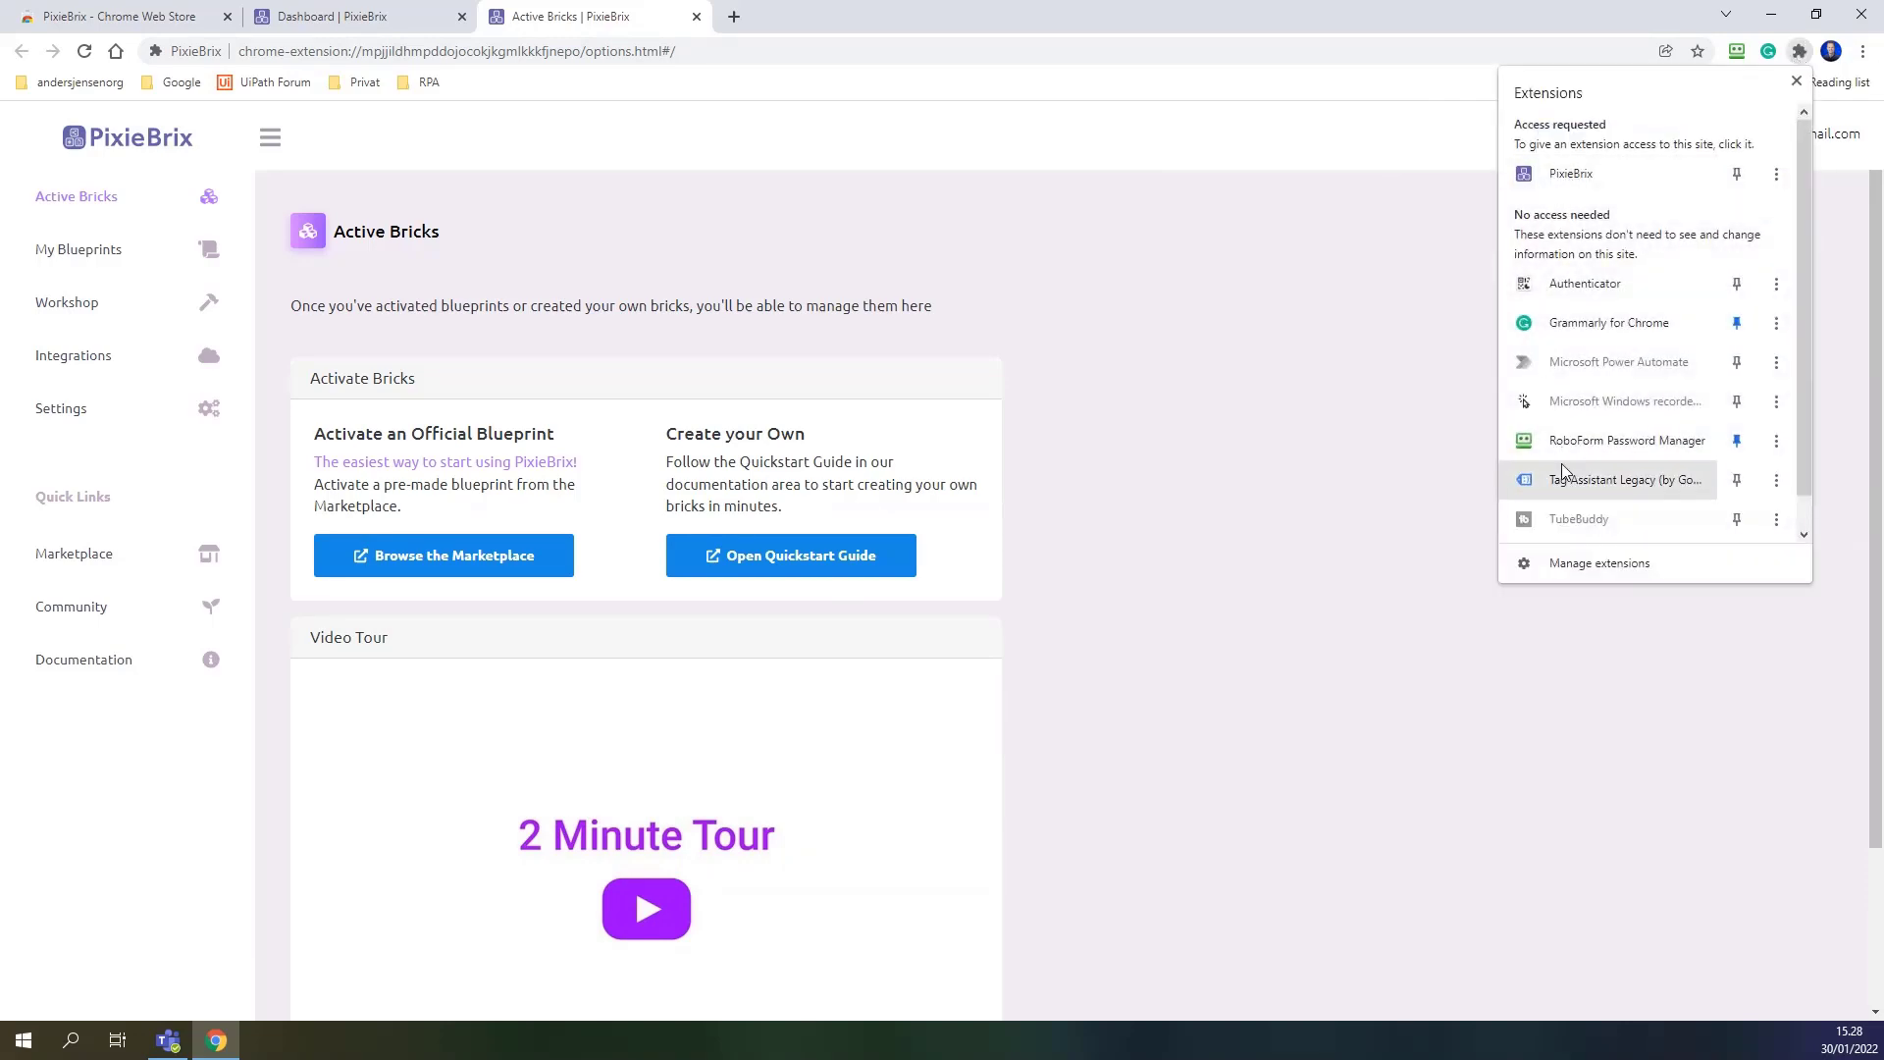
scroll(1560, 456, "down", 1)
scroll(1563, 422, "up", 1)
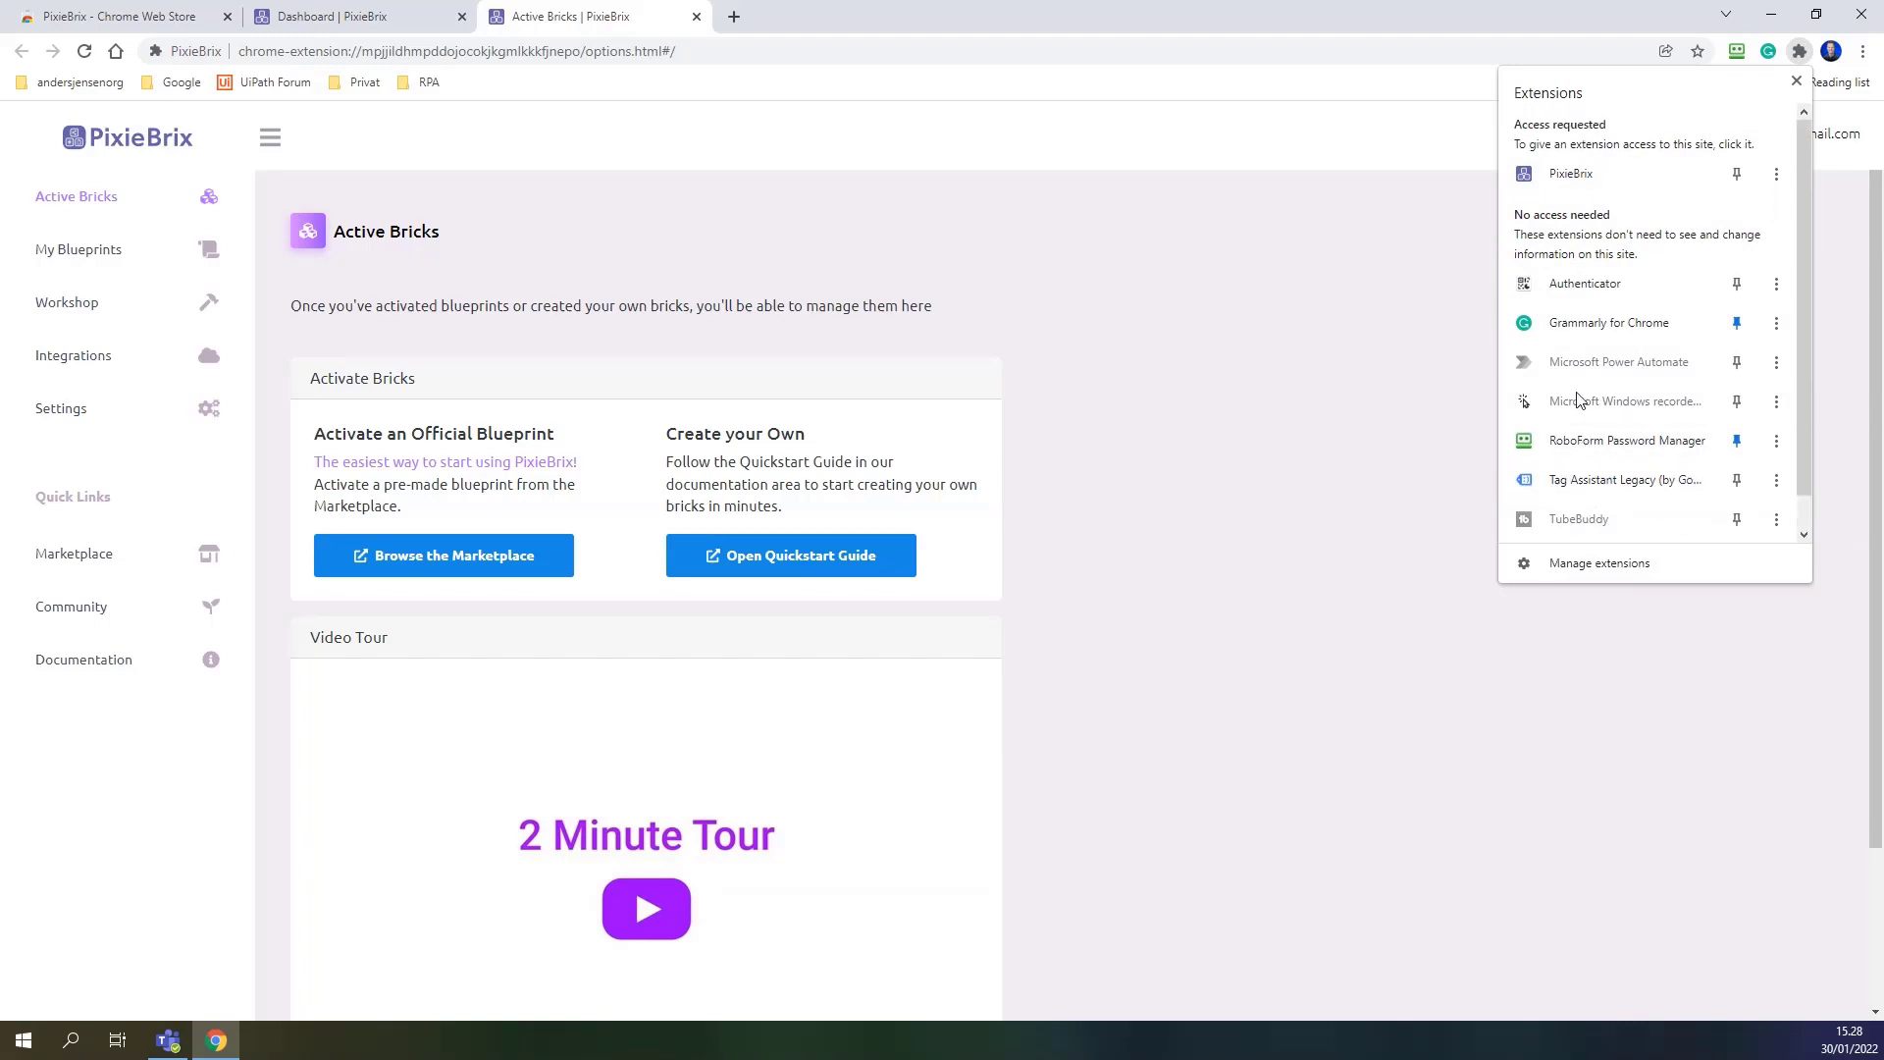
left_click(1586, 565)
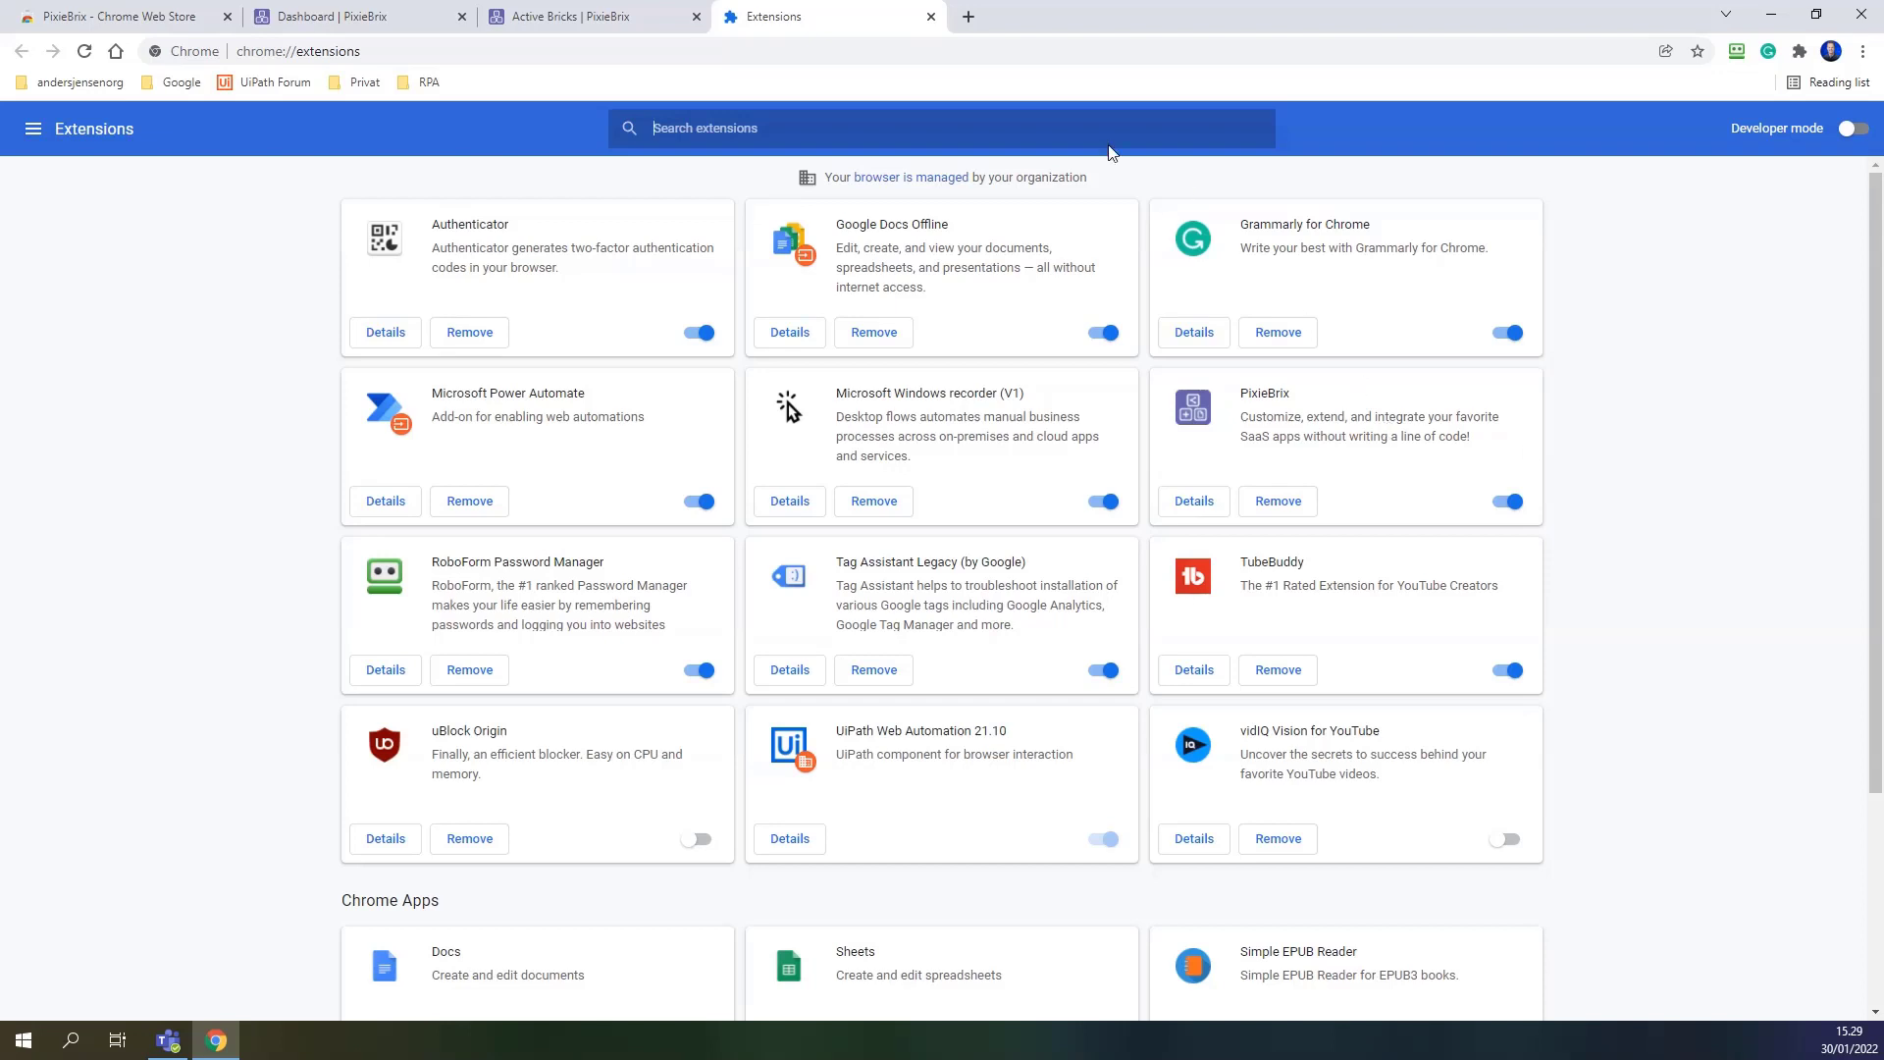
left_click(585, 24)
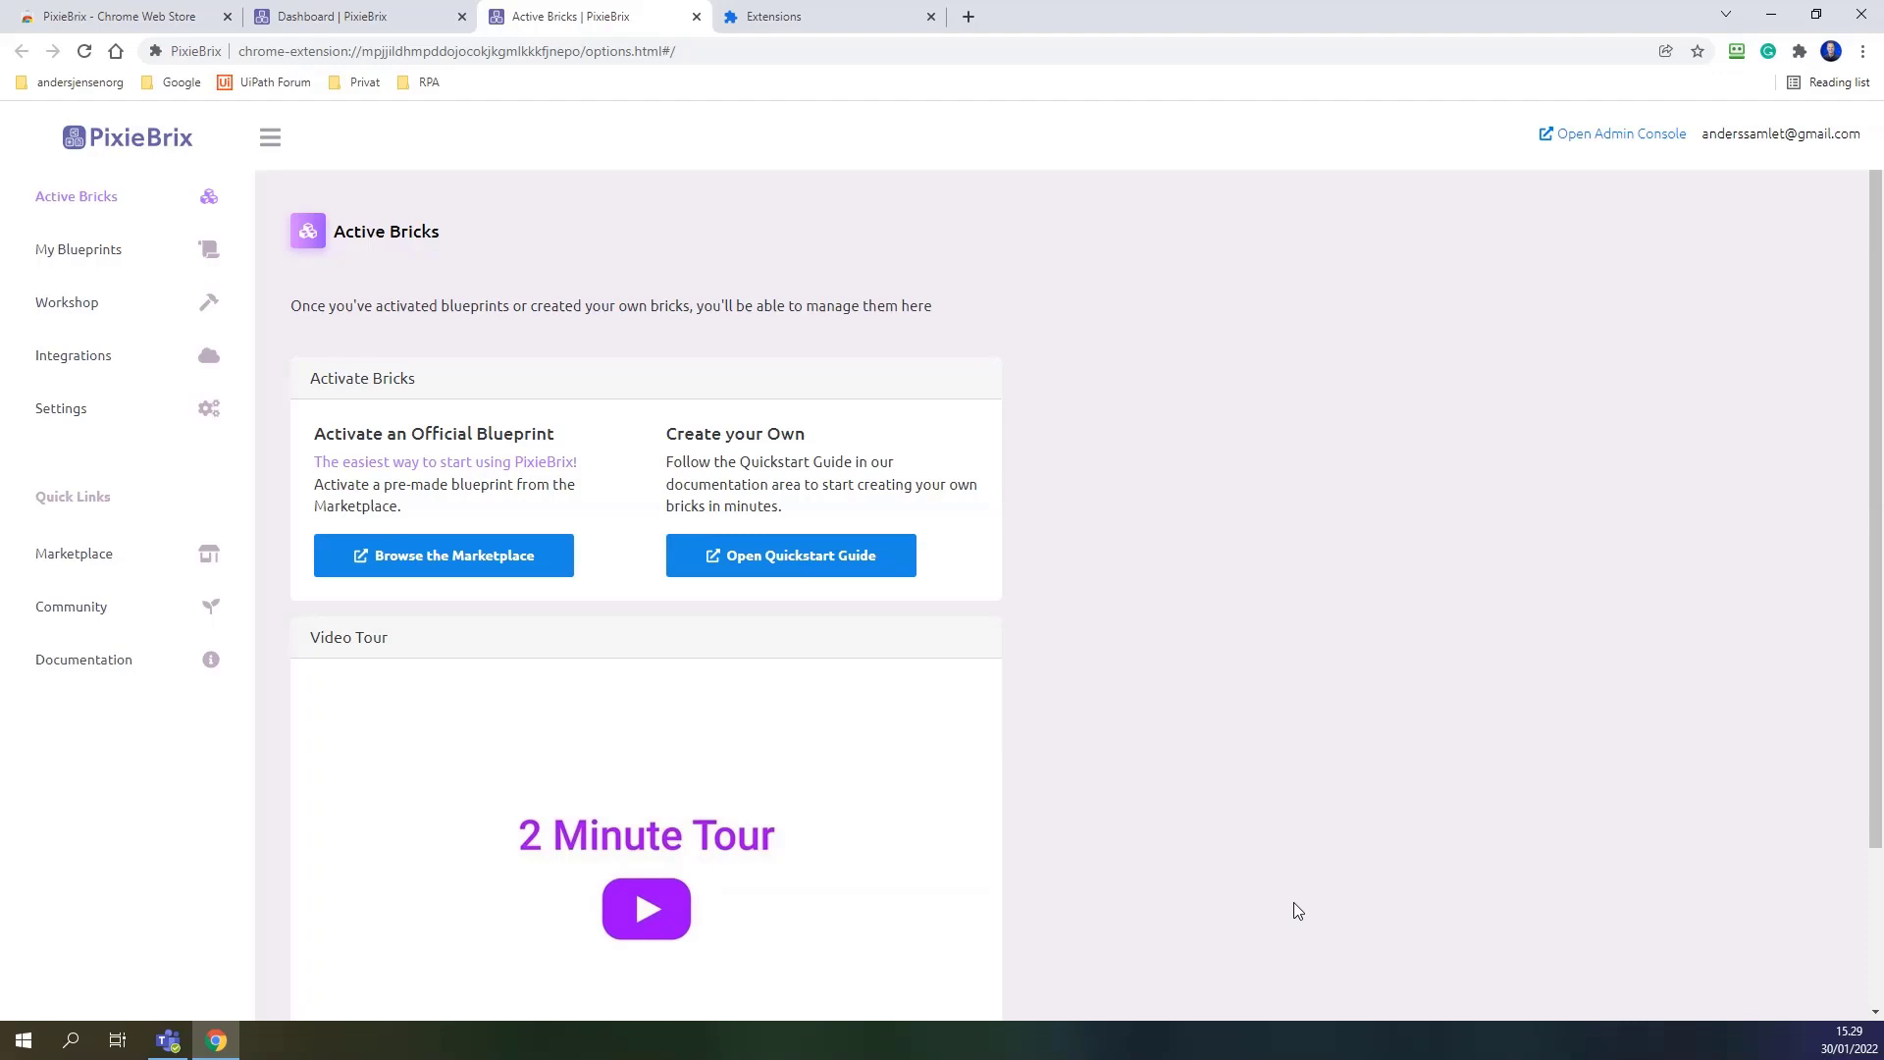
On the Integrations page, search for 'teams' and pick Microsoft Teams Webhook.
left_click(61, 355)
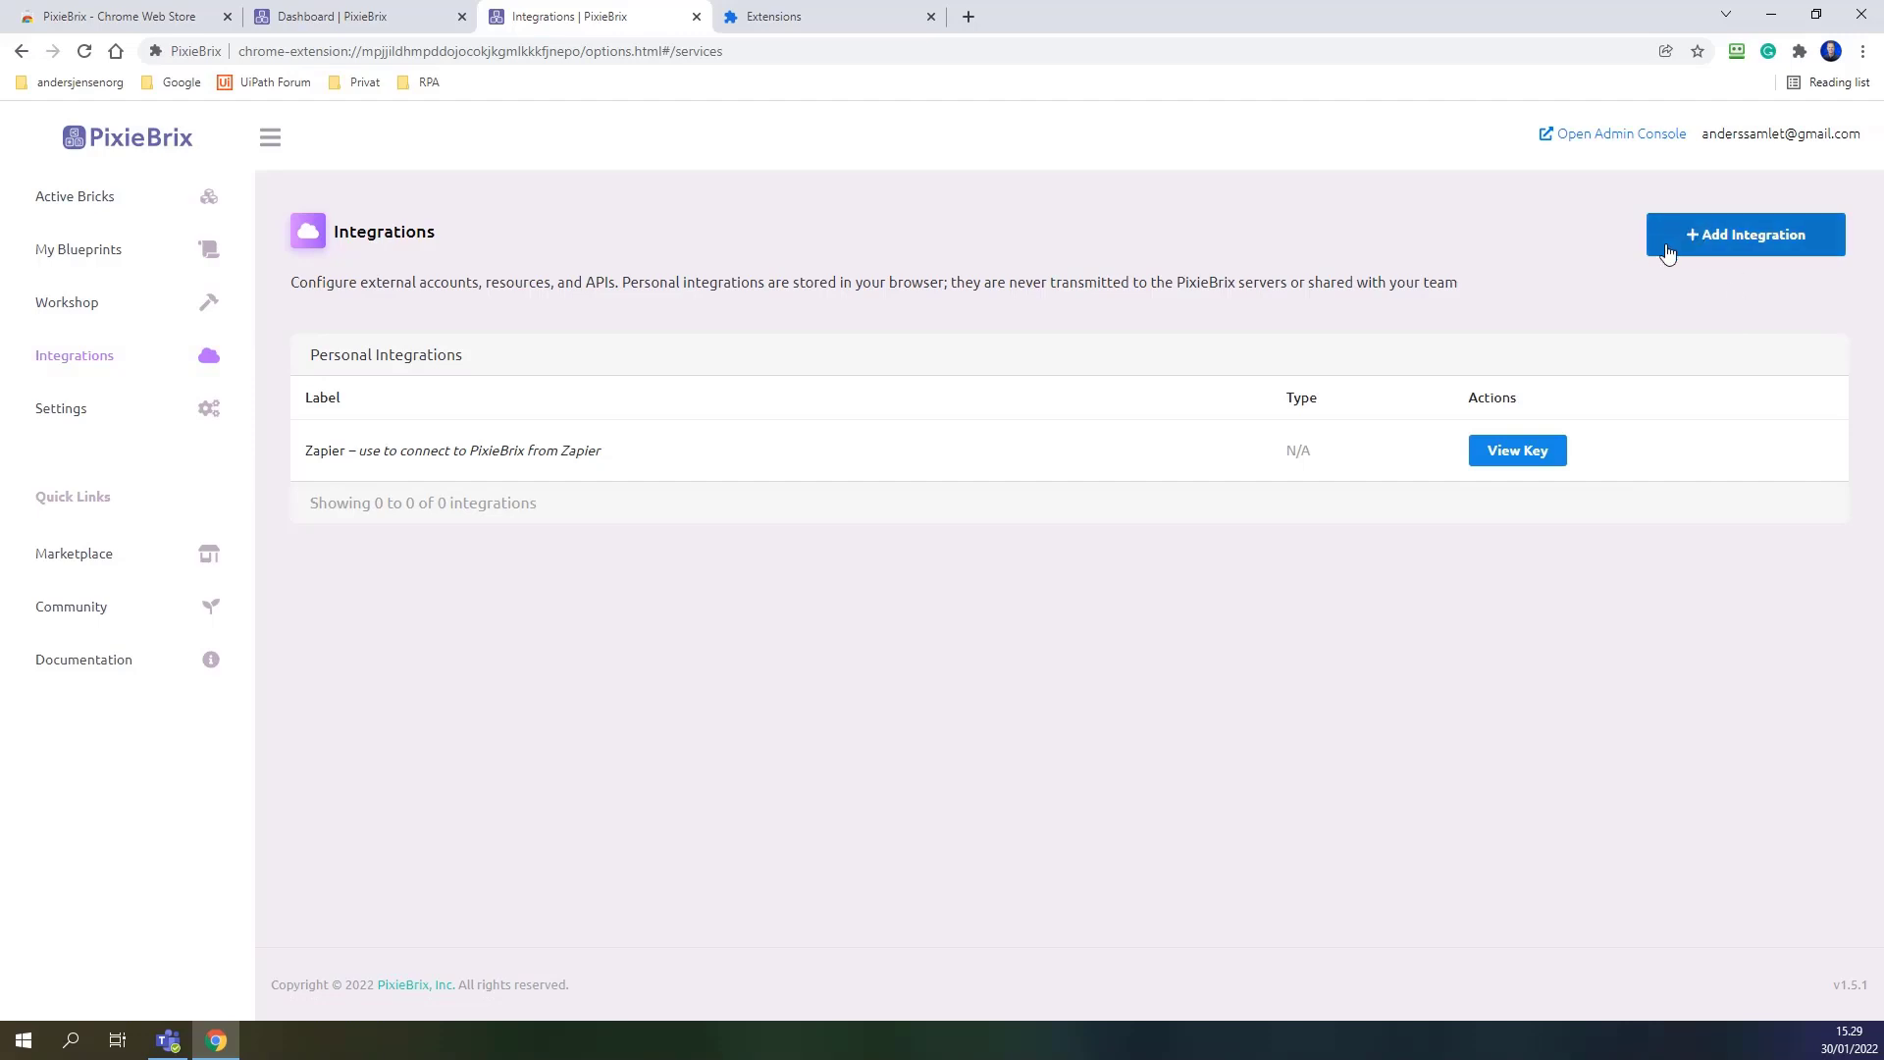
left_click(1735, 235)
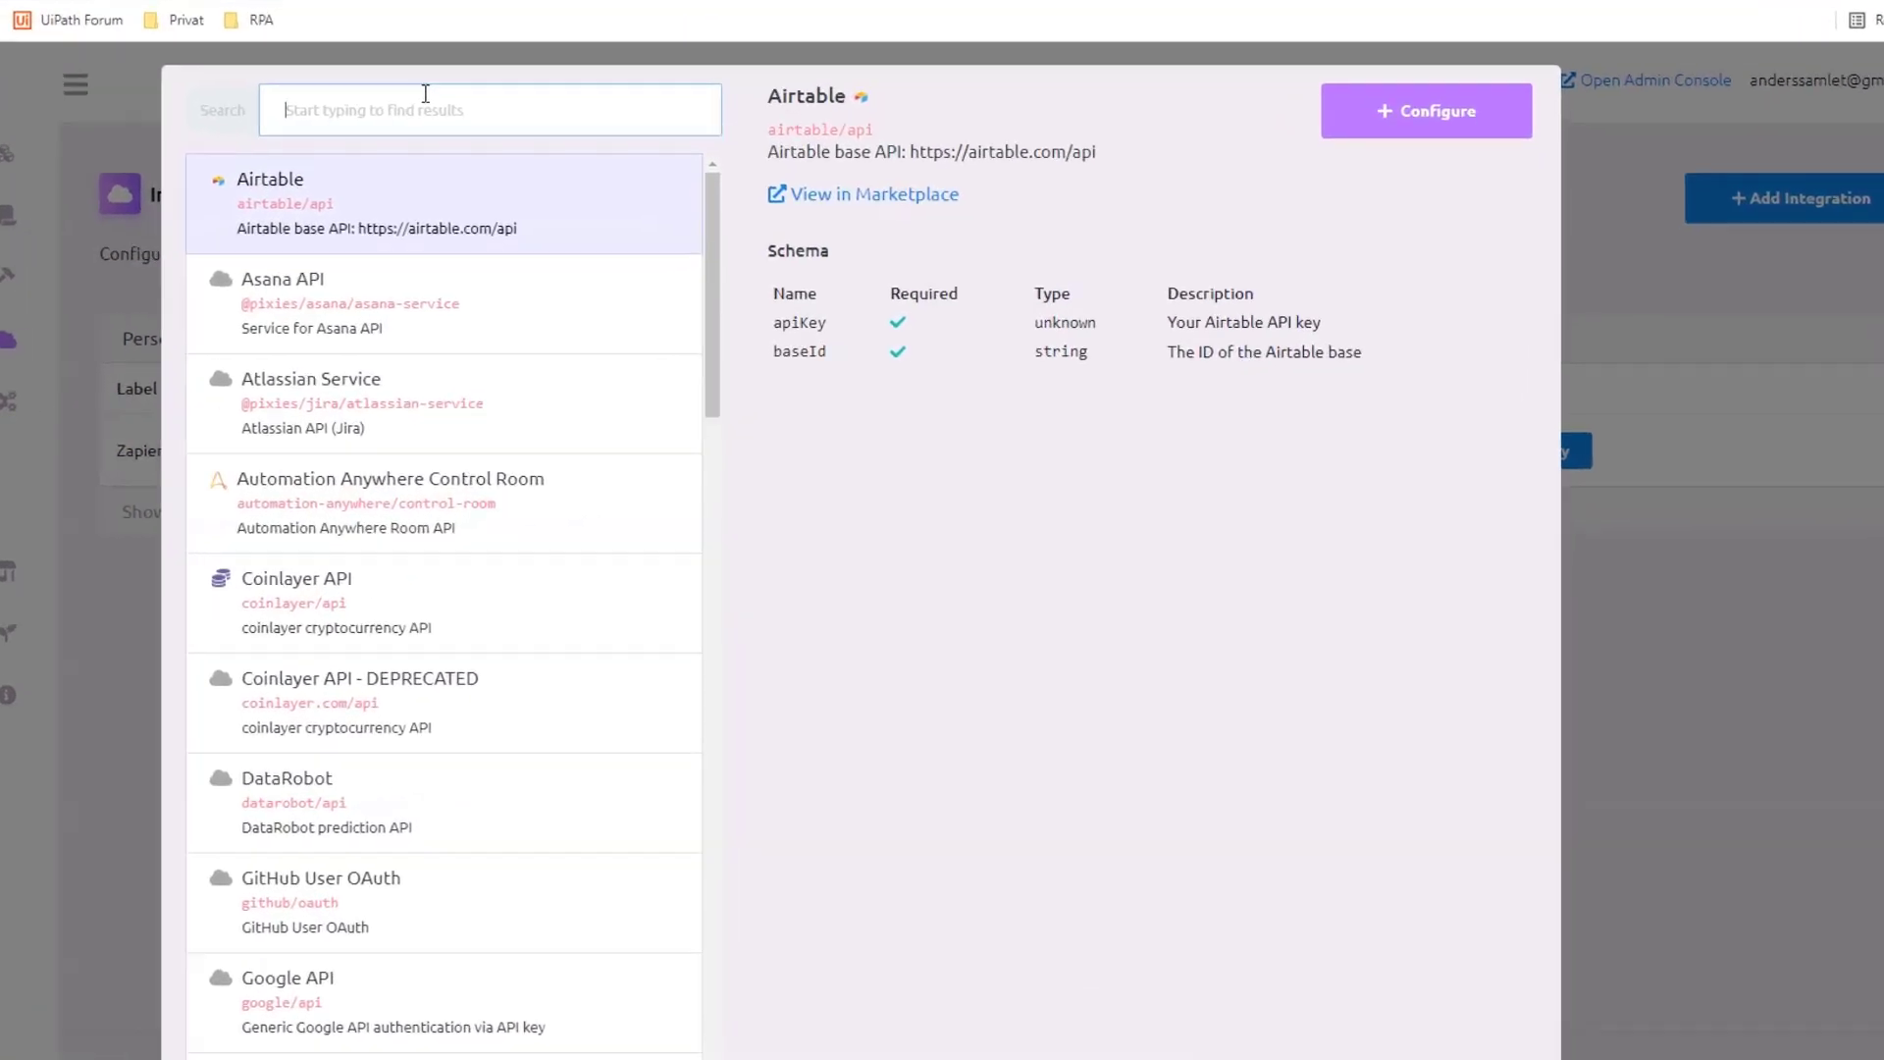
type("teams")
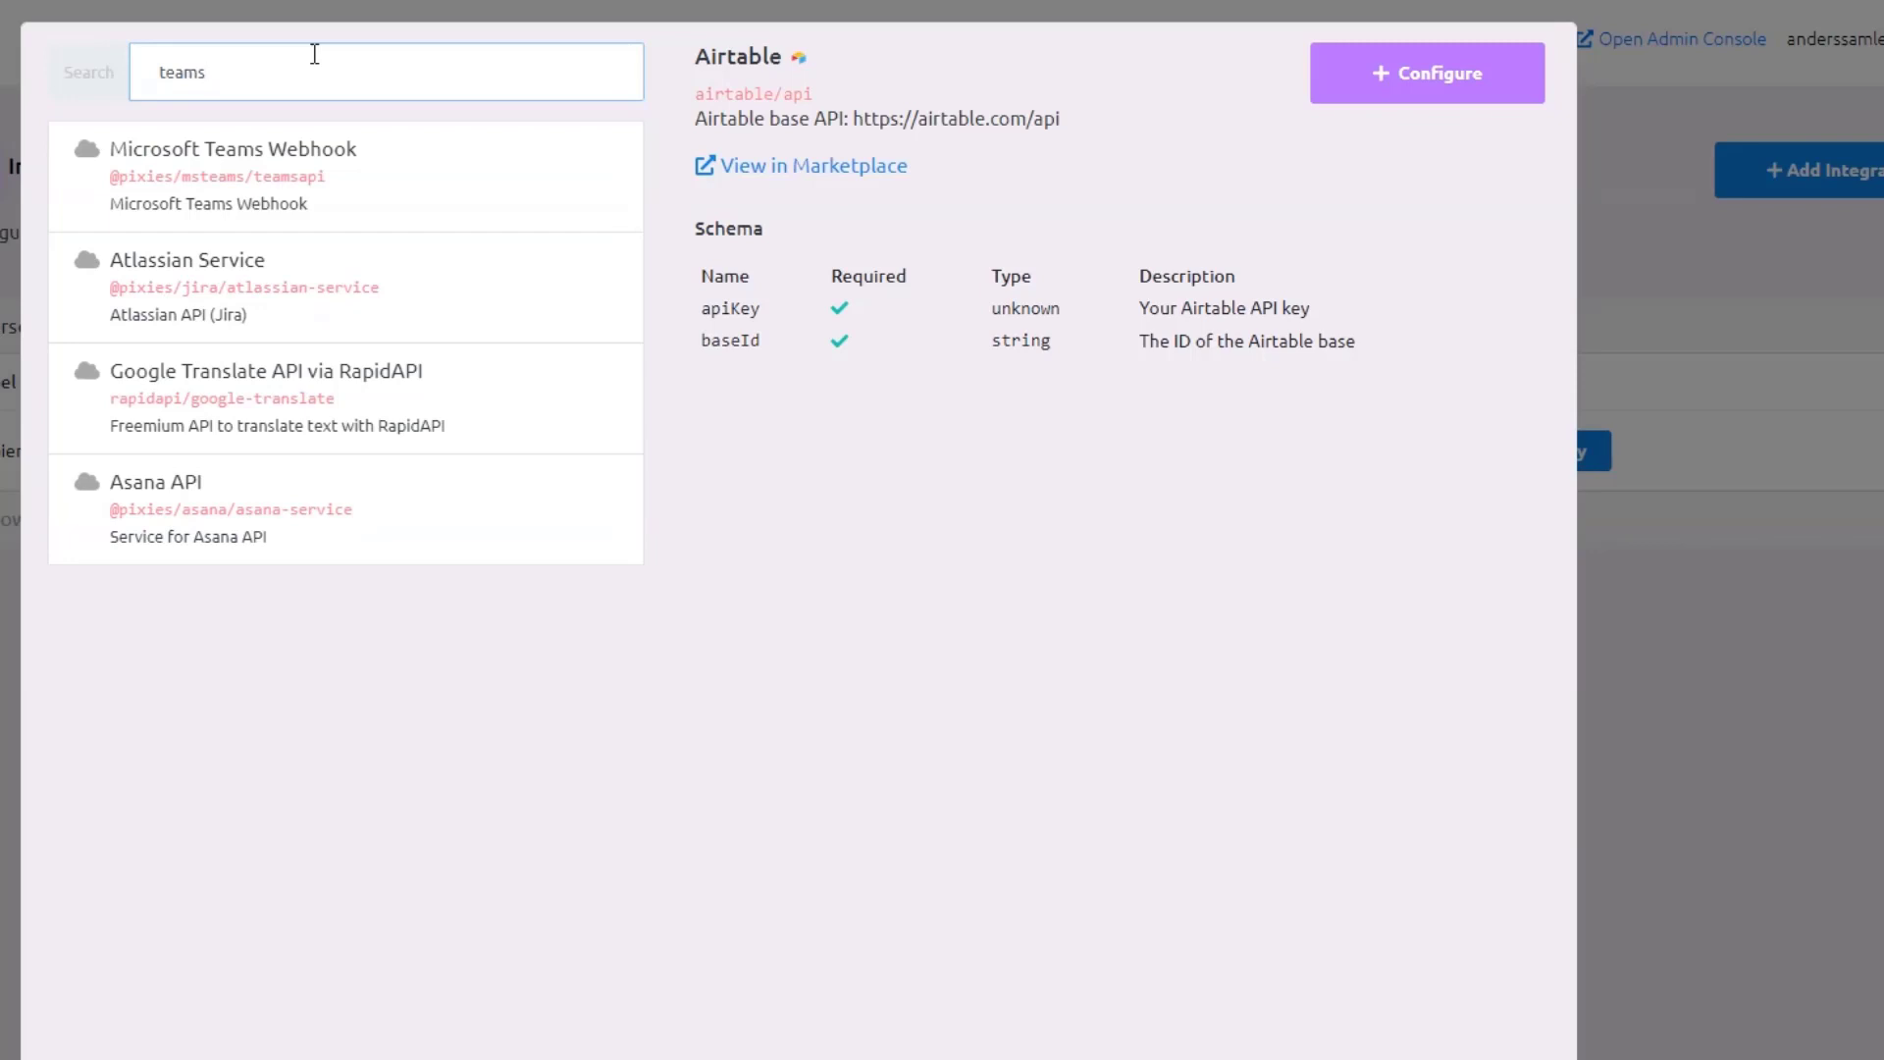
left_click(485, 173)
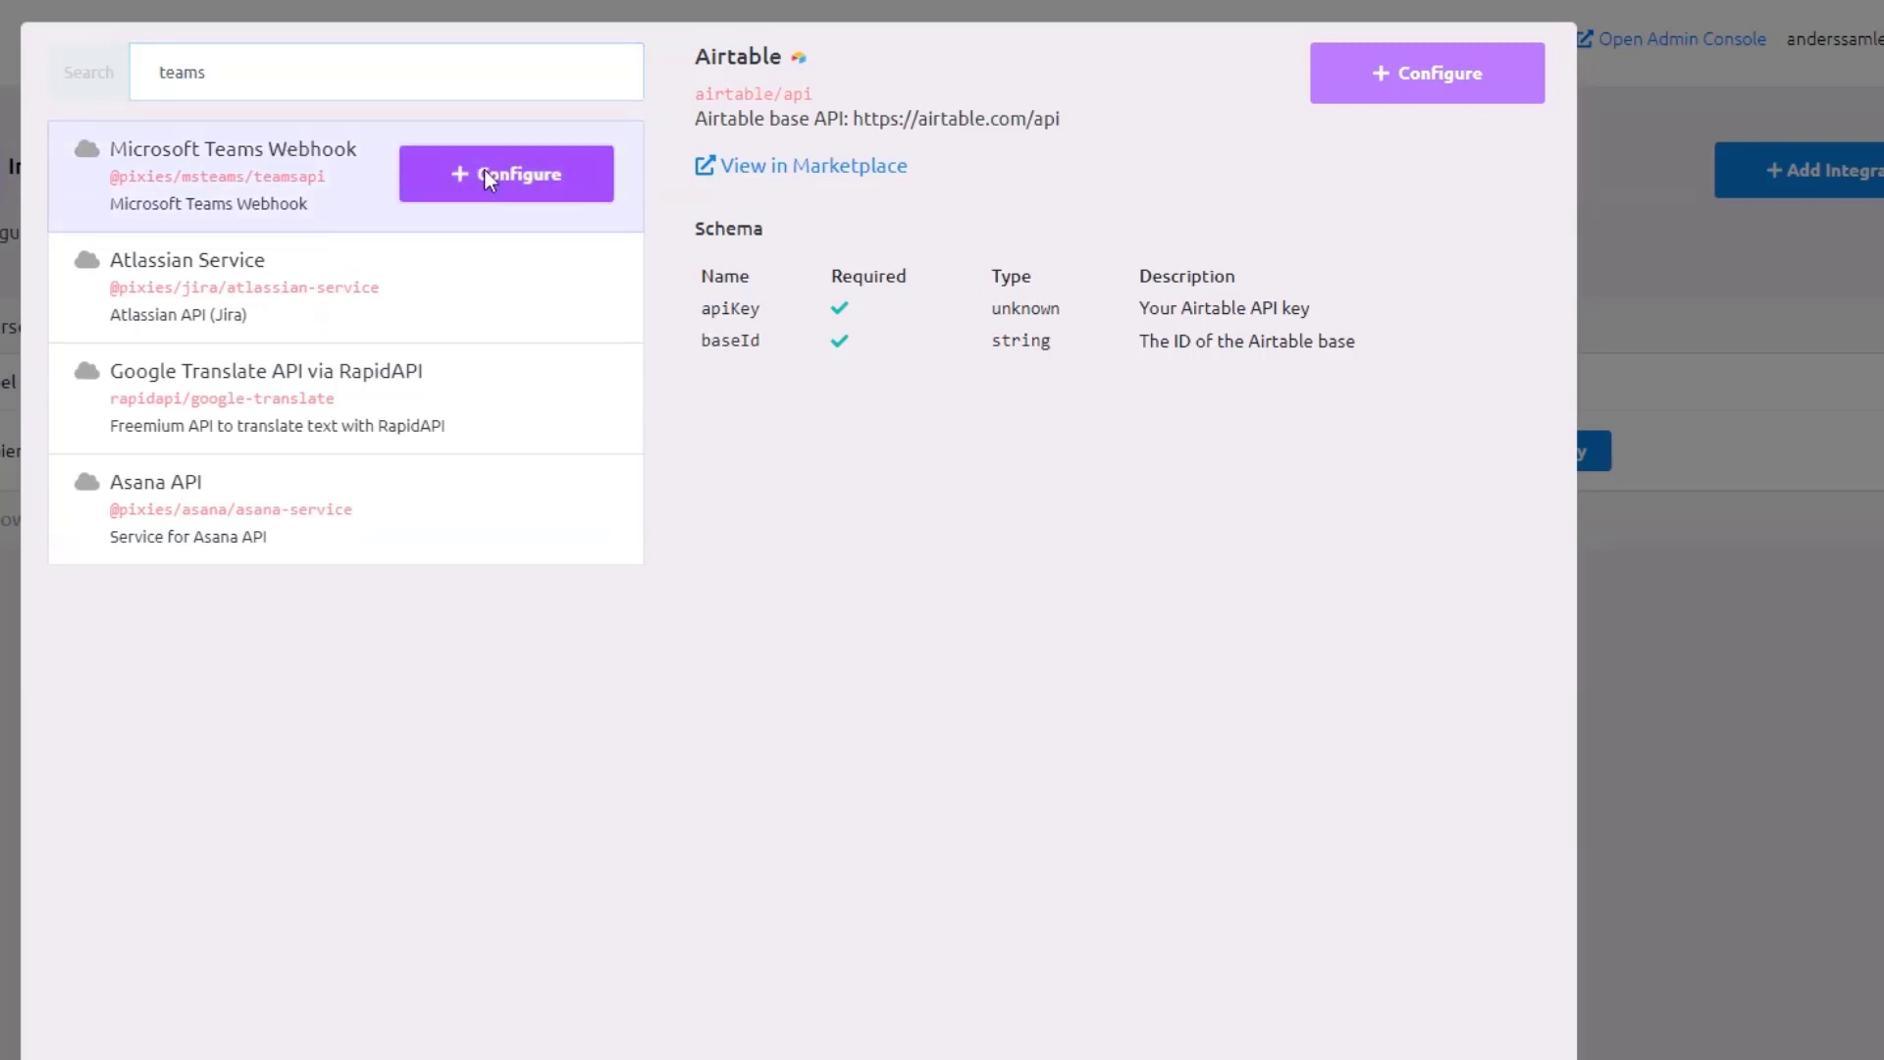
Label the integration 'Microsoft Teams', paste the channel webhook URL, and save it.
left_click(609, 156)
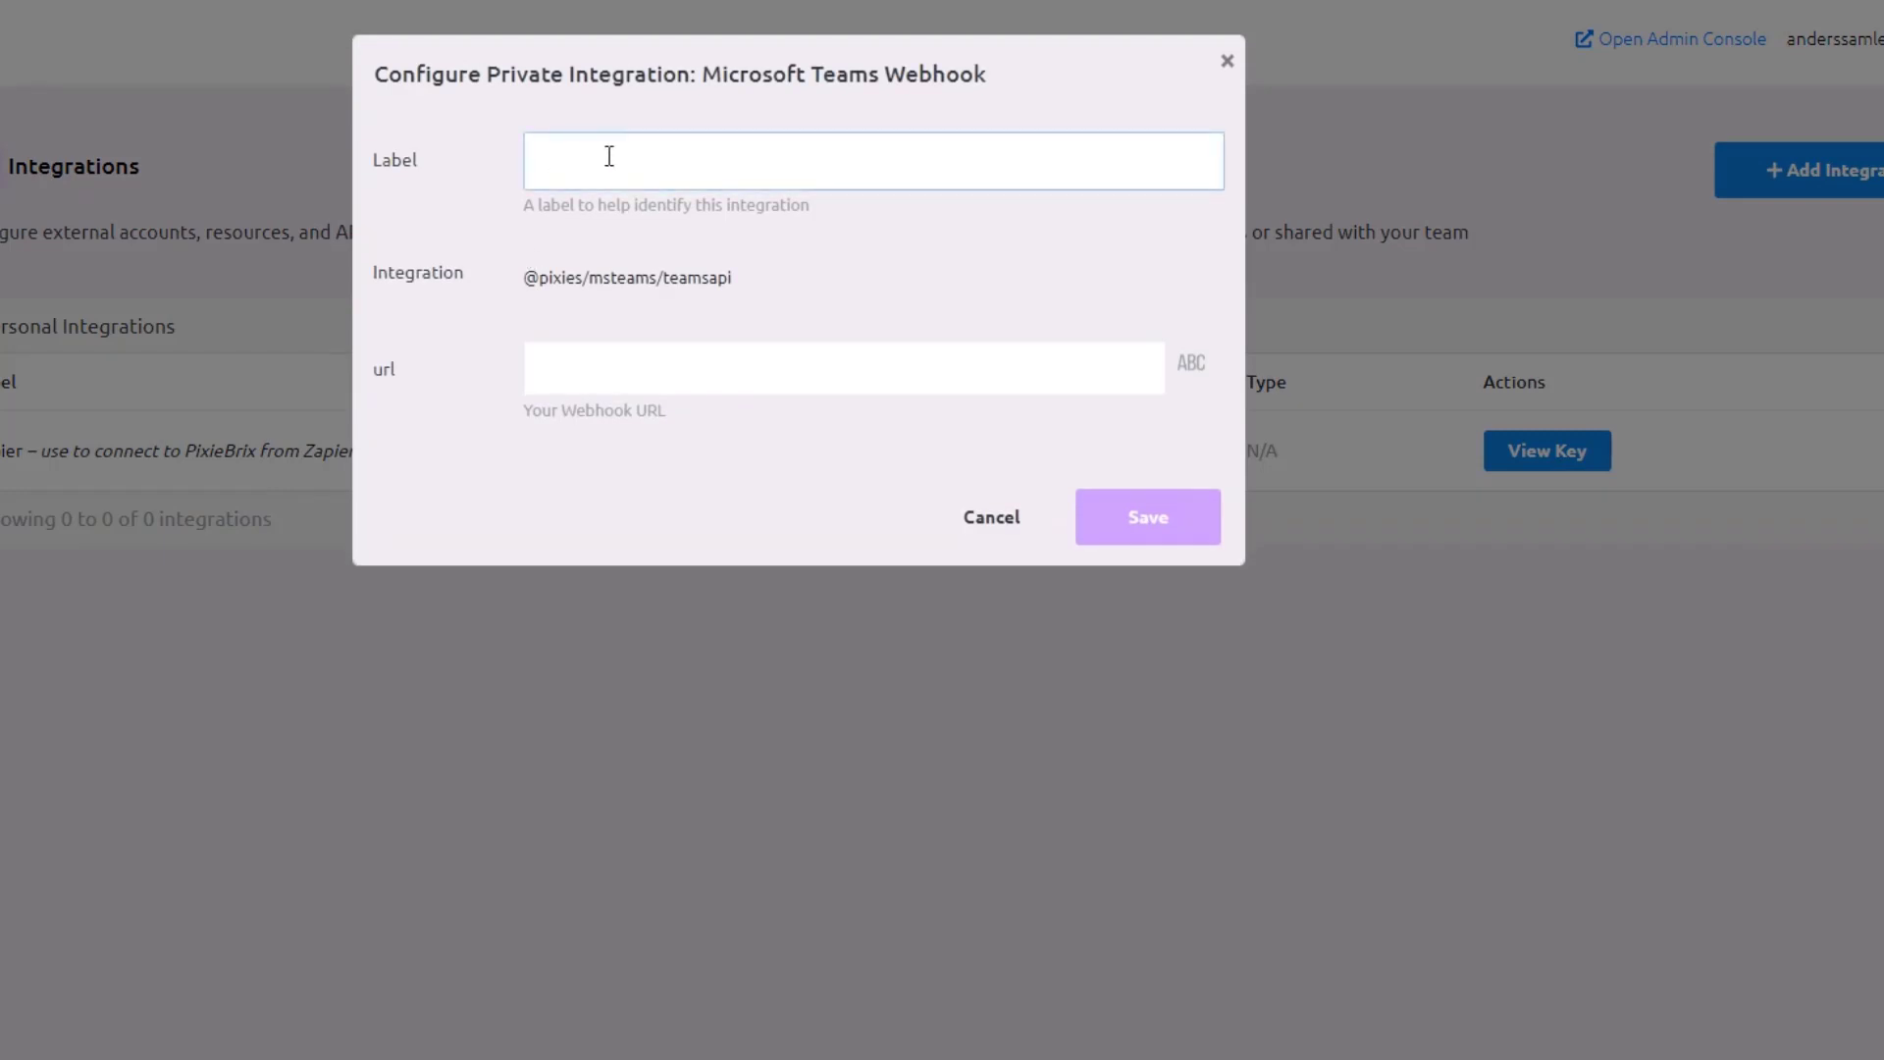
type("Micr")
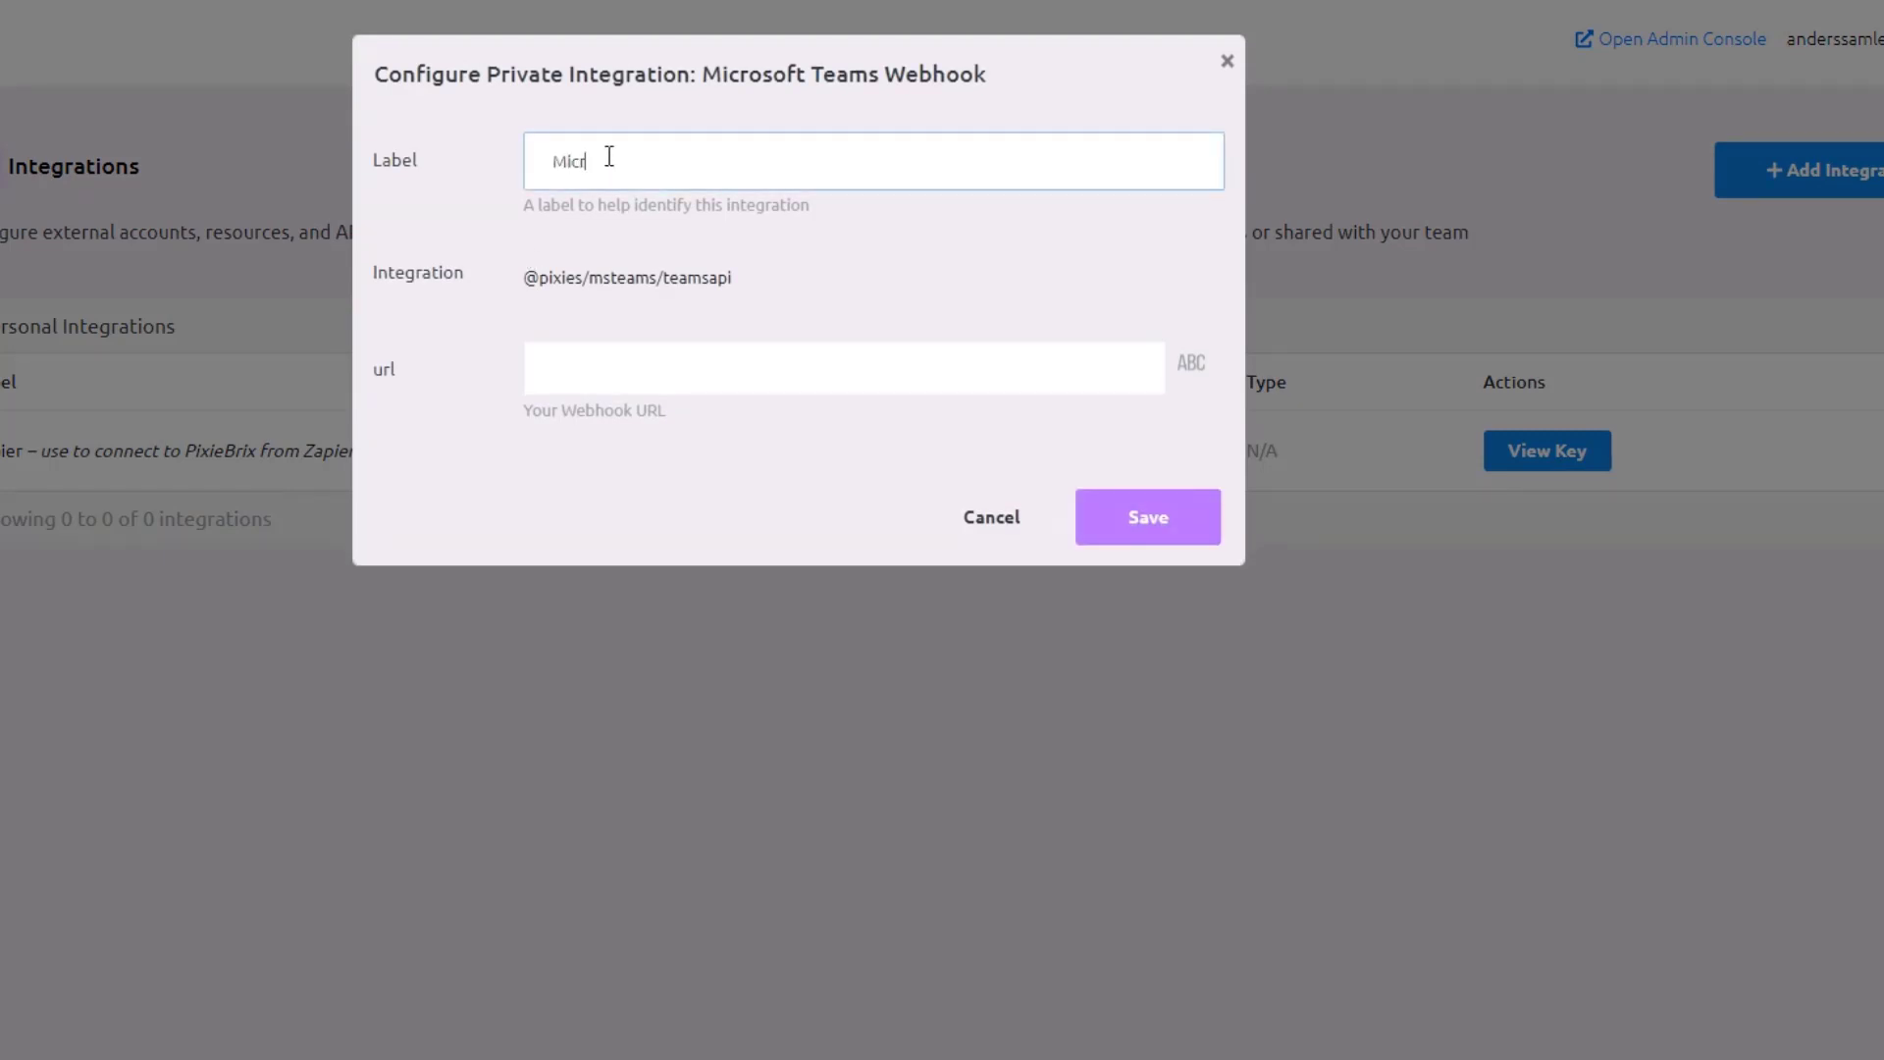
type("osoft Teams")
key("BackSpace")
key("BackSpace")
key("BackSpace")
key("BackSpace")
type("eams")
left_click(577, 351)
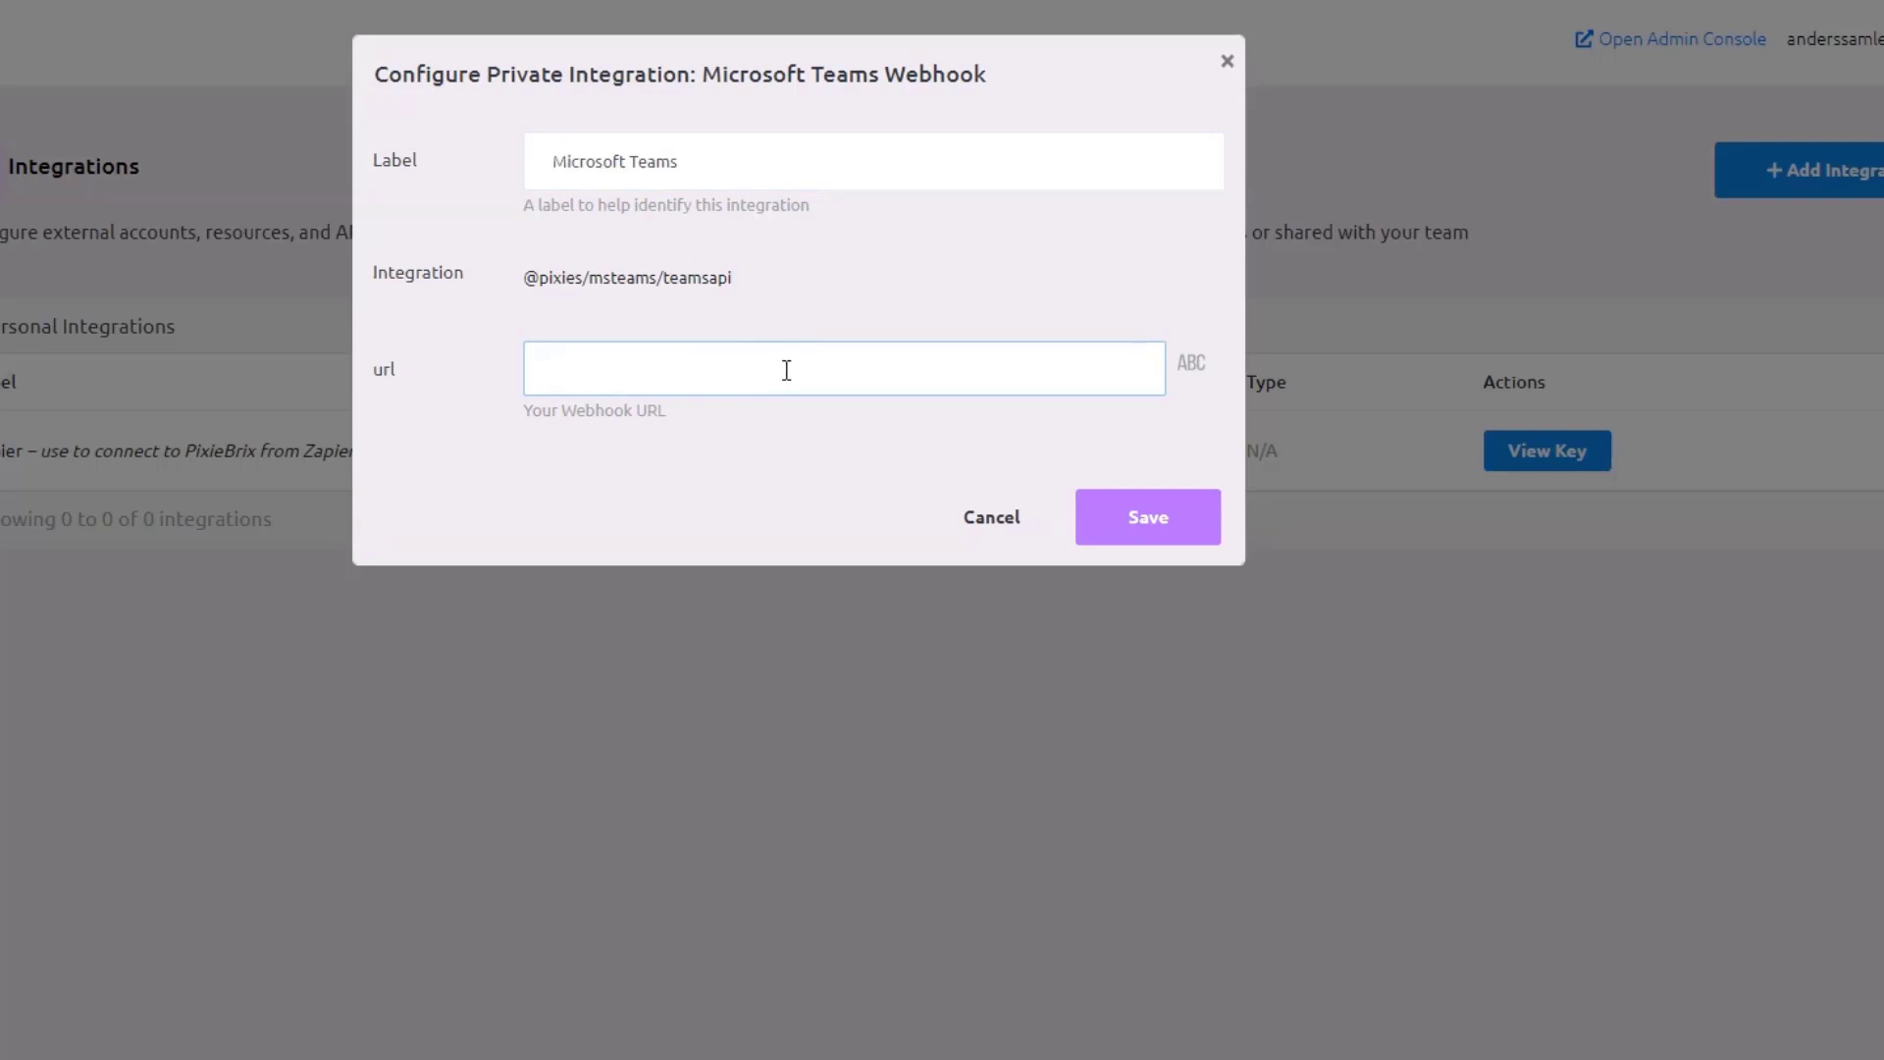
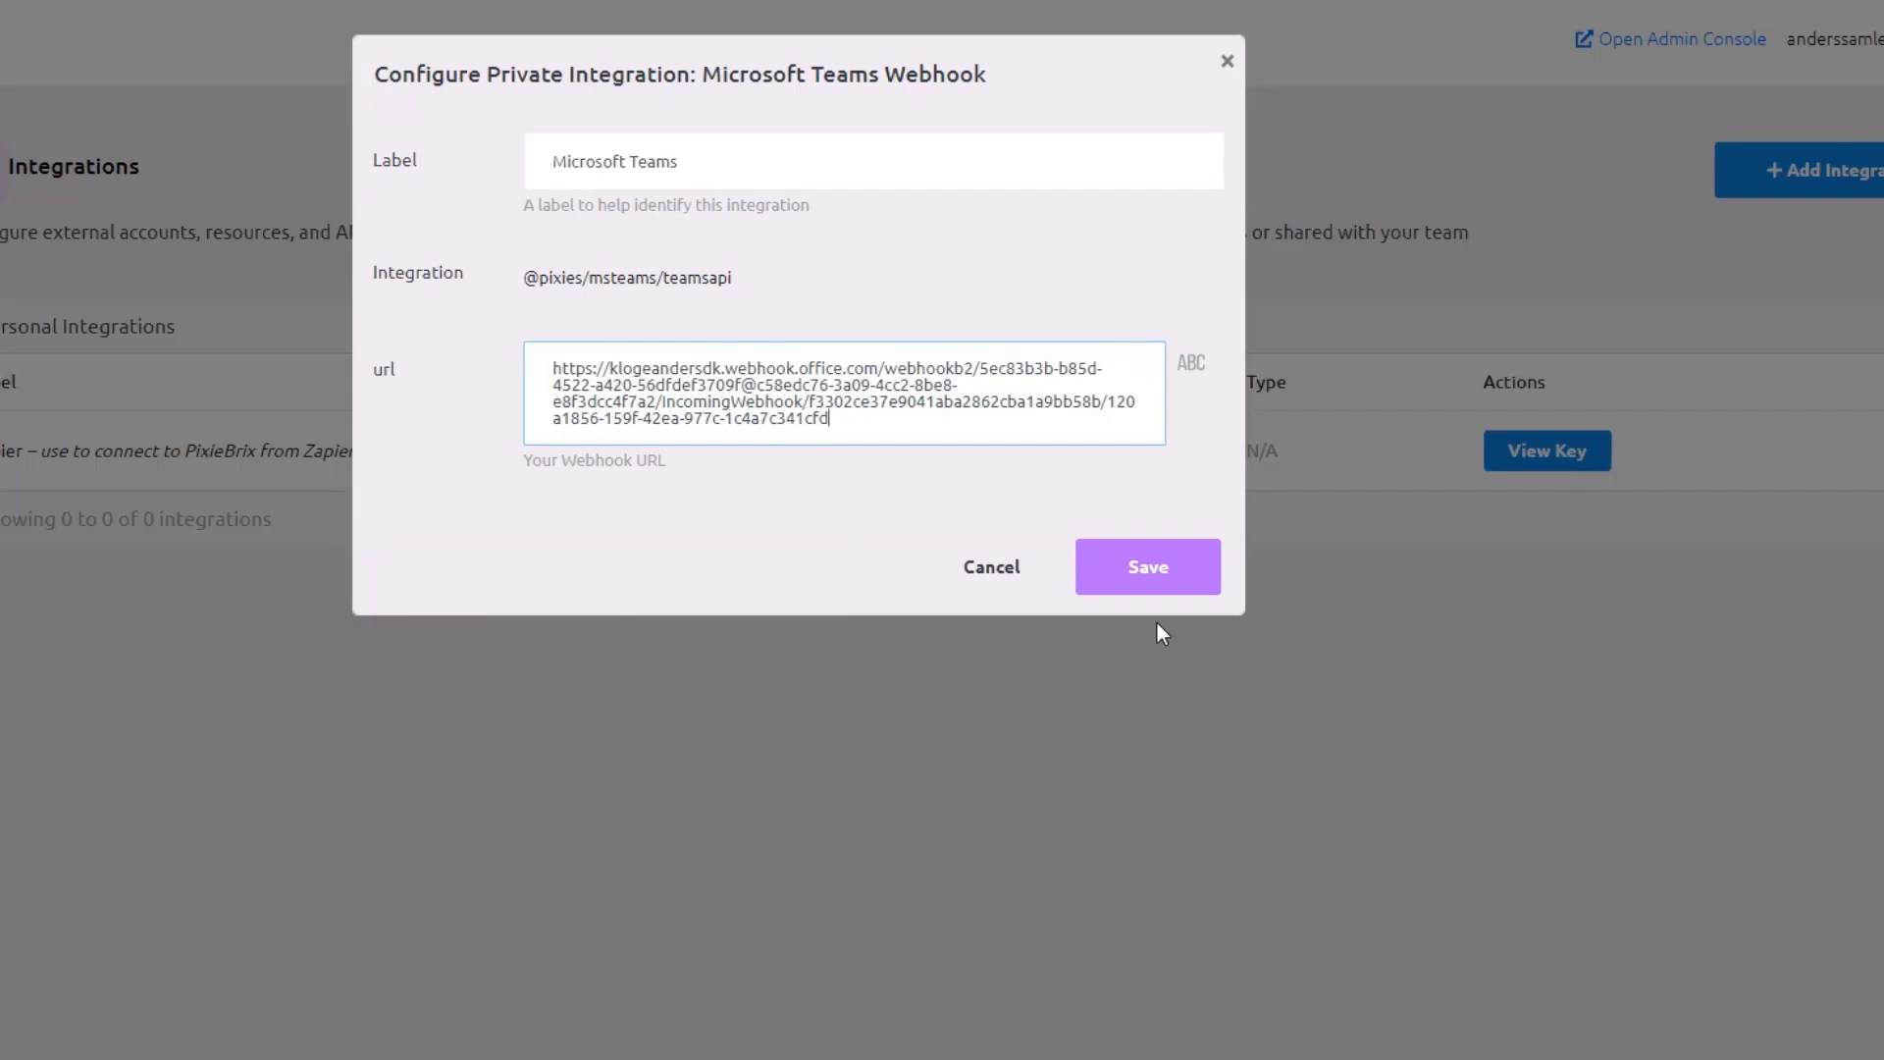
left_click(1146, 575)
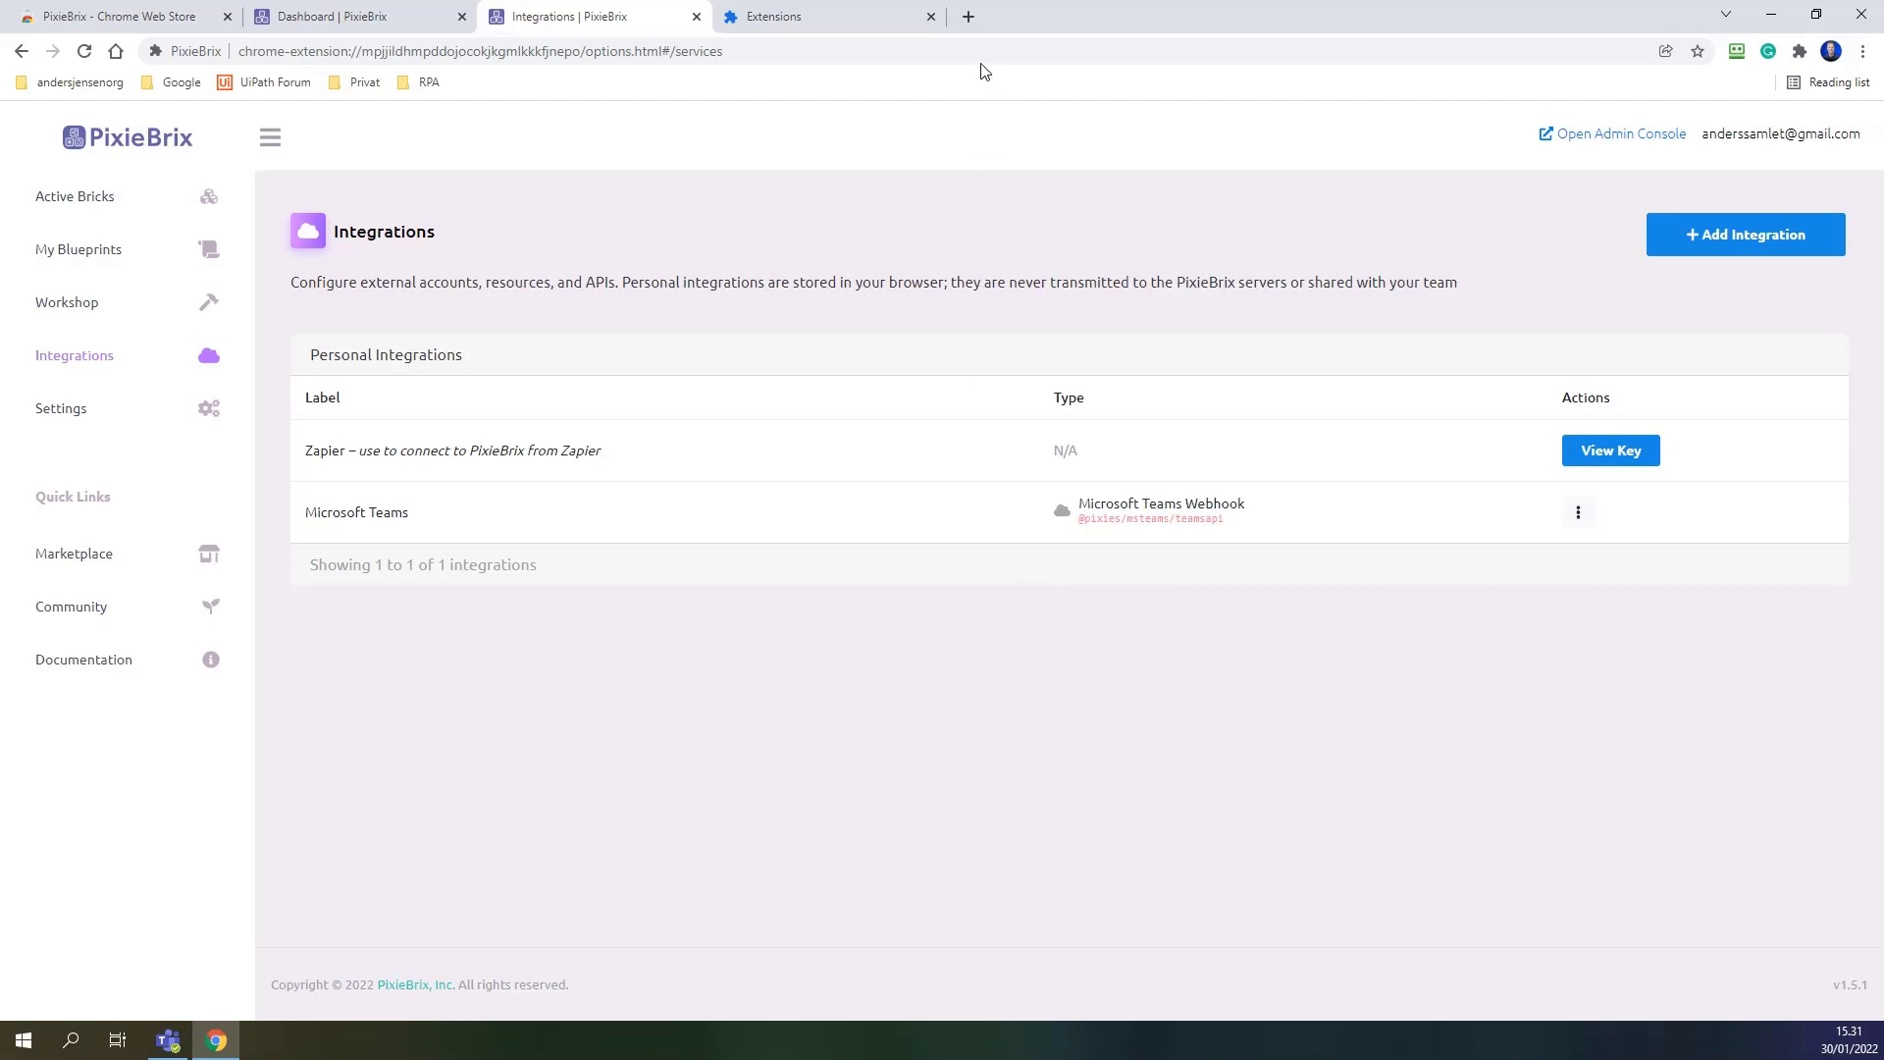
Load andersjensen.org in a new browser tab.
left_click(968, 16)
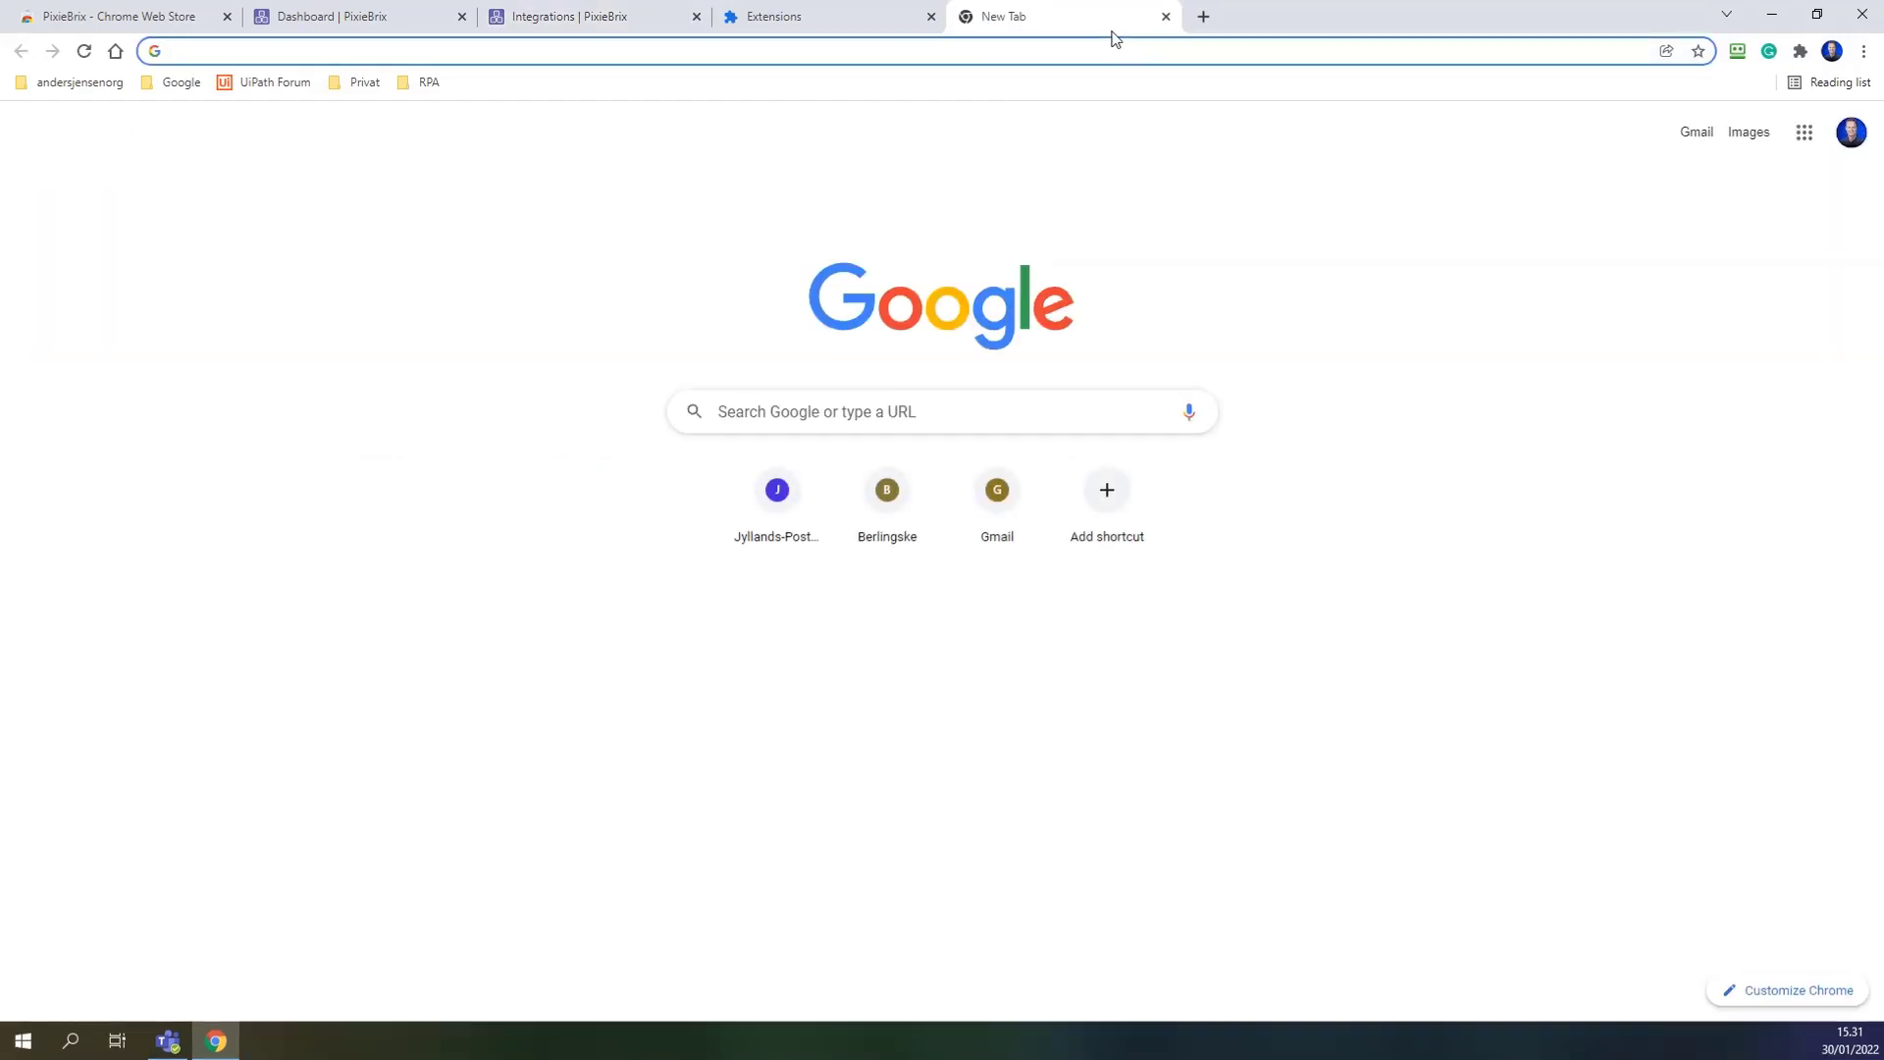
type("amdersk")
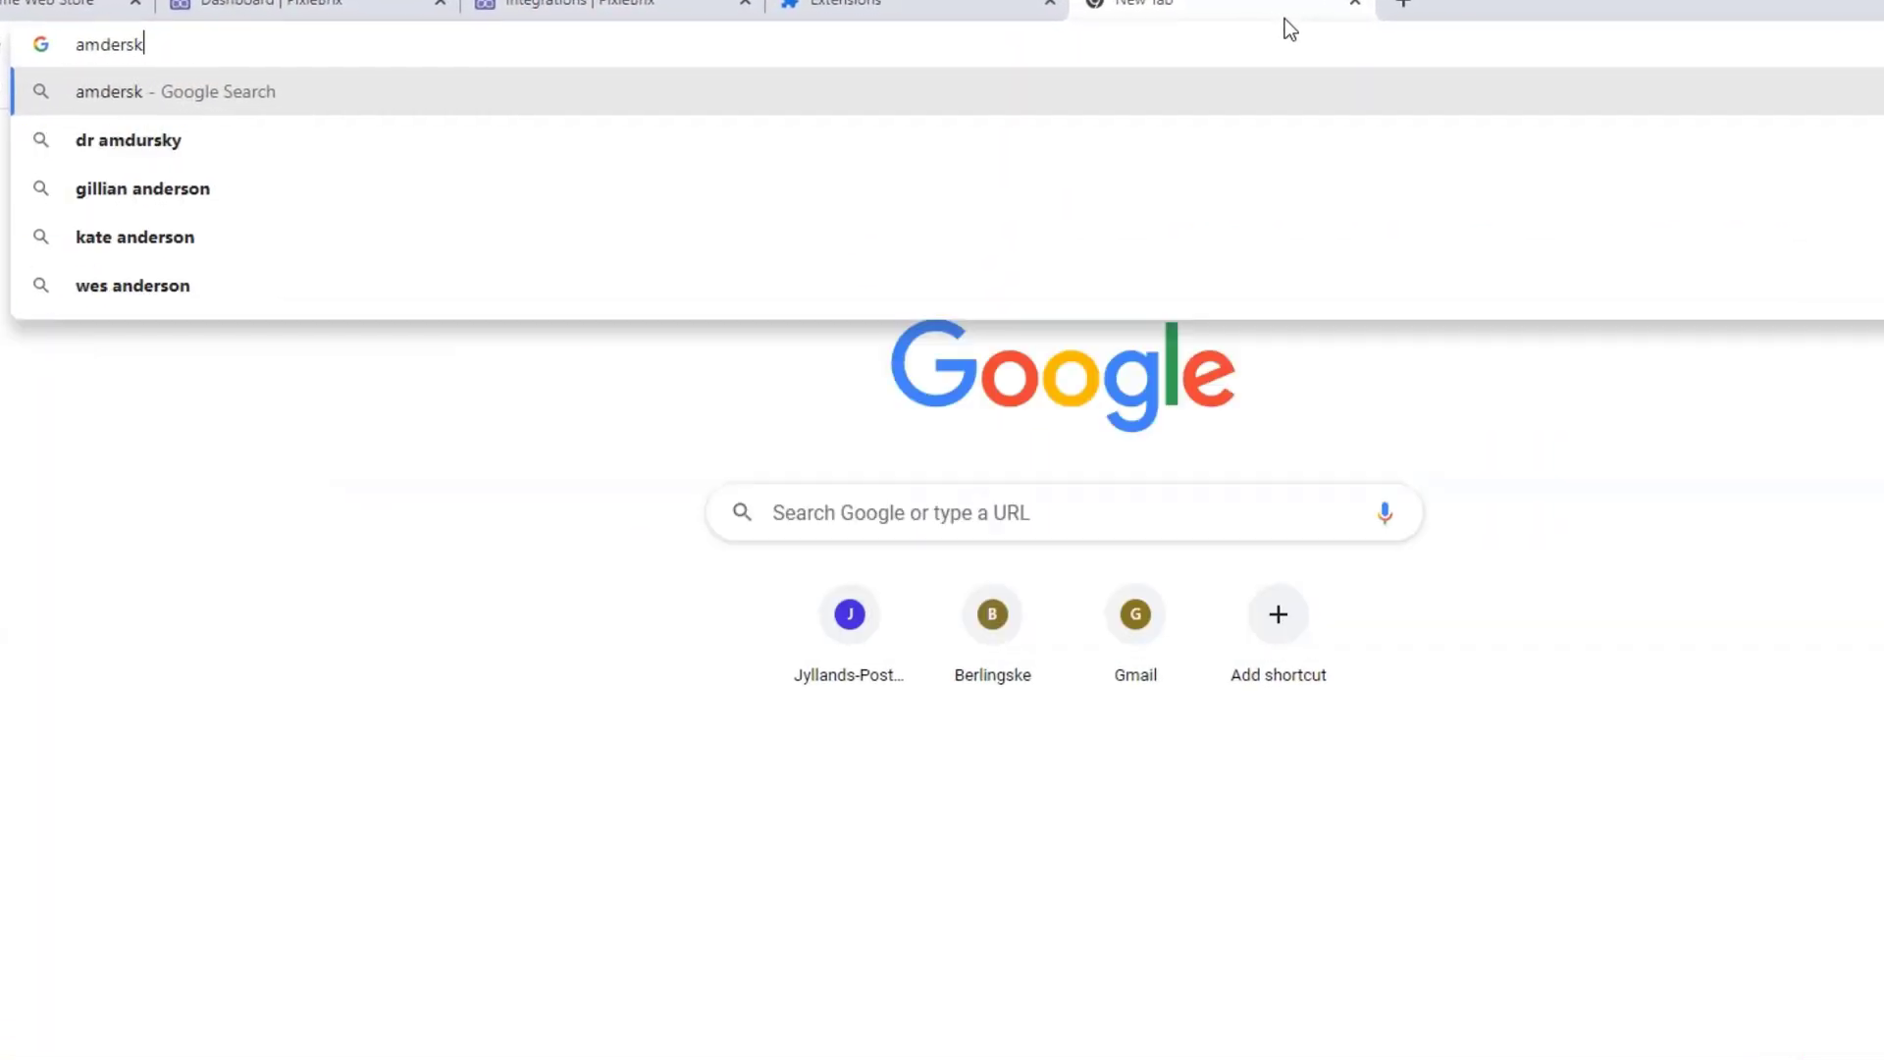
key("BackSpace")
key("BackSpace")
key("BackSpace")
key("BackSpace")
key("BackSpace")
key("BackSpace")
type("ndersjensen")
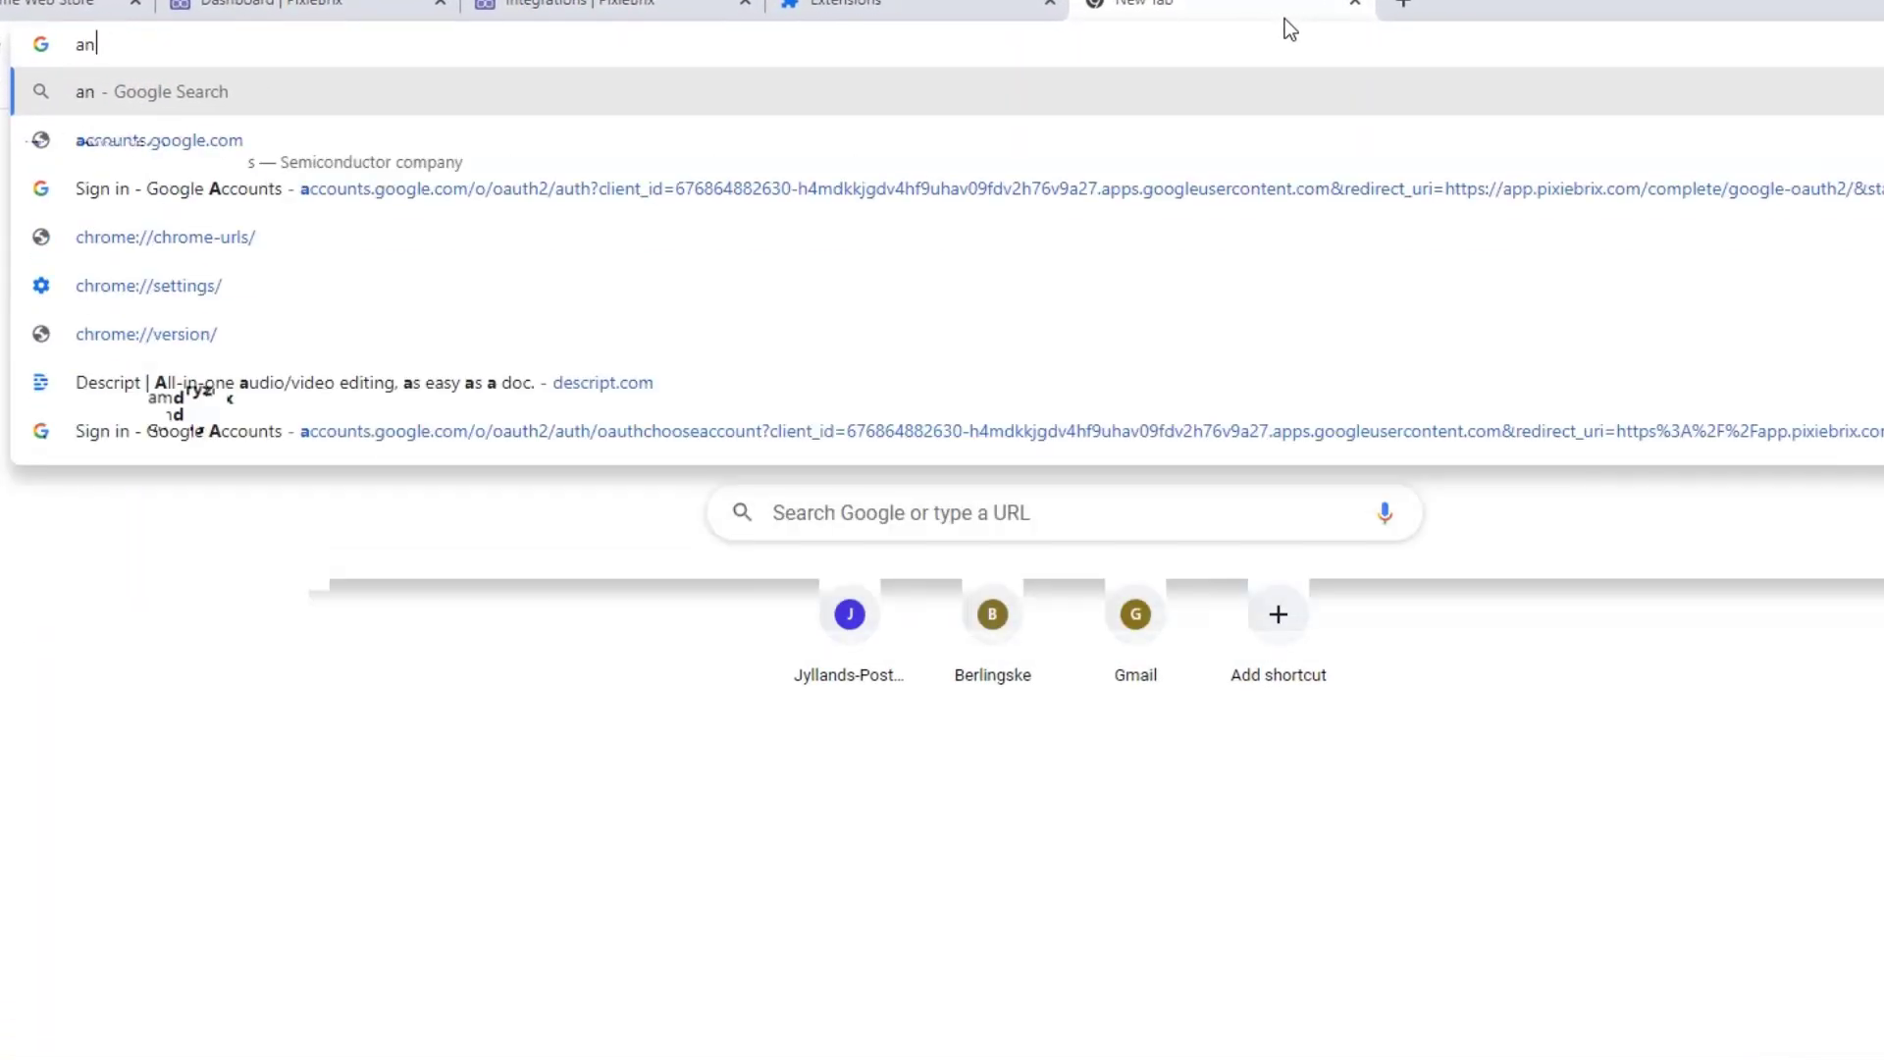
type(".org")
key("Return")
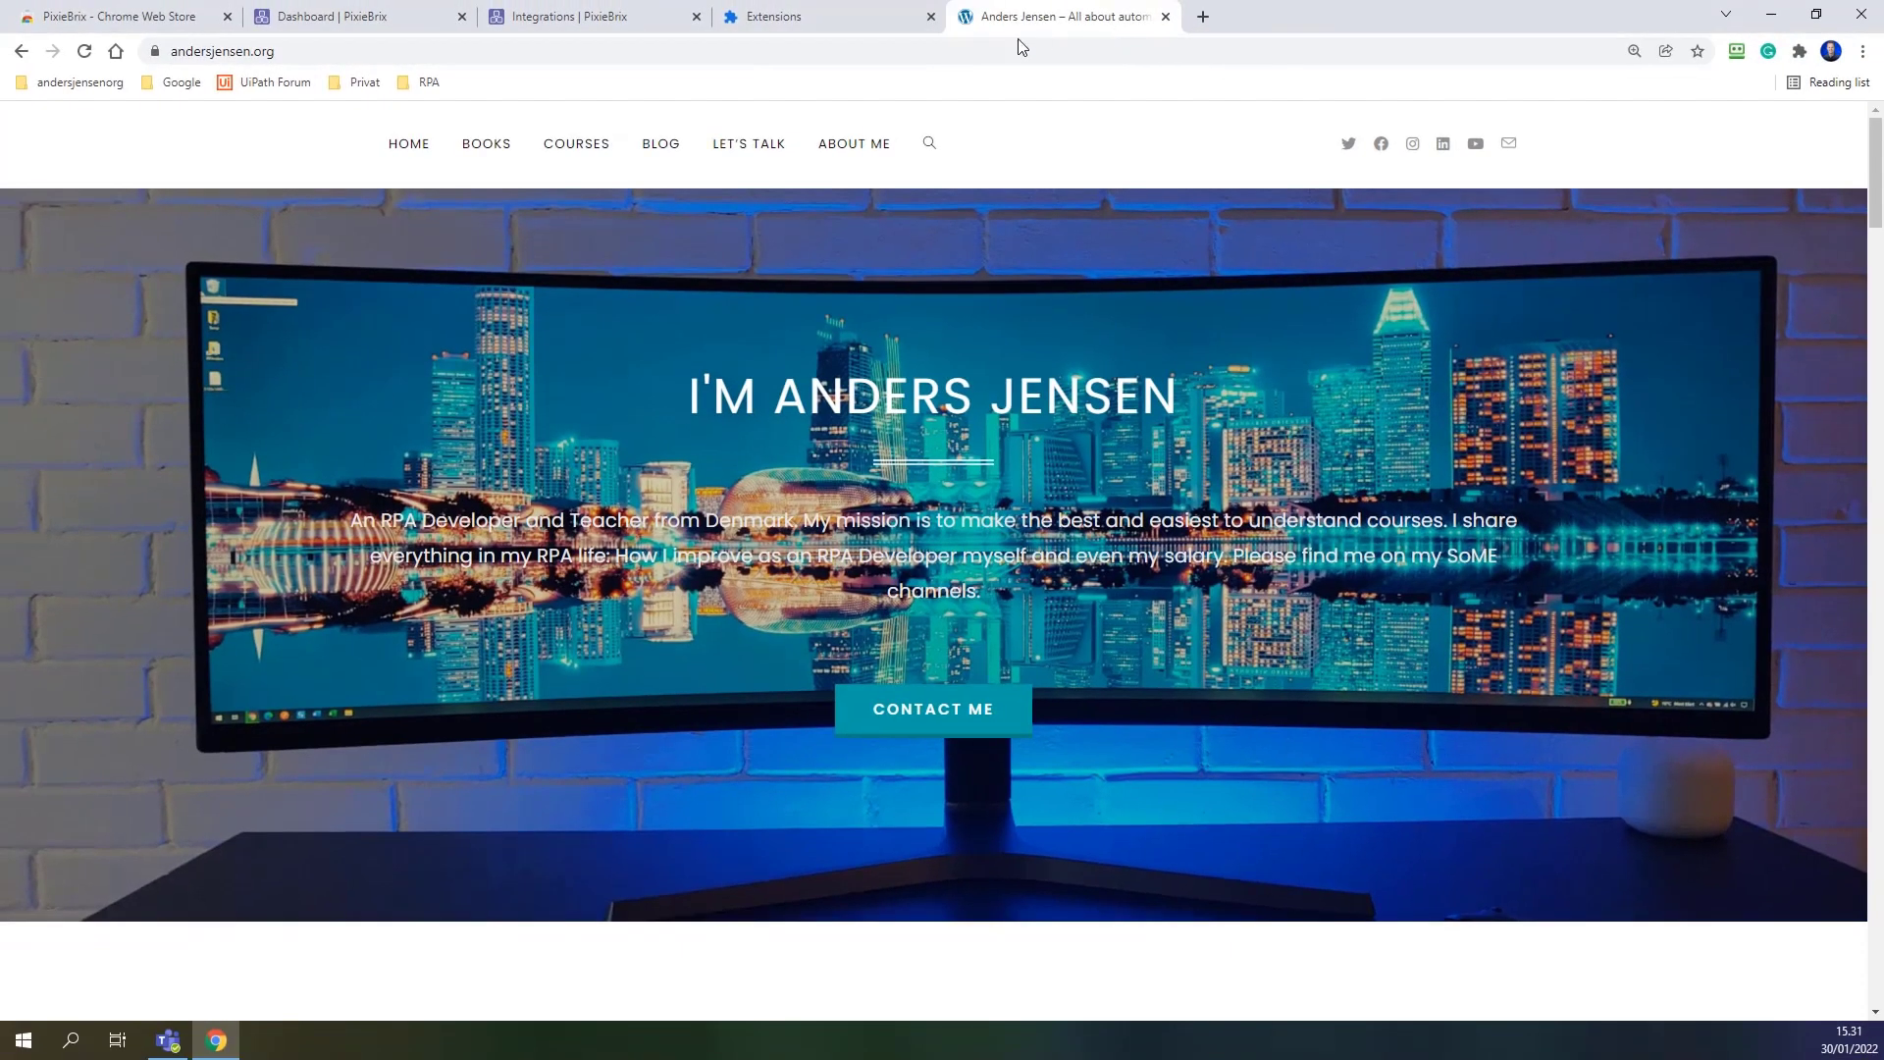
Open the TagUI Beginners Course post from the blog and show the developer tools.
left_click(663, 143)
scroll(1224, 441, "down", 20)
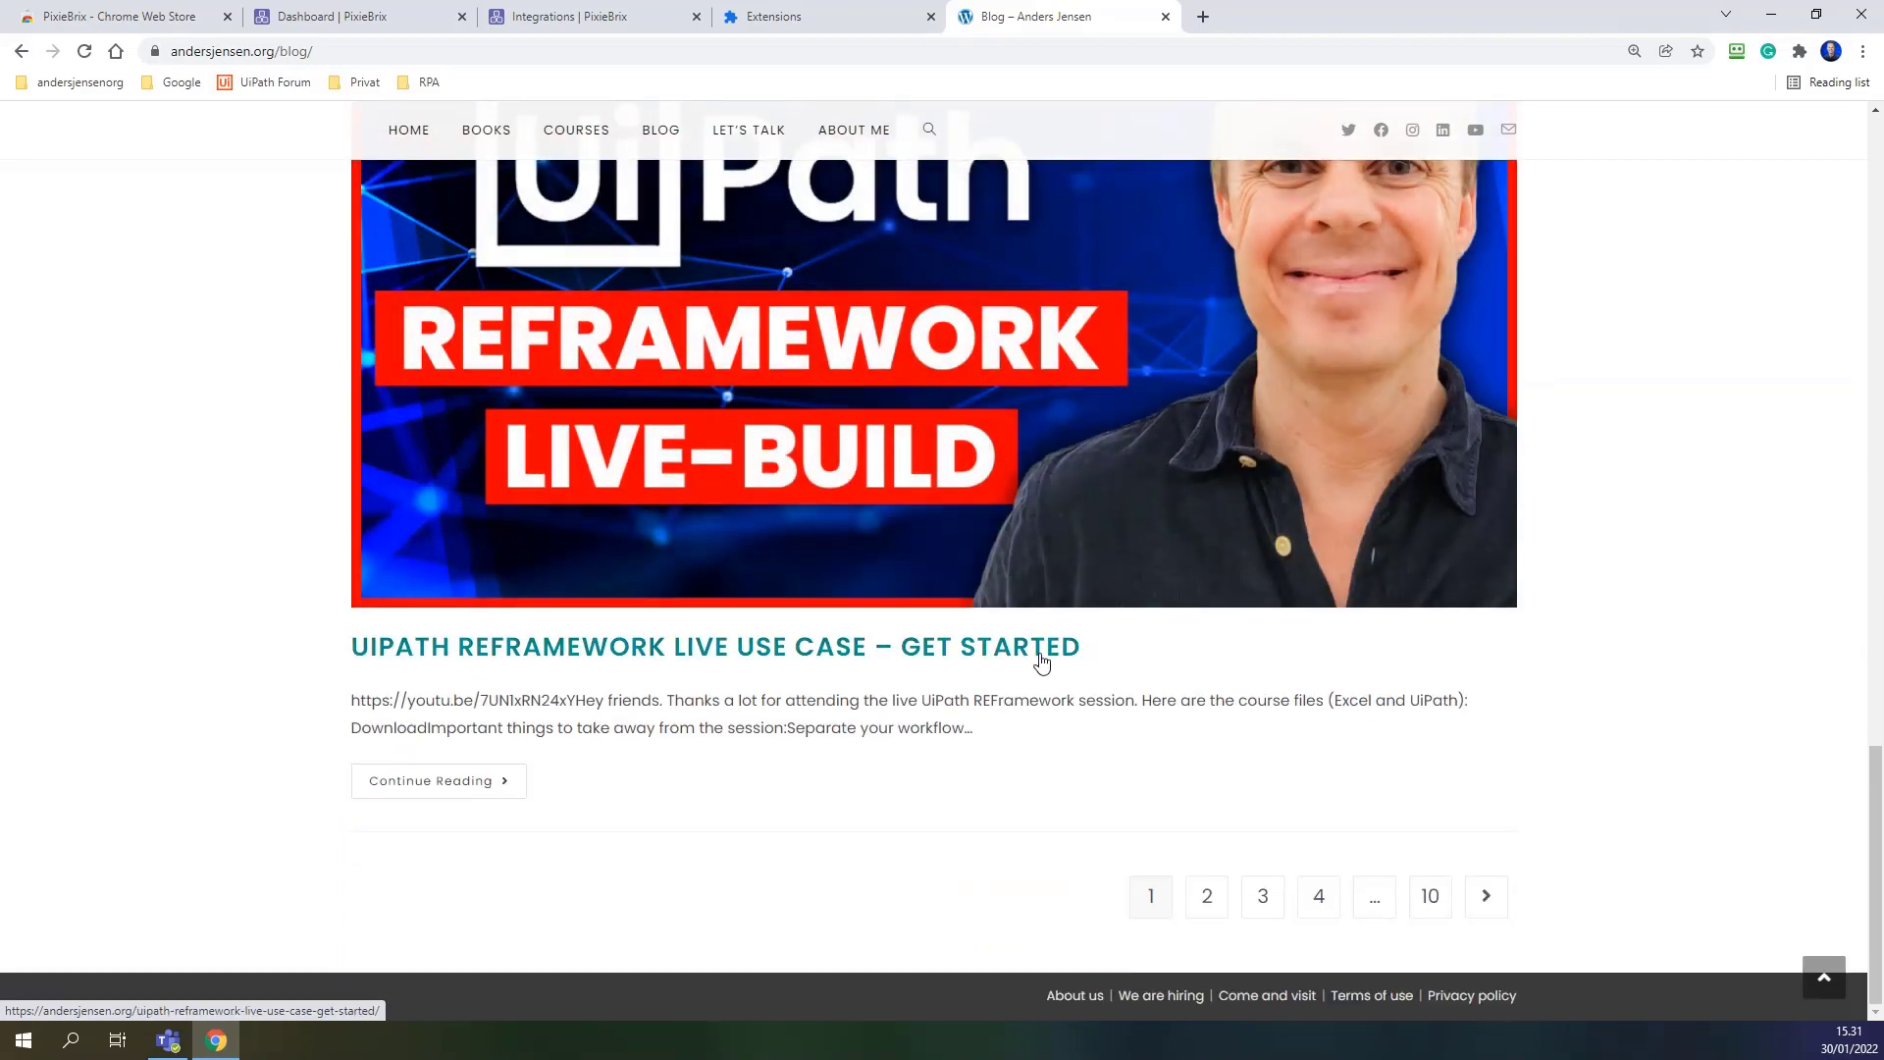
scroll(1045, 653, "up", 15)
scroll(1052, 646, "down", 8)
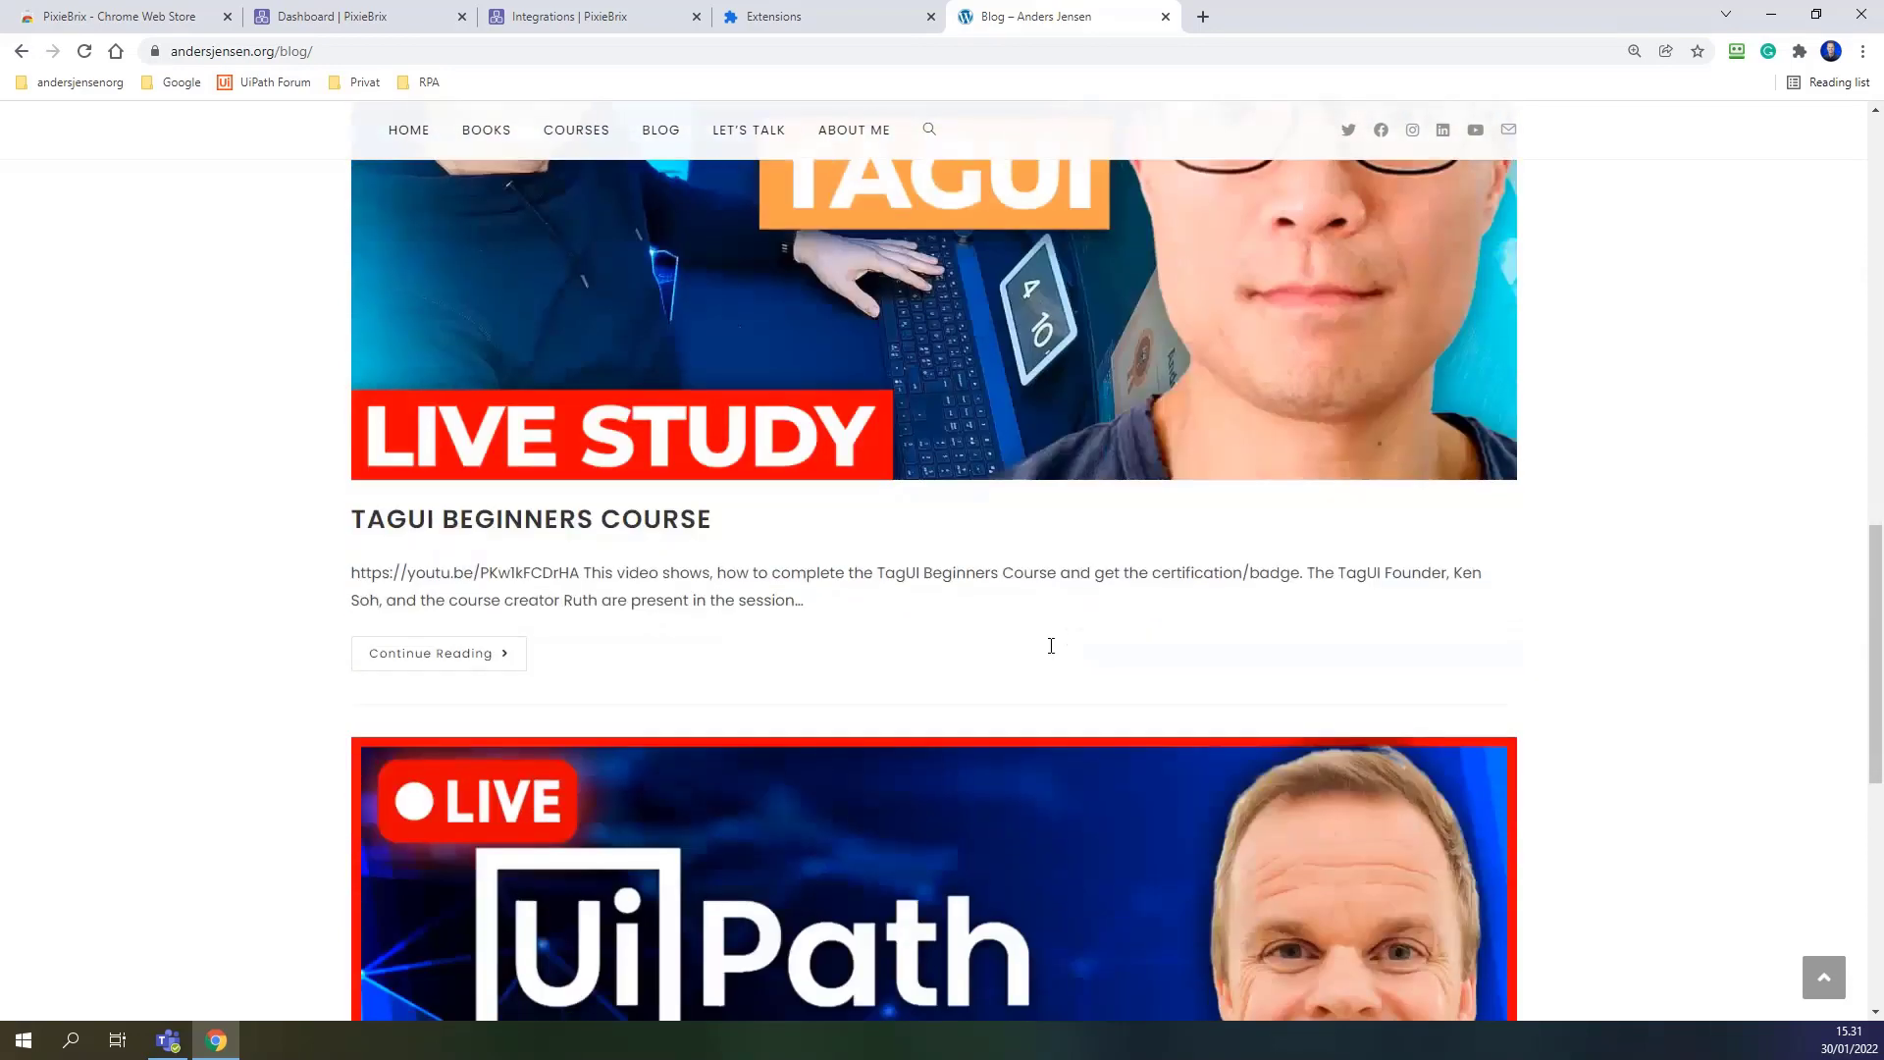
left_click(521, 532)
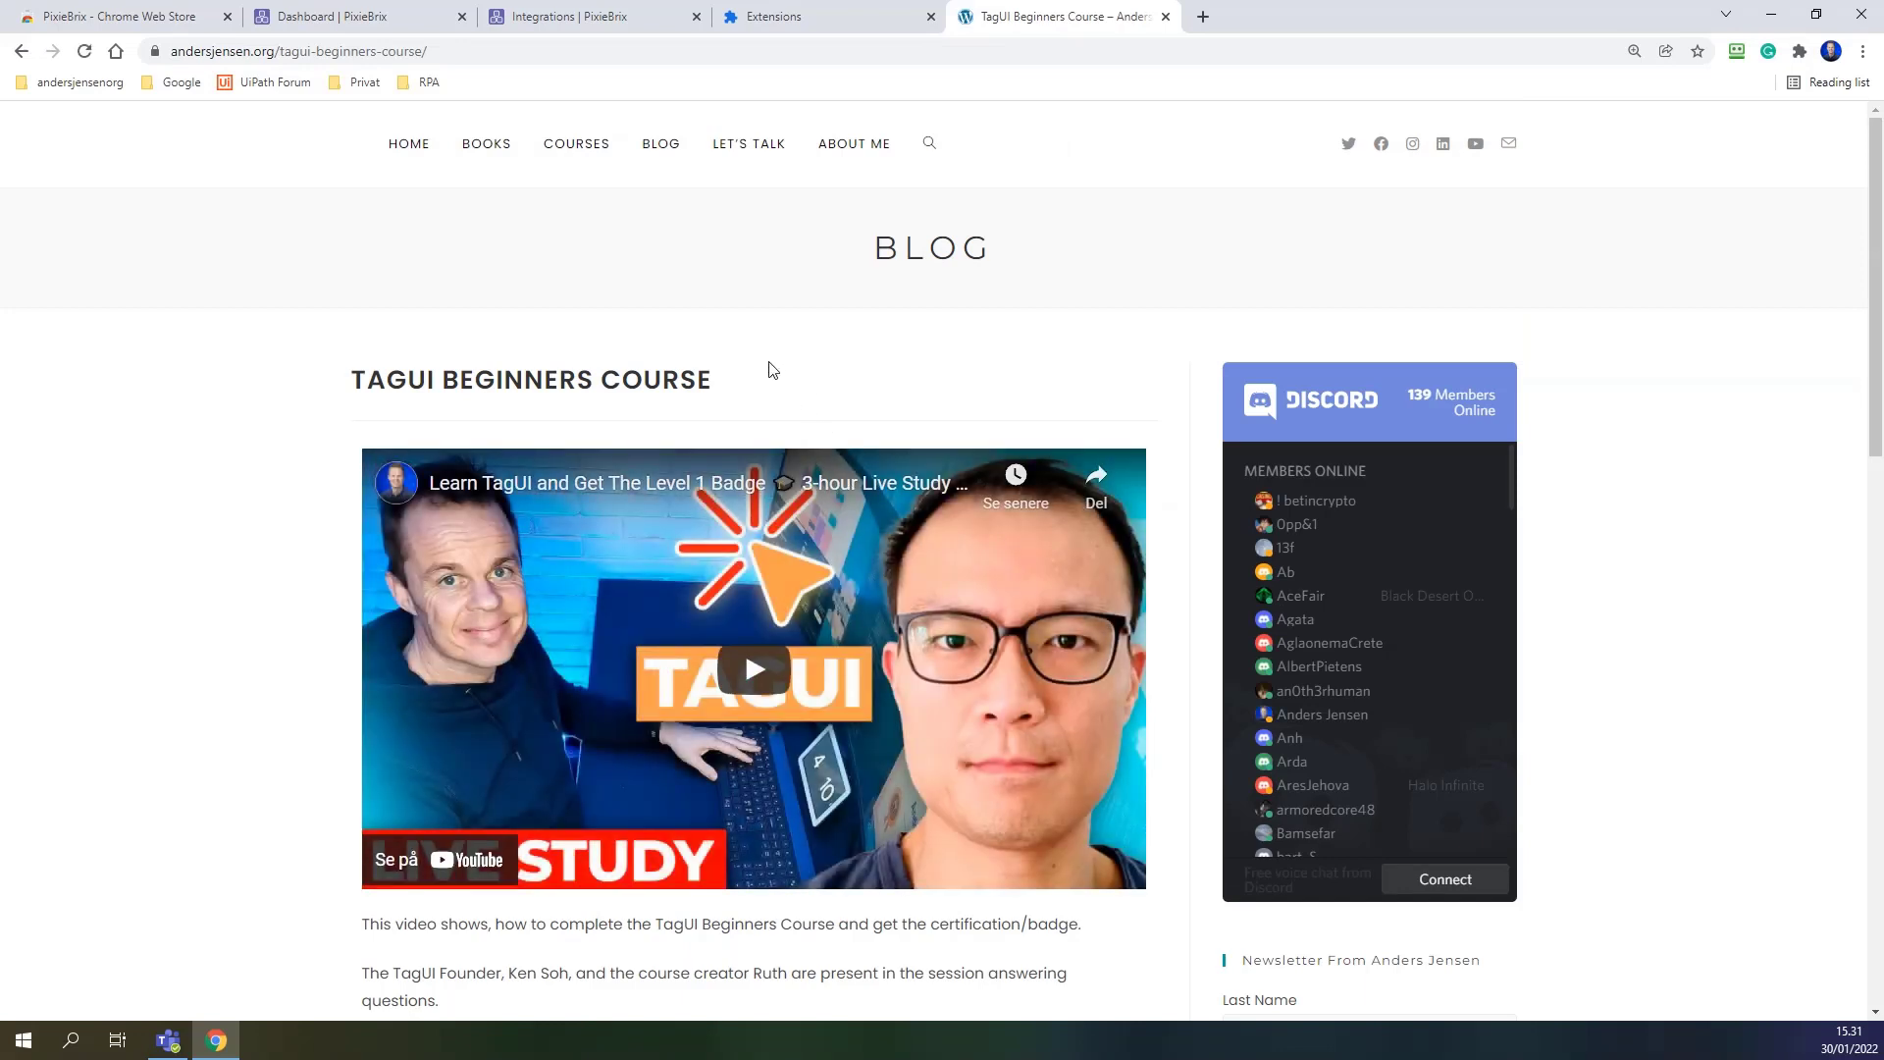
key("F12")
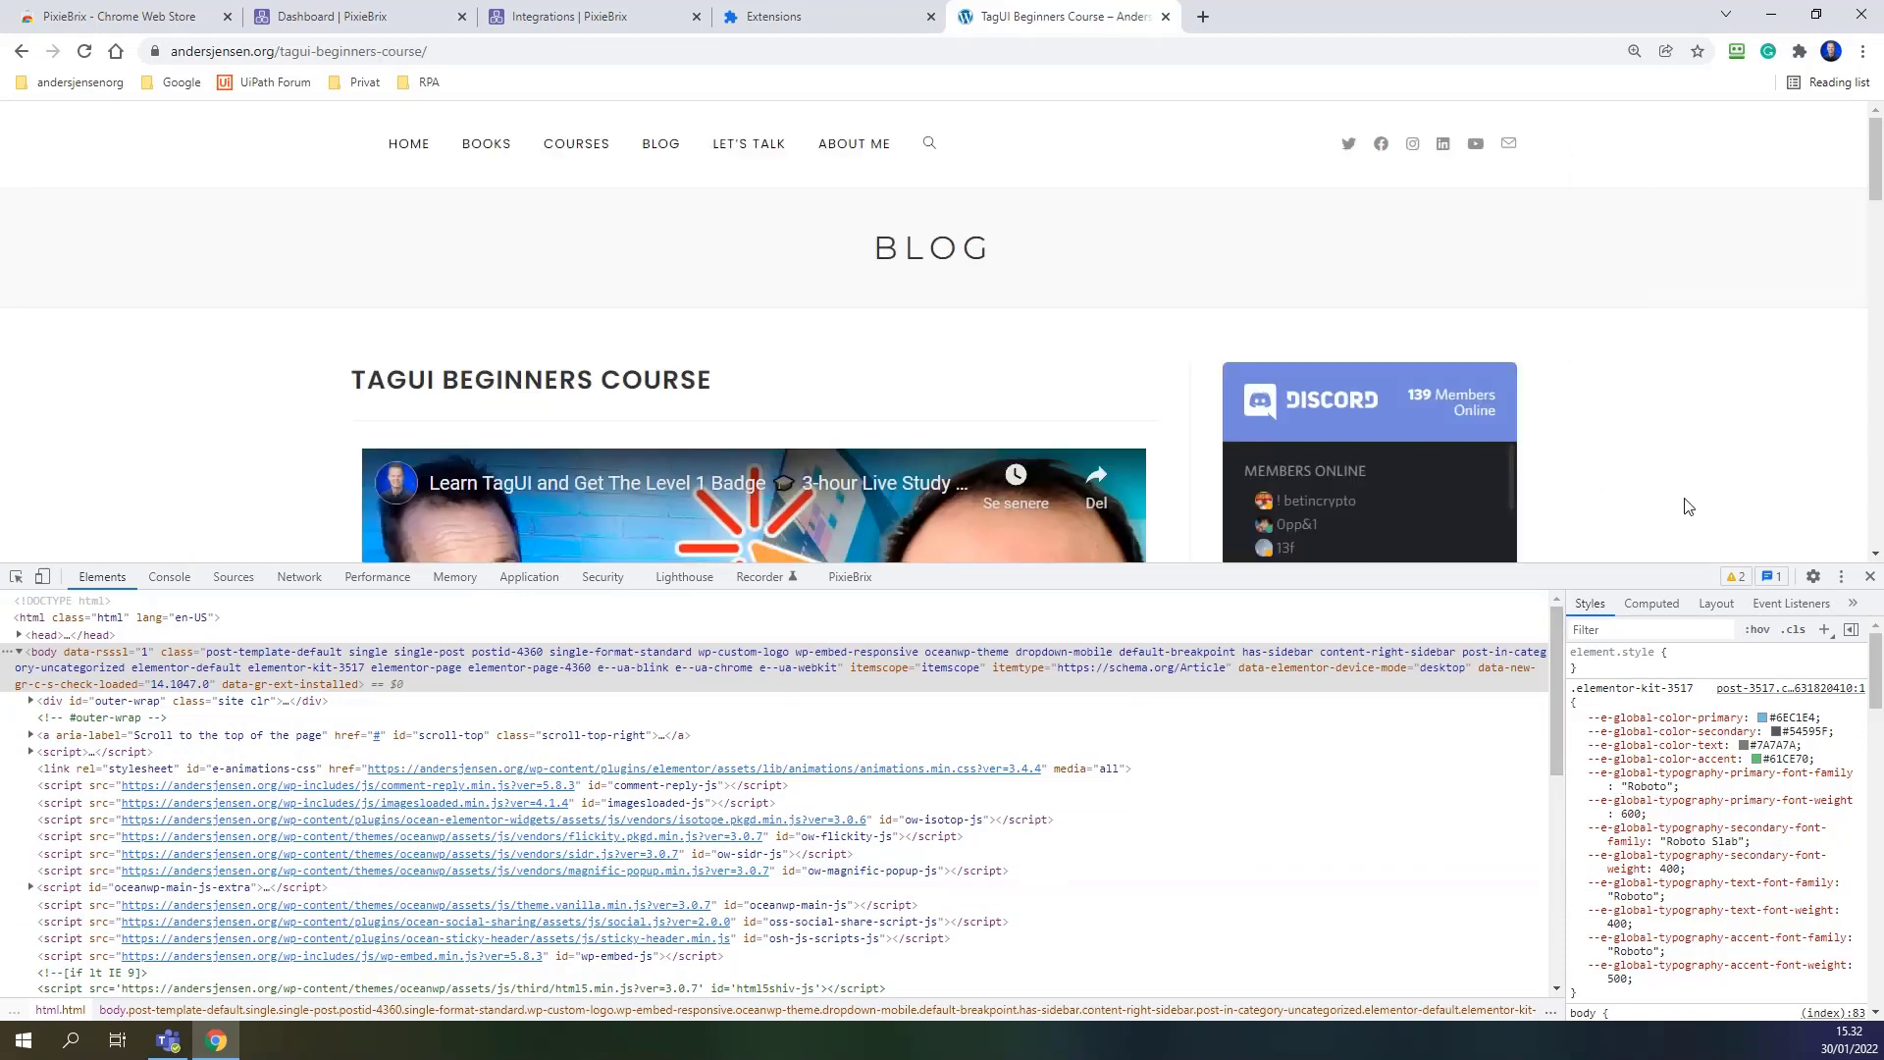
Resize the developer tools pane, then enable PixieBrix on andersjensen.org and grant its permission.
left_click(1841, 577)
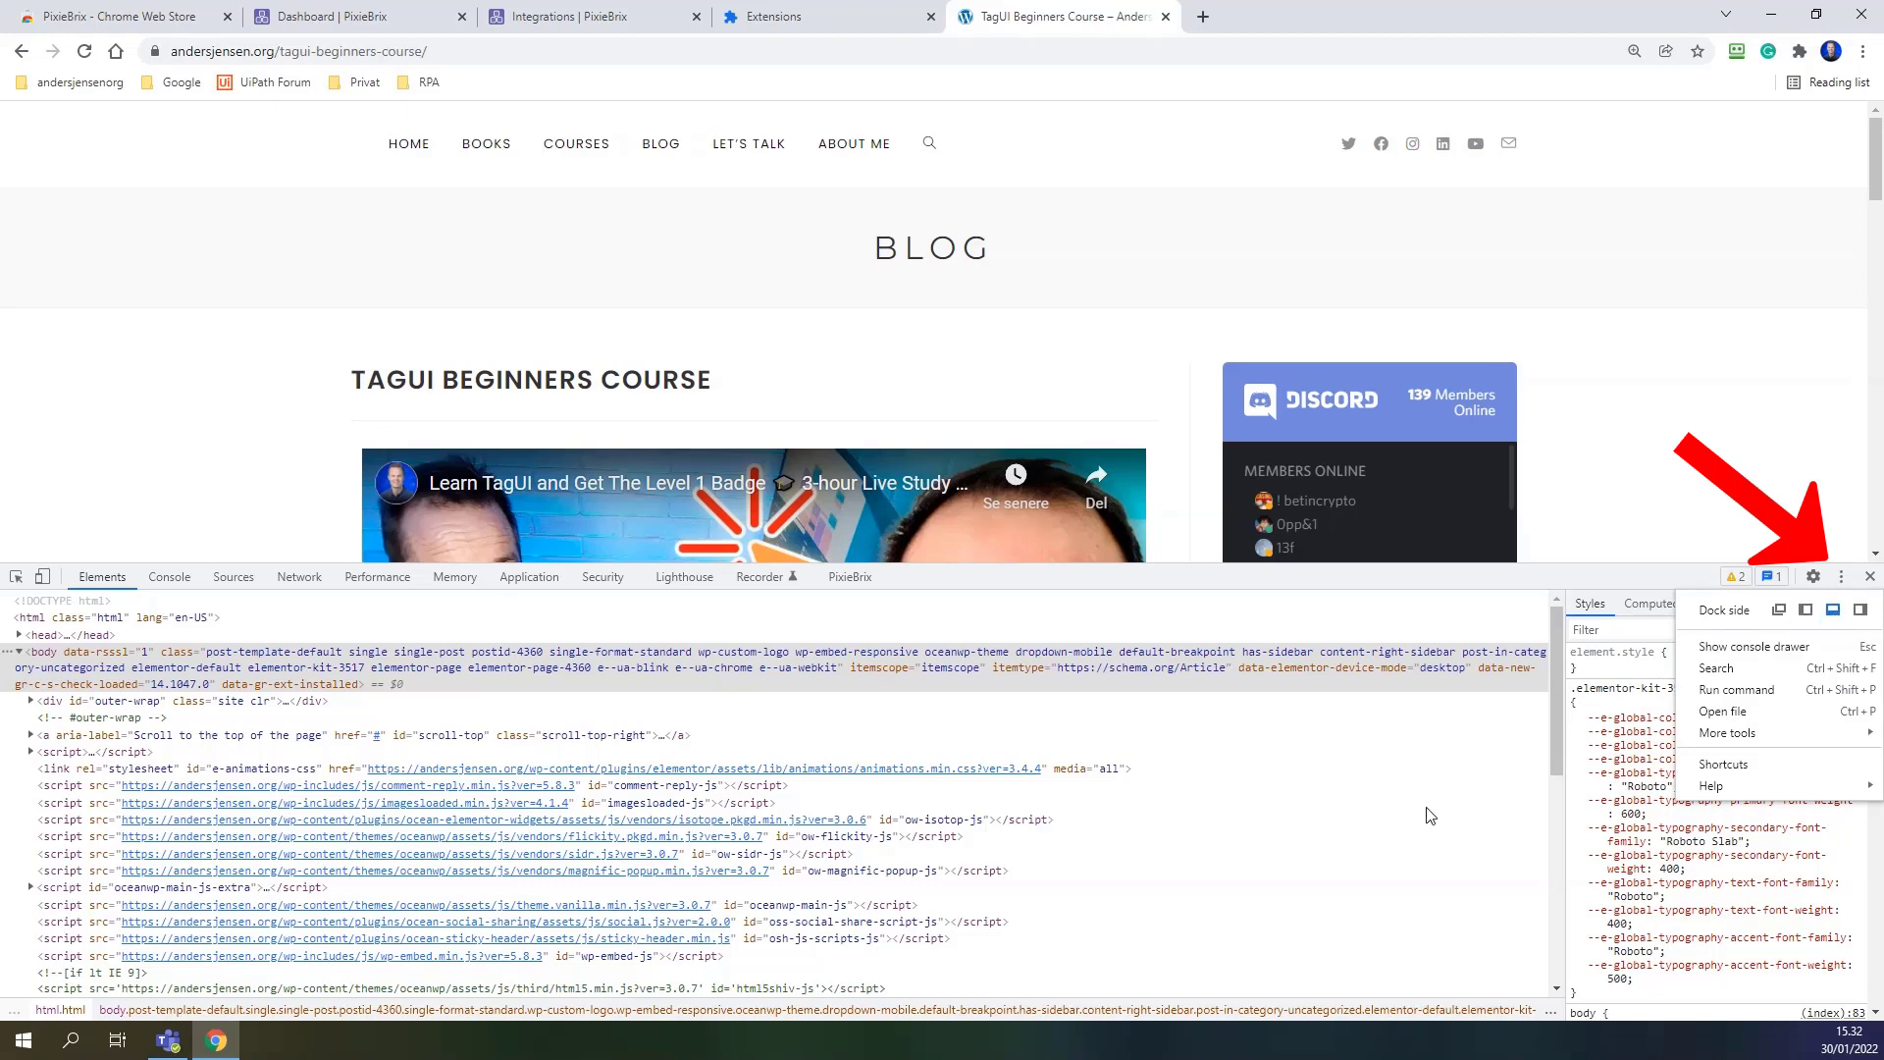
key("Escape")
left_click_drag(1263, 579, 1227, 629)
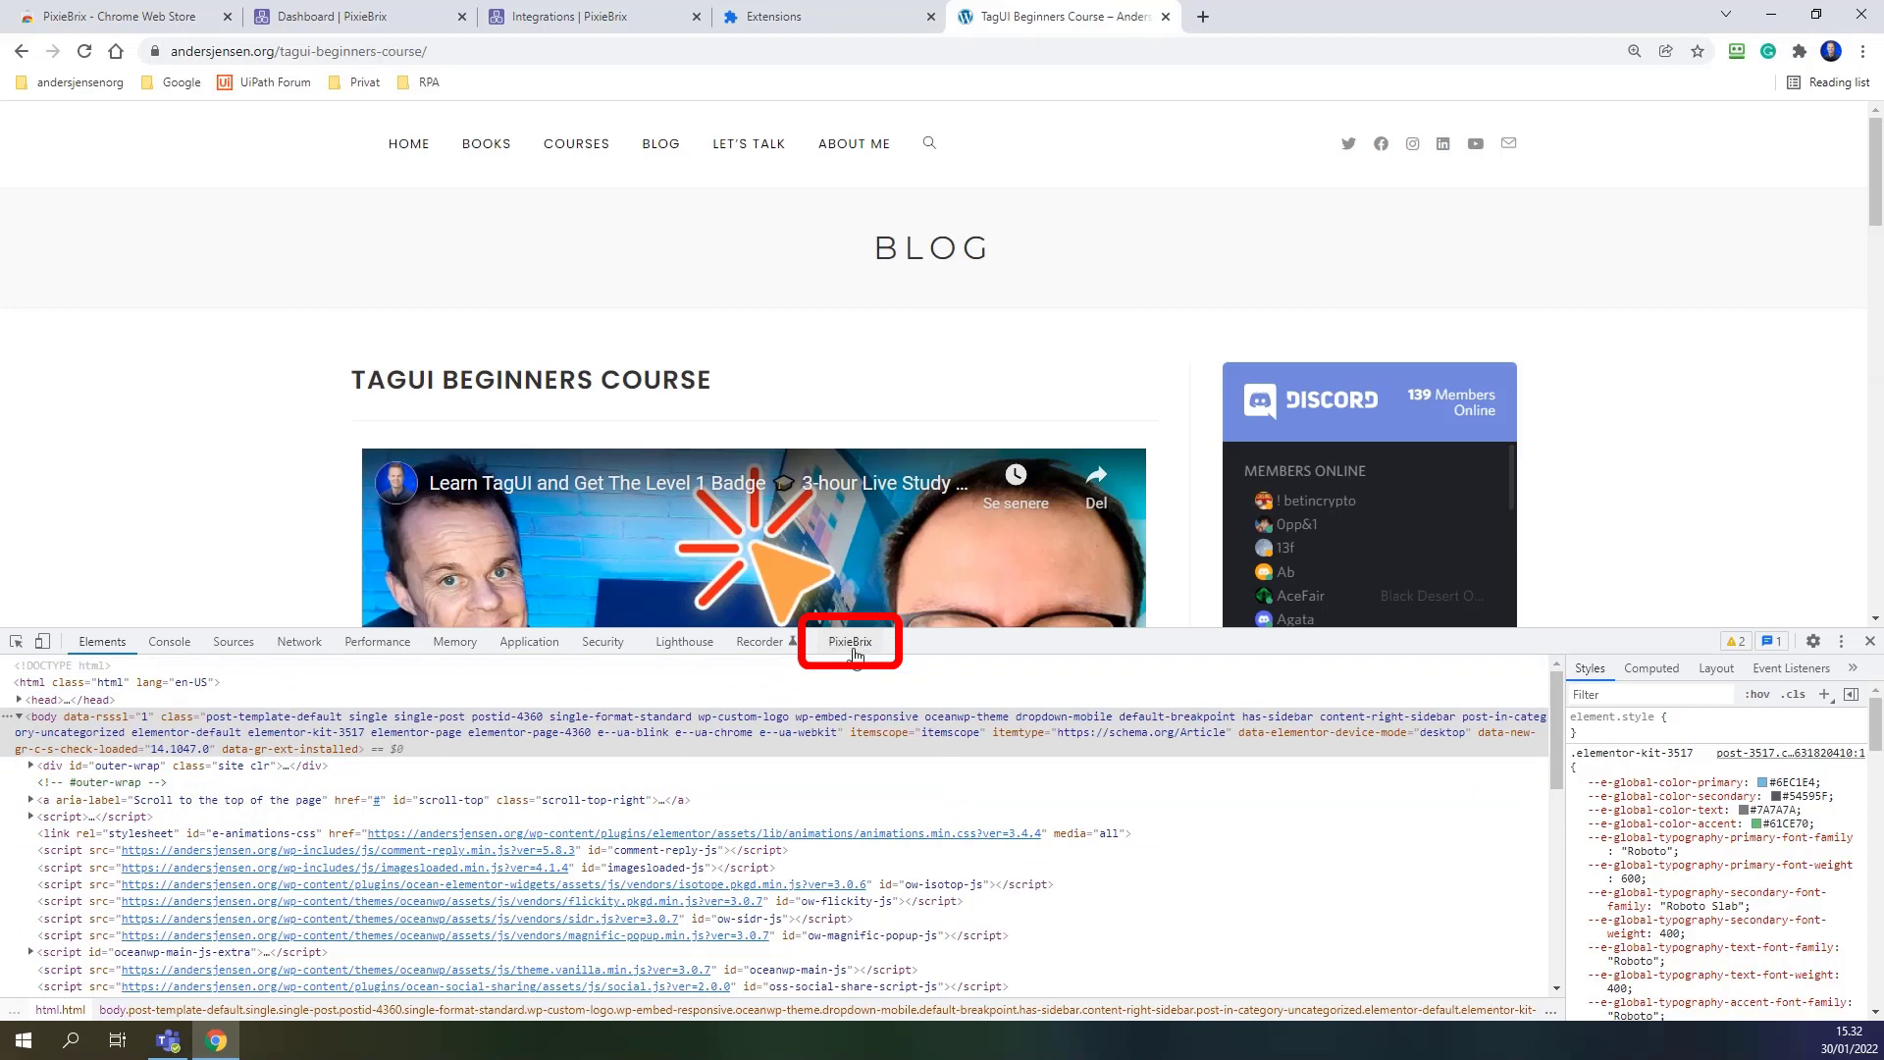
left_click(850, 644)
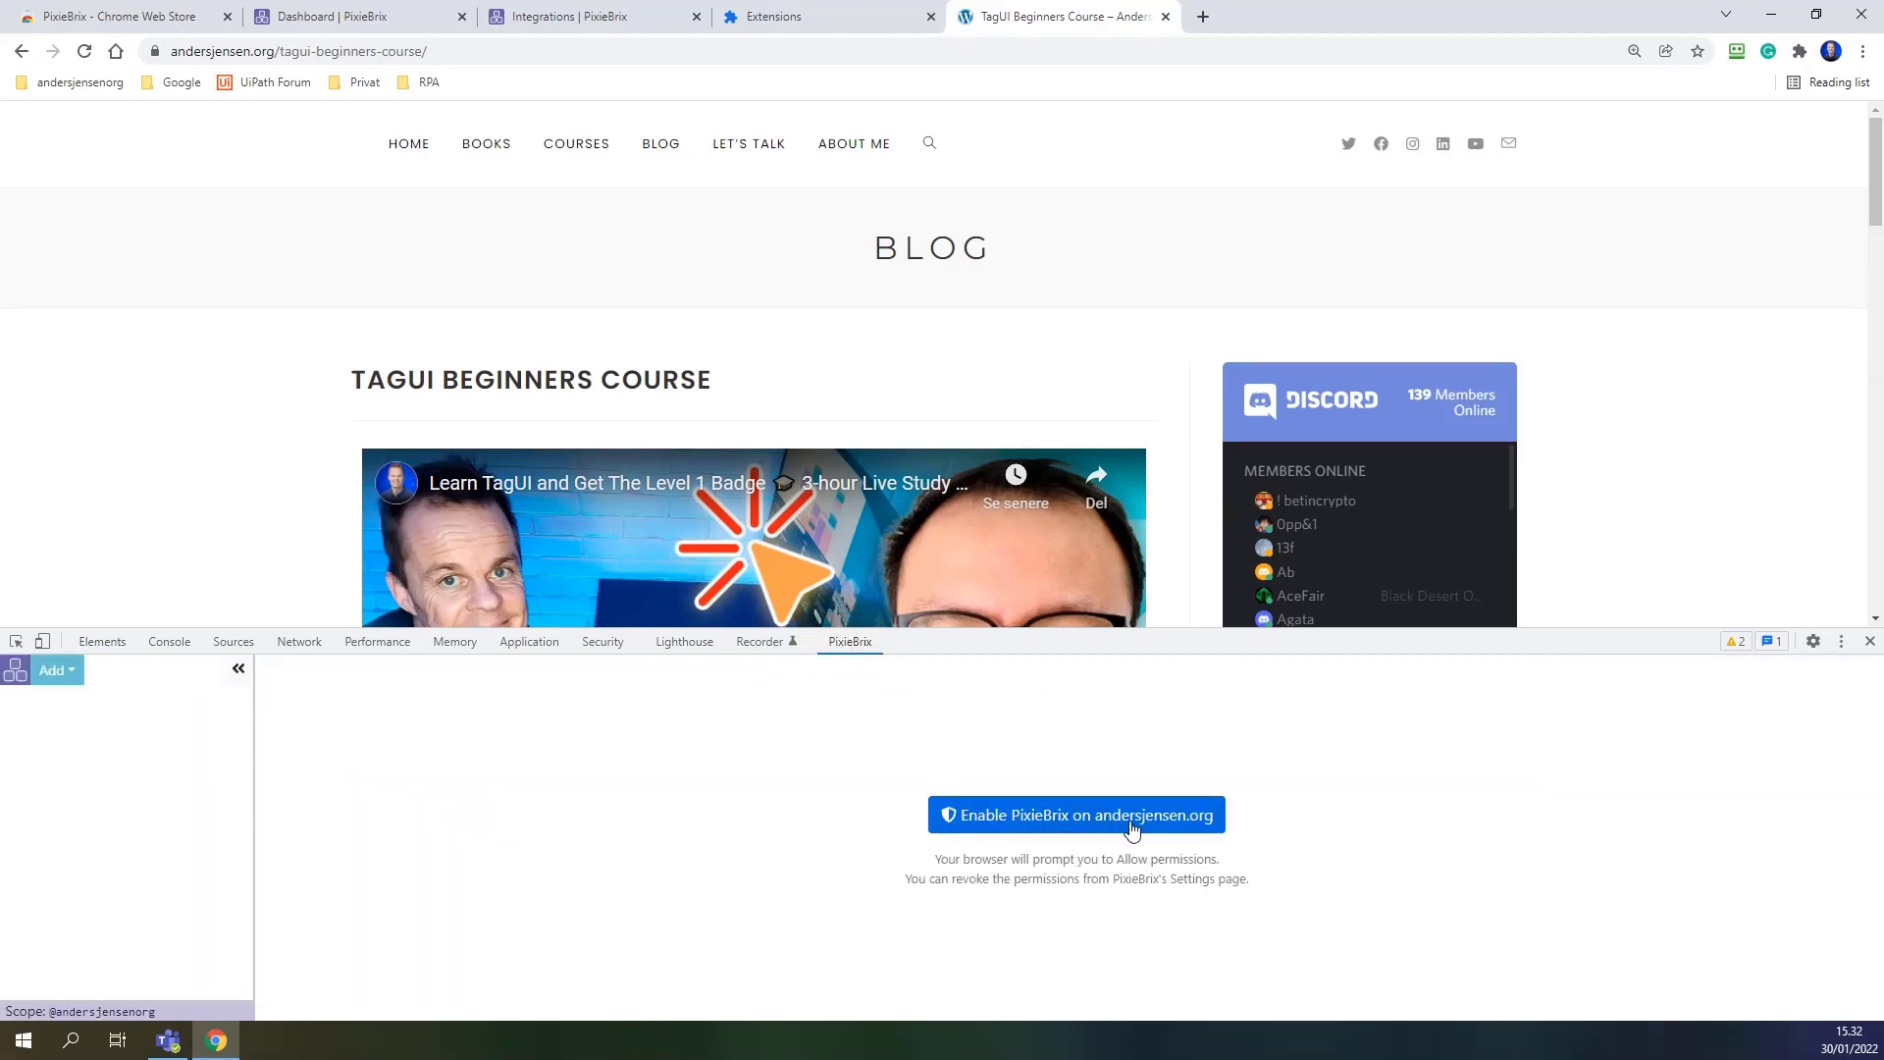
left_click(1079, 823)
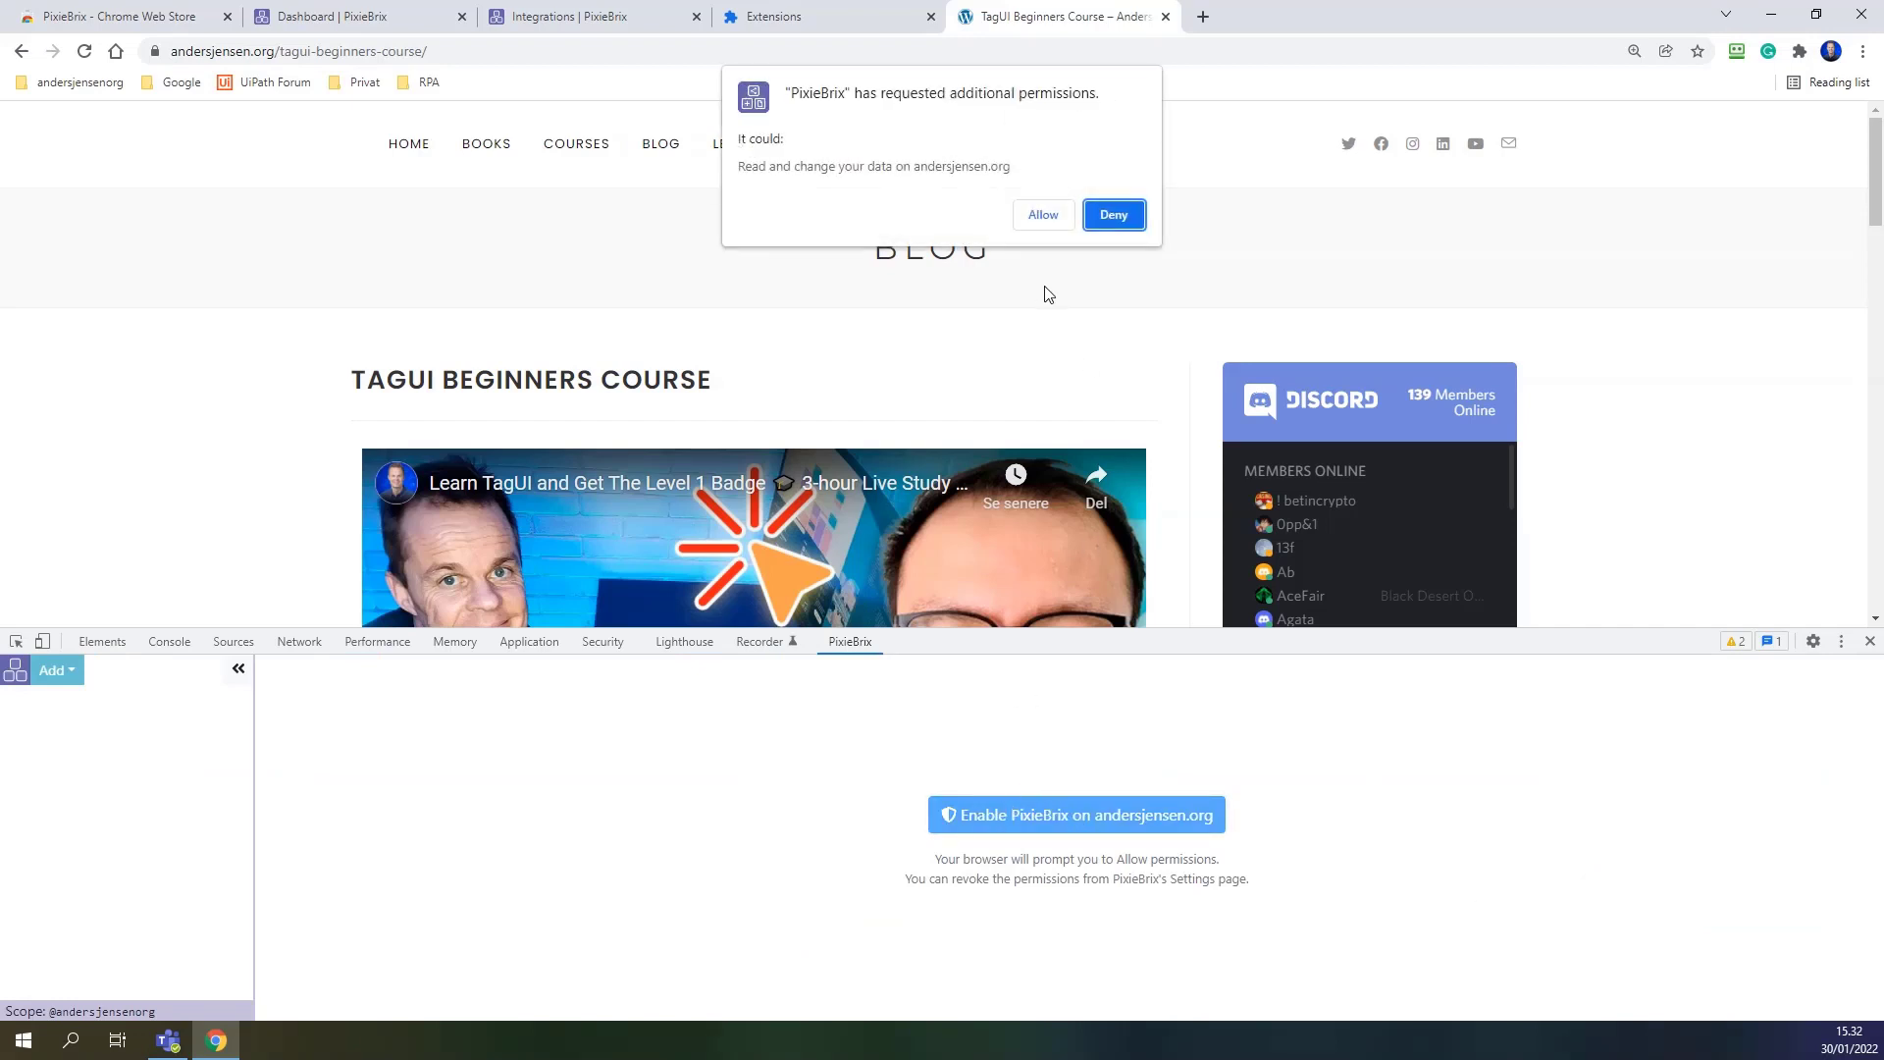
left_click(1045, 215)
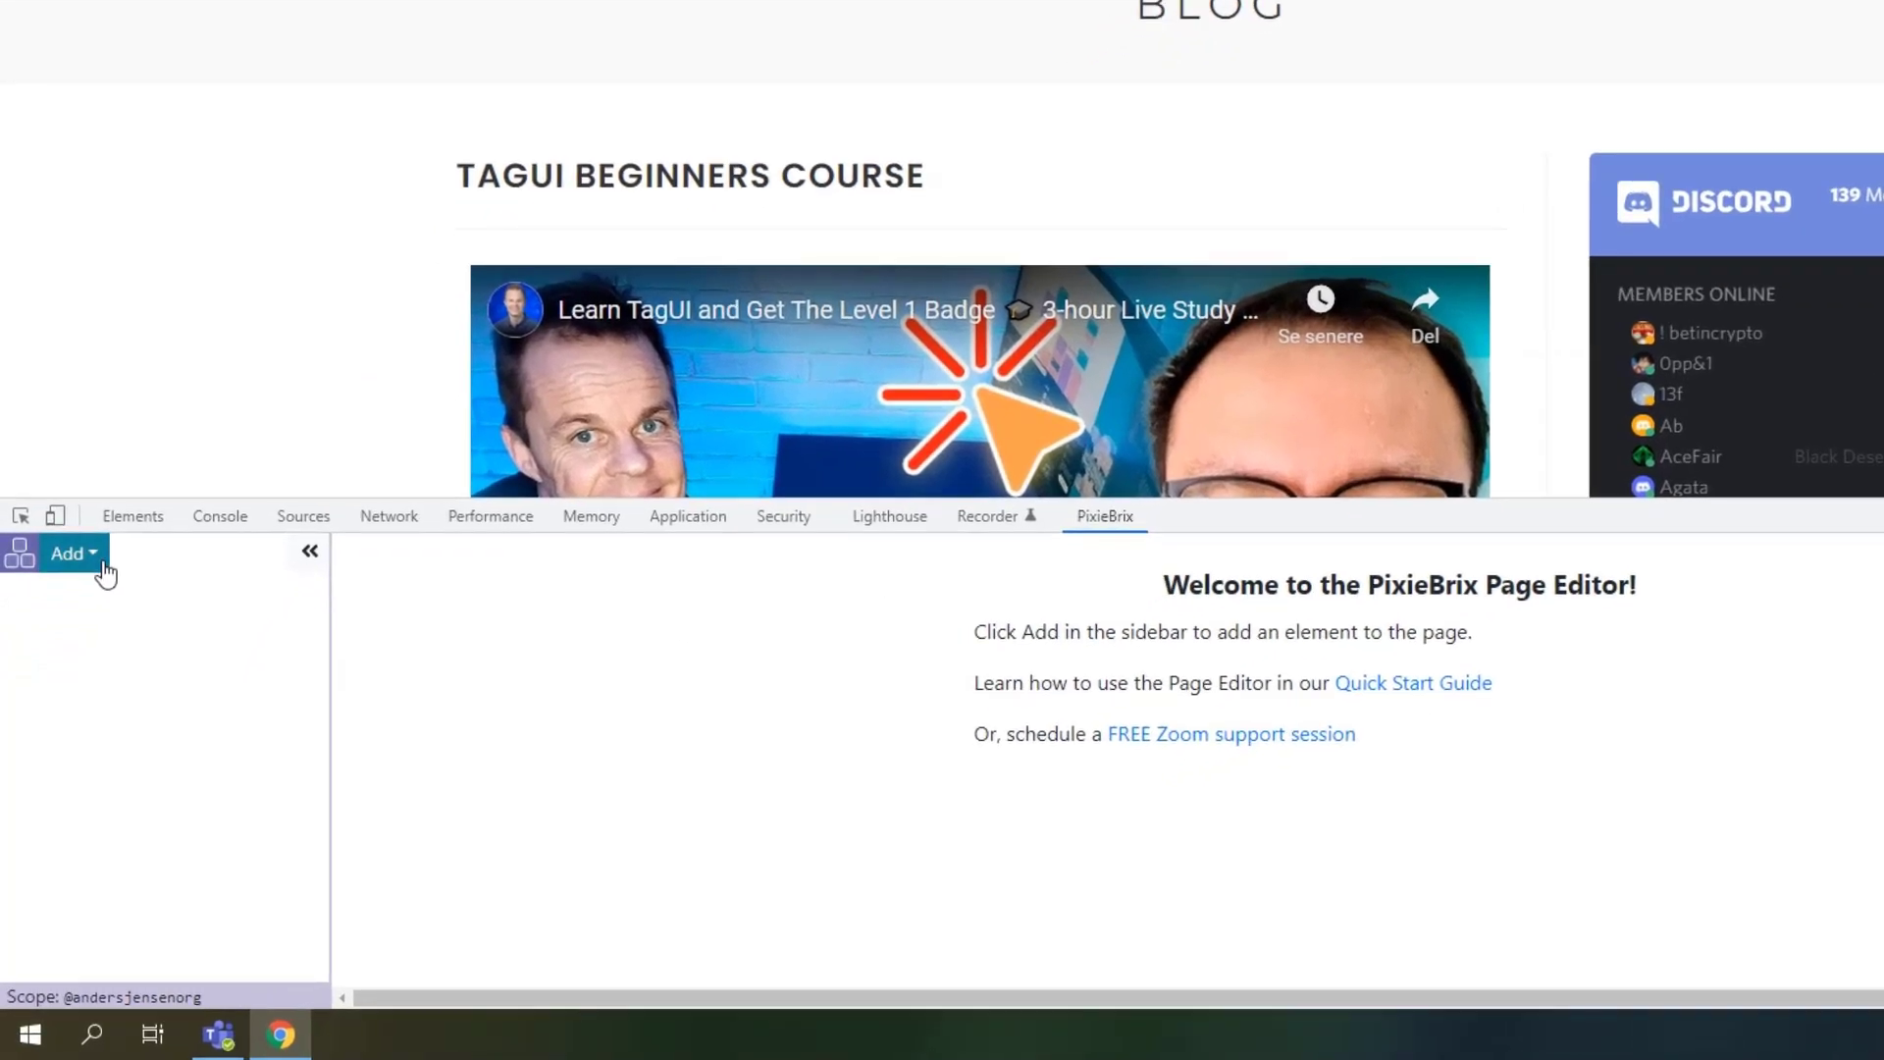
Create a new Quick Bar extension named 'Send selection to Taams'.
left_click(102, 564)
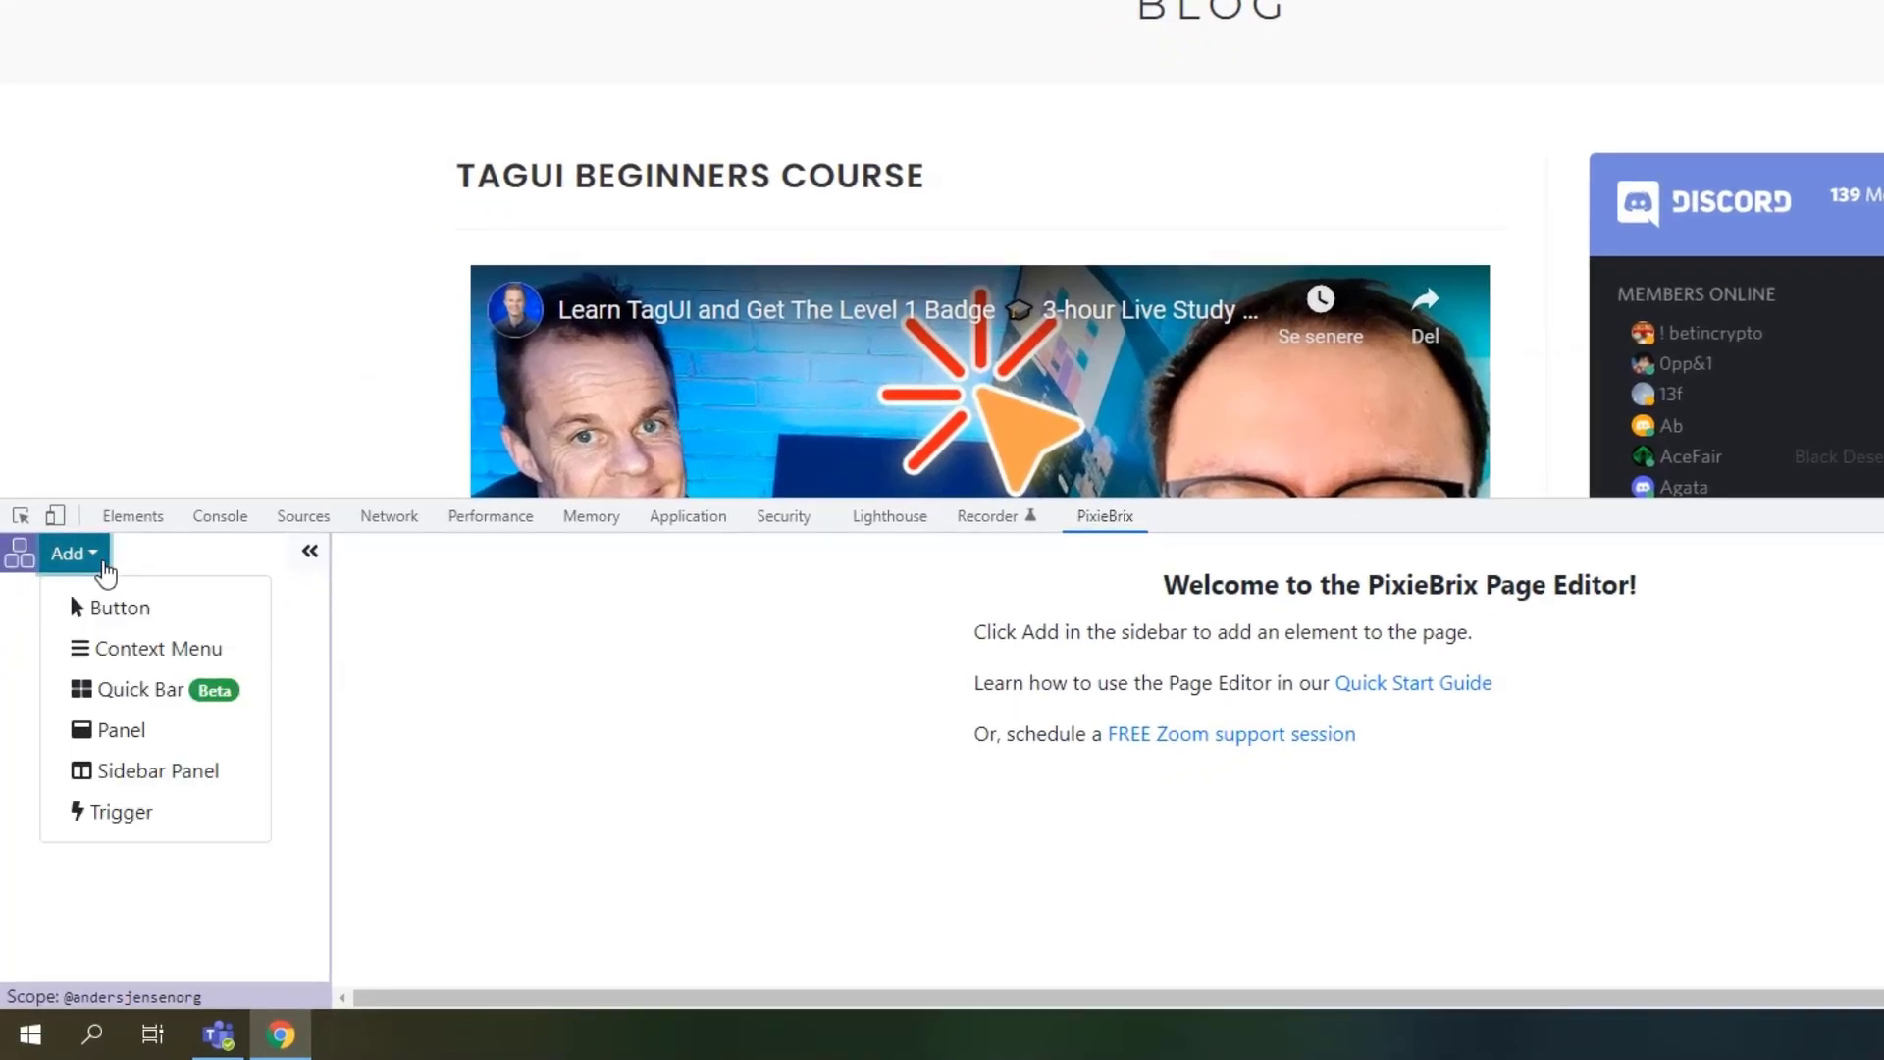
left_click(125, 691)
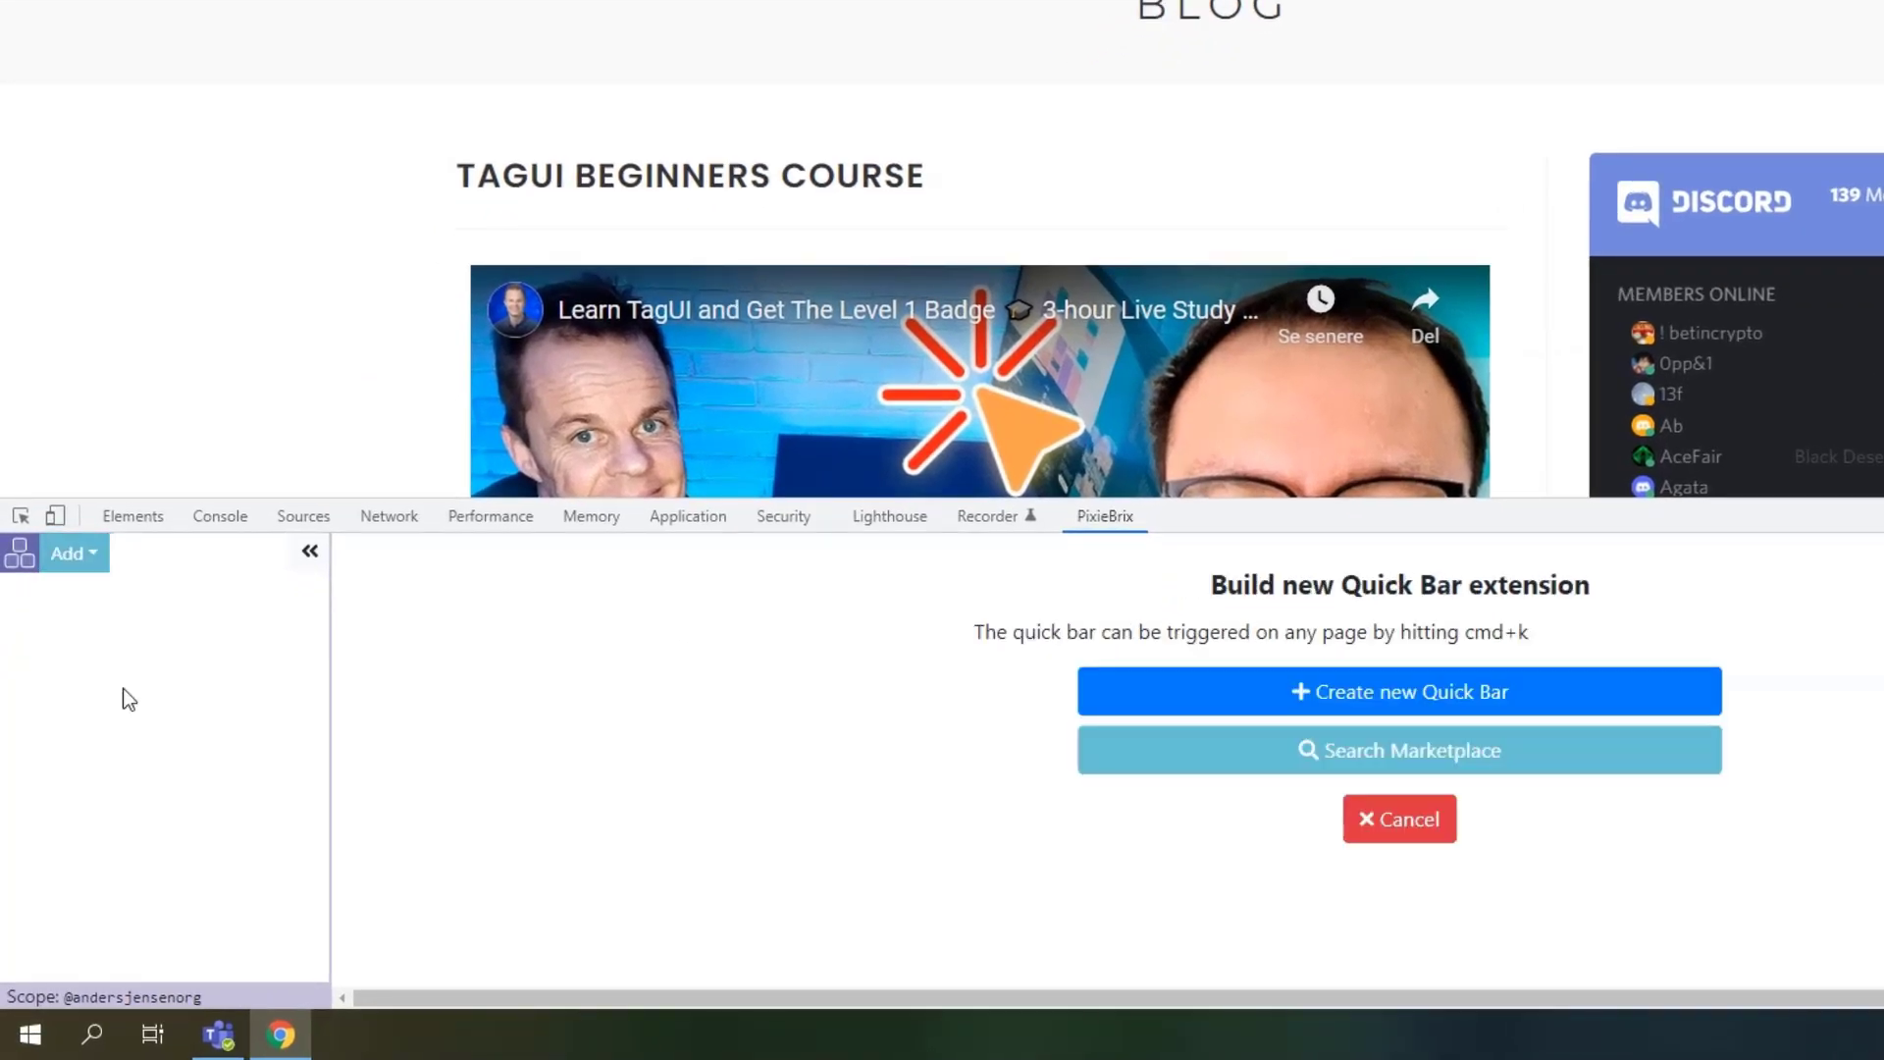
left_click(1345, 698)
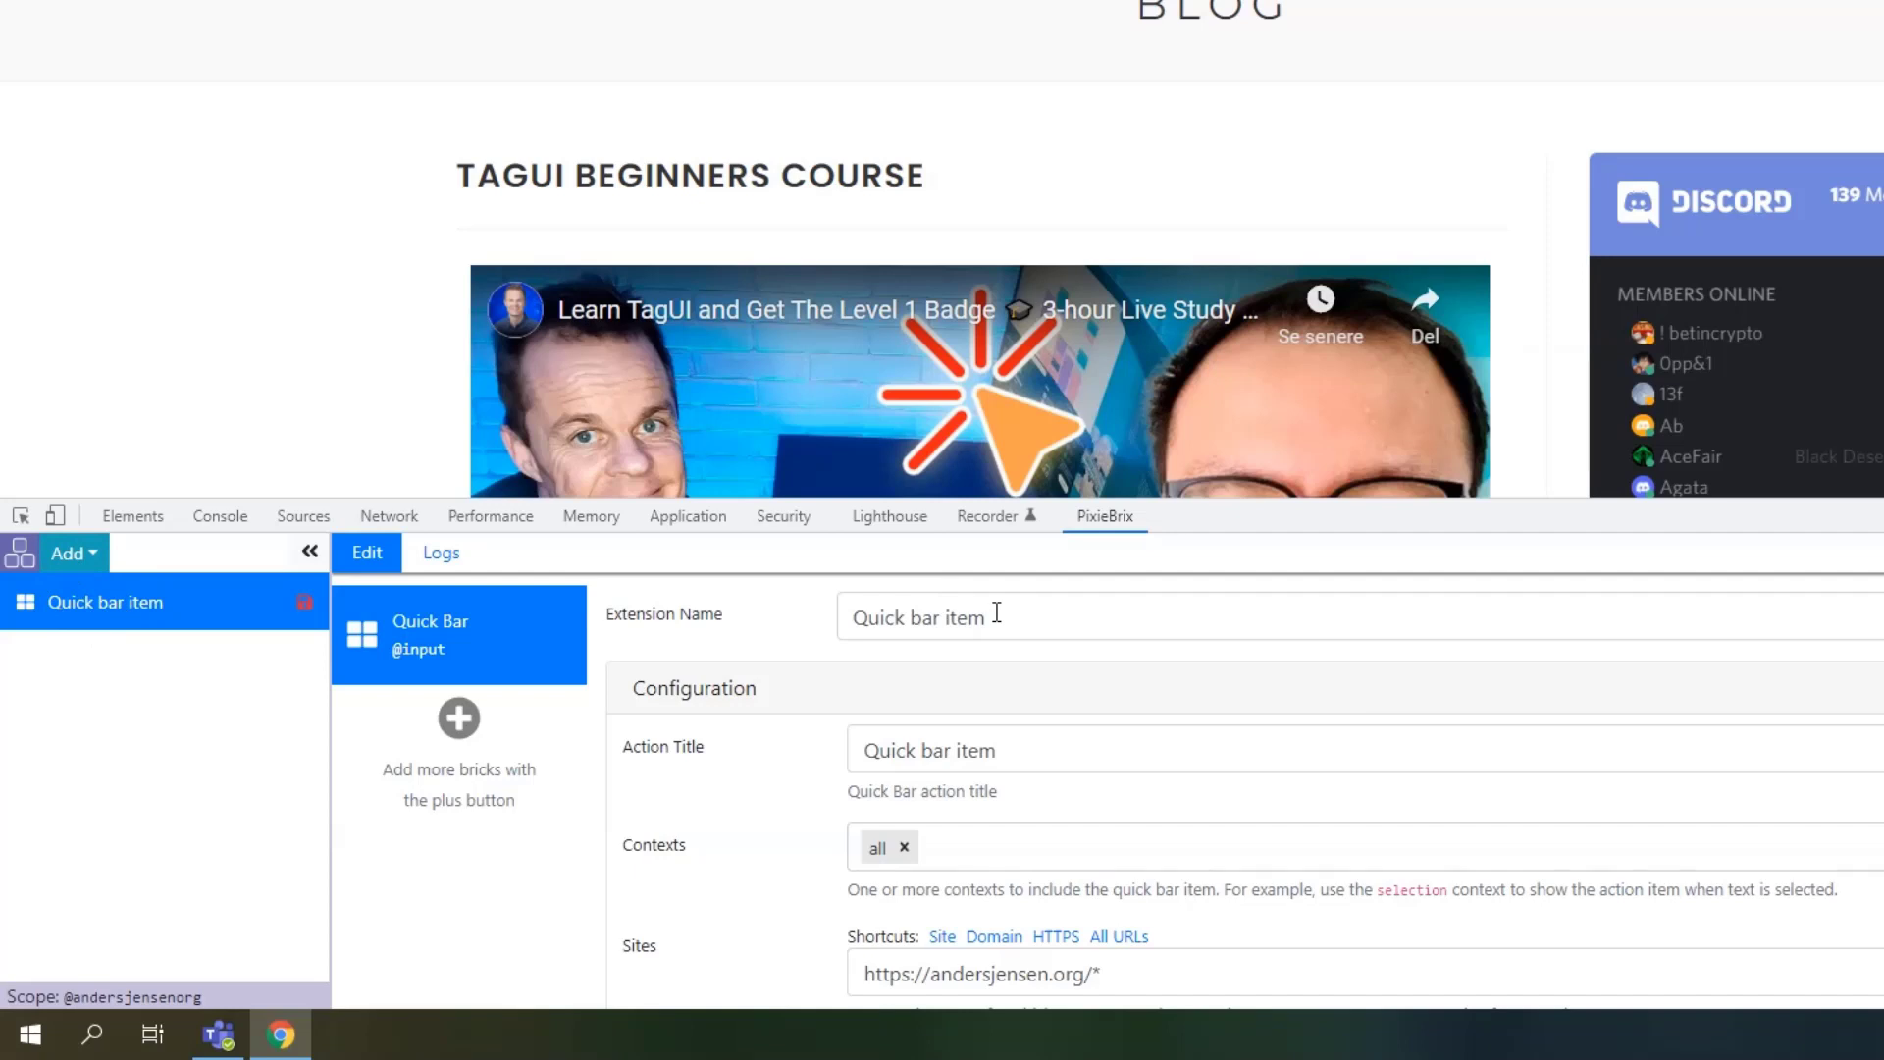
left_click_drag(1031, 623, 761, 591)
type("S")
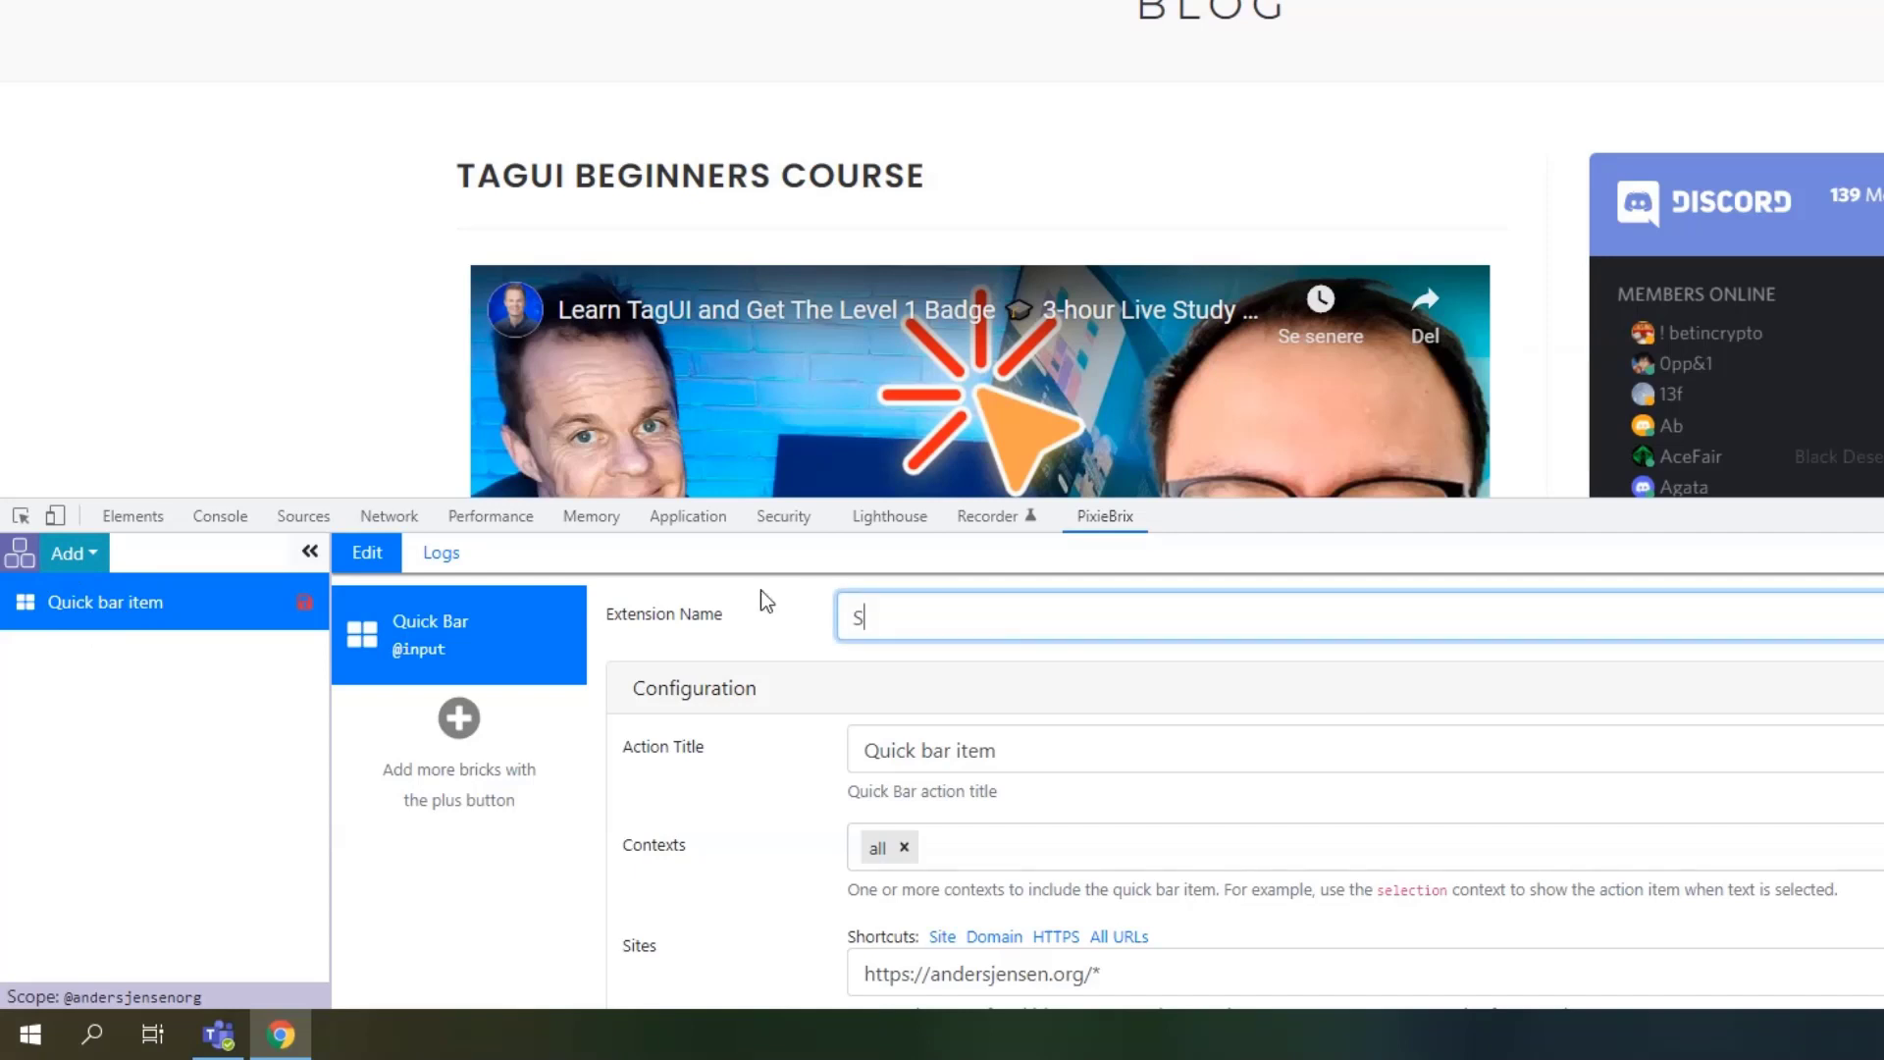
type("end selection to Ta")
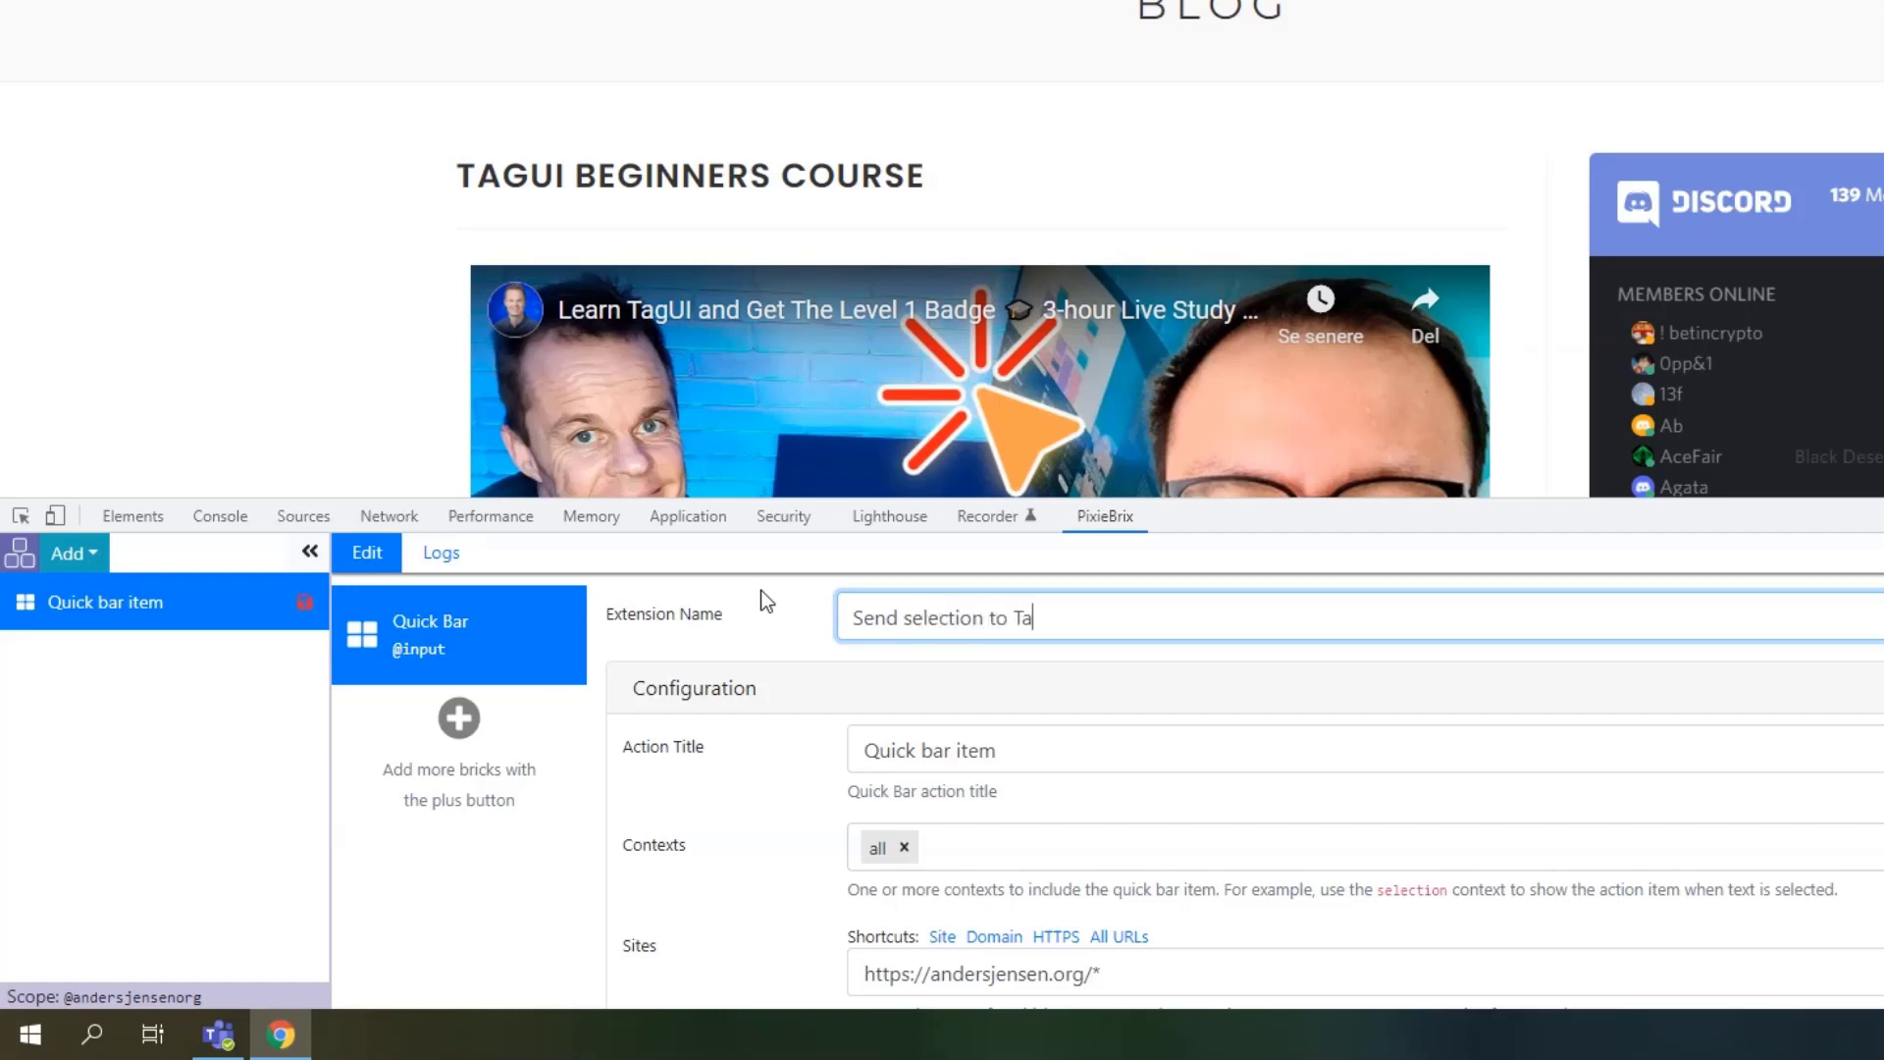
key("BackSpace")
type("eams")
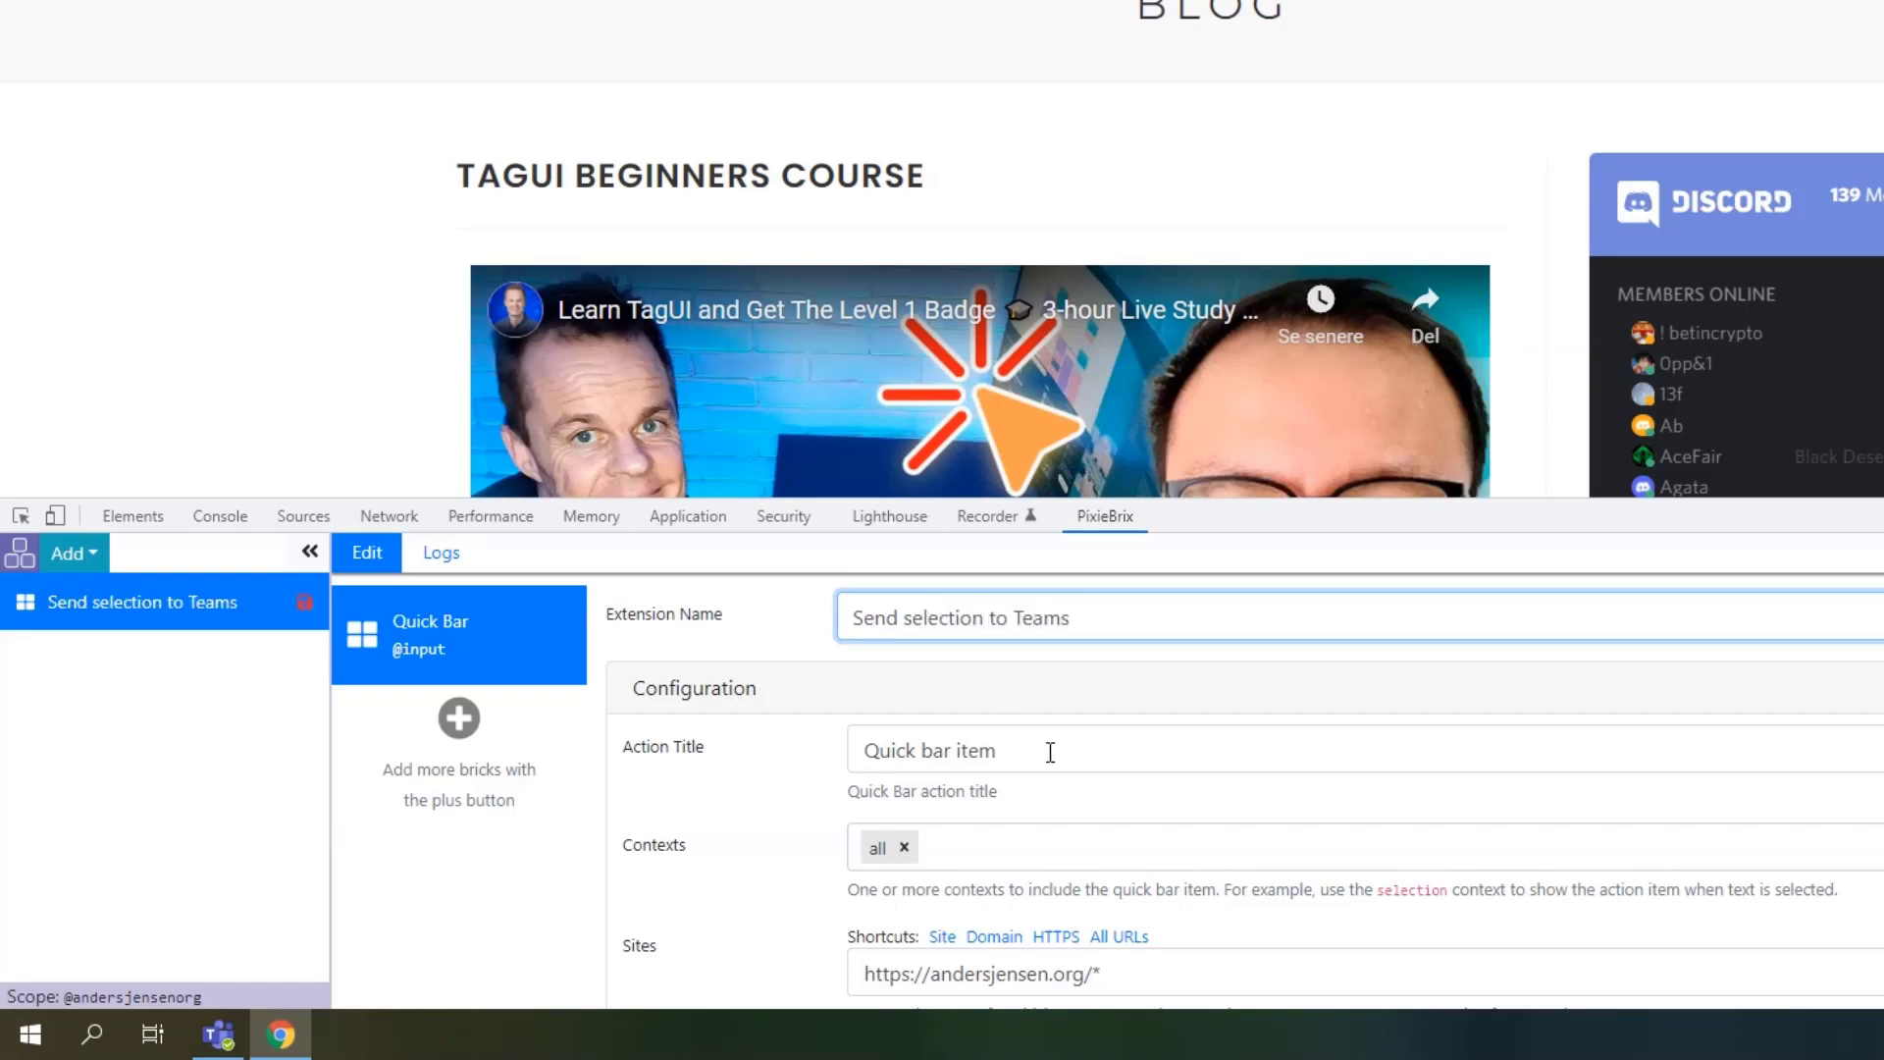
Set the action title to 'Send to Teams' and run it on all URLs with automatic permissions.
left_click_drag(1050, 753, 699, 770)
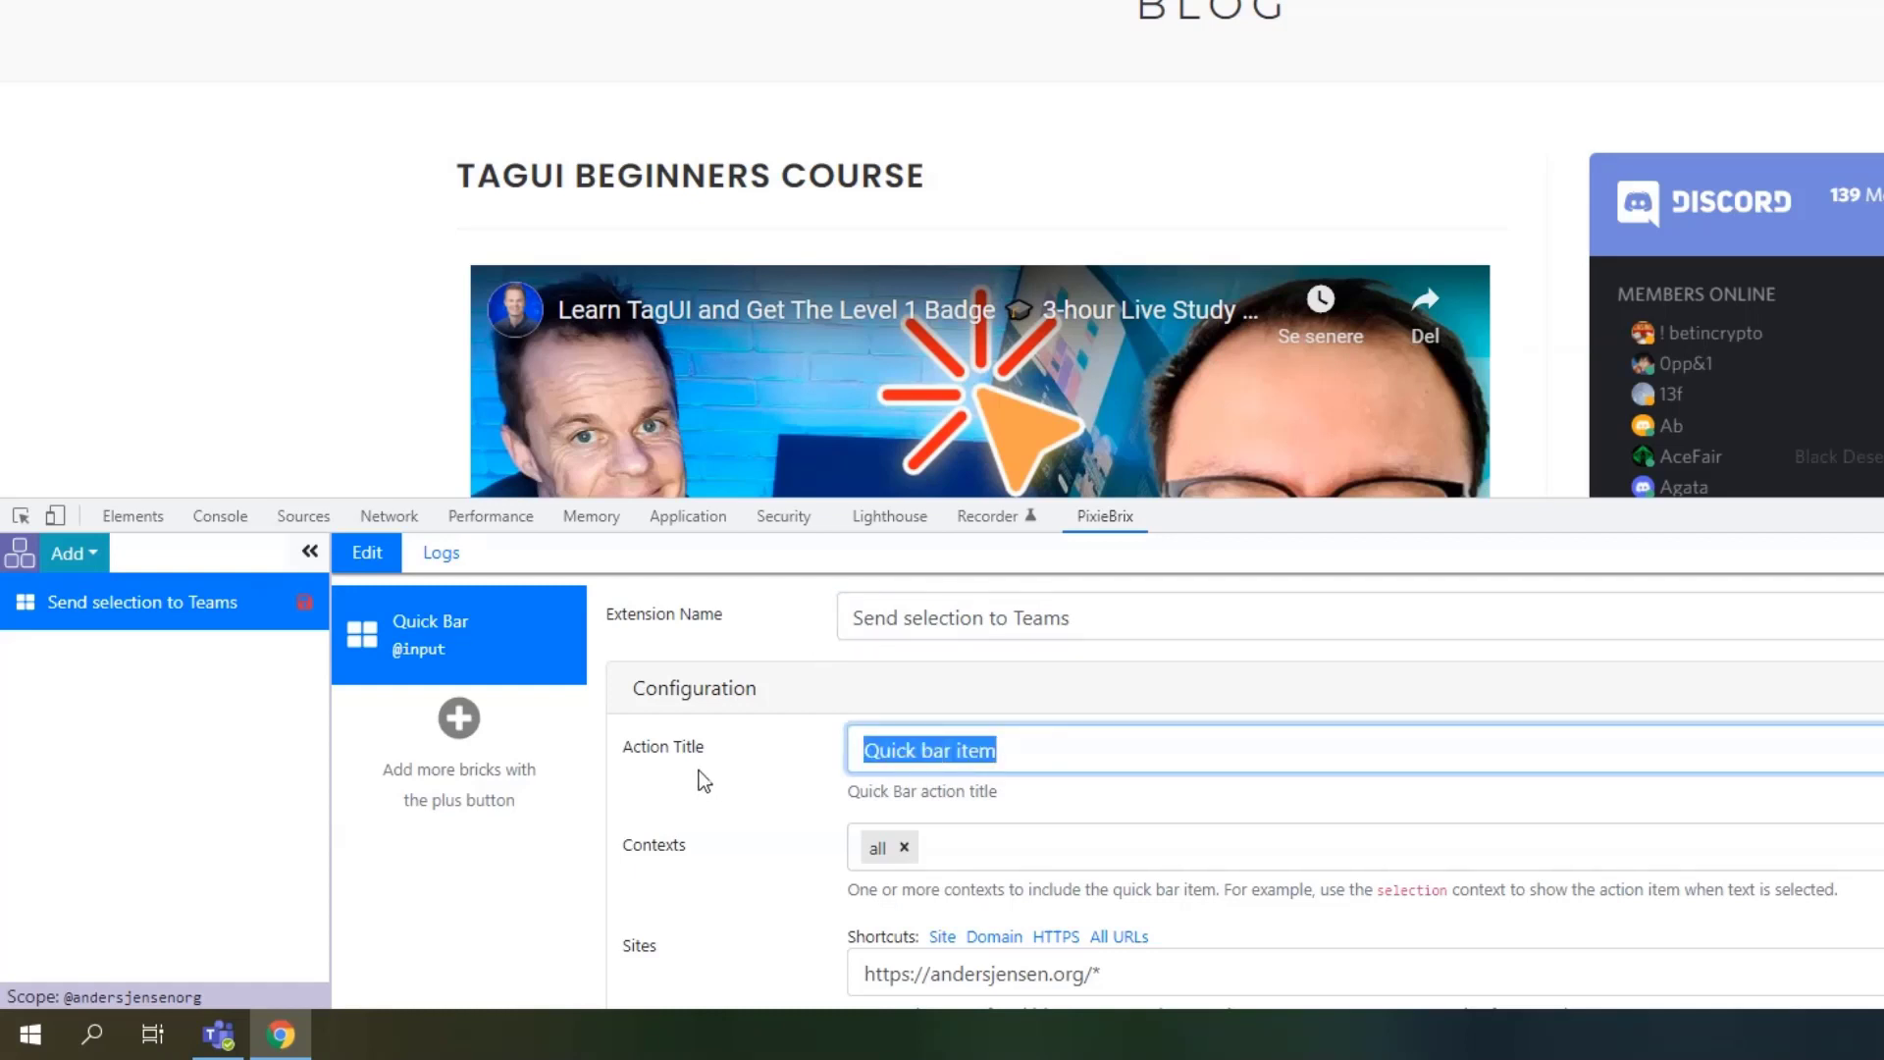
type("Send")
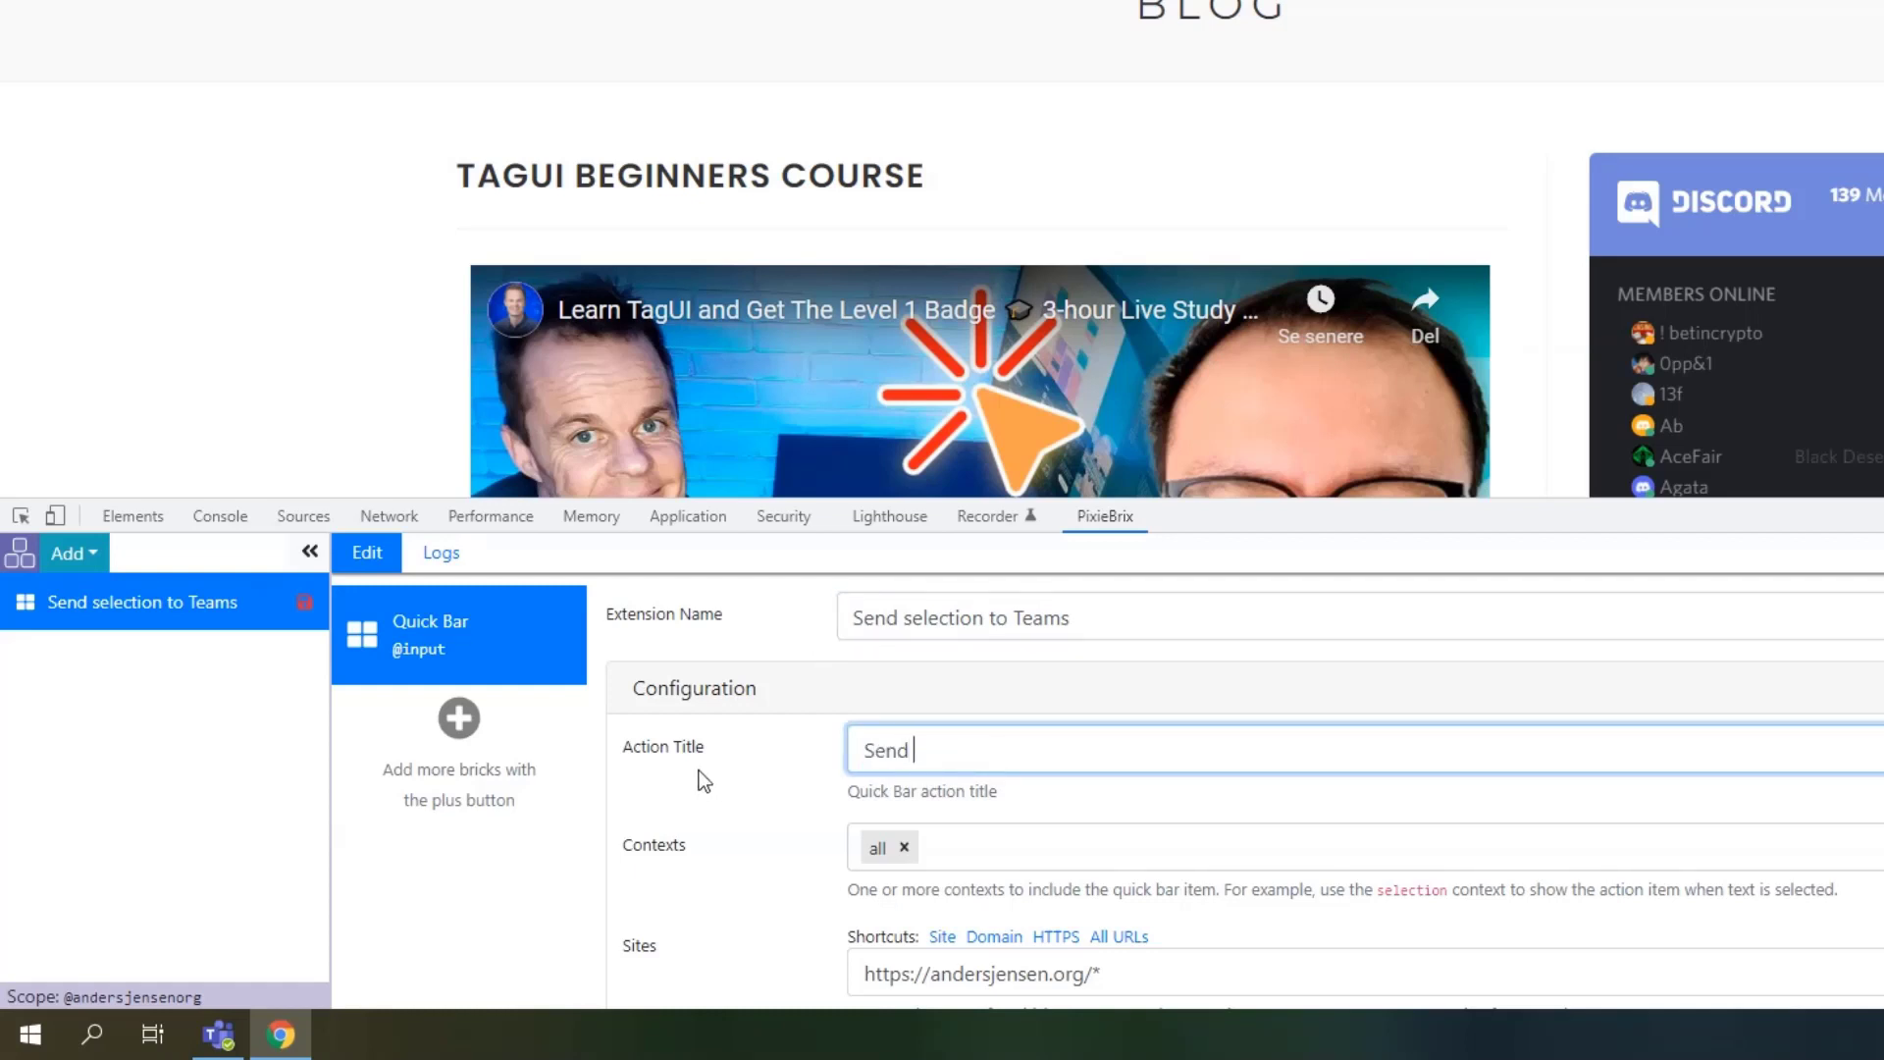
type(" to Teams")
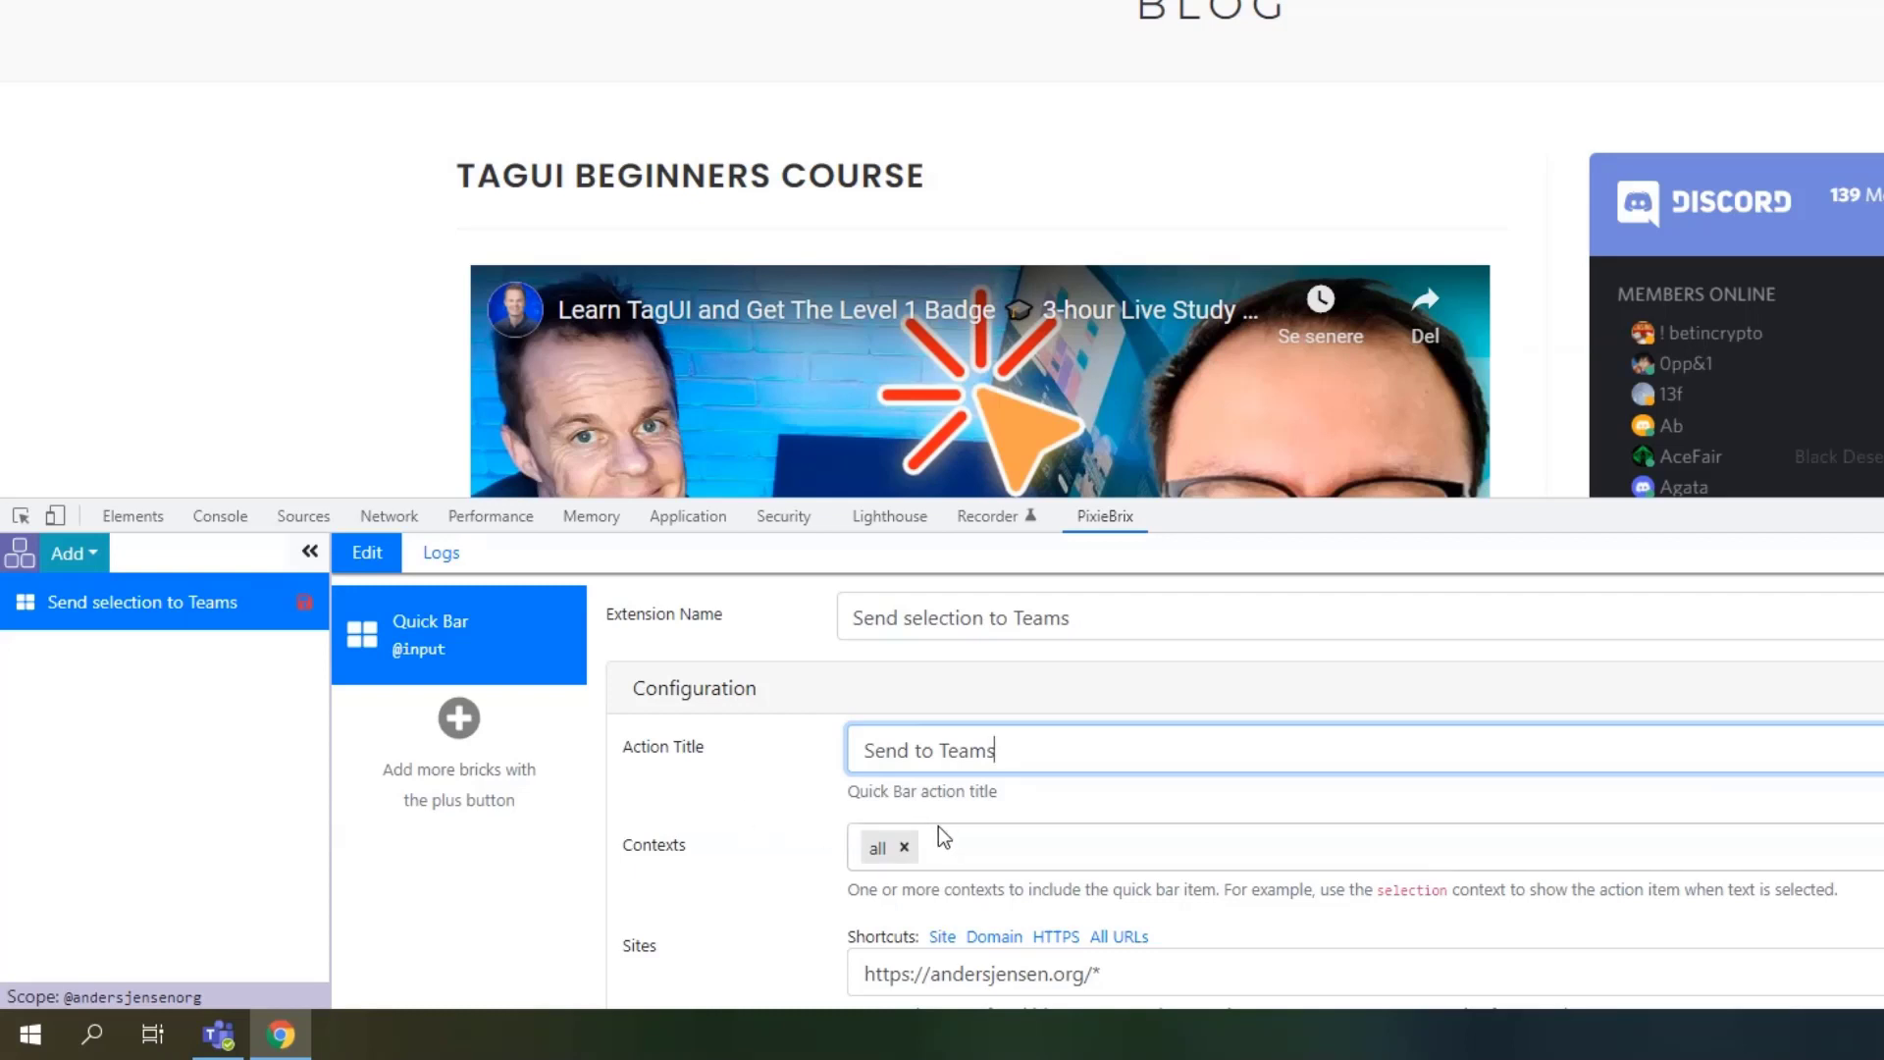
scroll(939, 829, "down", 1)
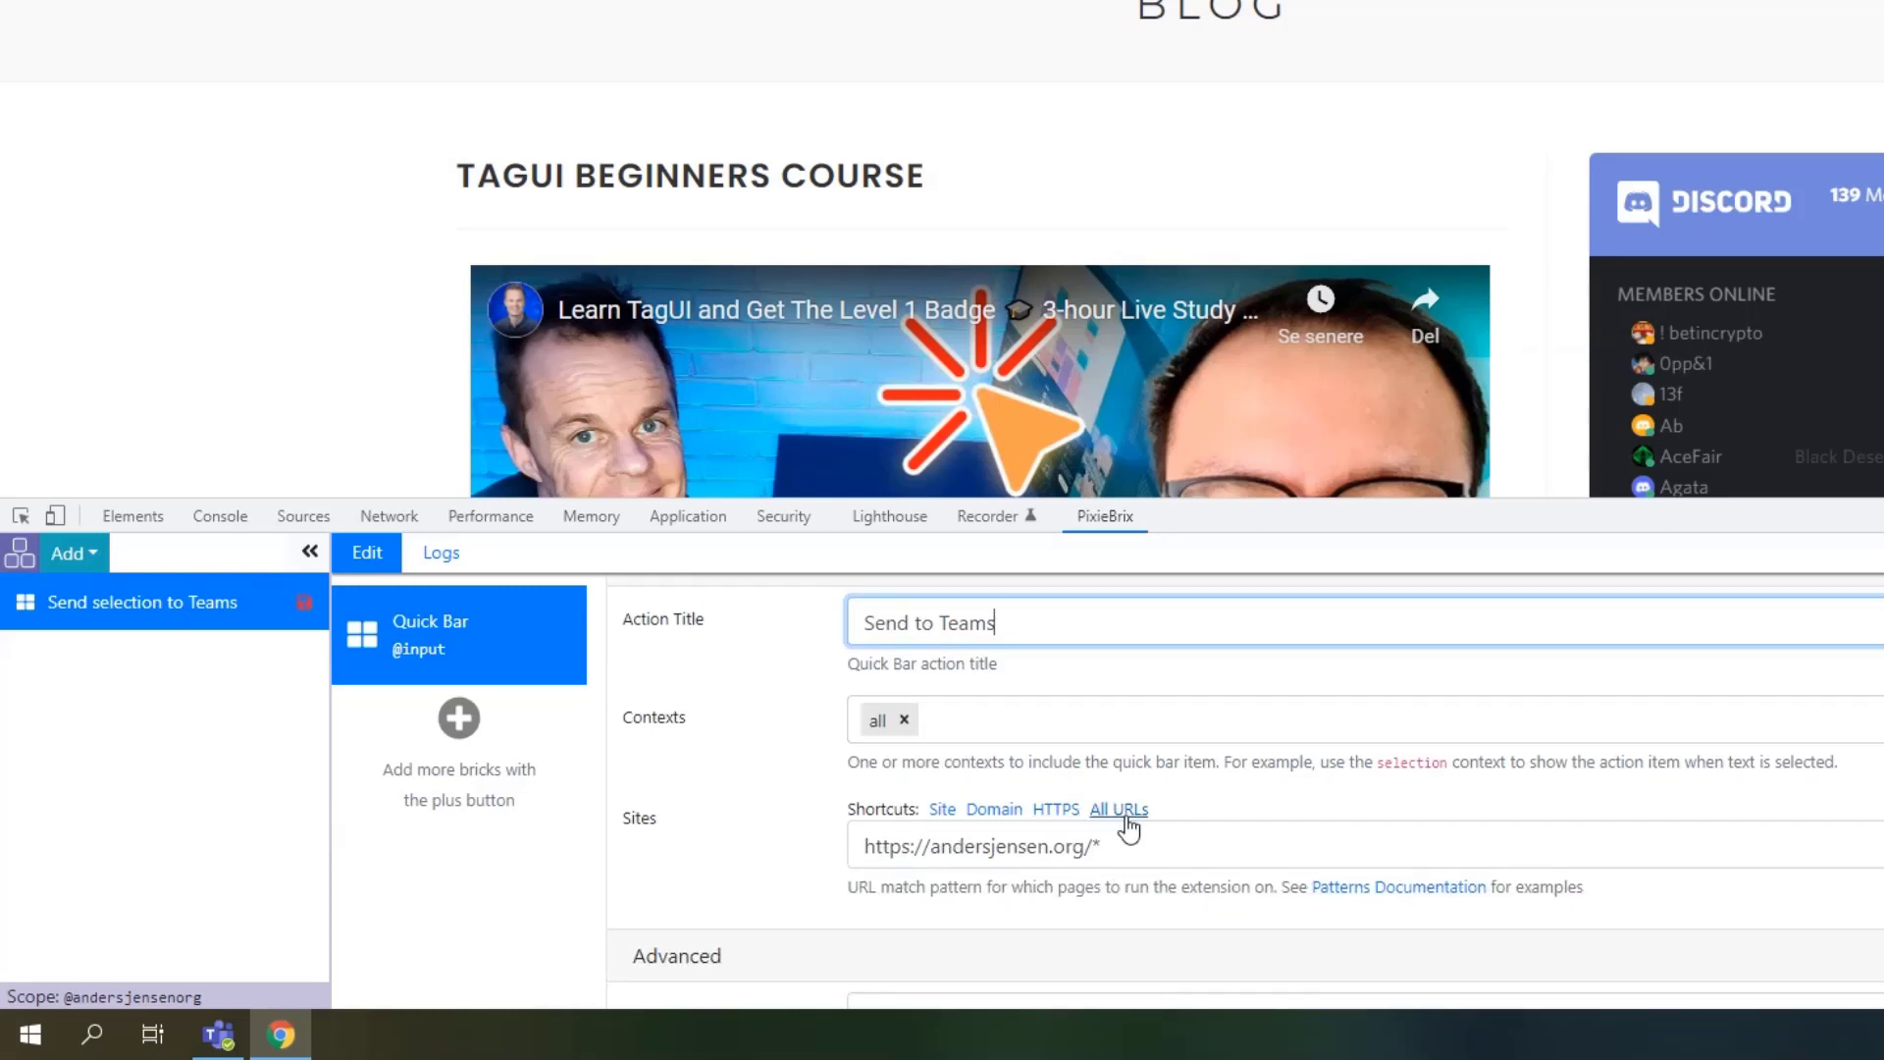
left_click(1126, 817)
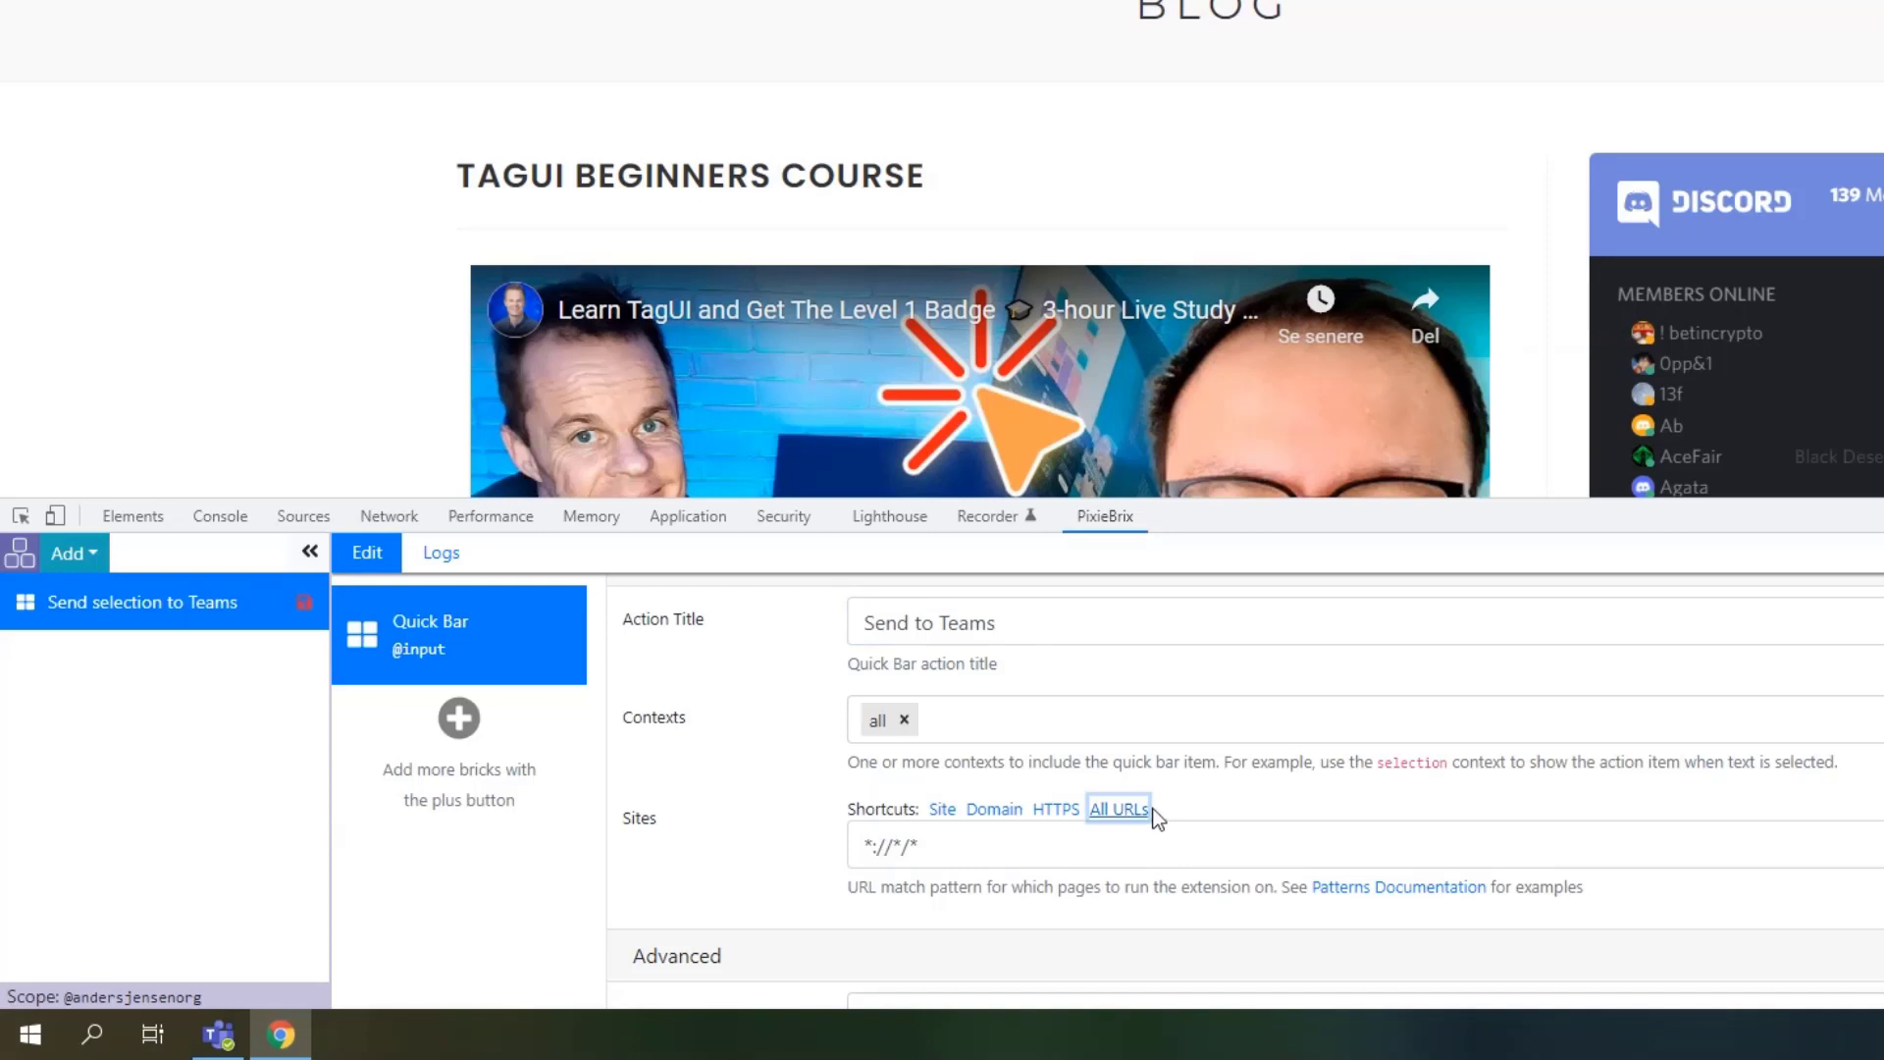
scroll(1158, 819, "down", 3)
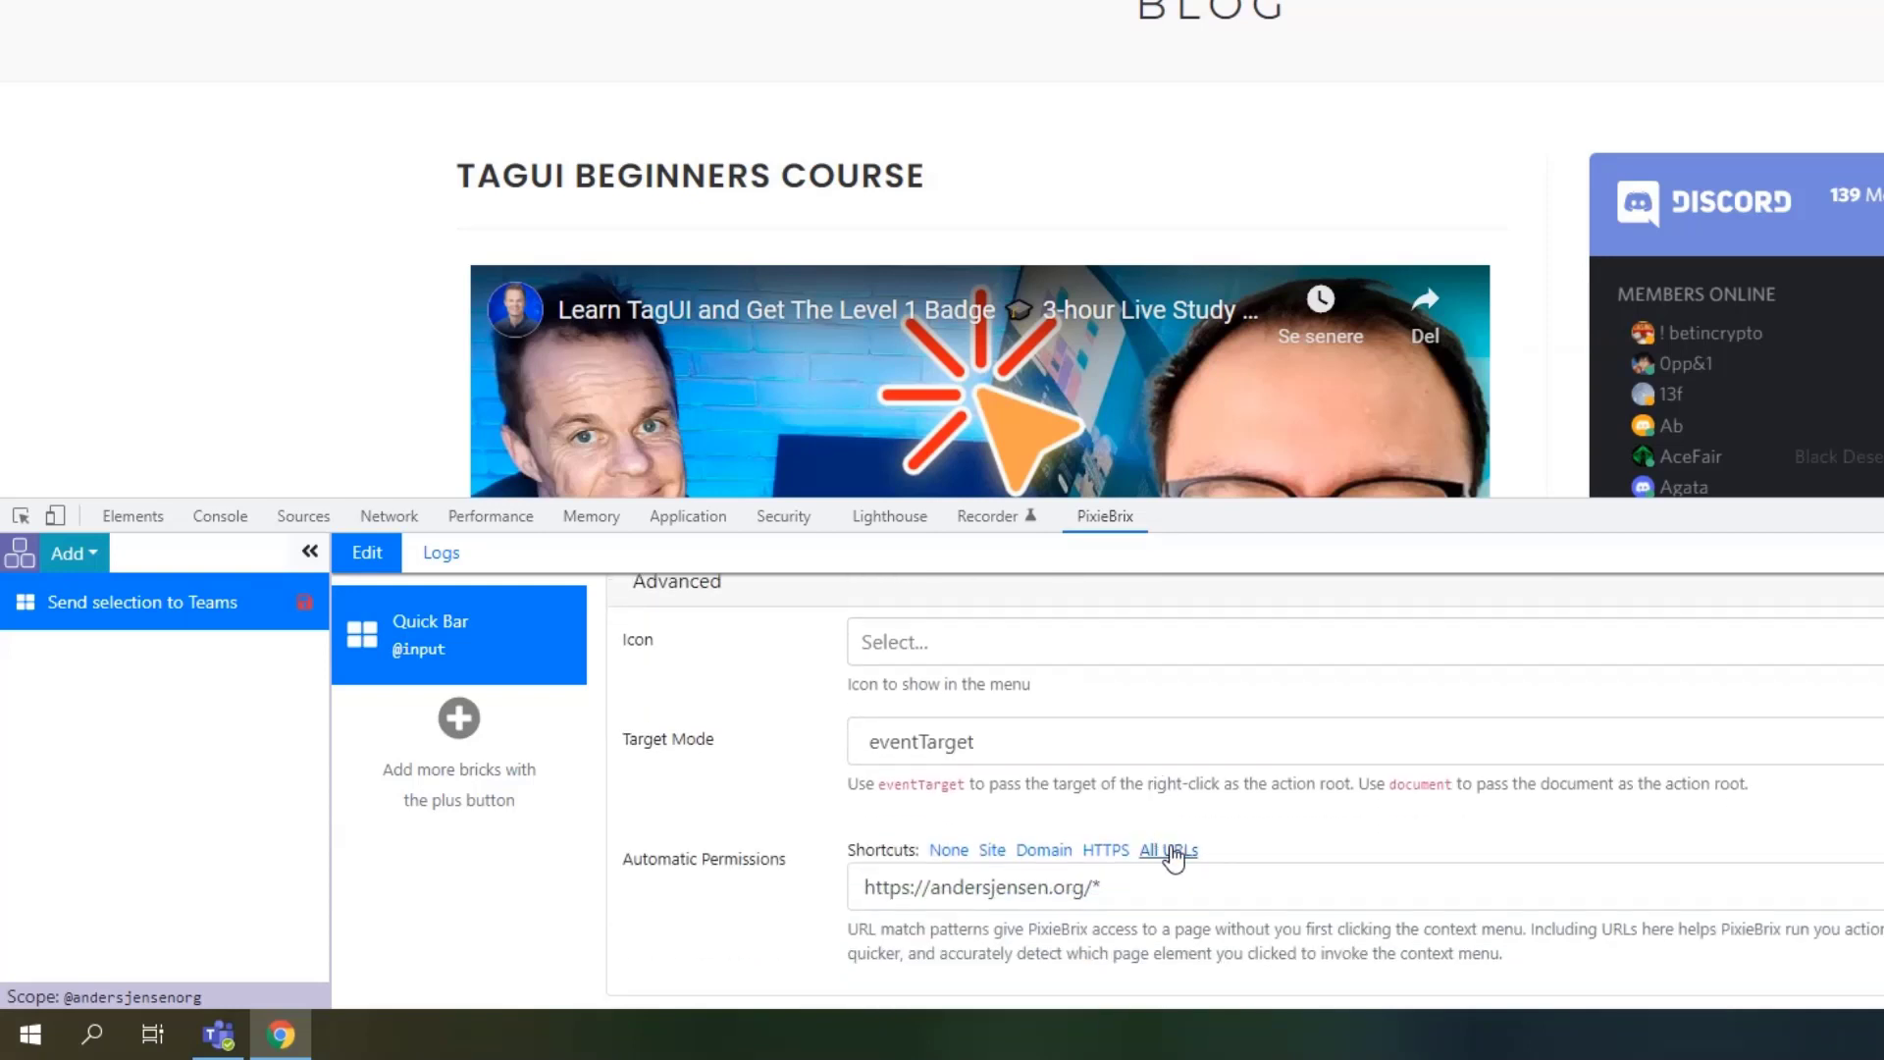
left_click(1174, 852)
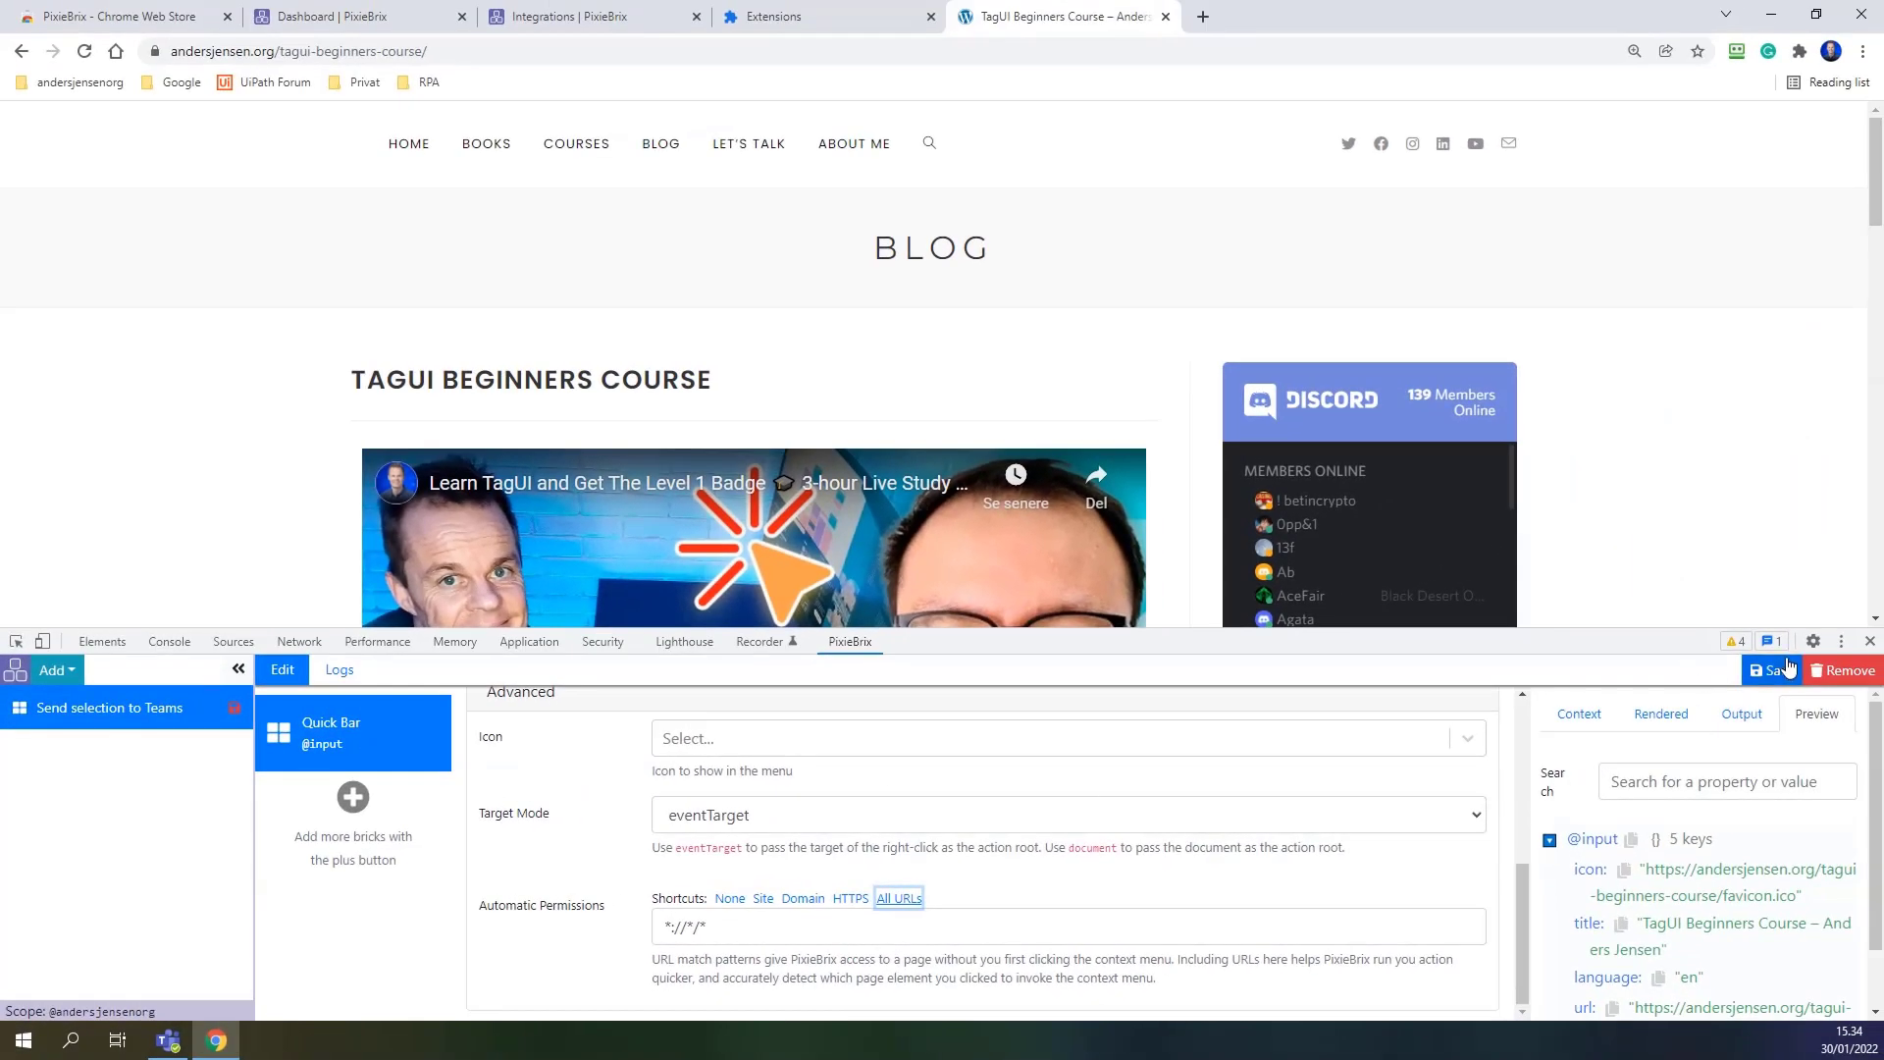
Save the extension with access to all websites and confirm Send to Teams appears in the Quick Bar.
left_click(1774, 670)
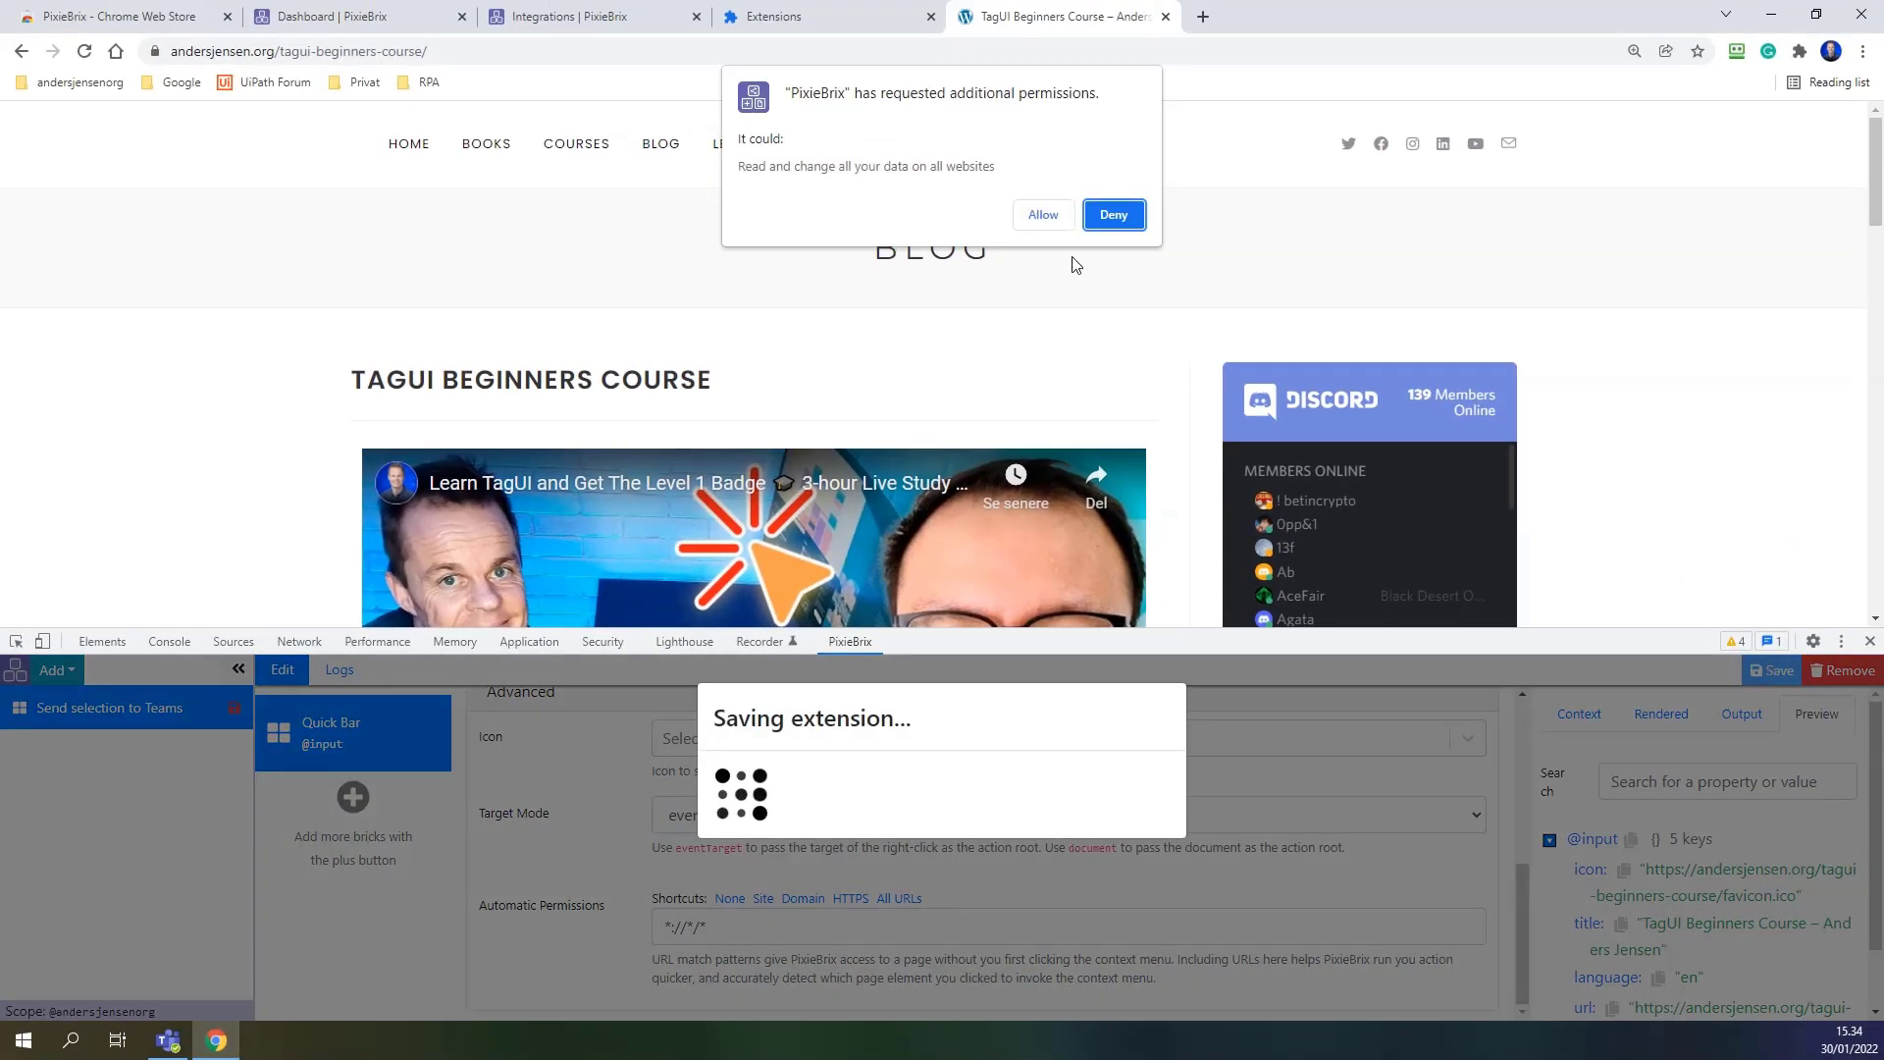
left_click(1042, 218)
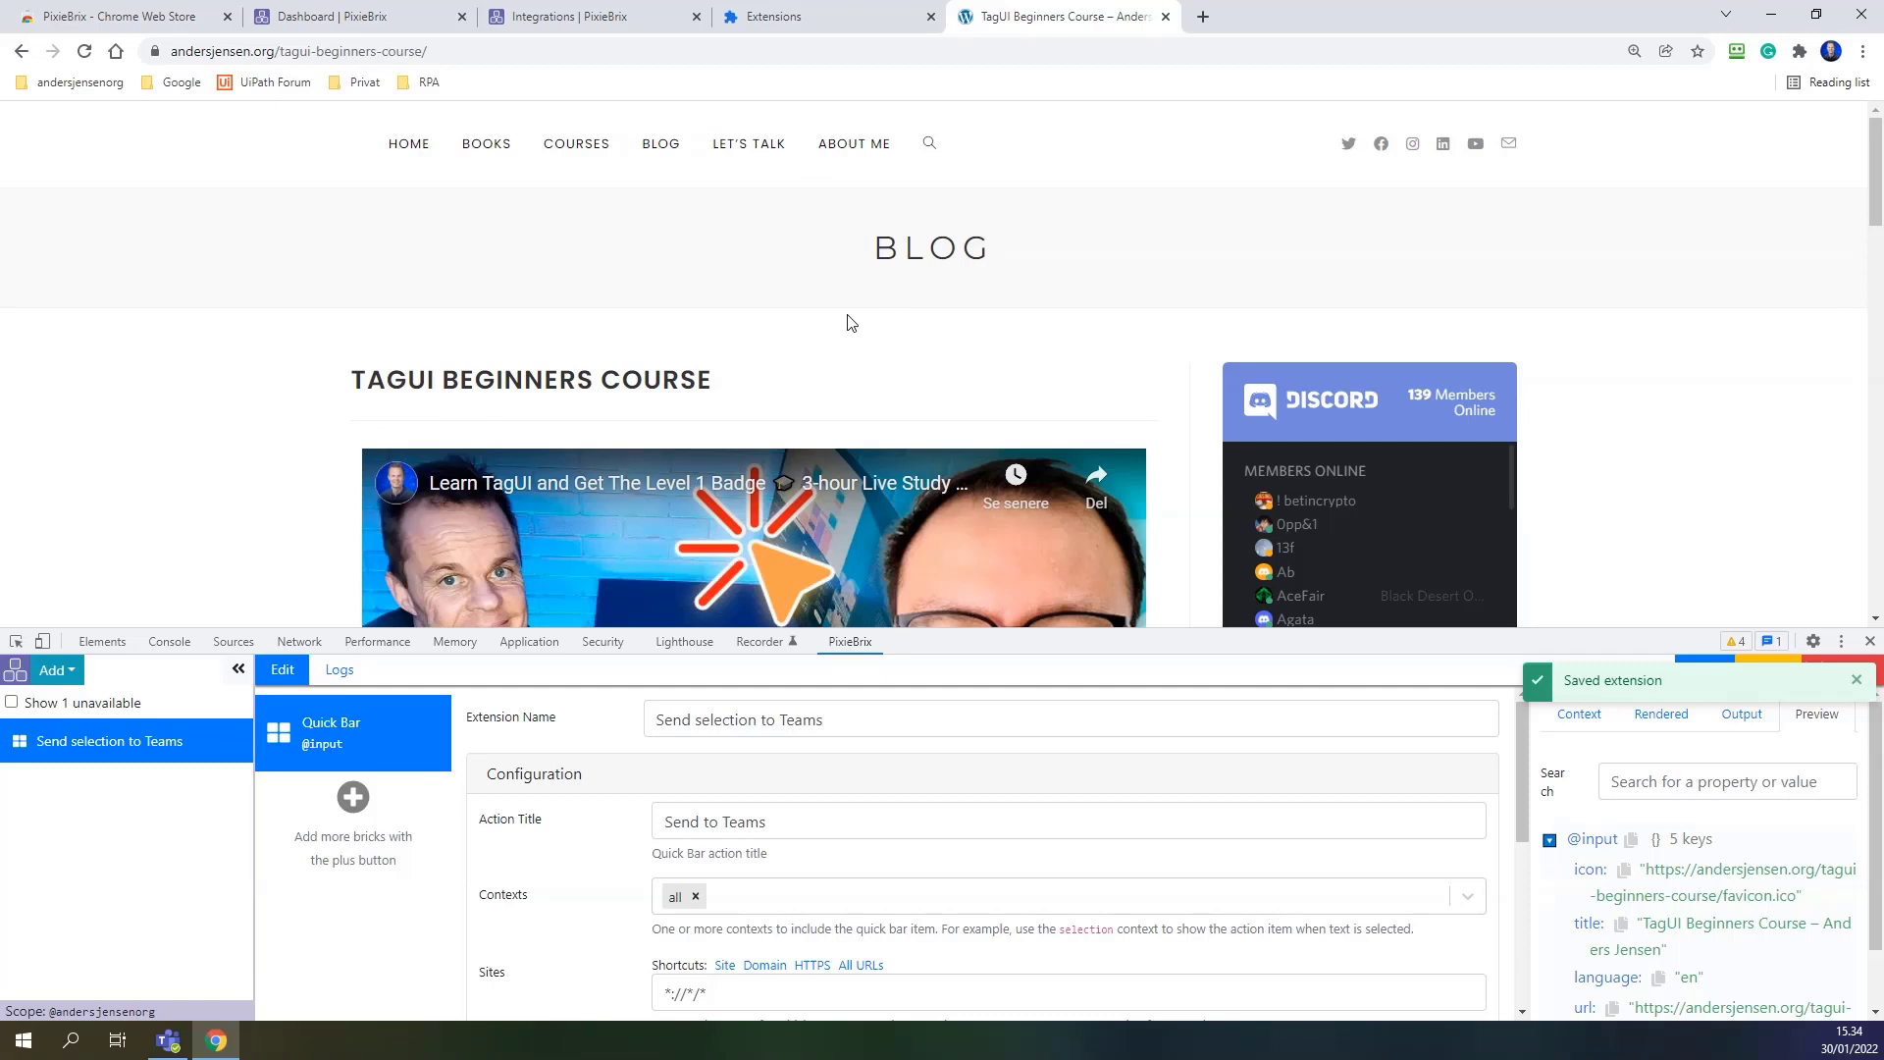
key("ctrl+k")
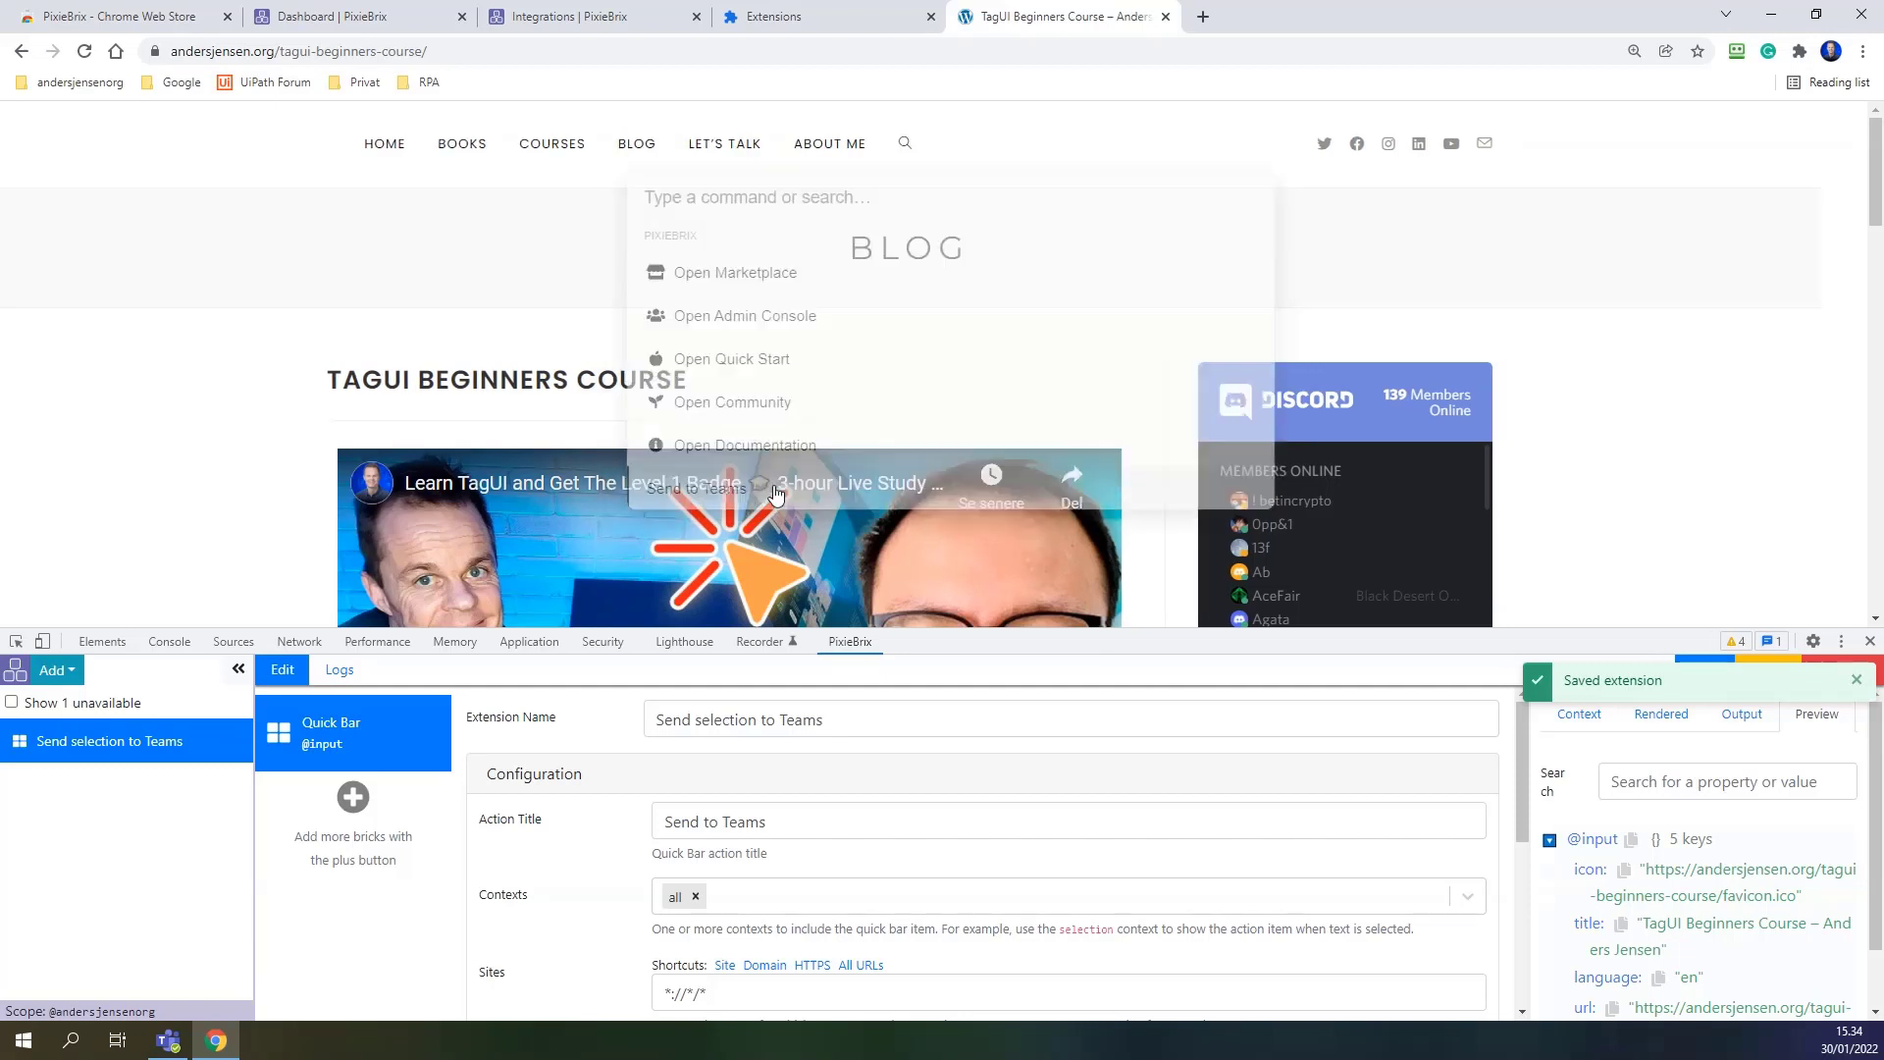
left_click(454, 350)
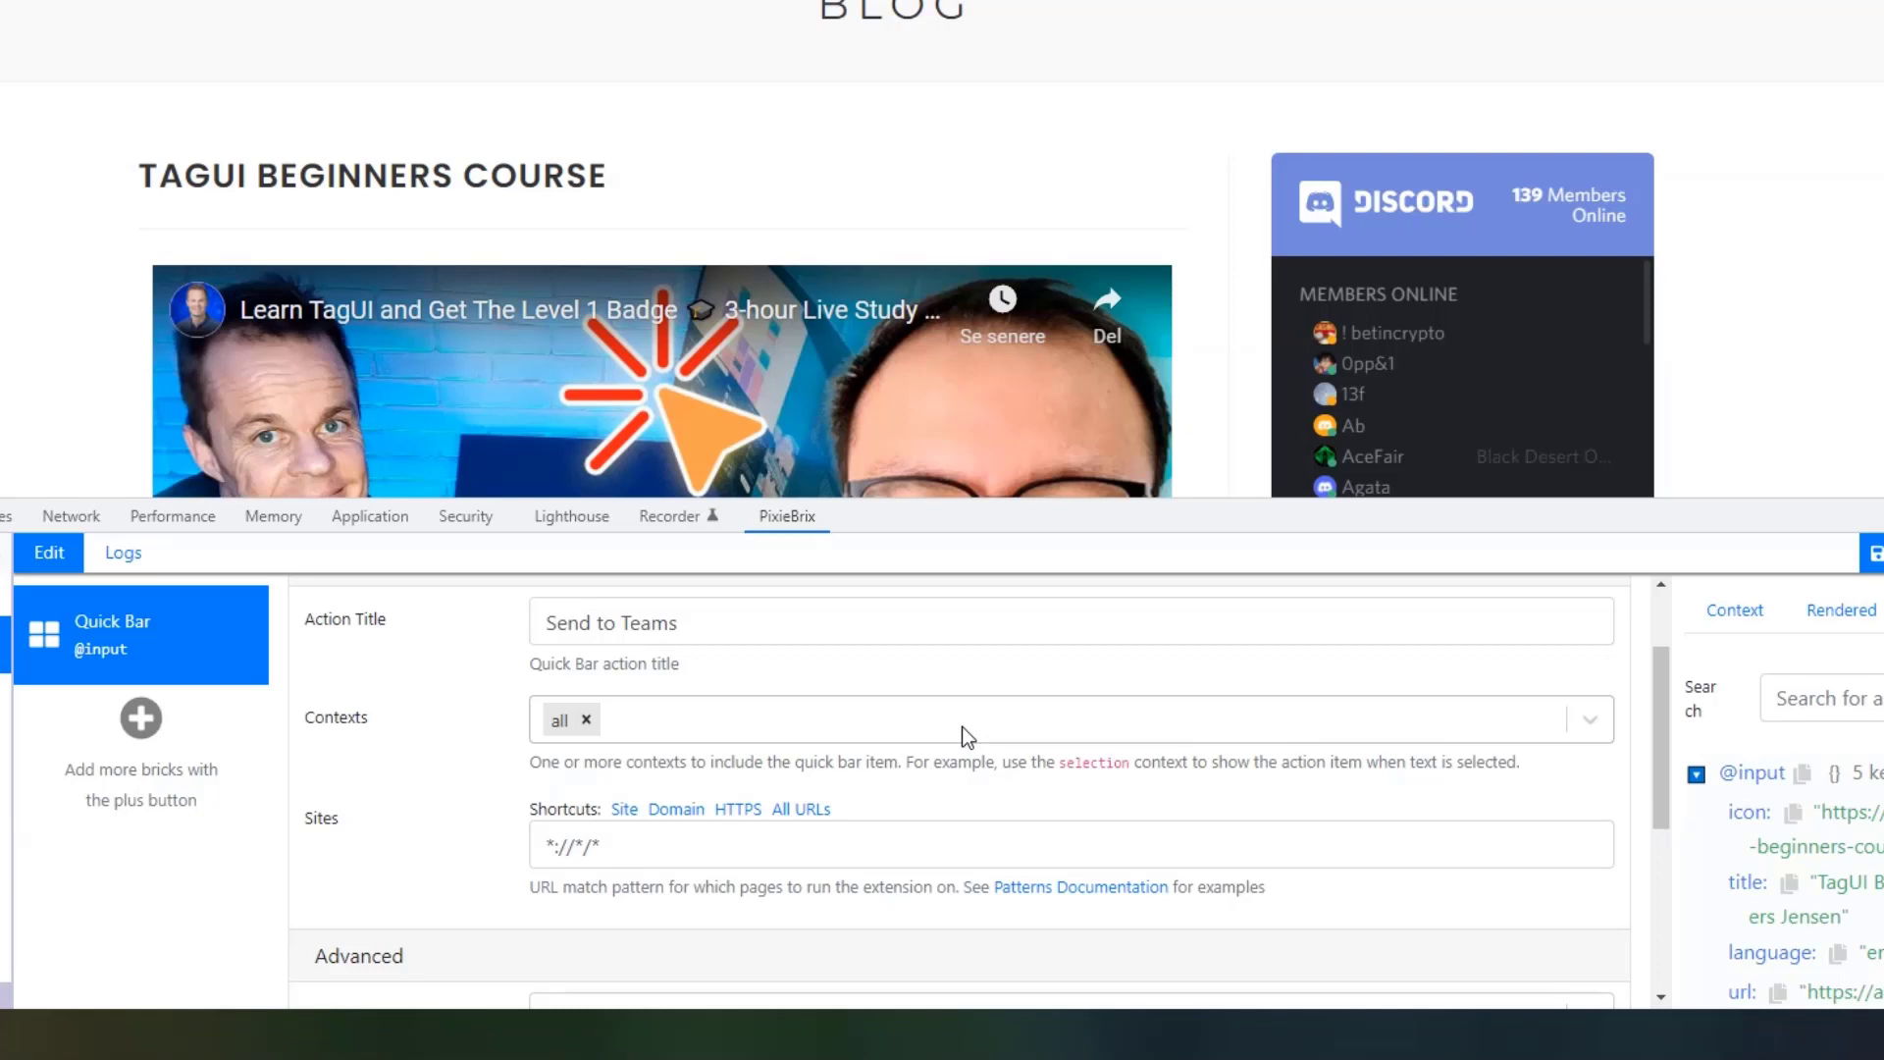
Search the action's icon list for 'teams'.
scroll(977, 736, "down", 3)
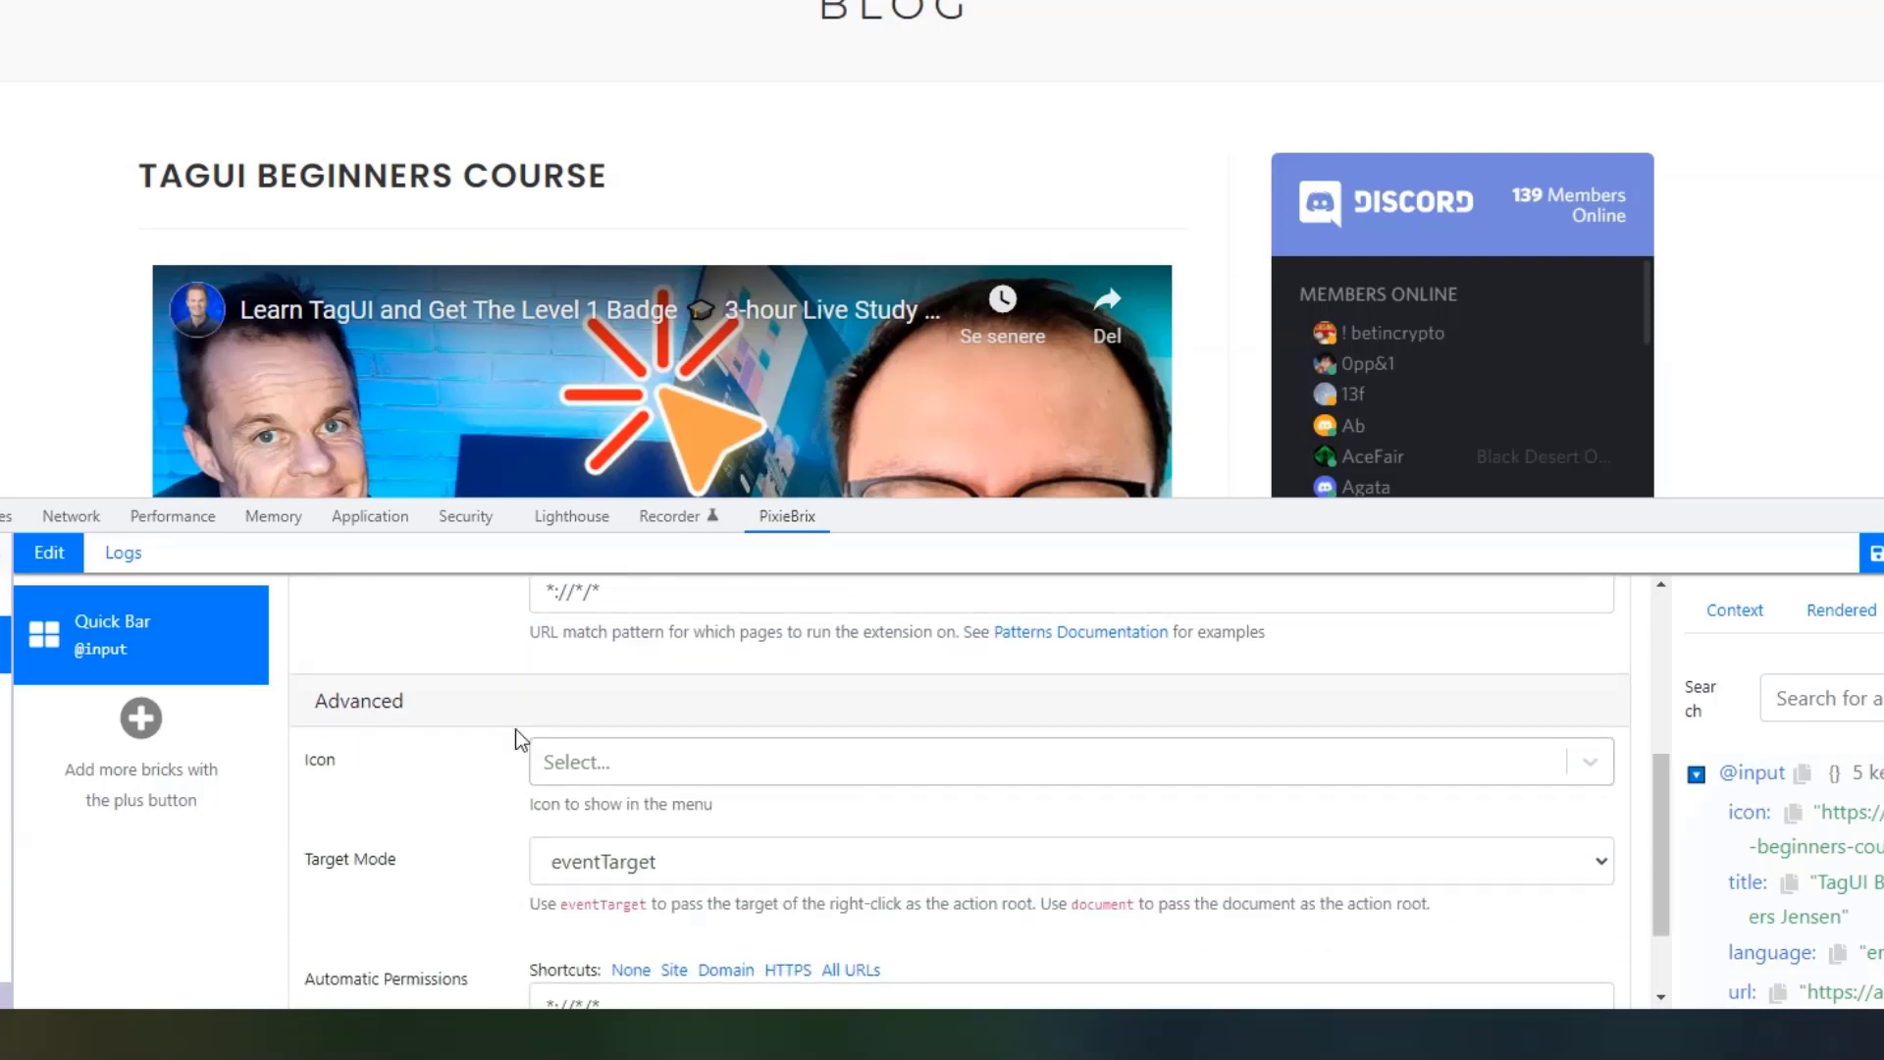
left_click(650, 765)
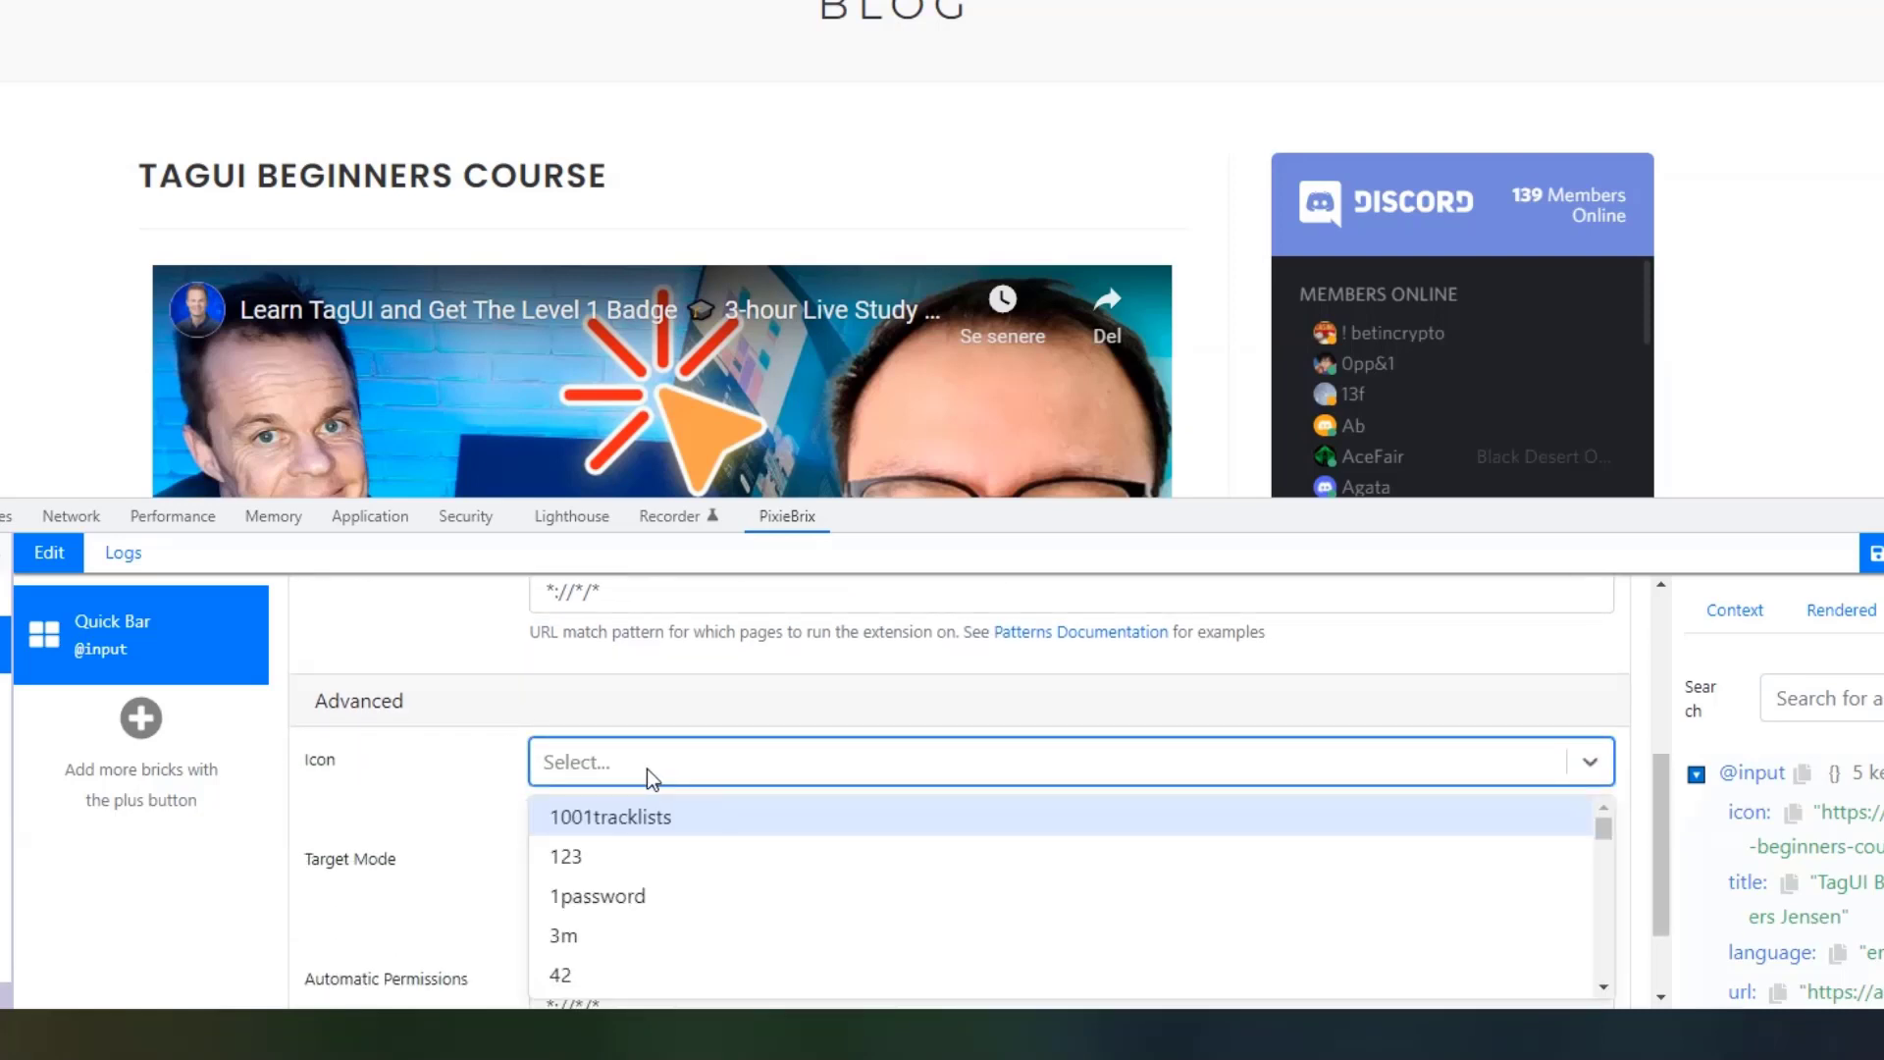
type("teams")
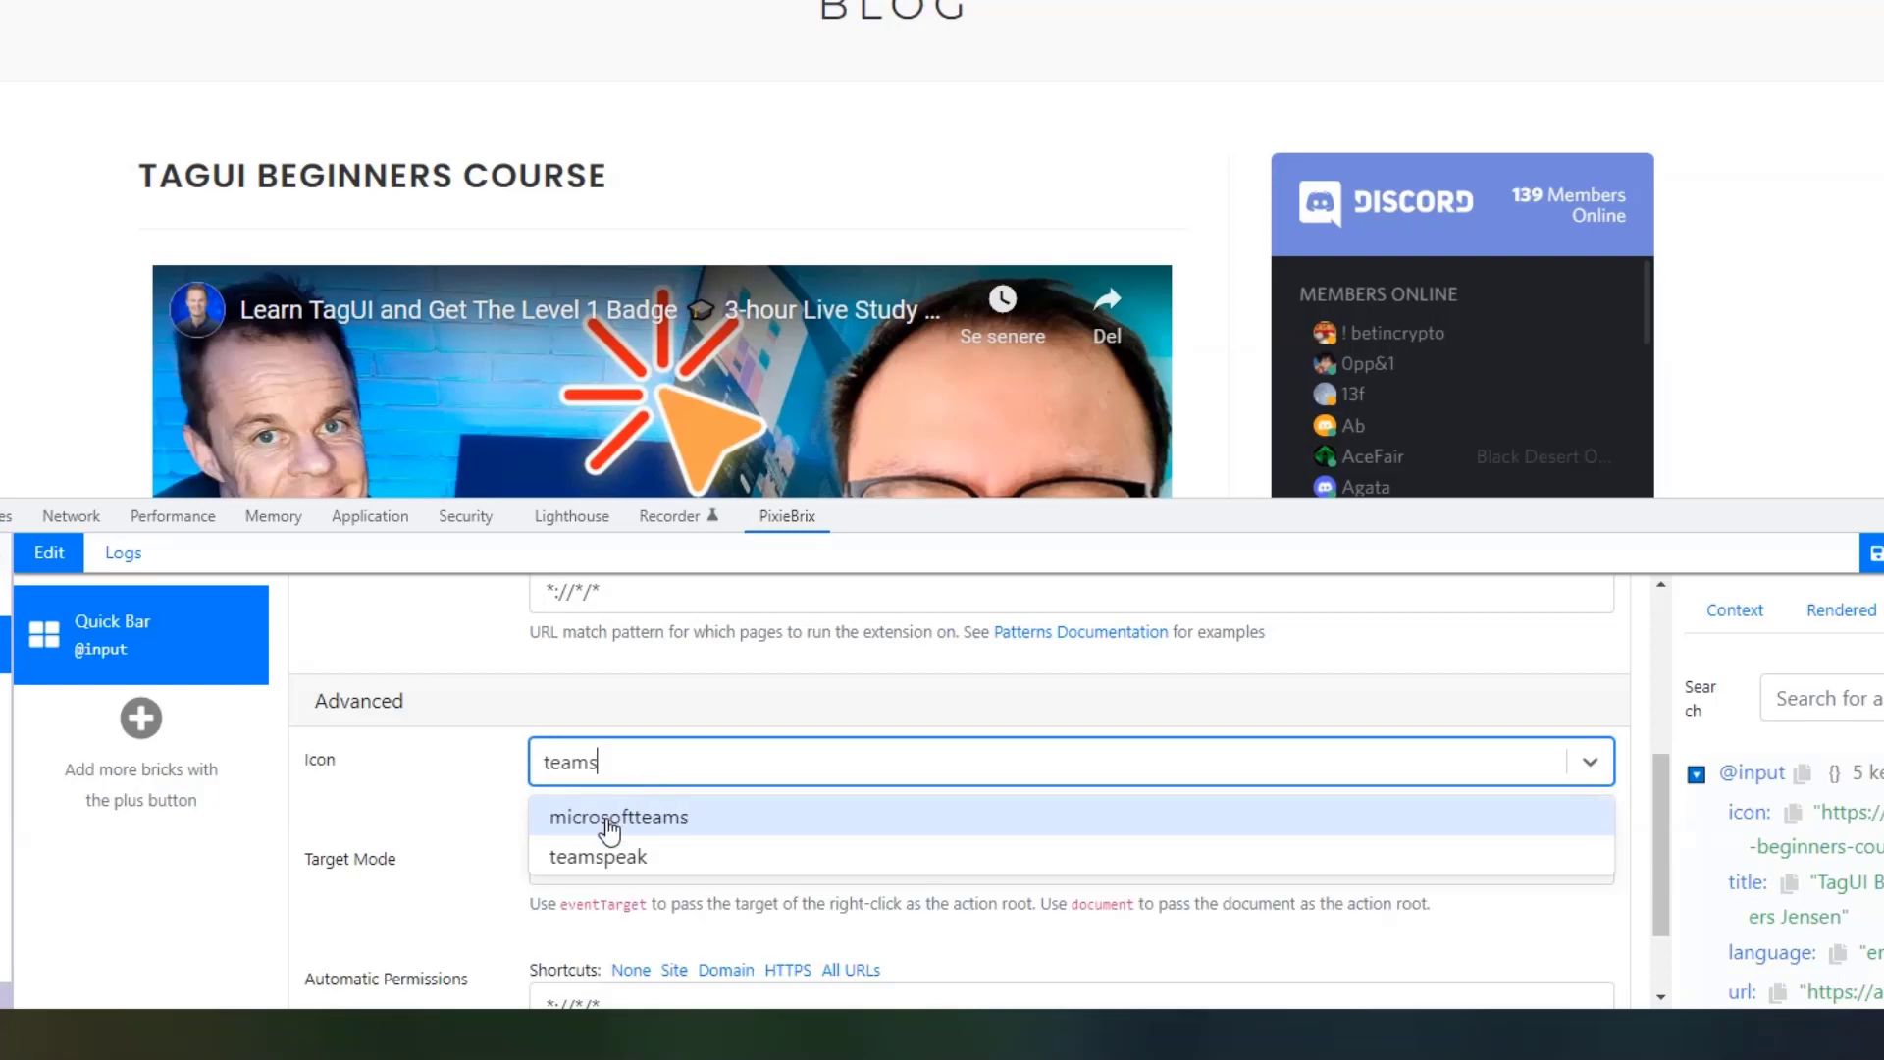
Choose the microsoftteams icon, save, and check it beside Send to Teams in the Quick Bar.
left_click(675, 832)
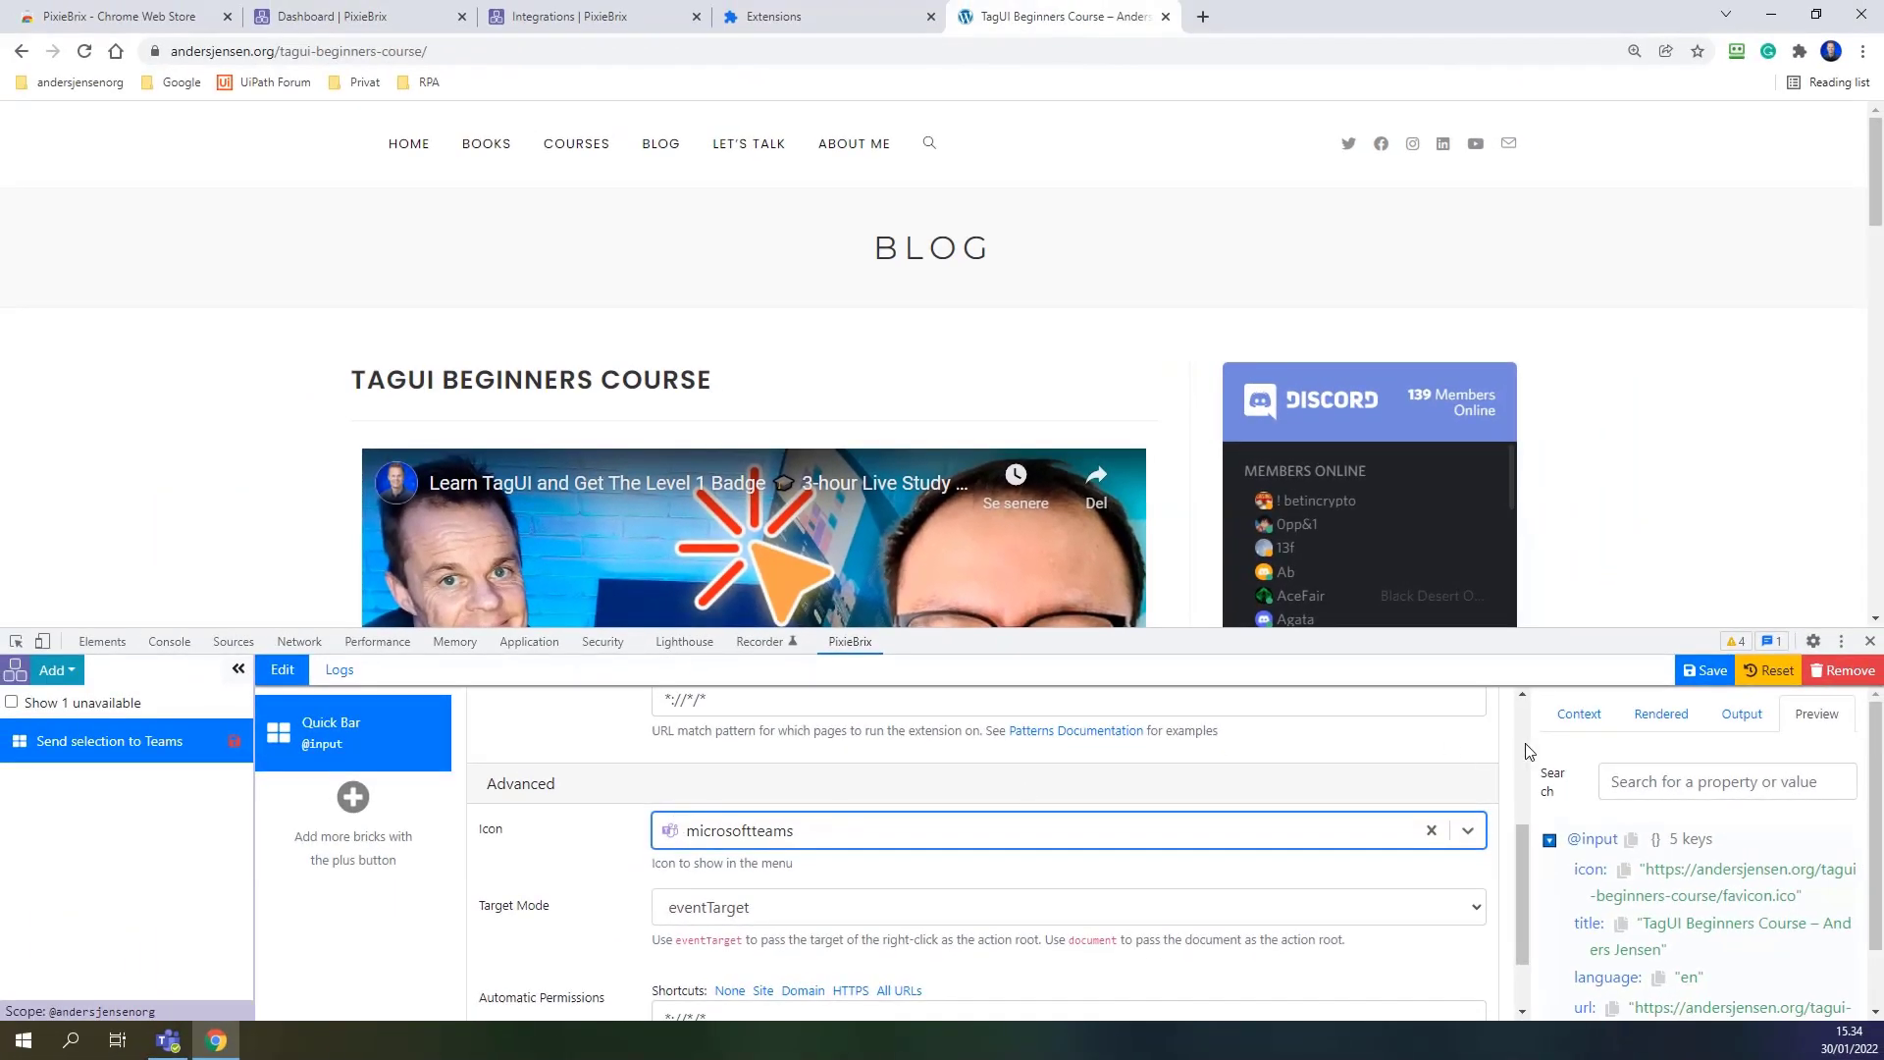
left_click(1705, 671)
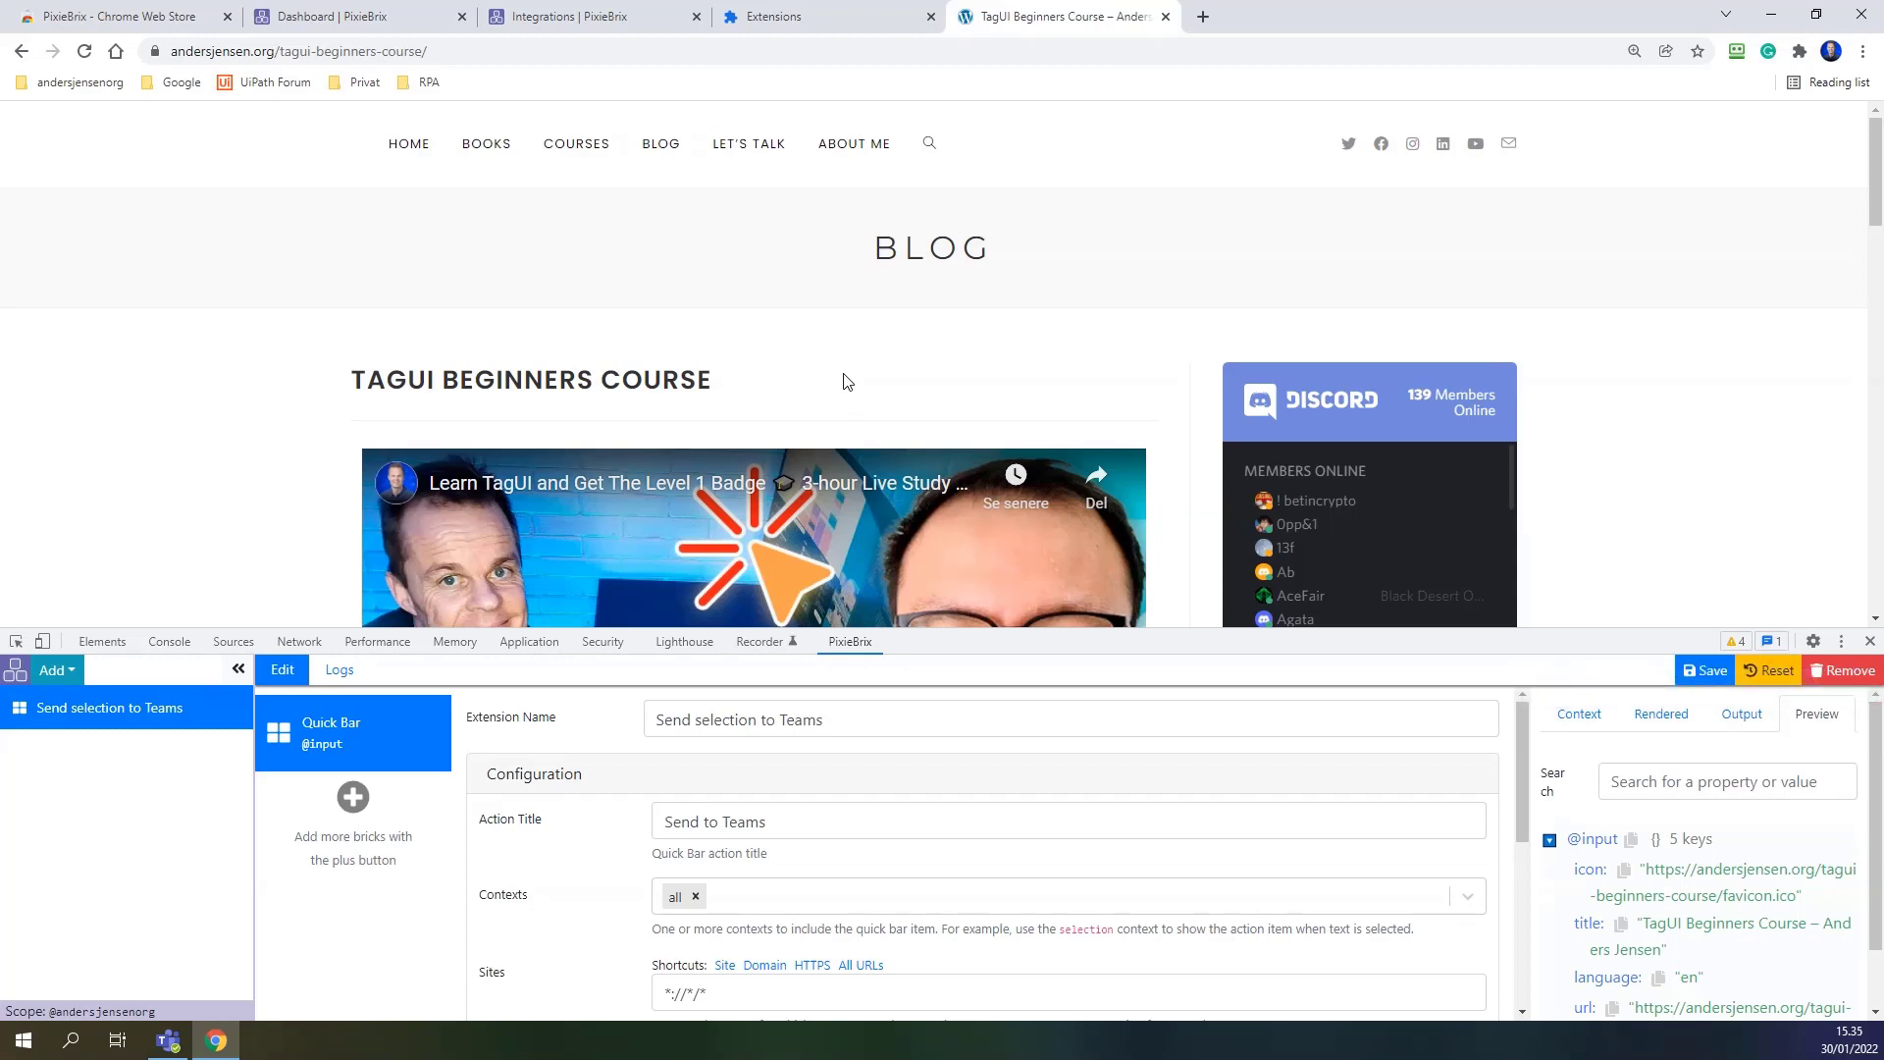
key("ctrl+k")
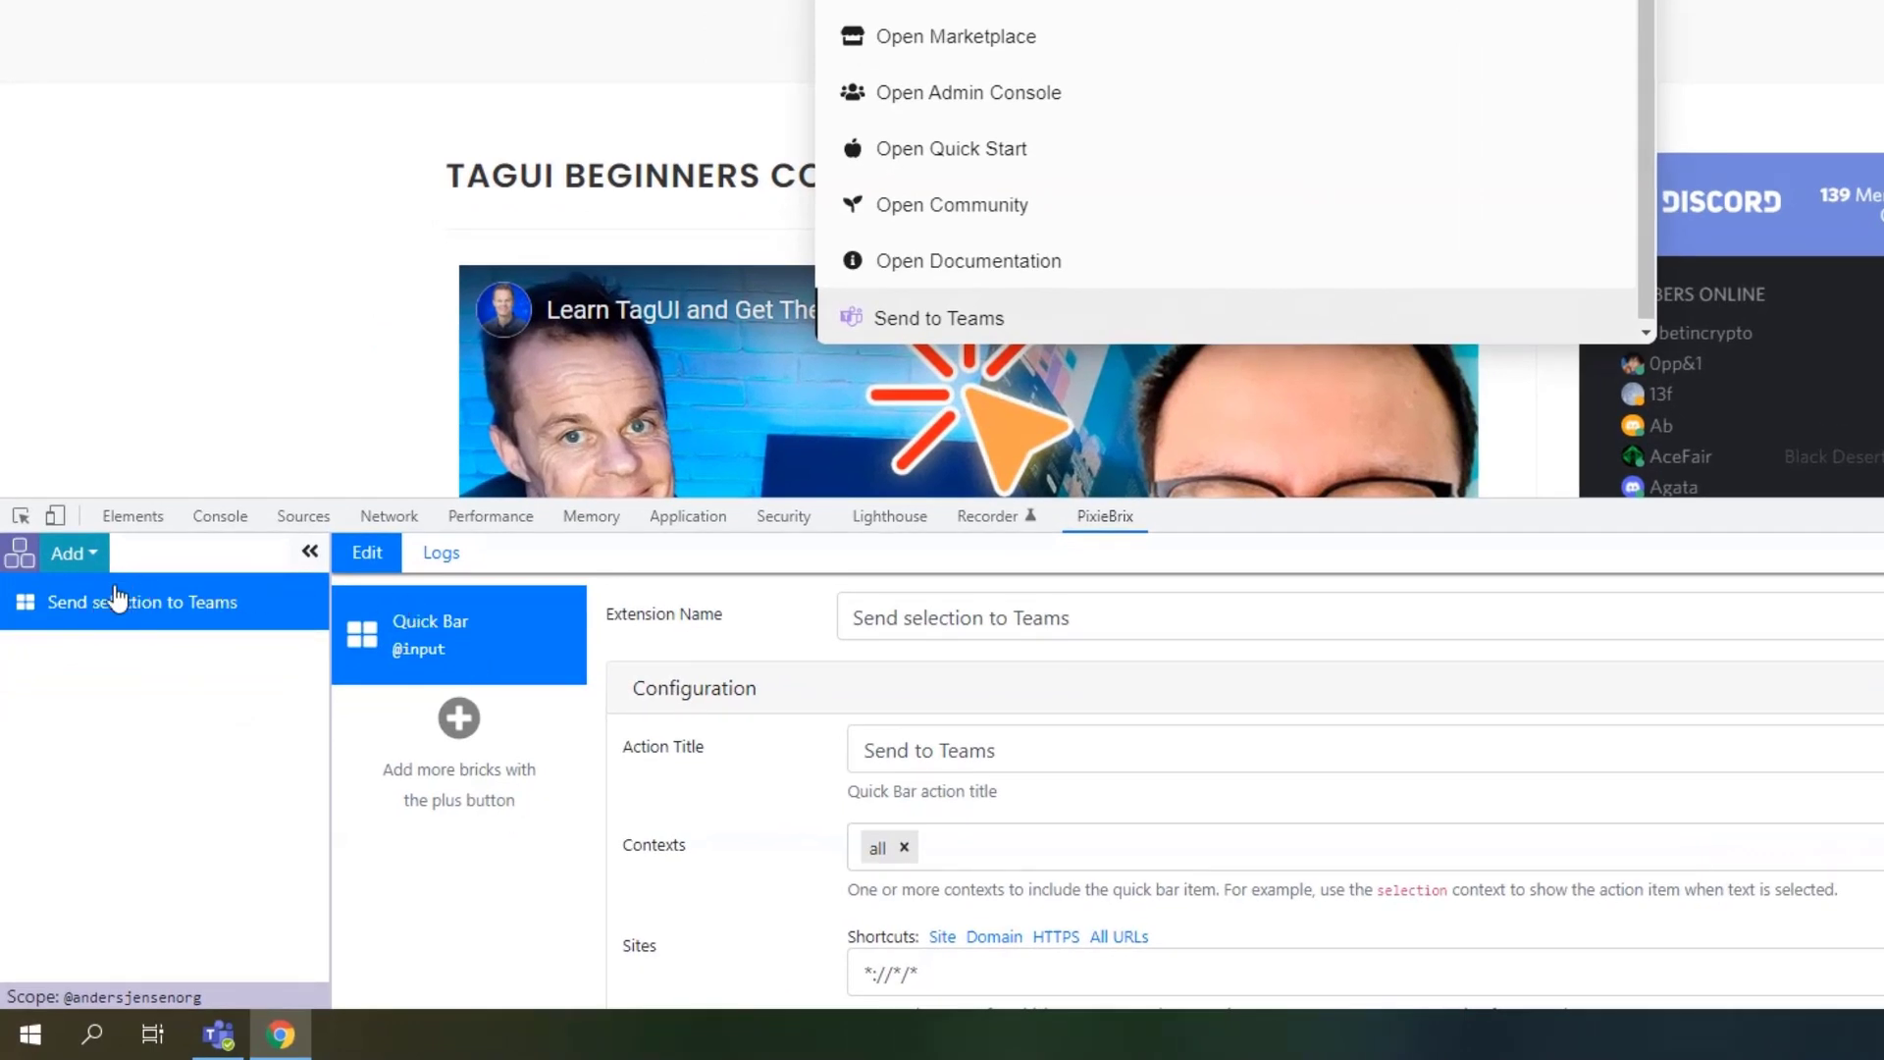
Add the 'Show a modal or sidebar form' brick after the Quick Bar step.
left_click(458, 720)
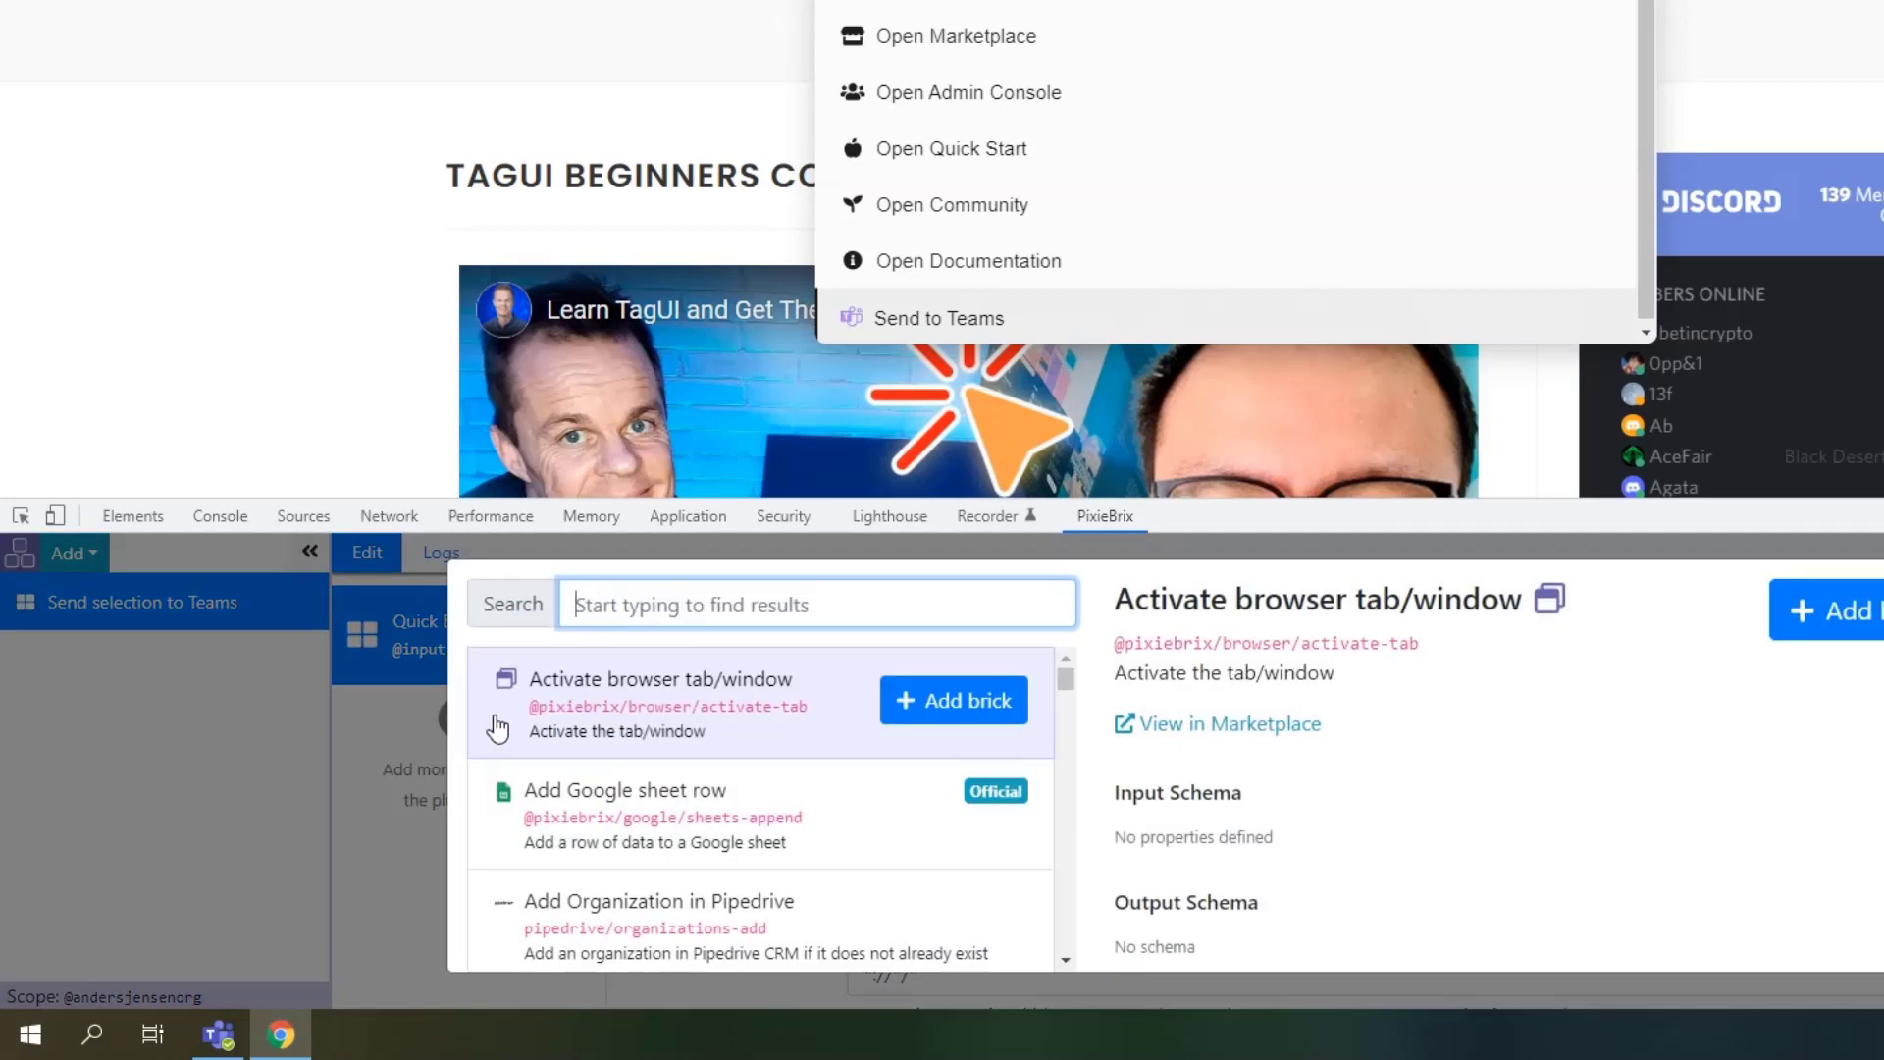
type("show a modal")
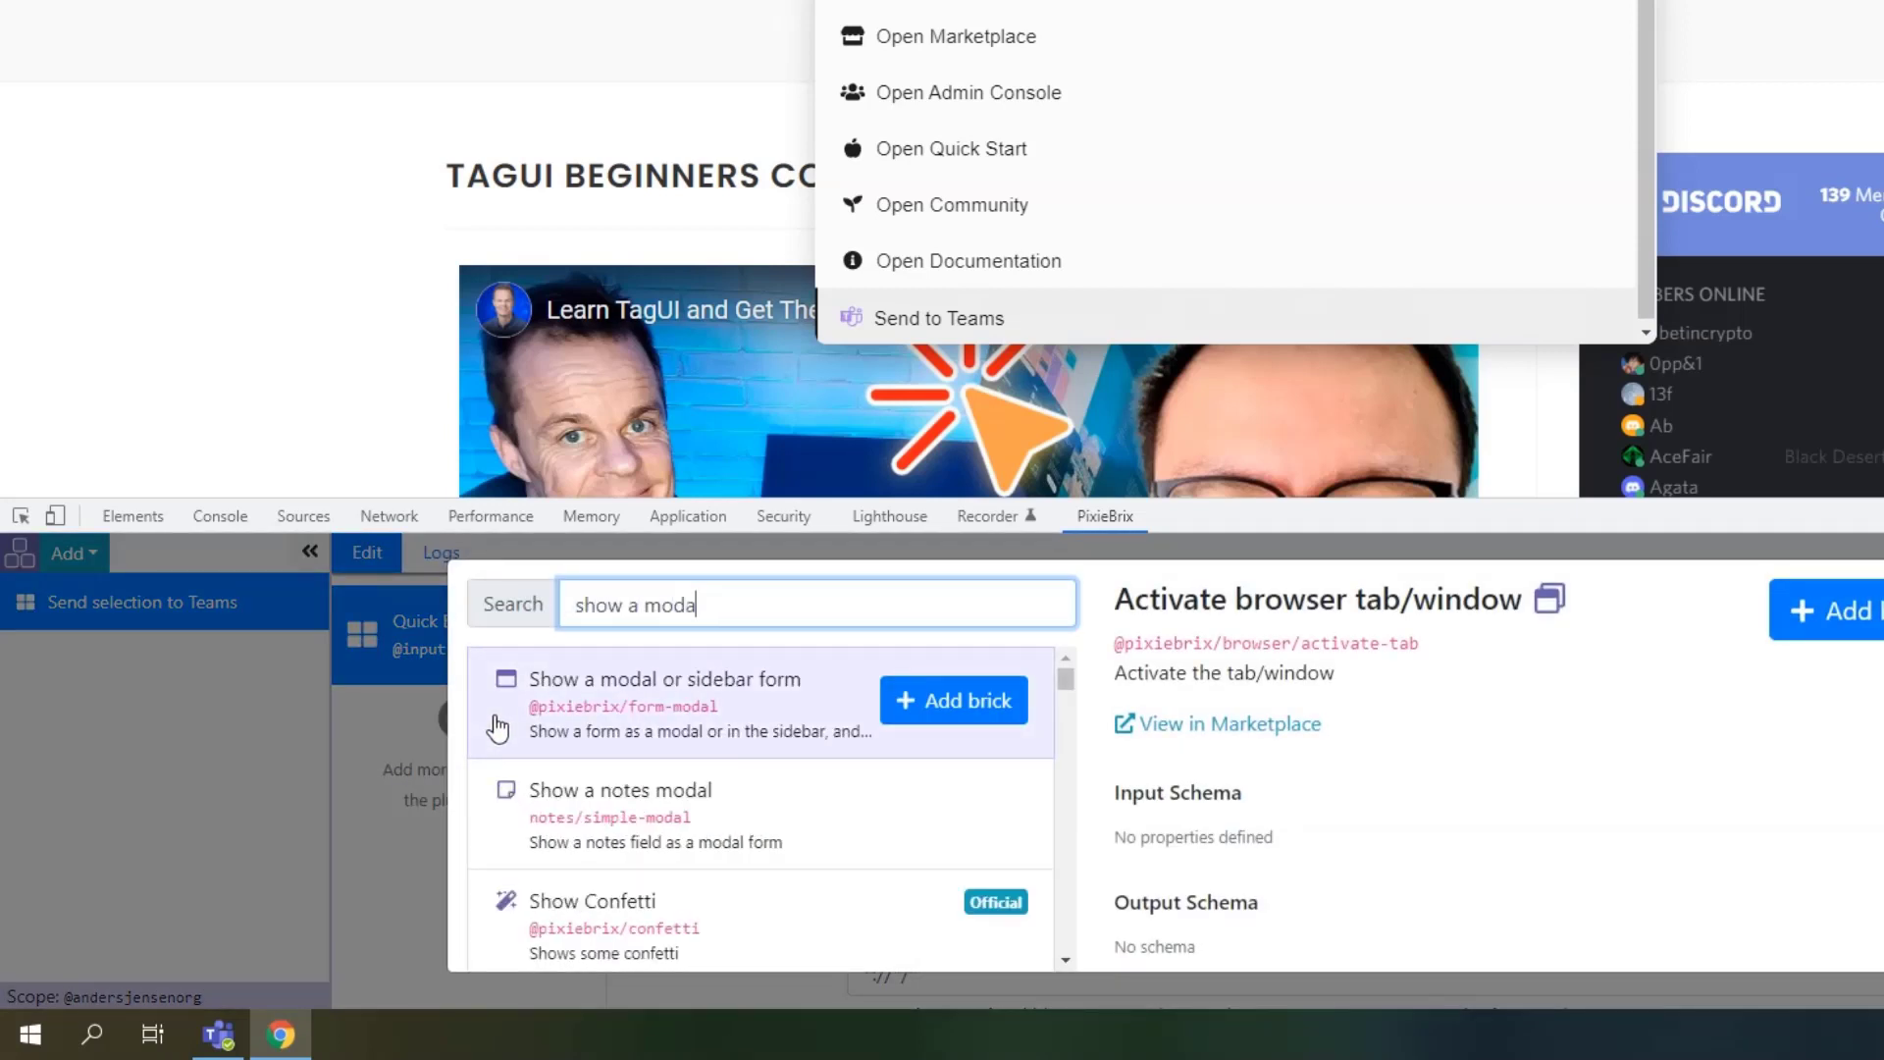
left_click(948, 709)
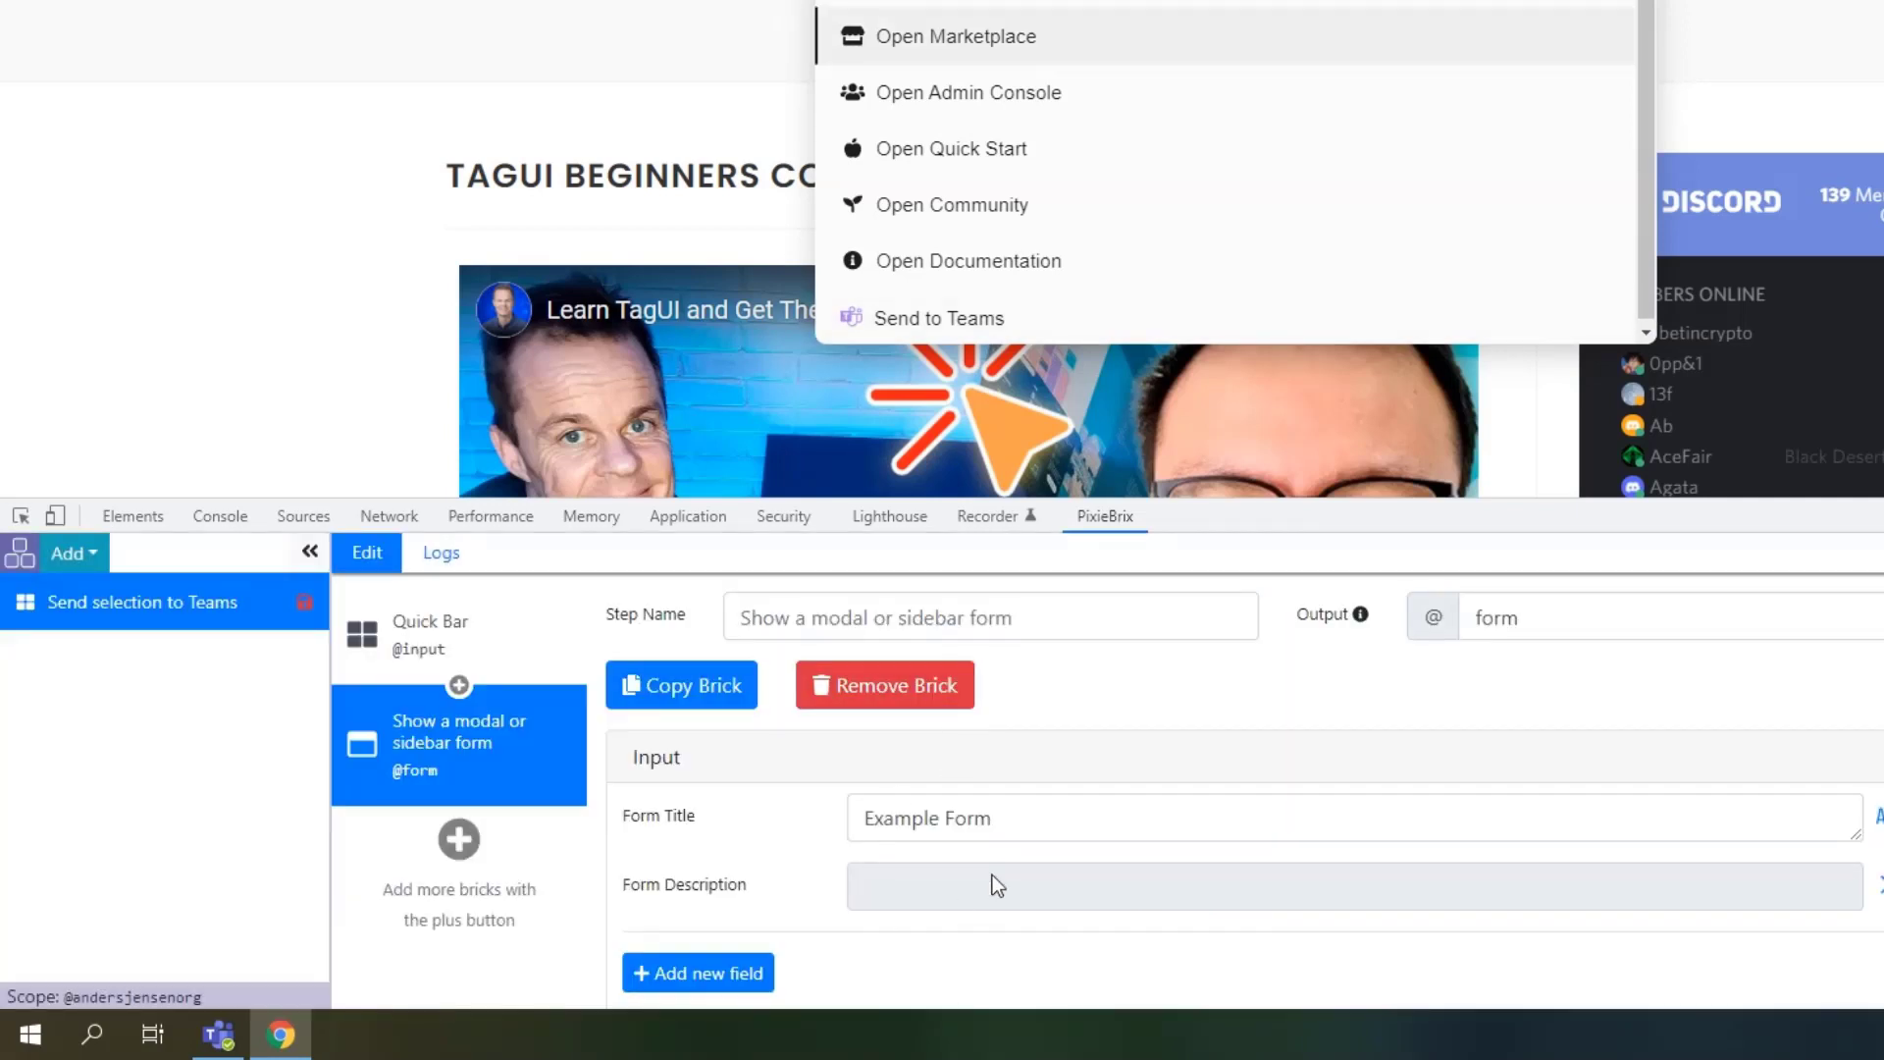
Rename the form title from Example Form to 'Description'.
triple_click(1010, 827)
type("Desr")
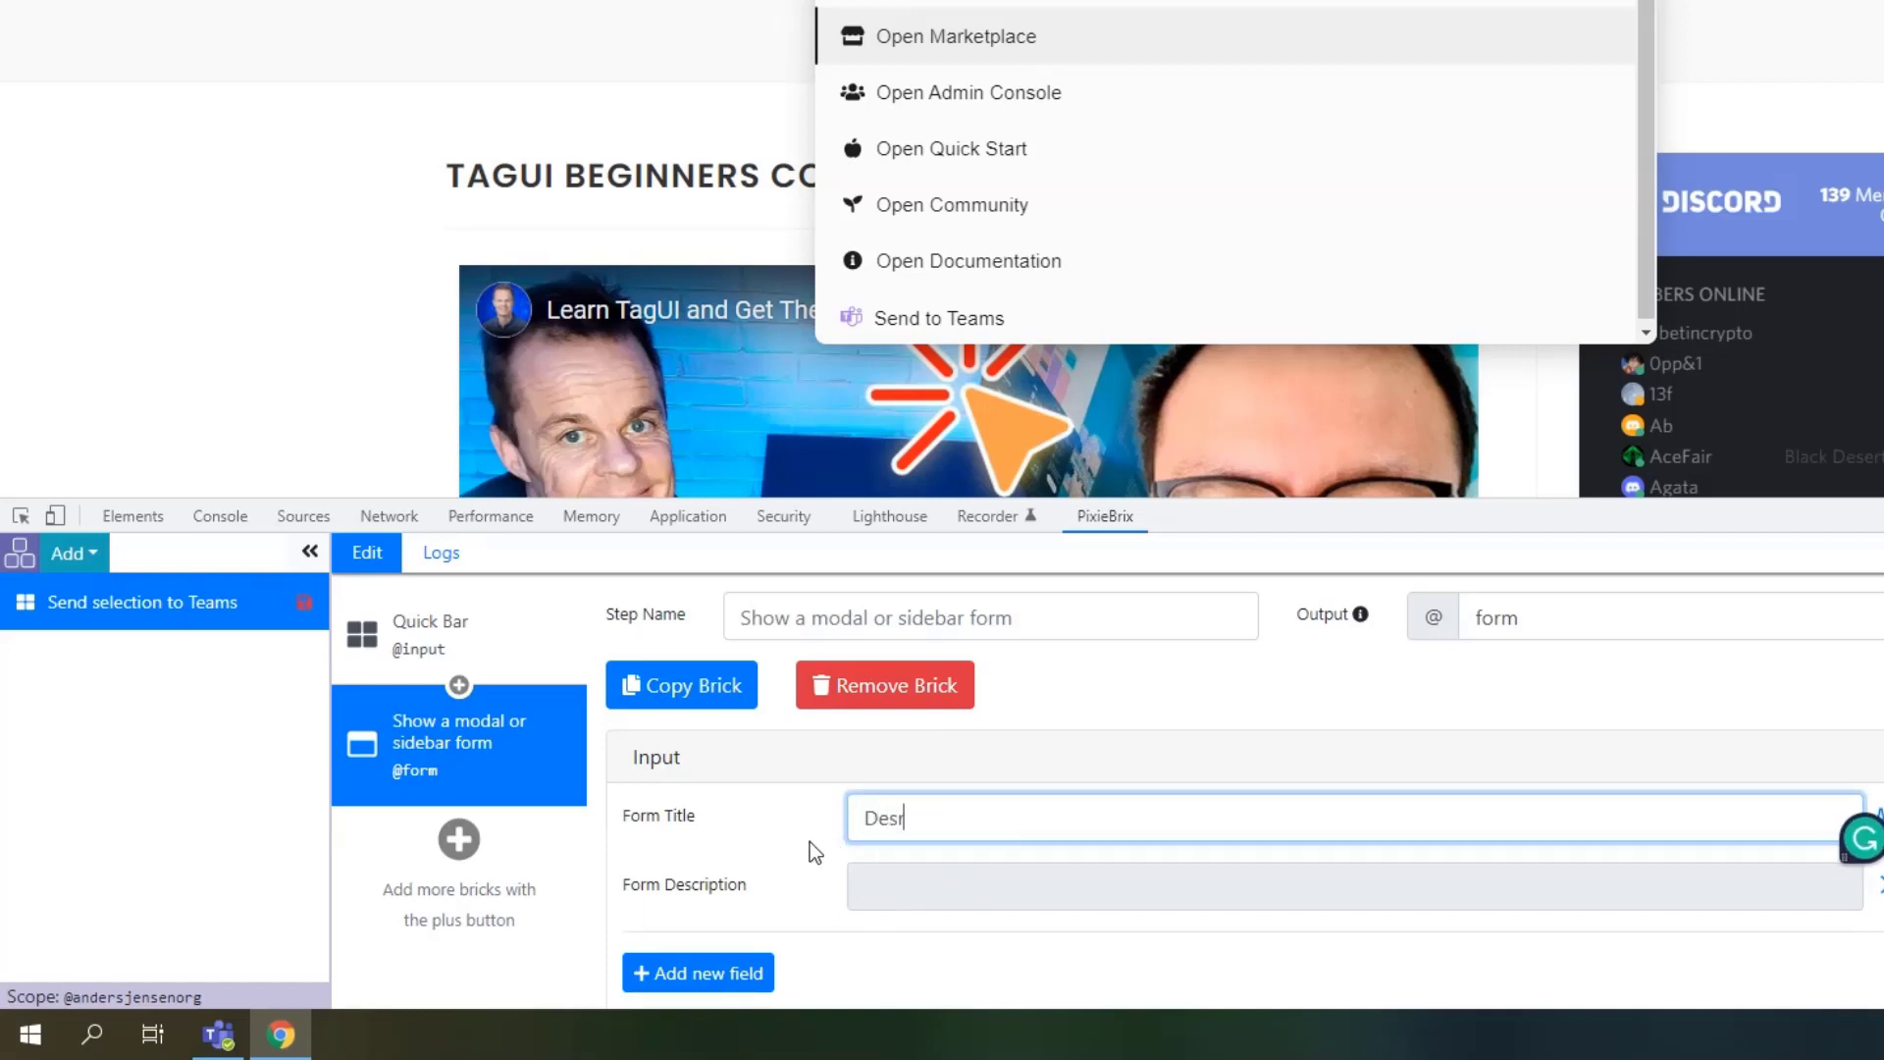
key("BackSpace")
type("cription")
scroll(885, 823, "down", 2)
scroll(884, 823, "down", 4)
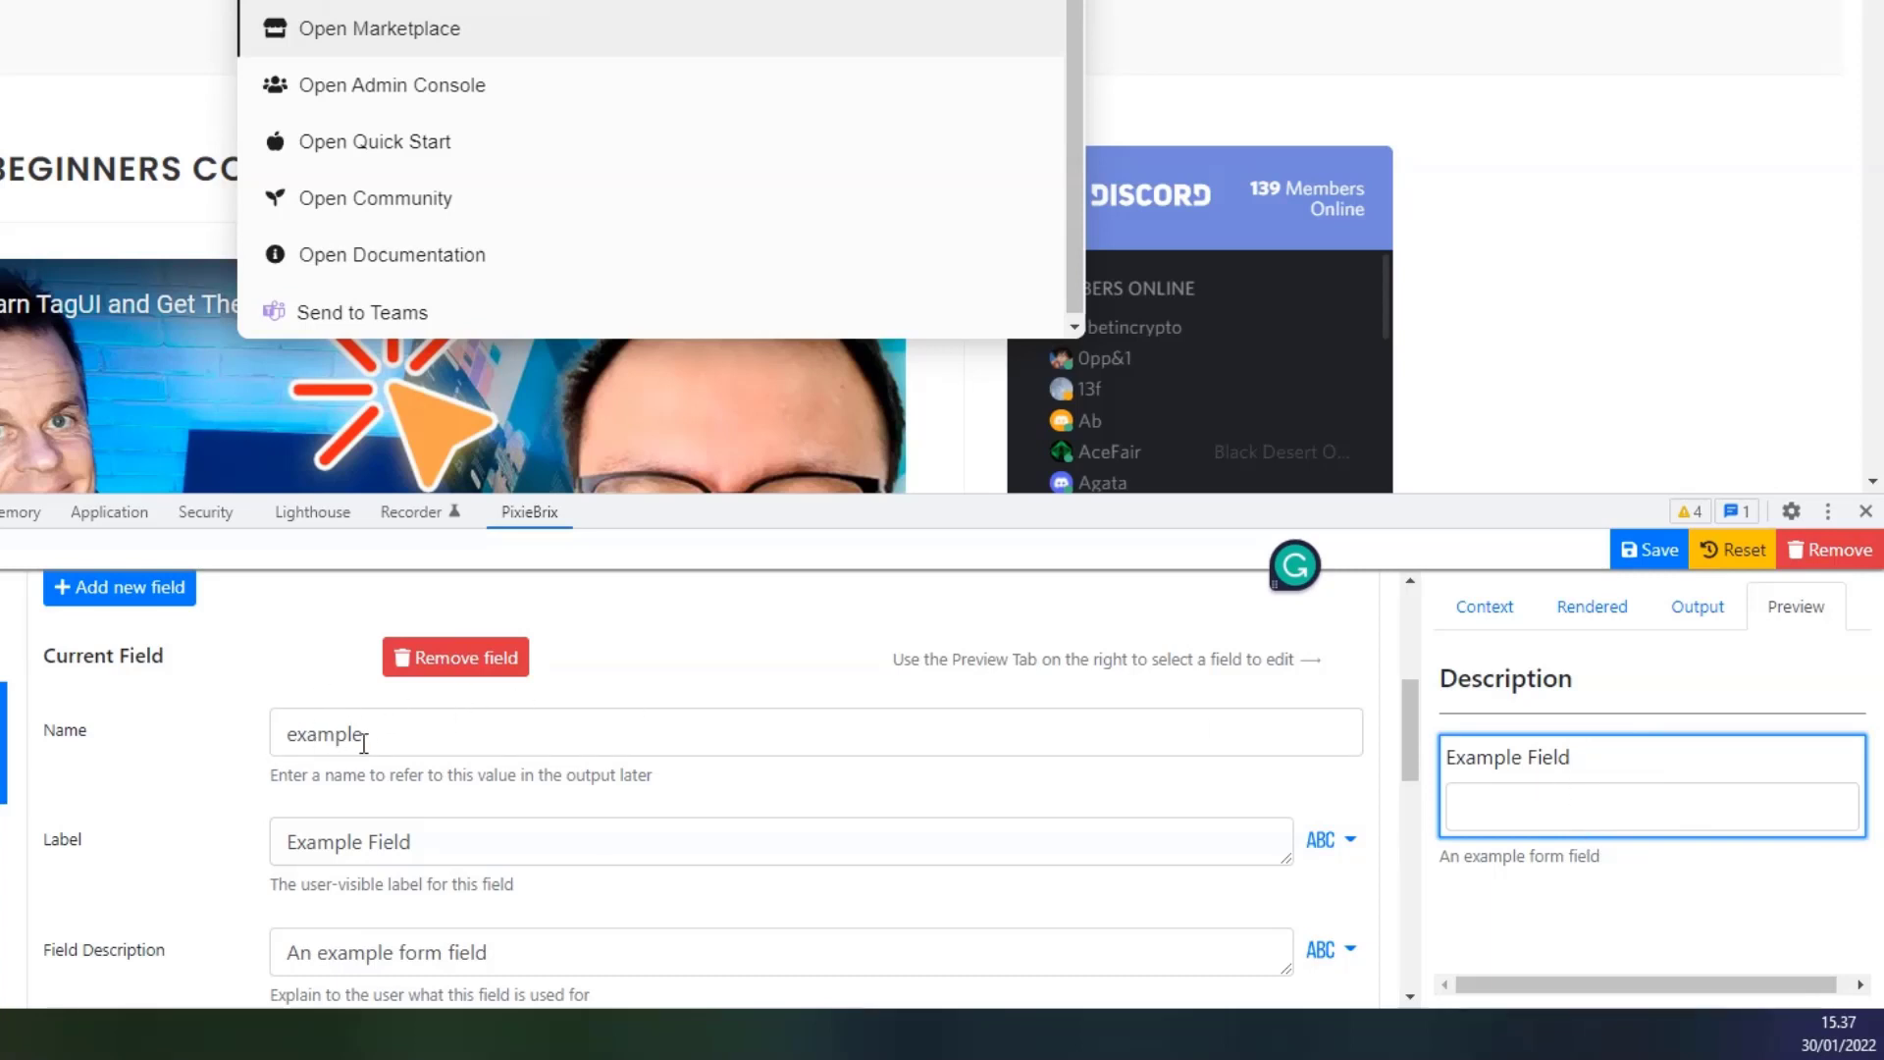
Name the field 'description', label it 'Add a description of the link', with help text 'Link description'.
left_click_drag(365, 735, 248, 748)
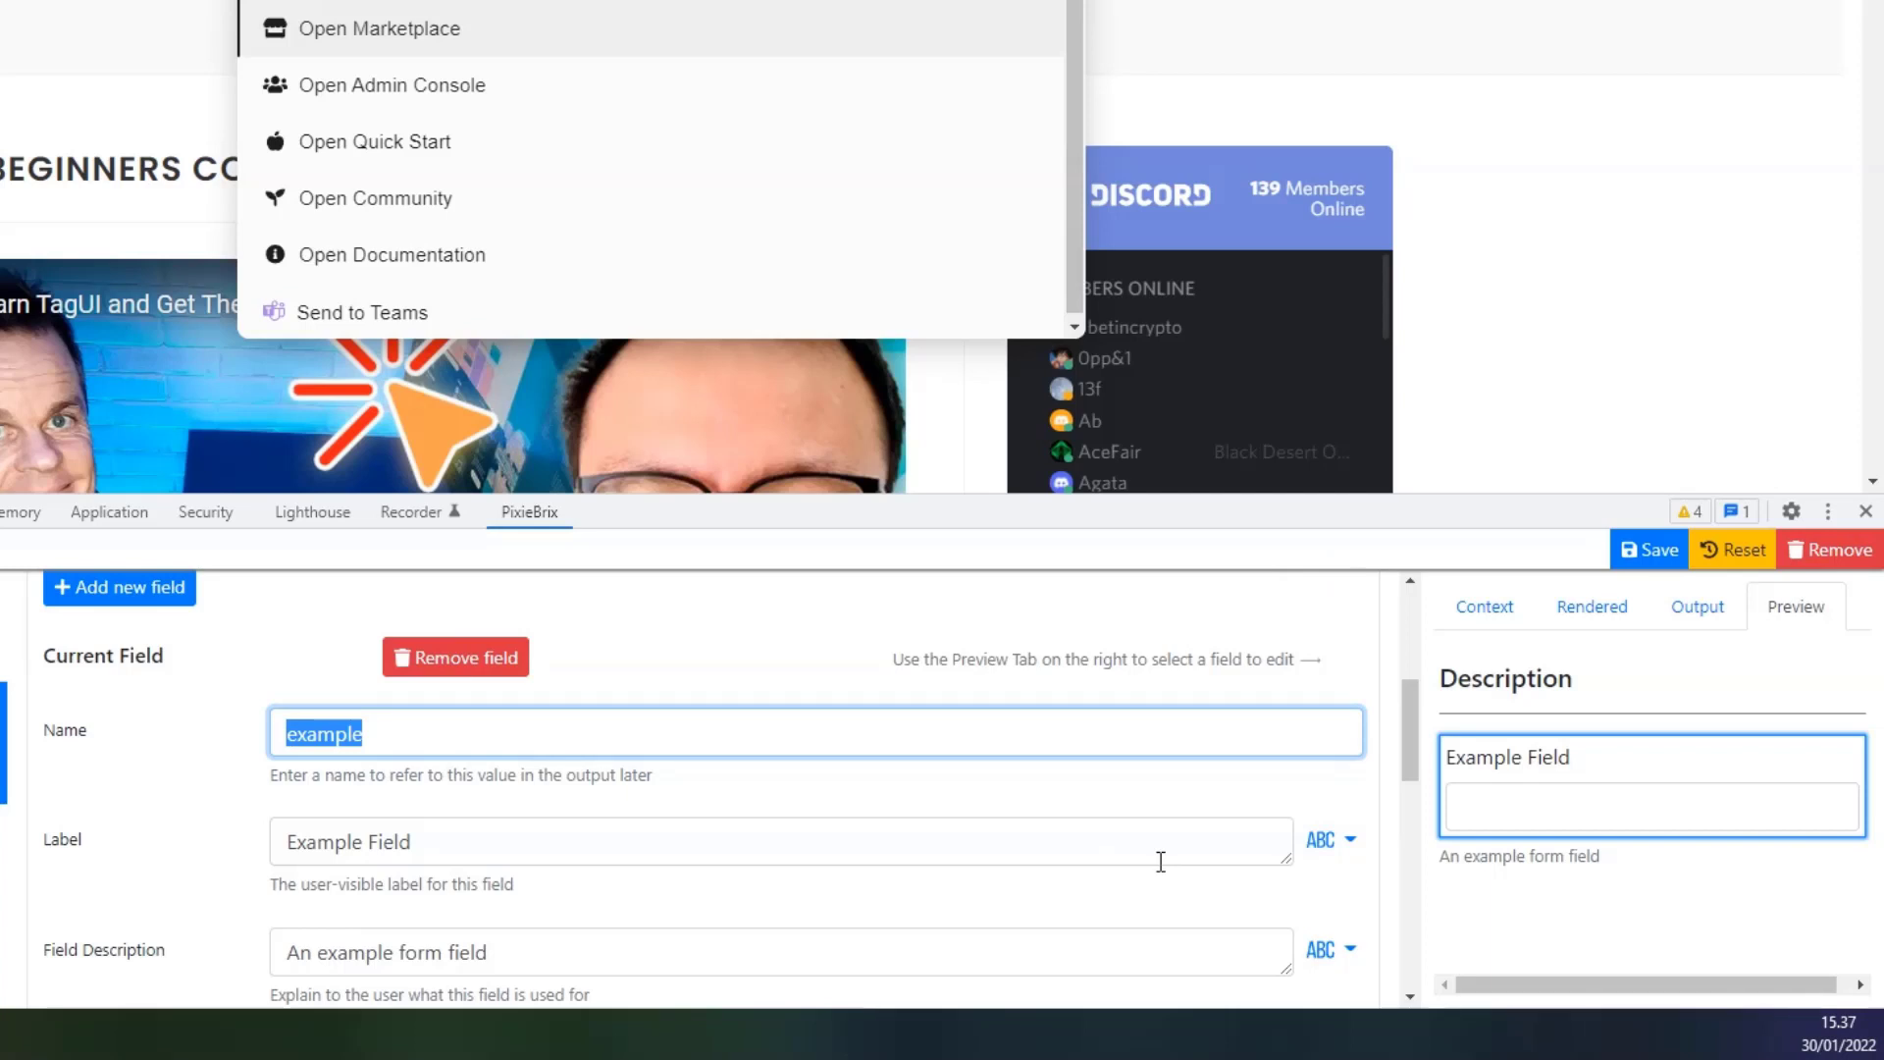
type("des")
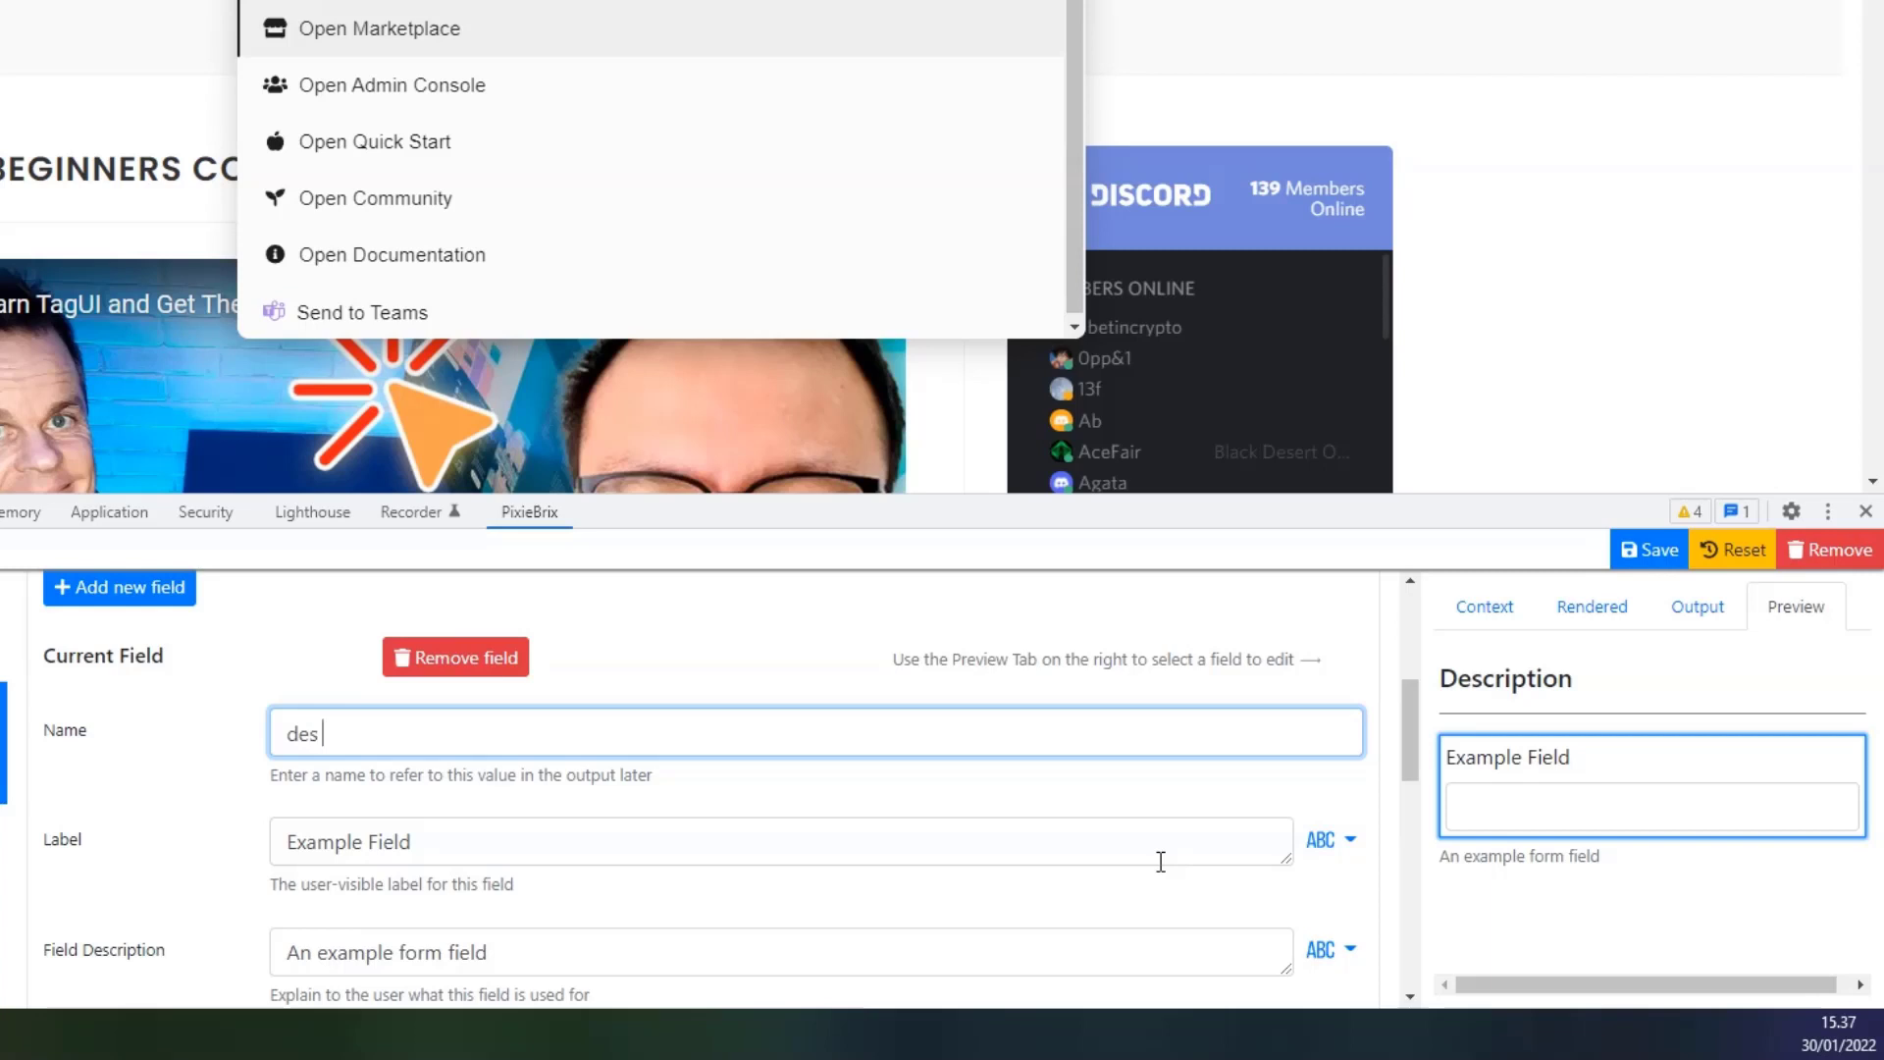
type("cription")
triple_click(471, 841)
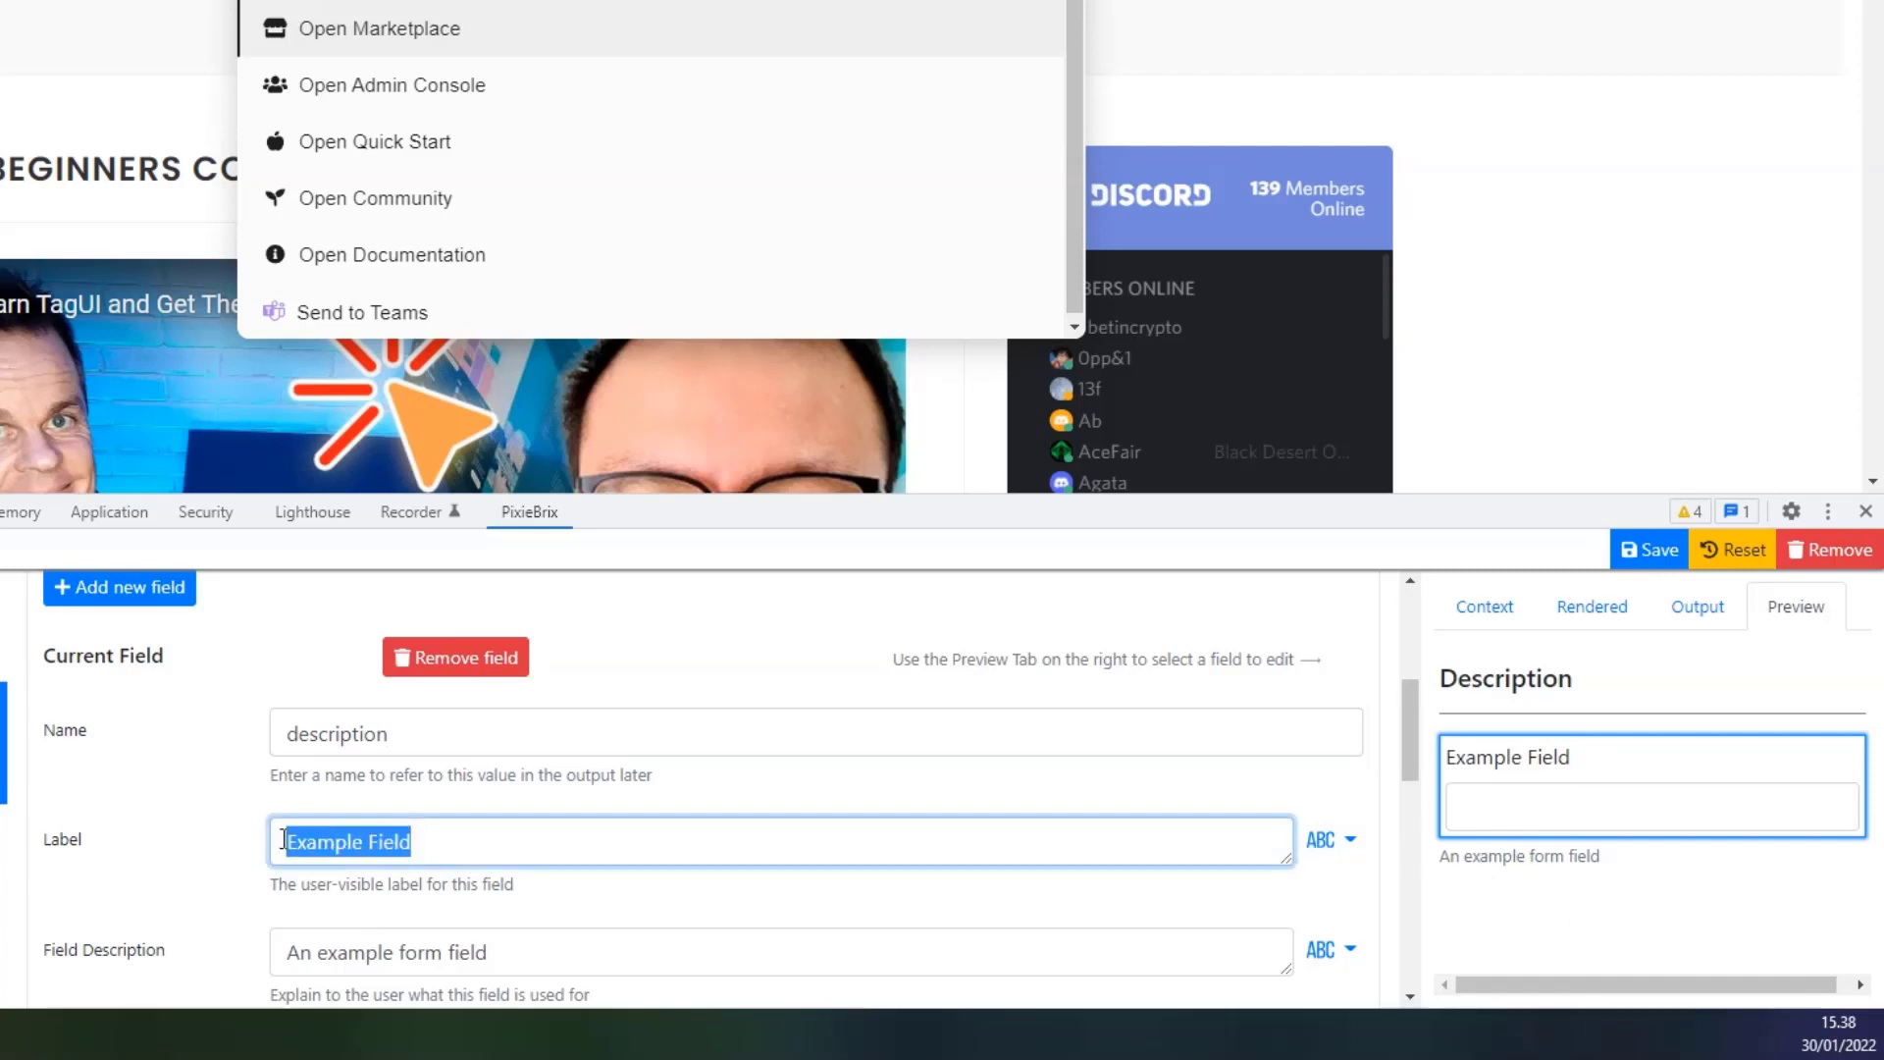
type("Add a de")
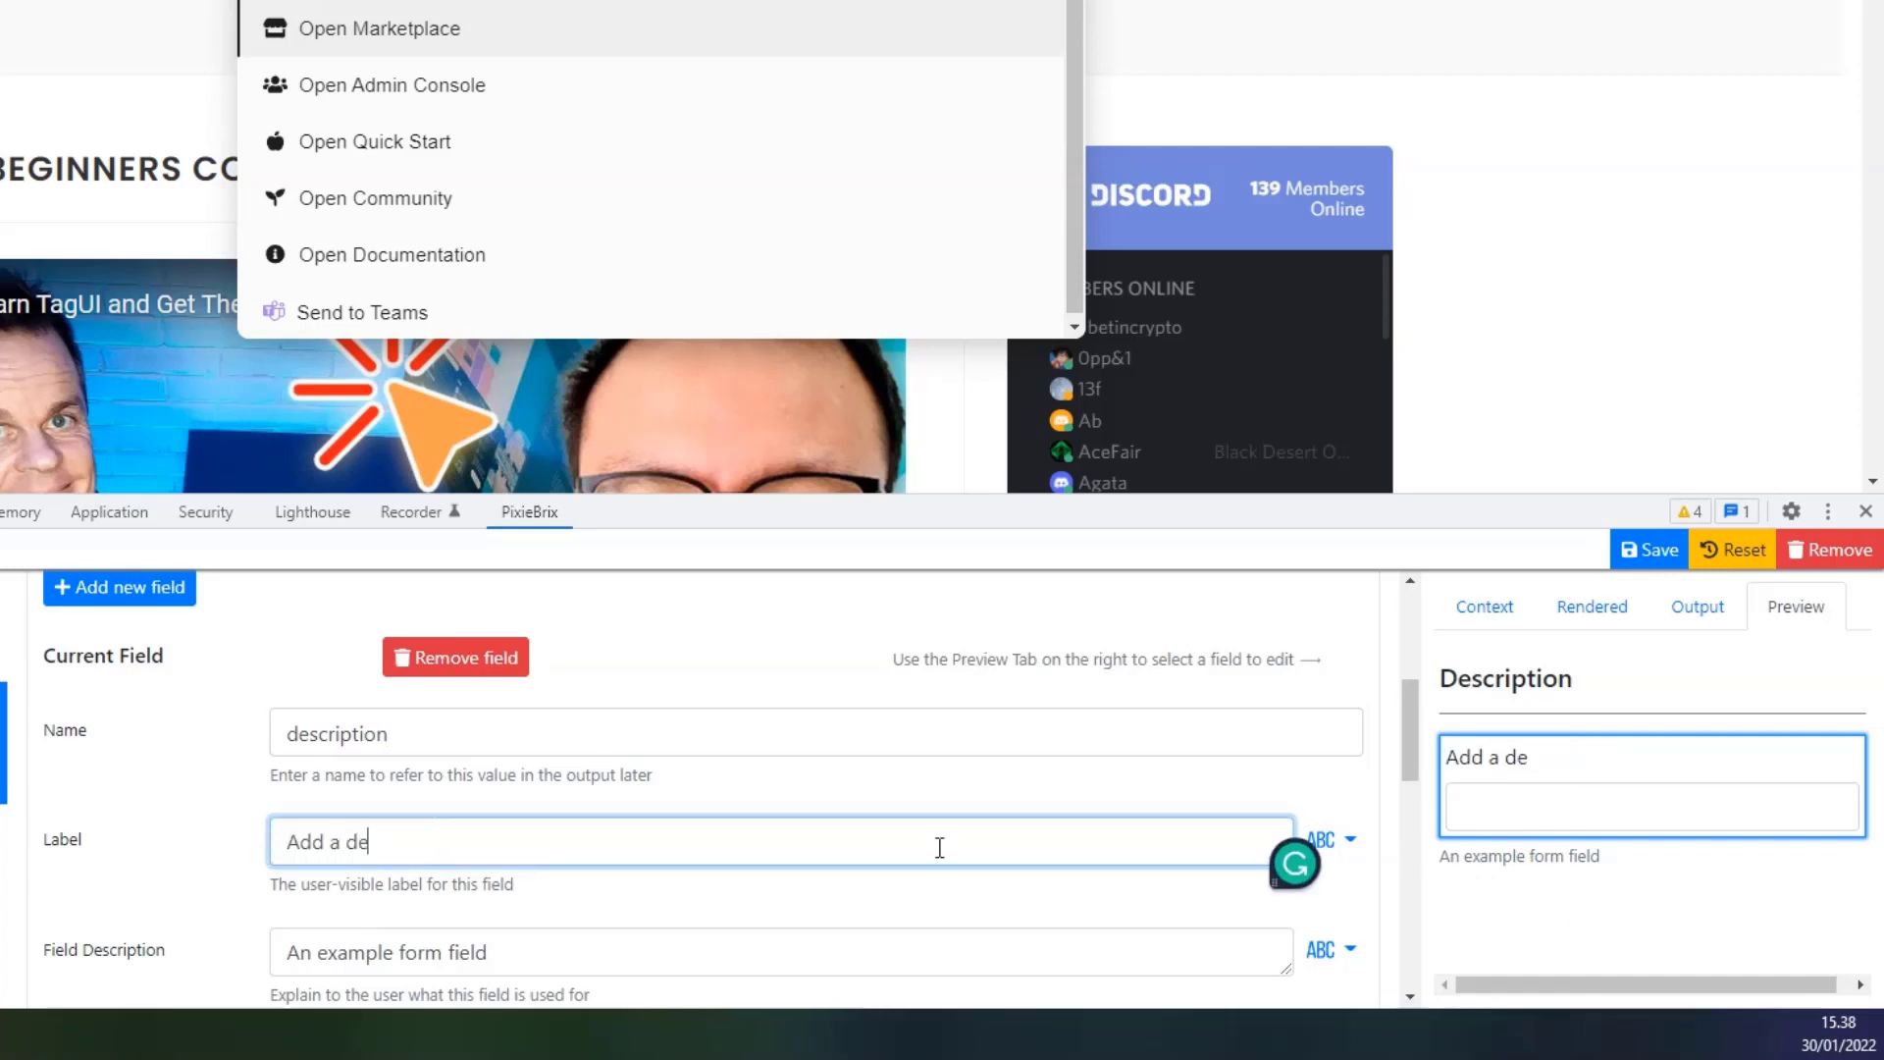
type("scription")
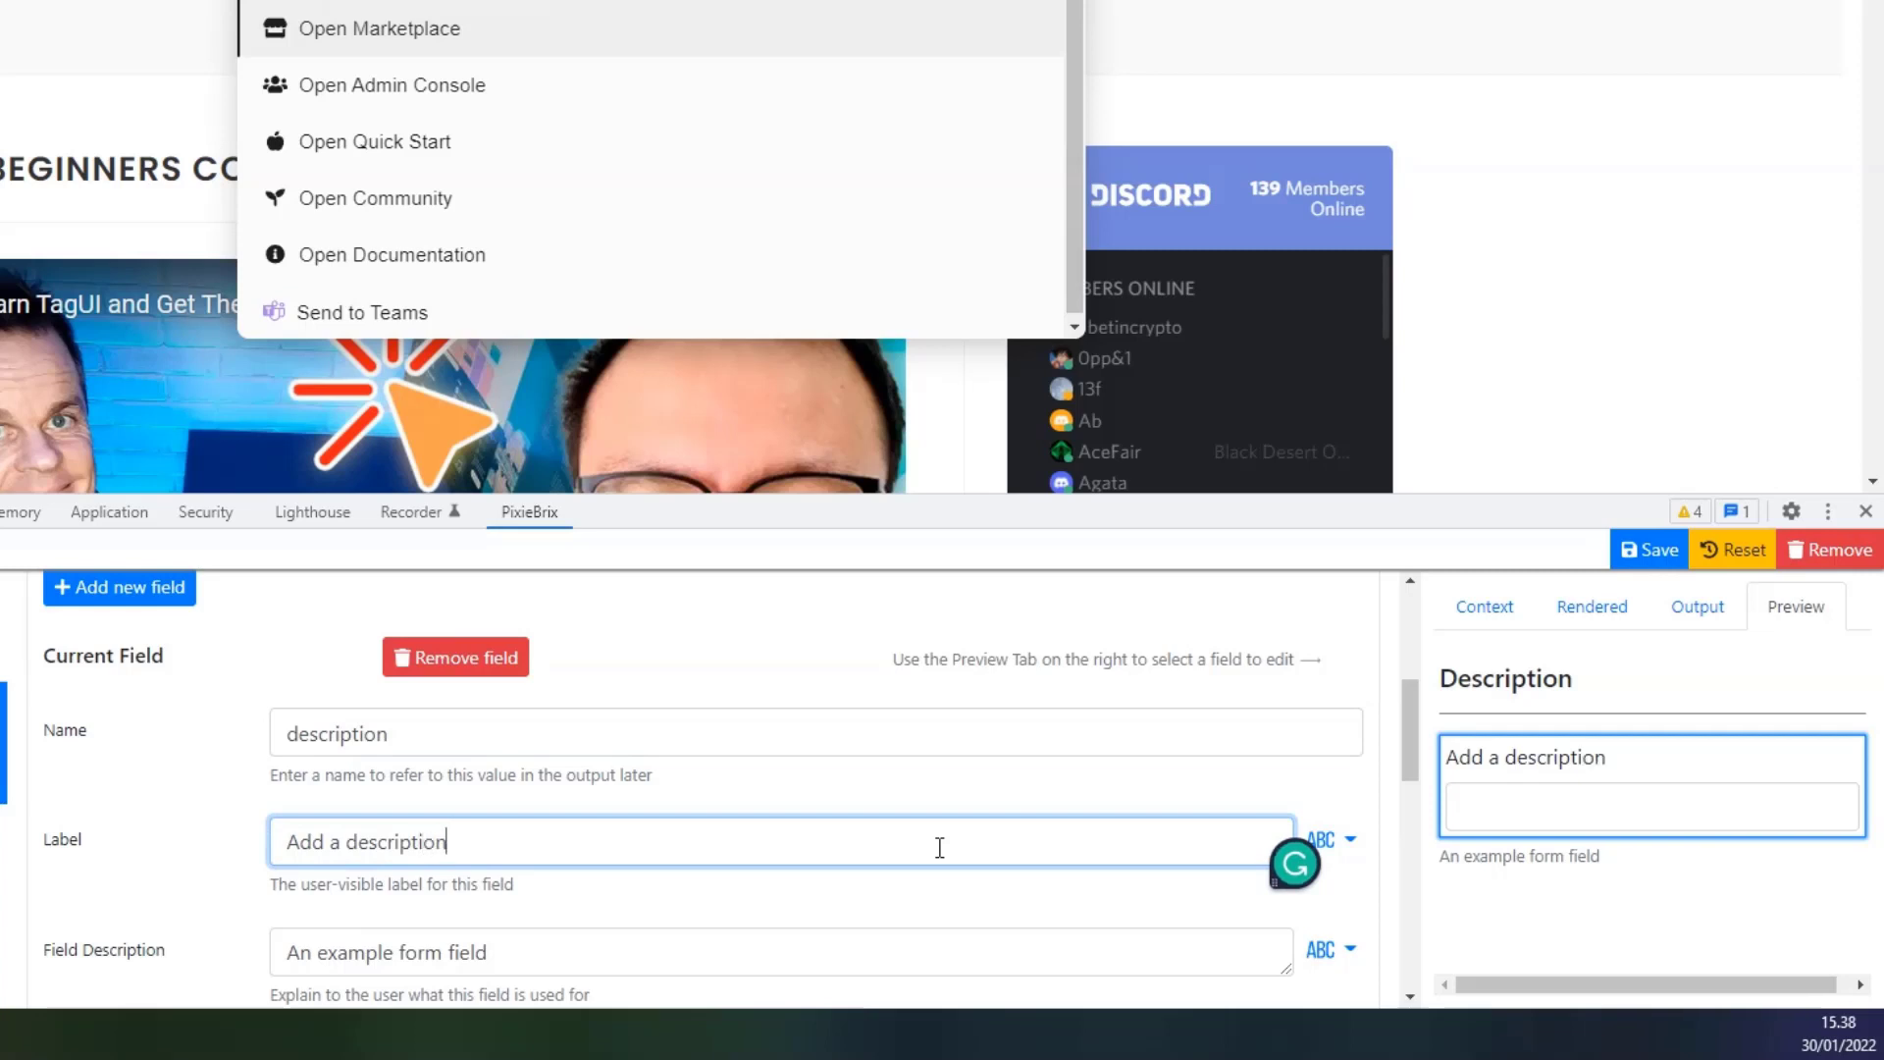
type(" of the link")
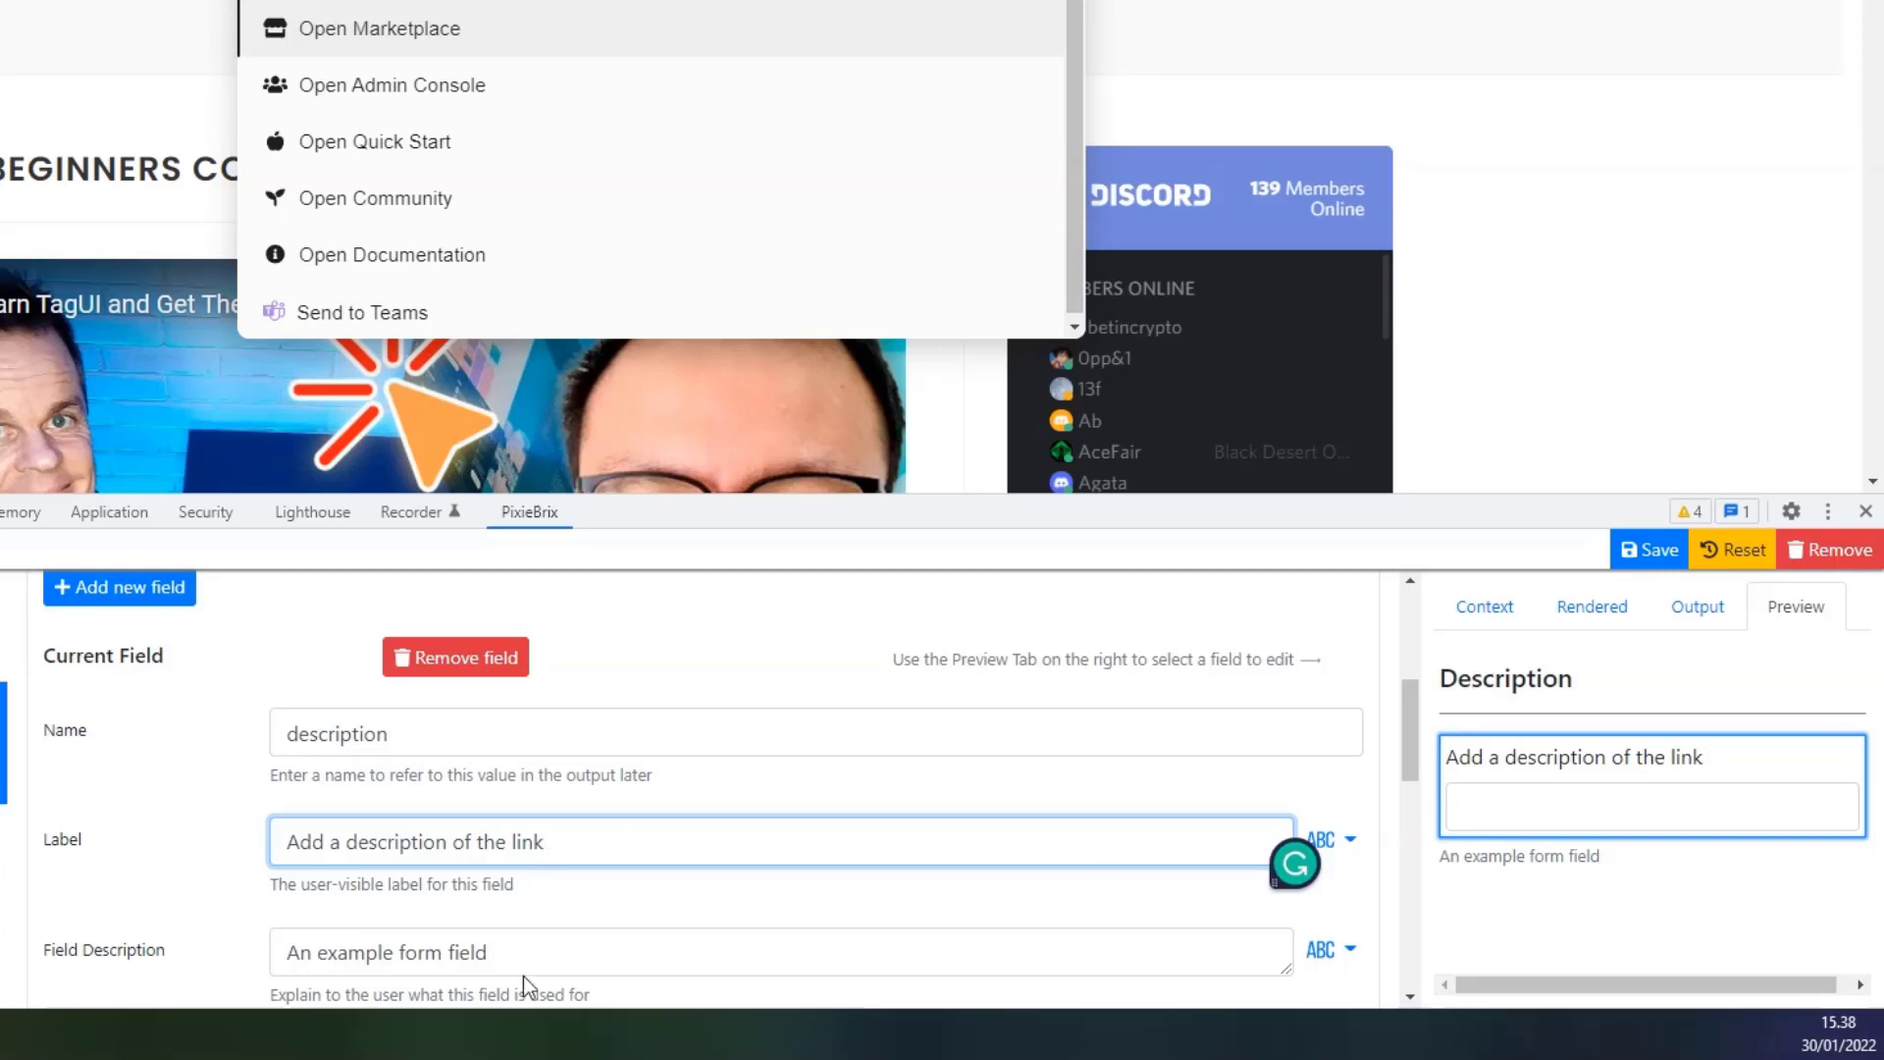
key("Tab")
type("Lin")
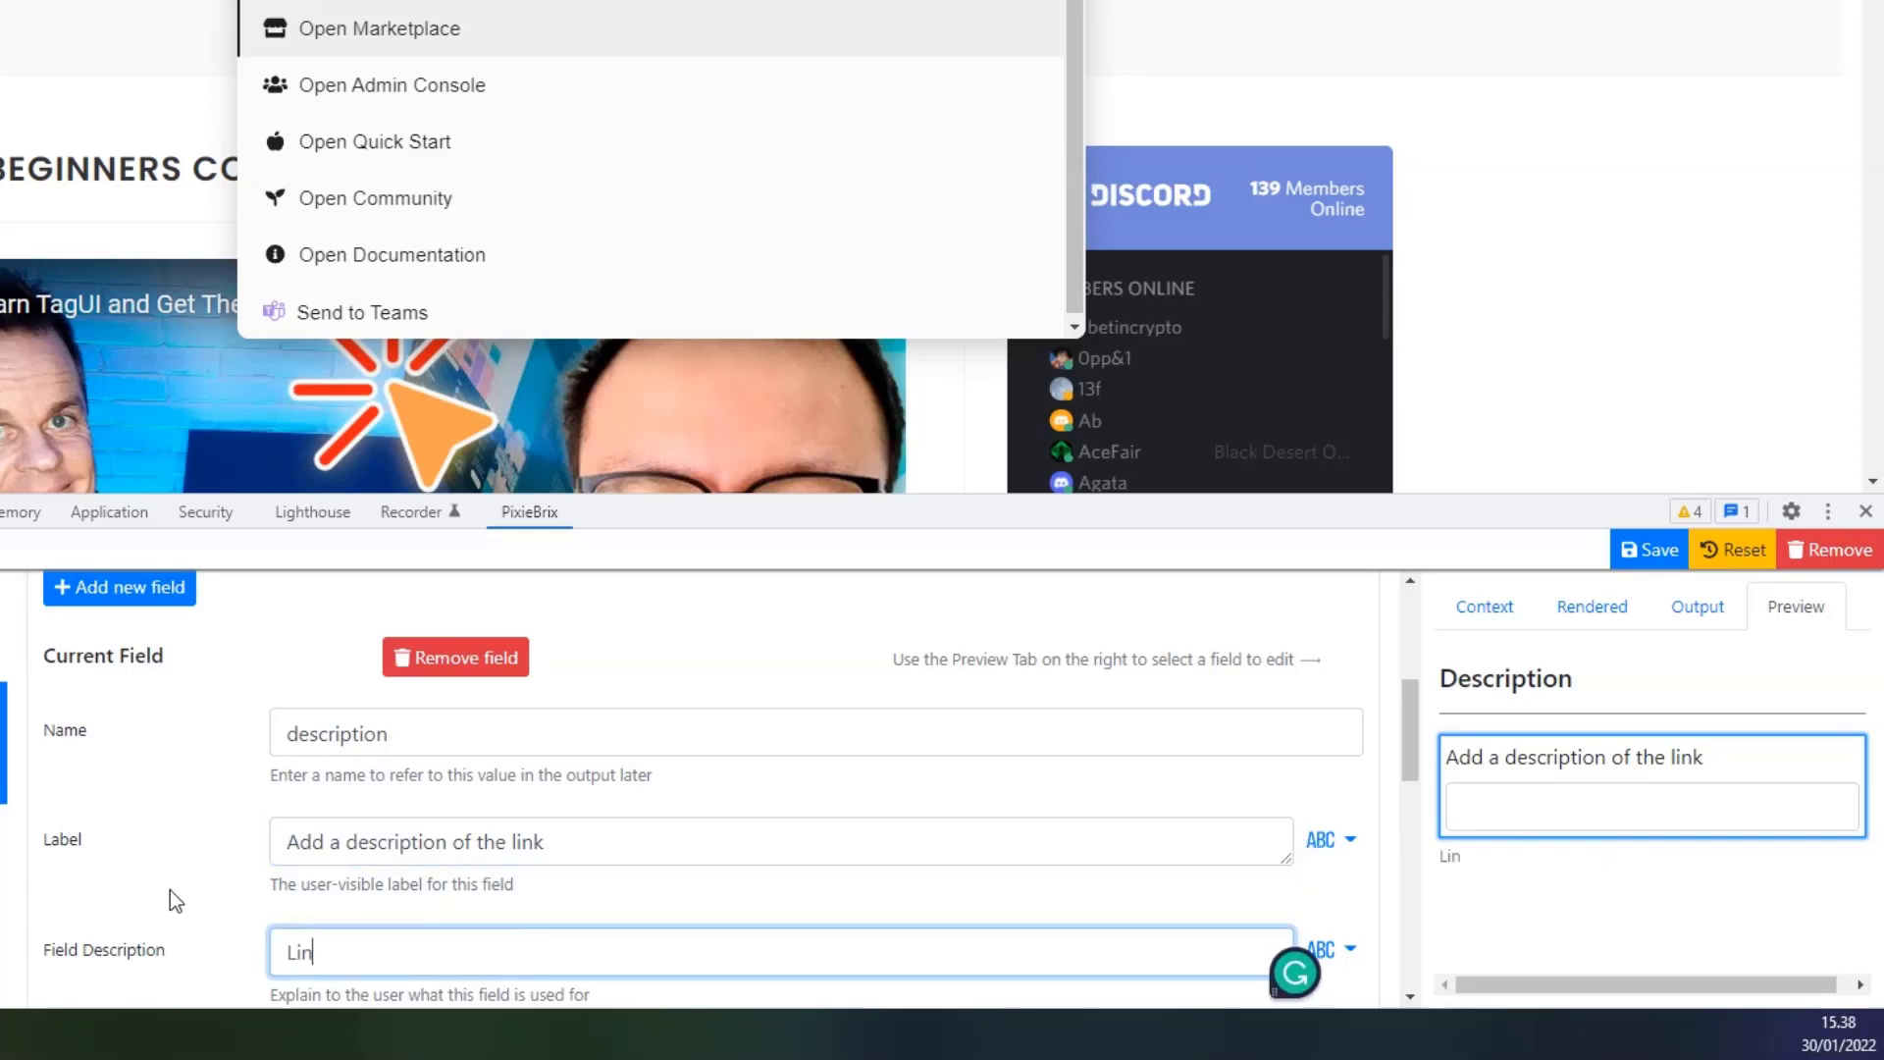
type("k description")
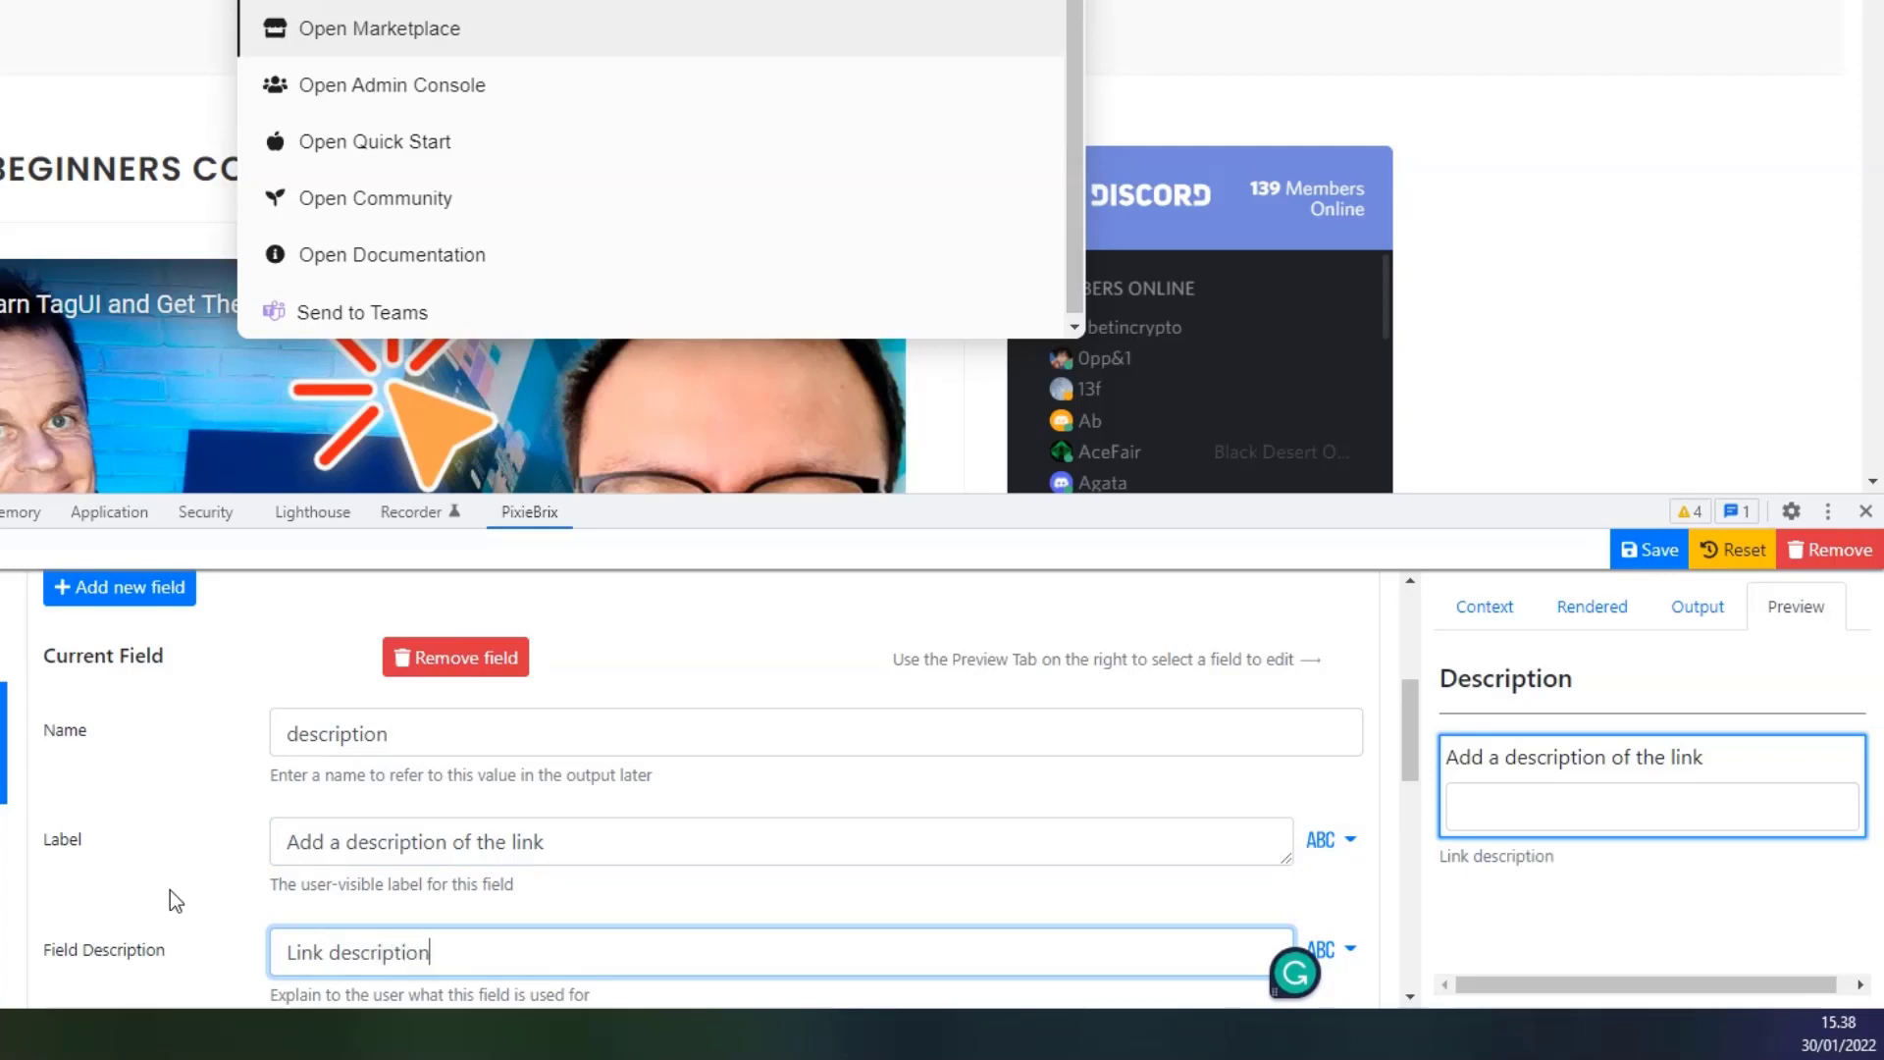
scroll(240, 821, "down", 1)
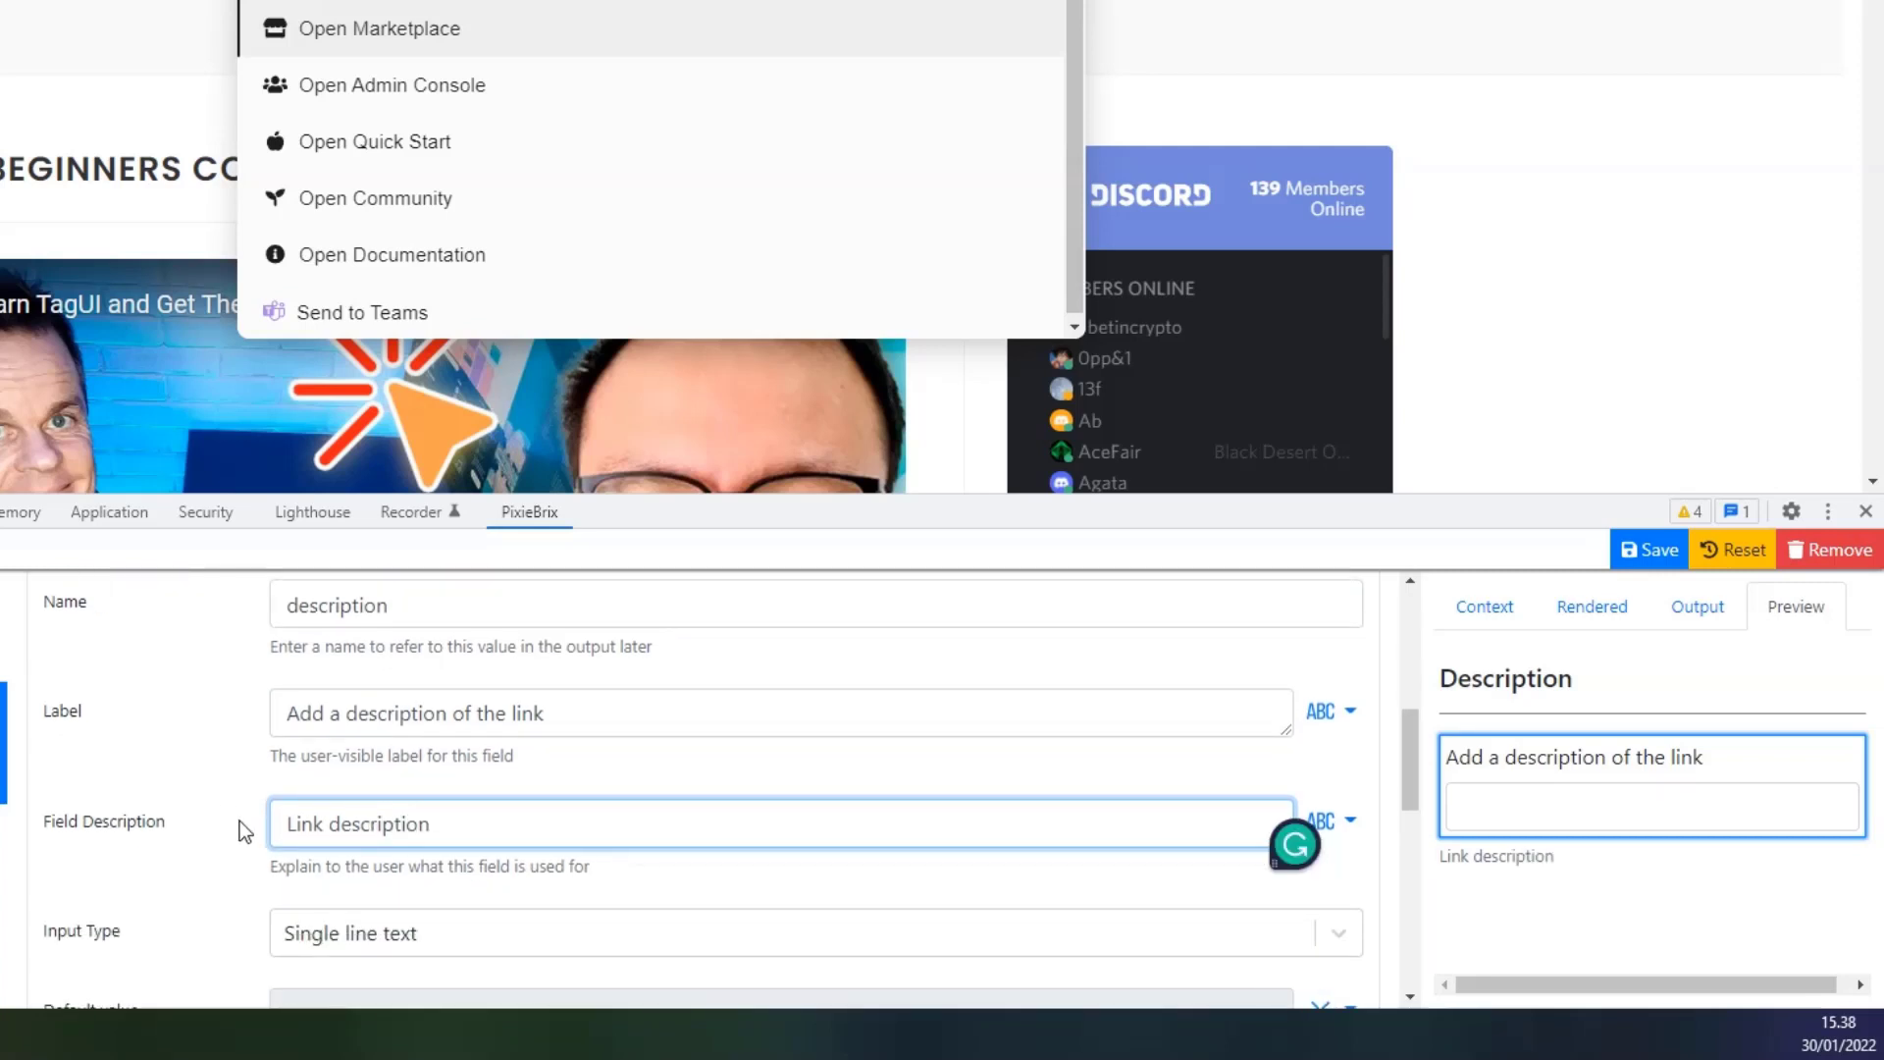
Keep the field as single line text and change the submit button caption to 'Teams'.
scroll(232, 838, "down", 1)
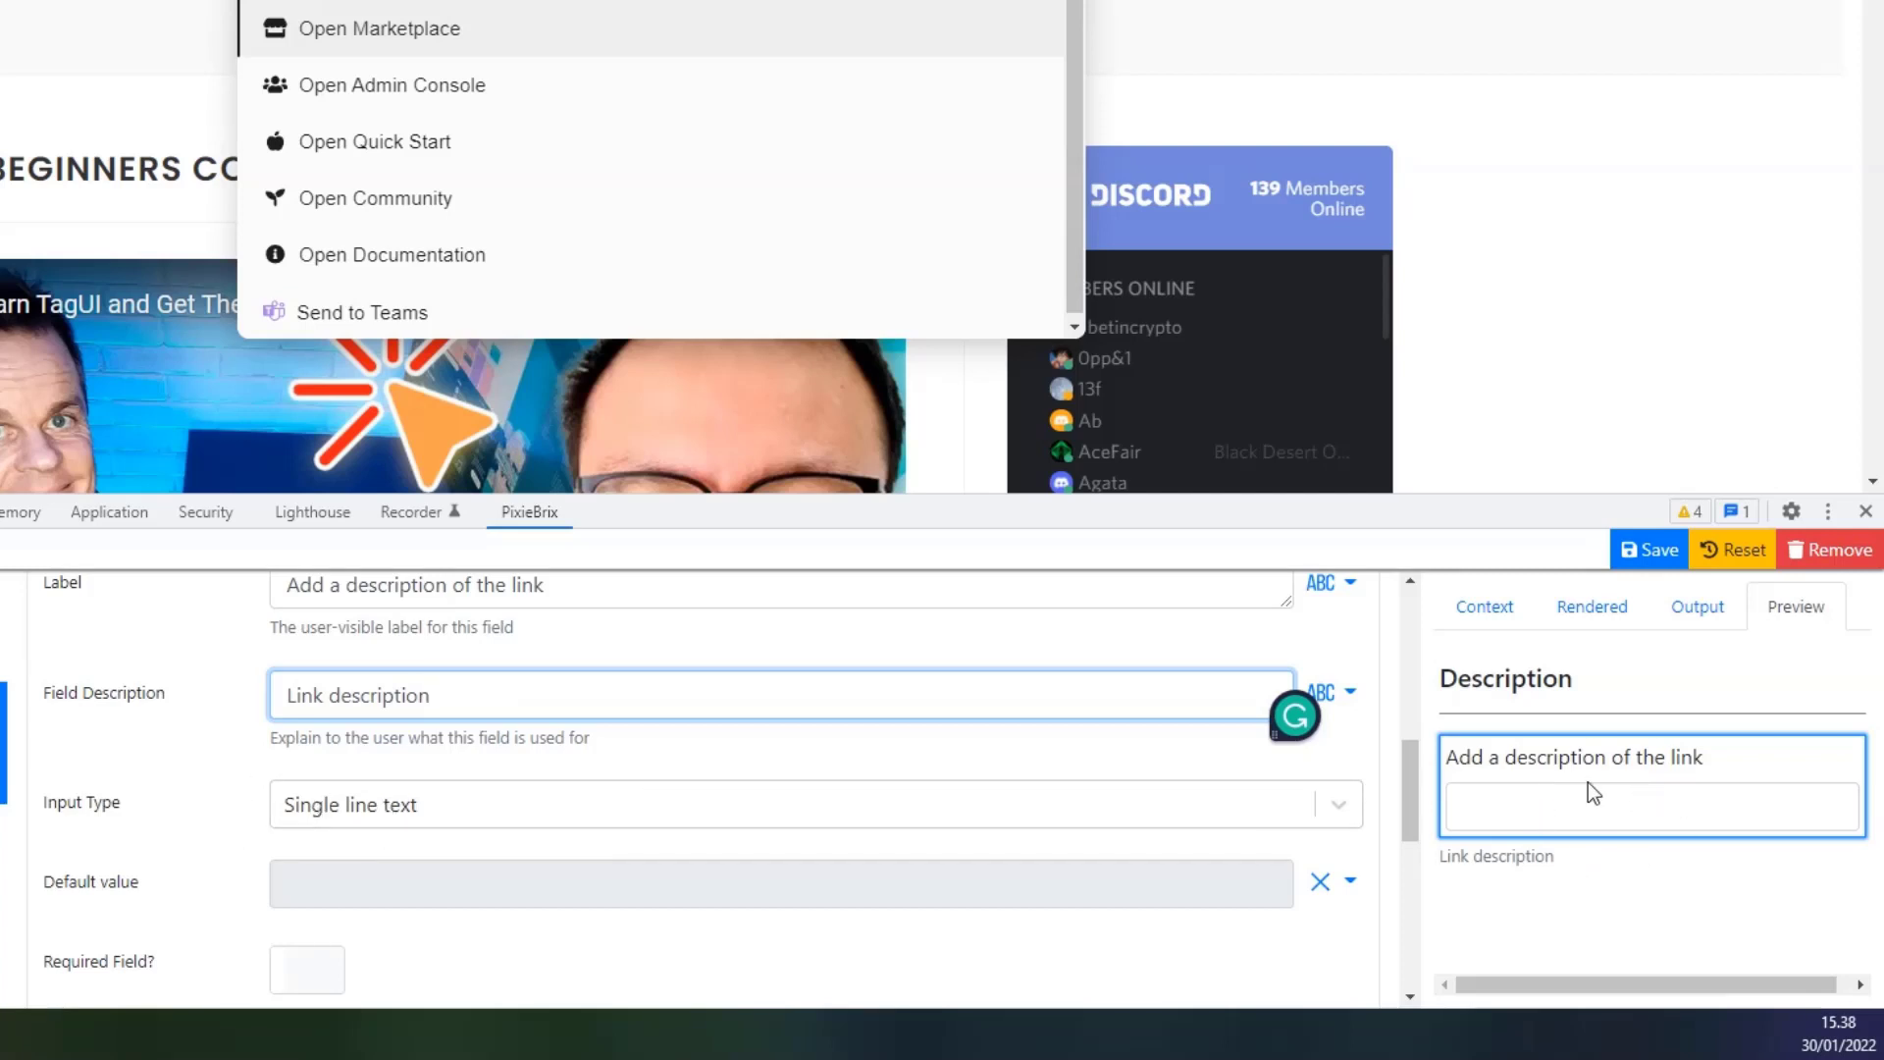
left_click(1343, 813)
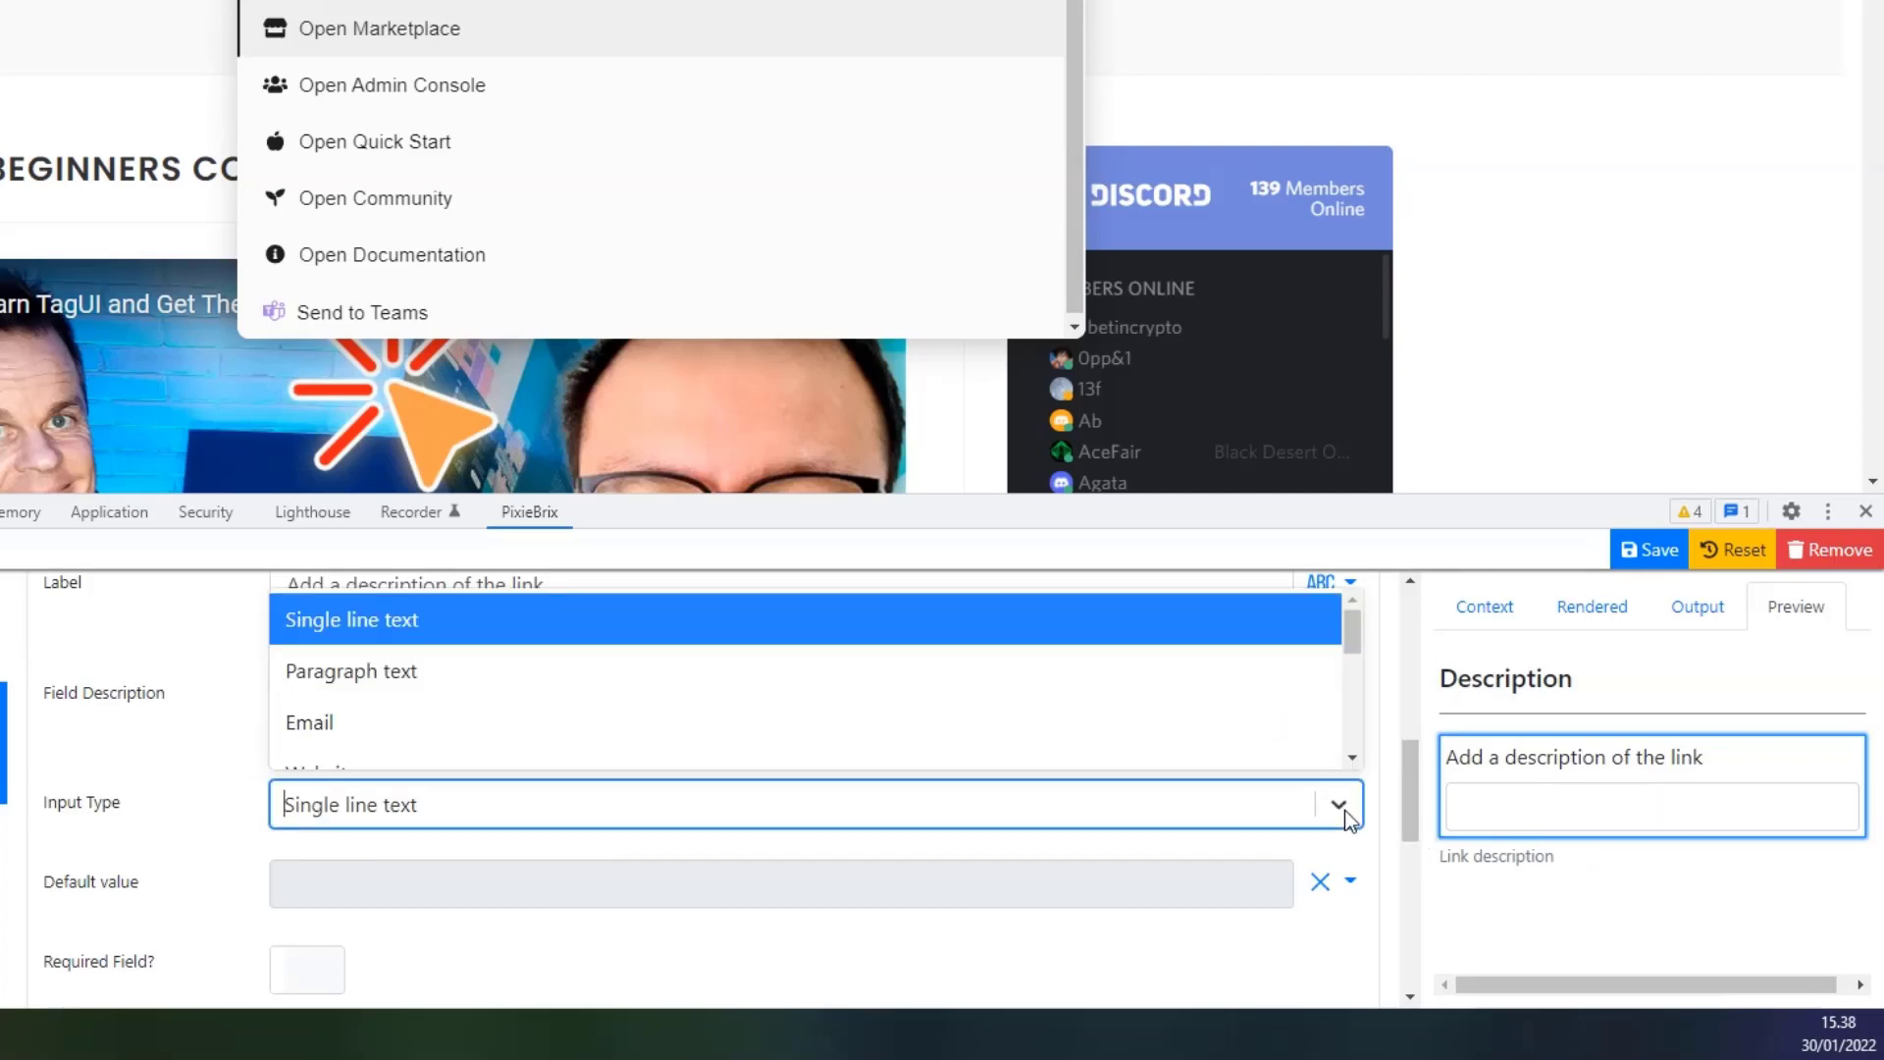
left_click(508, 853)
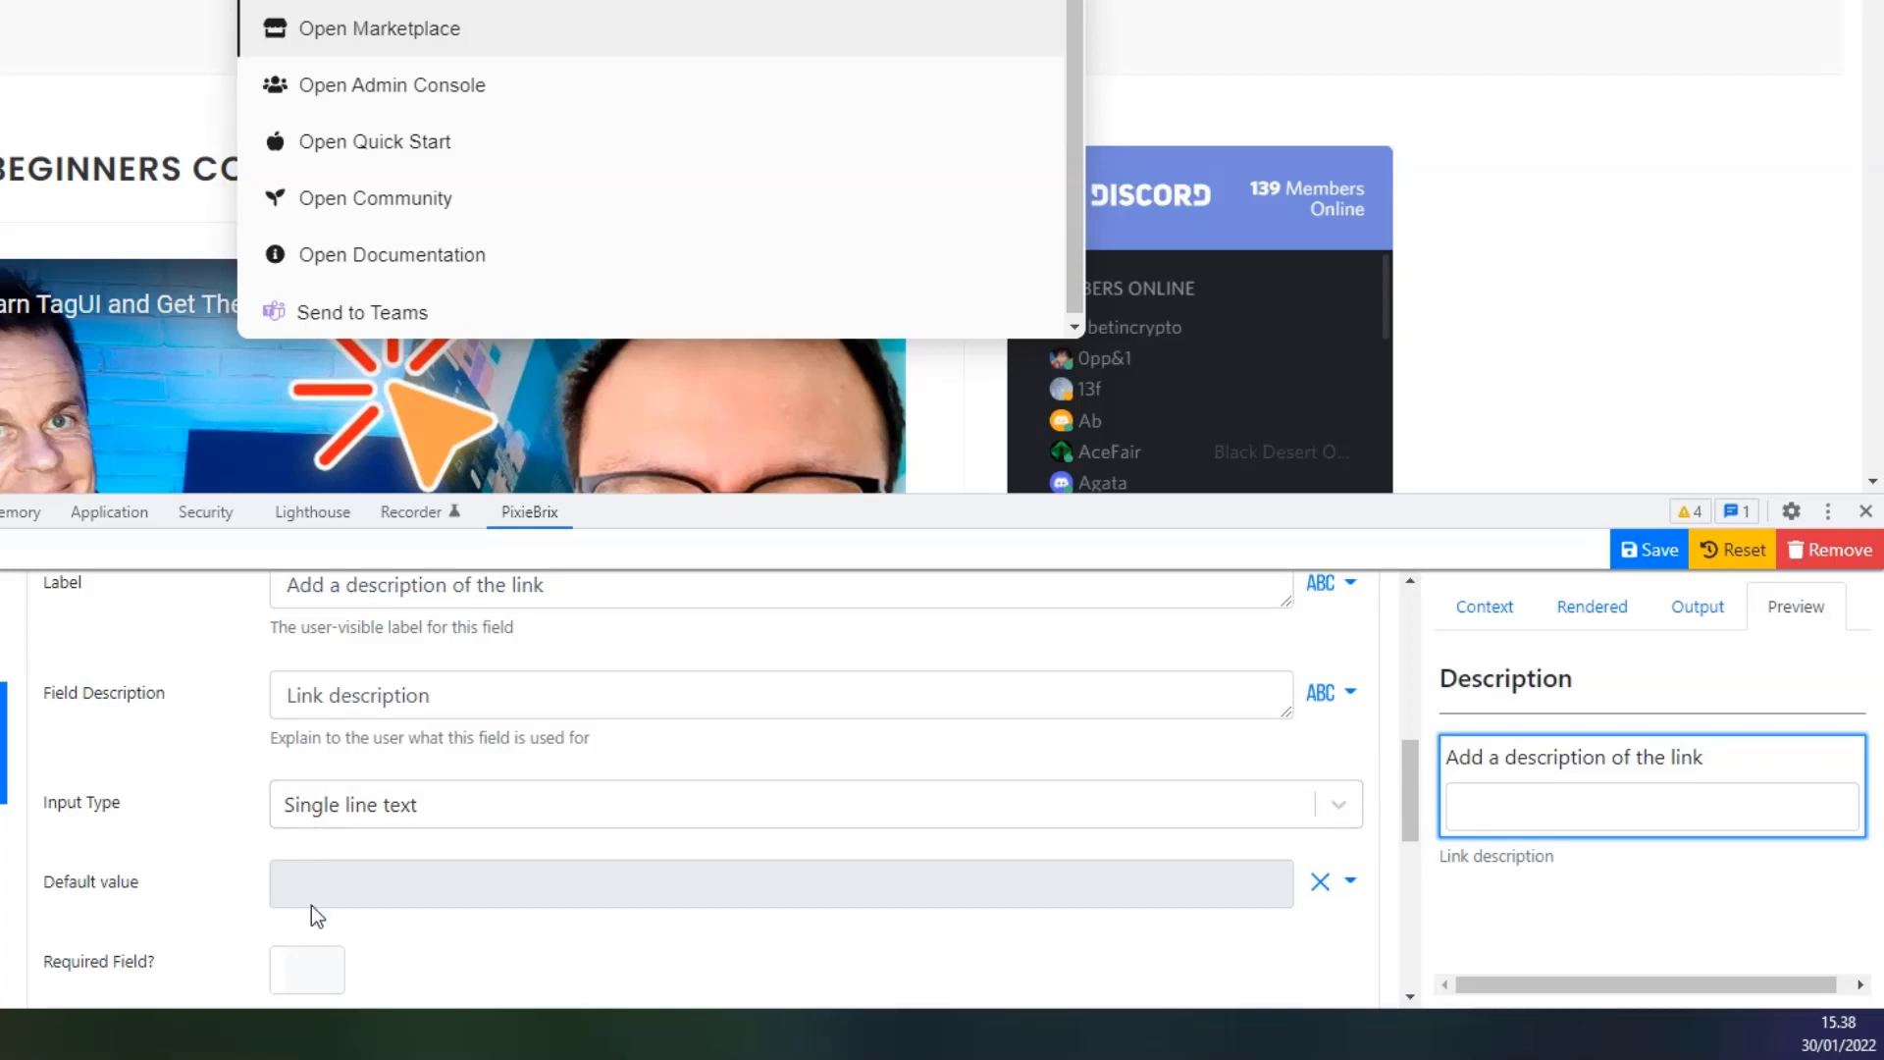
scroll(530, 864, "down", 2)
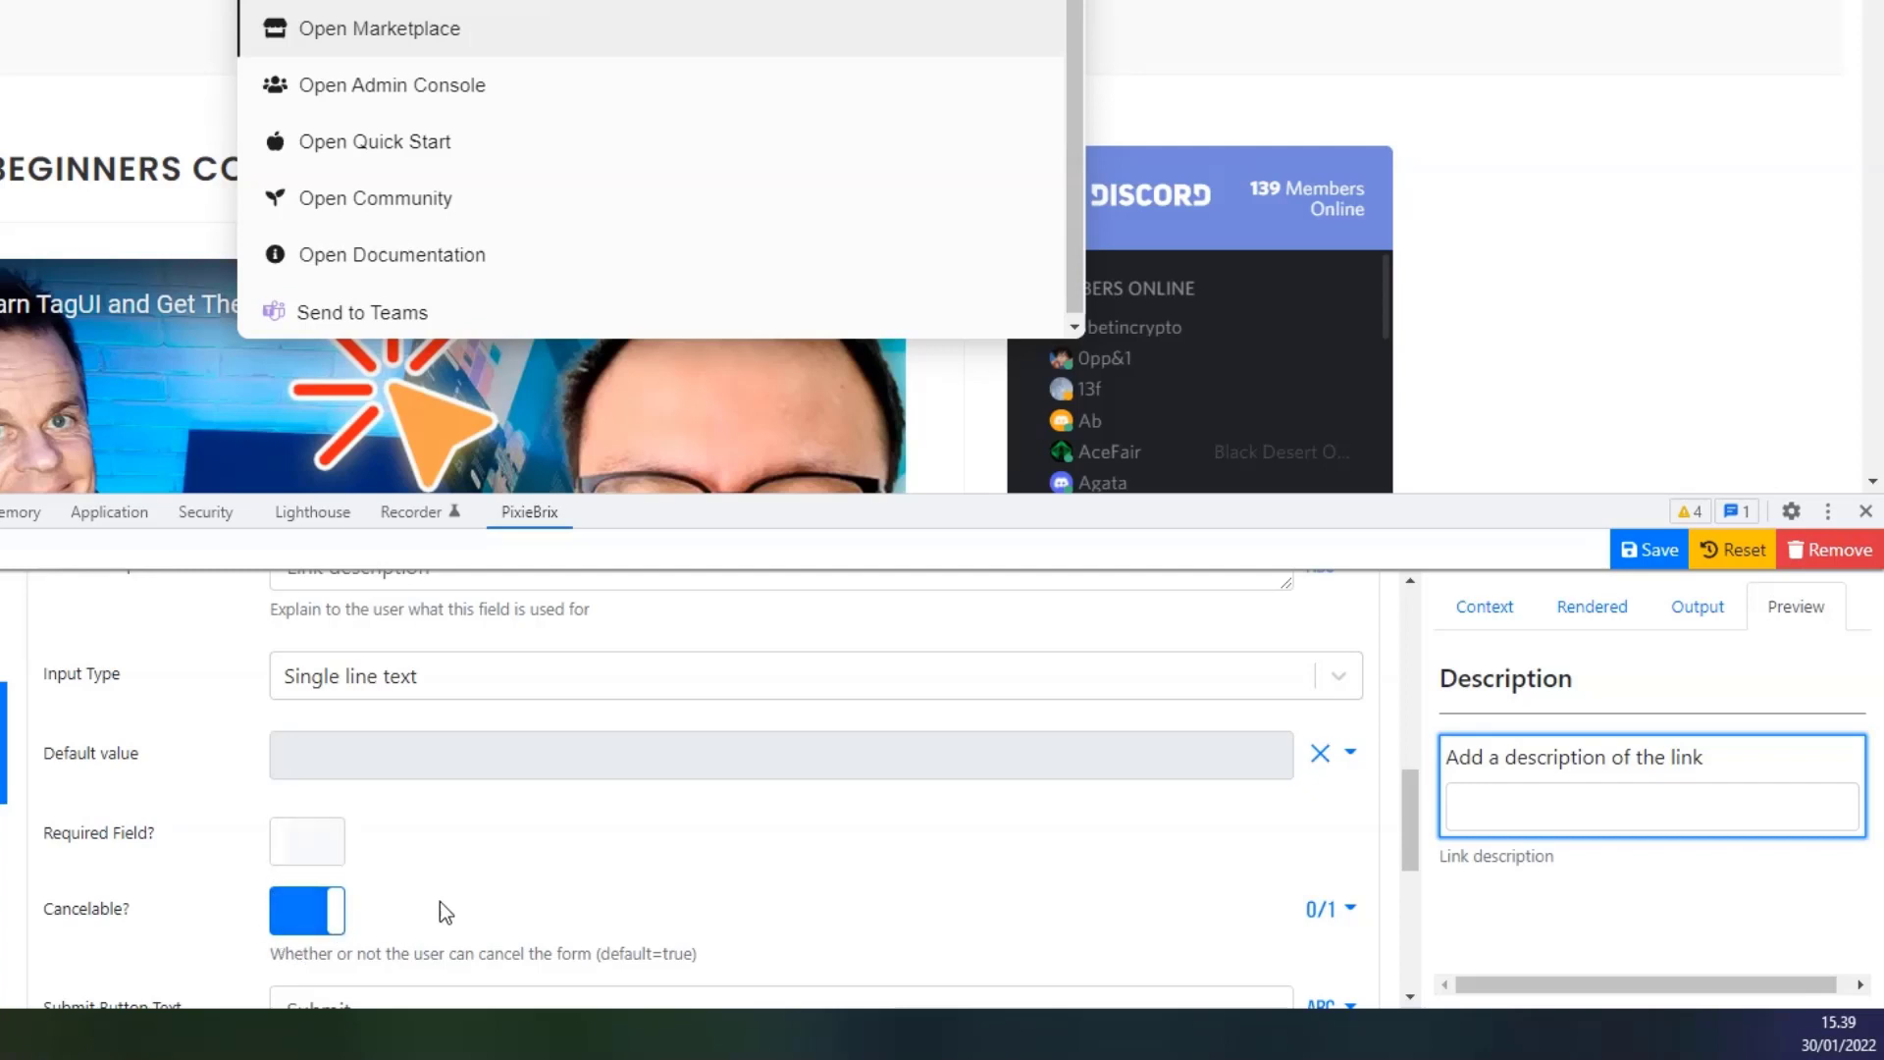
scroll(439, 913, "down", 1)
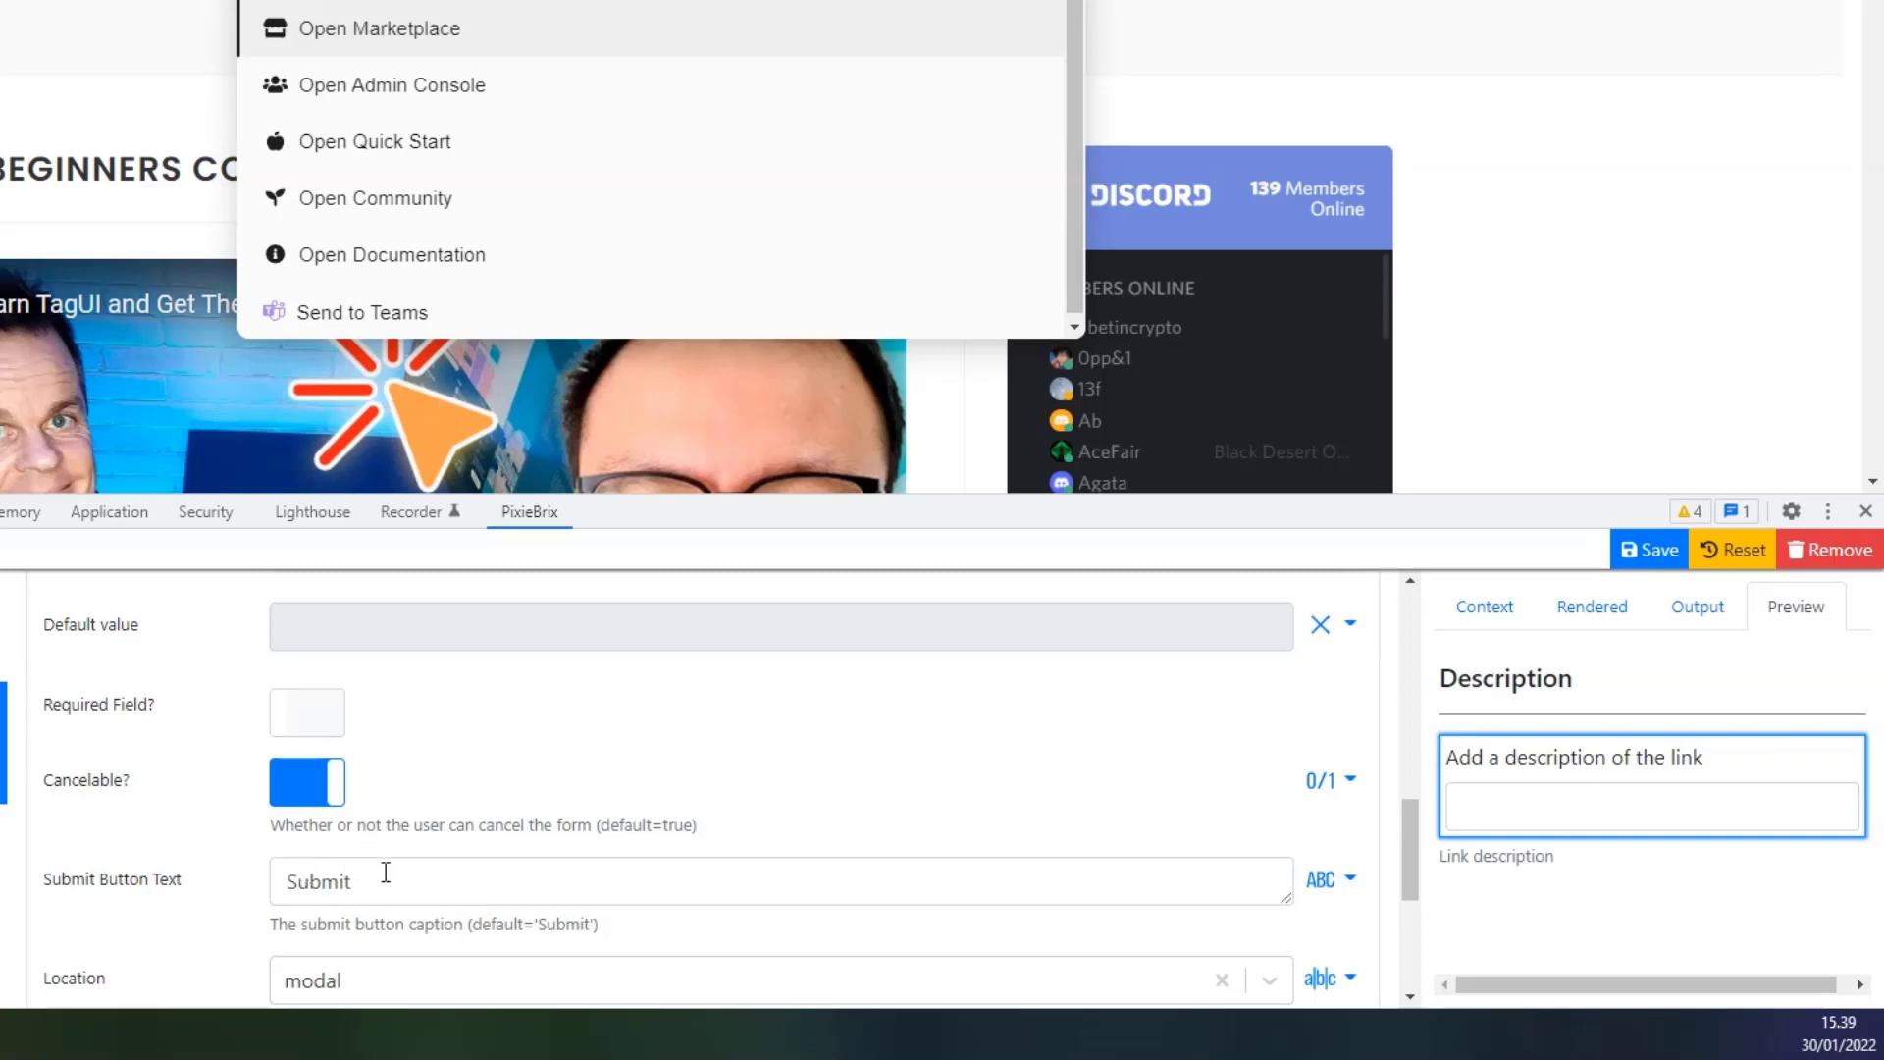
left_click_drag(380, 877, 231, 897)
type("Teams")
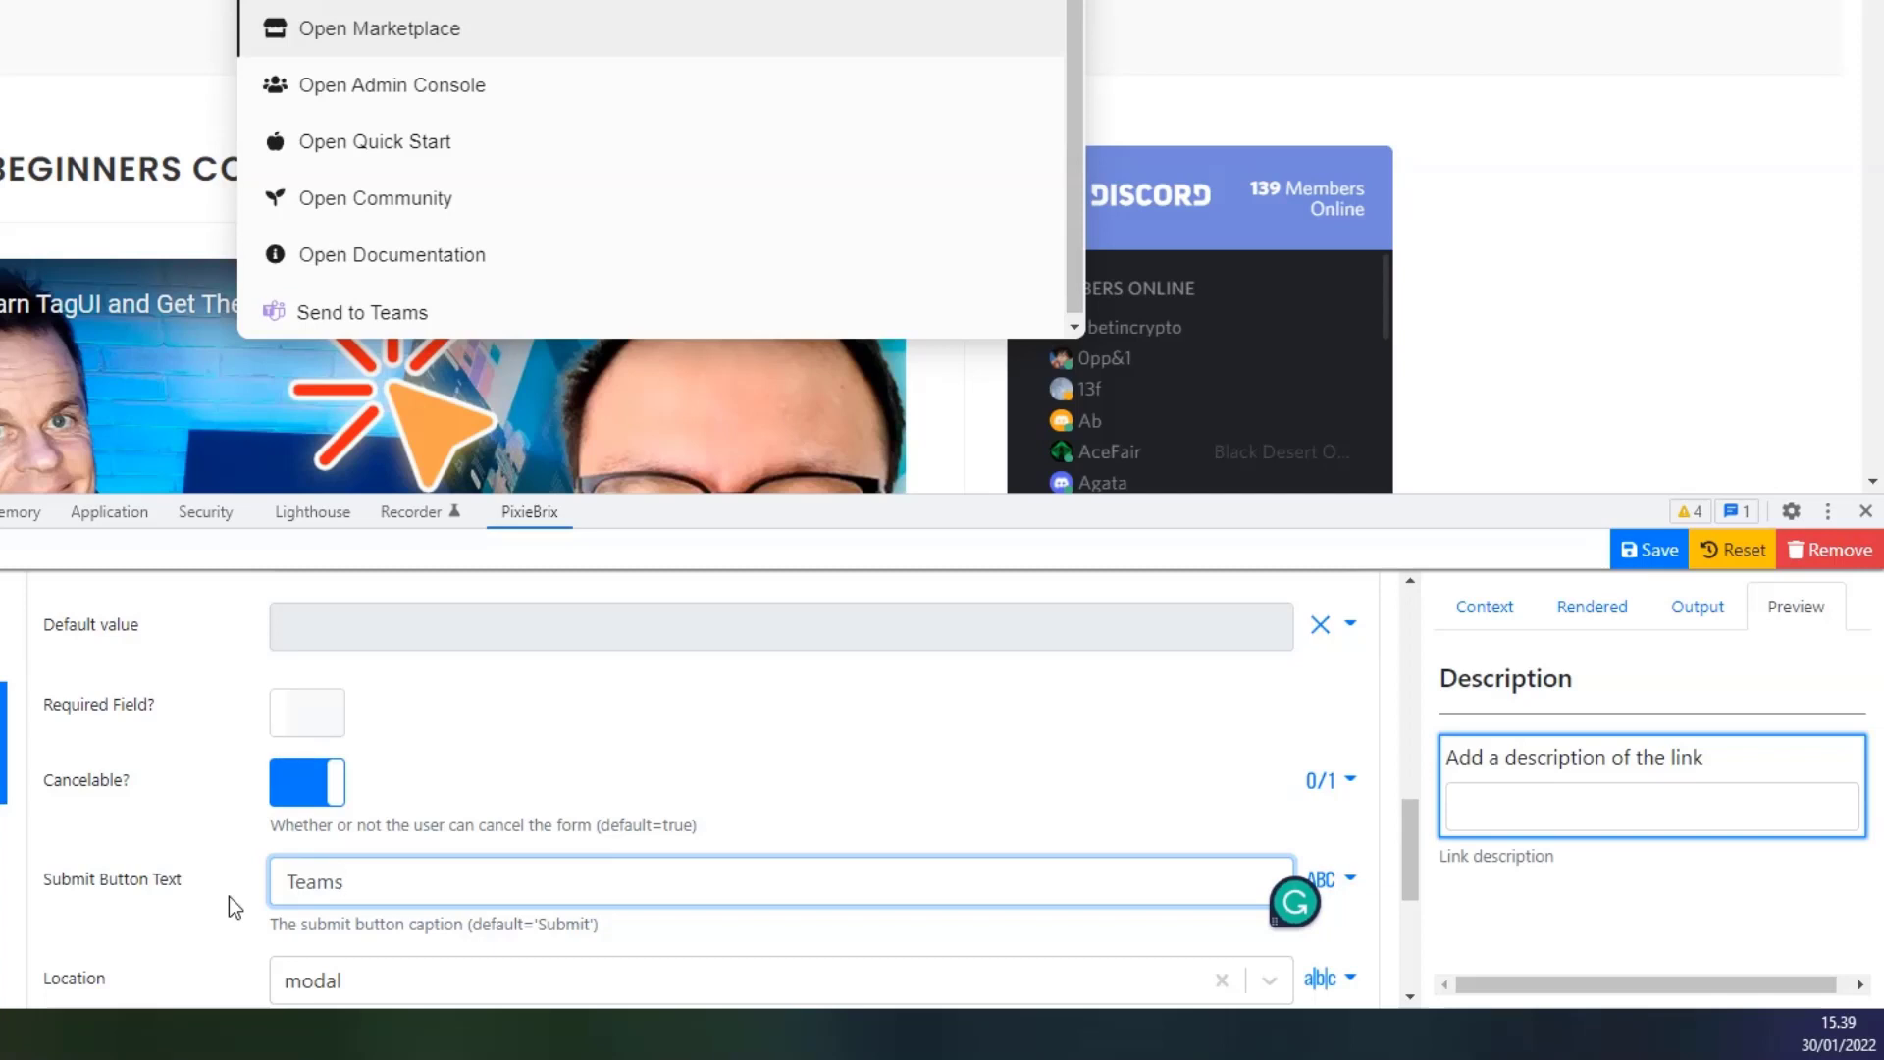
Select the Quick Bar step in the brick list to show its settings.
scroll(227, 878, "down", 3)
scroll(225, 886, "down", 1)
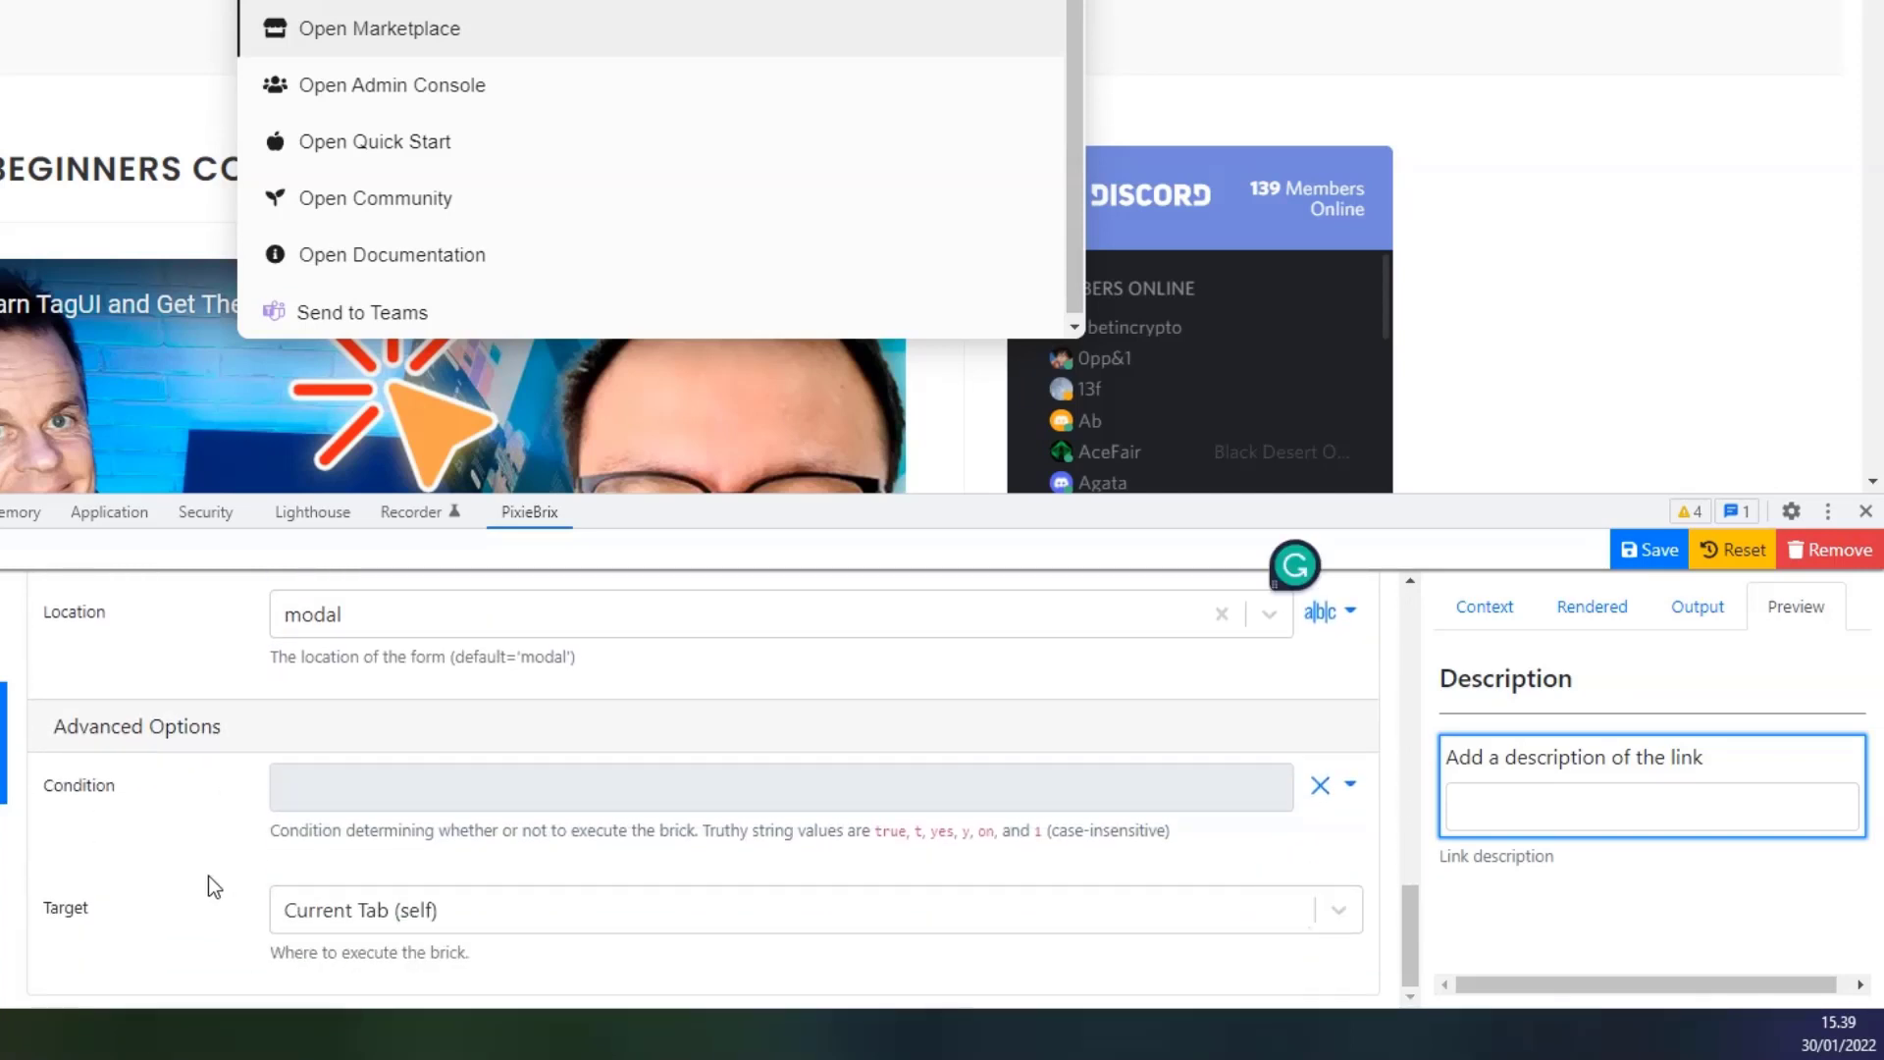
scroll(594, 829, "up", 2)
scroll(604, 813, "up", 10)
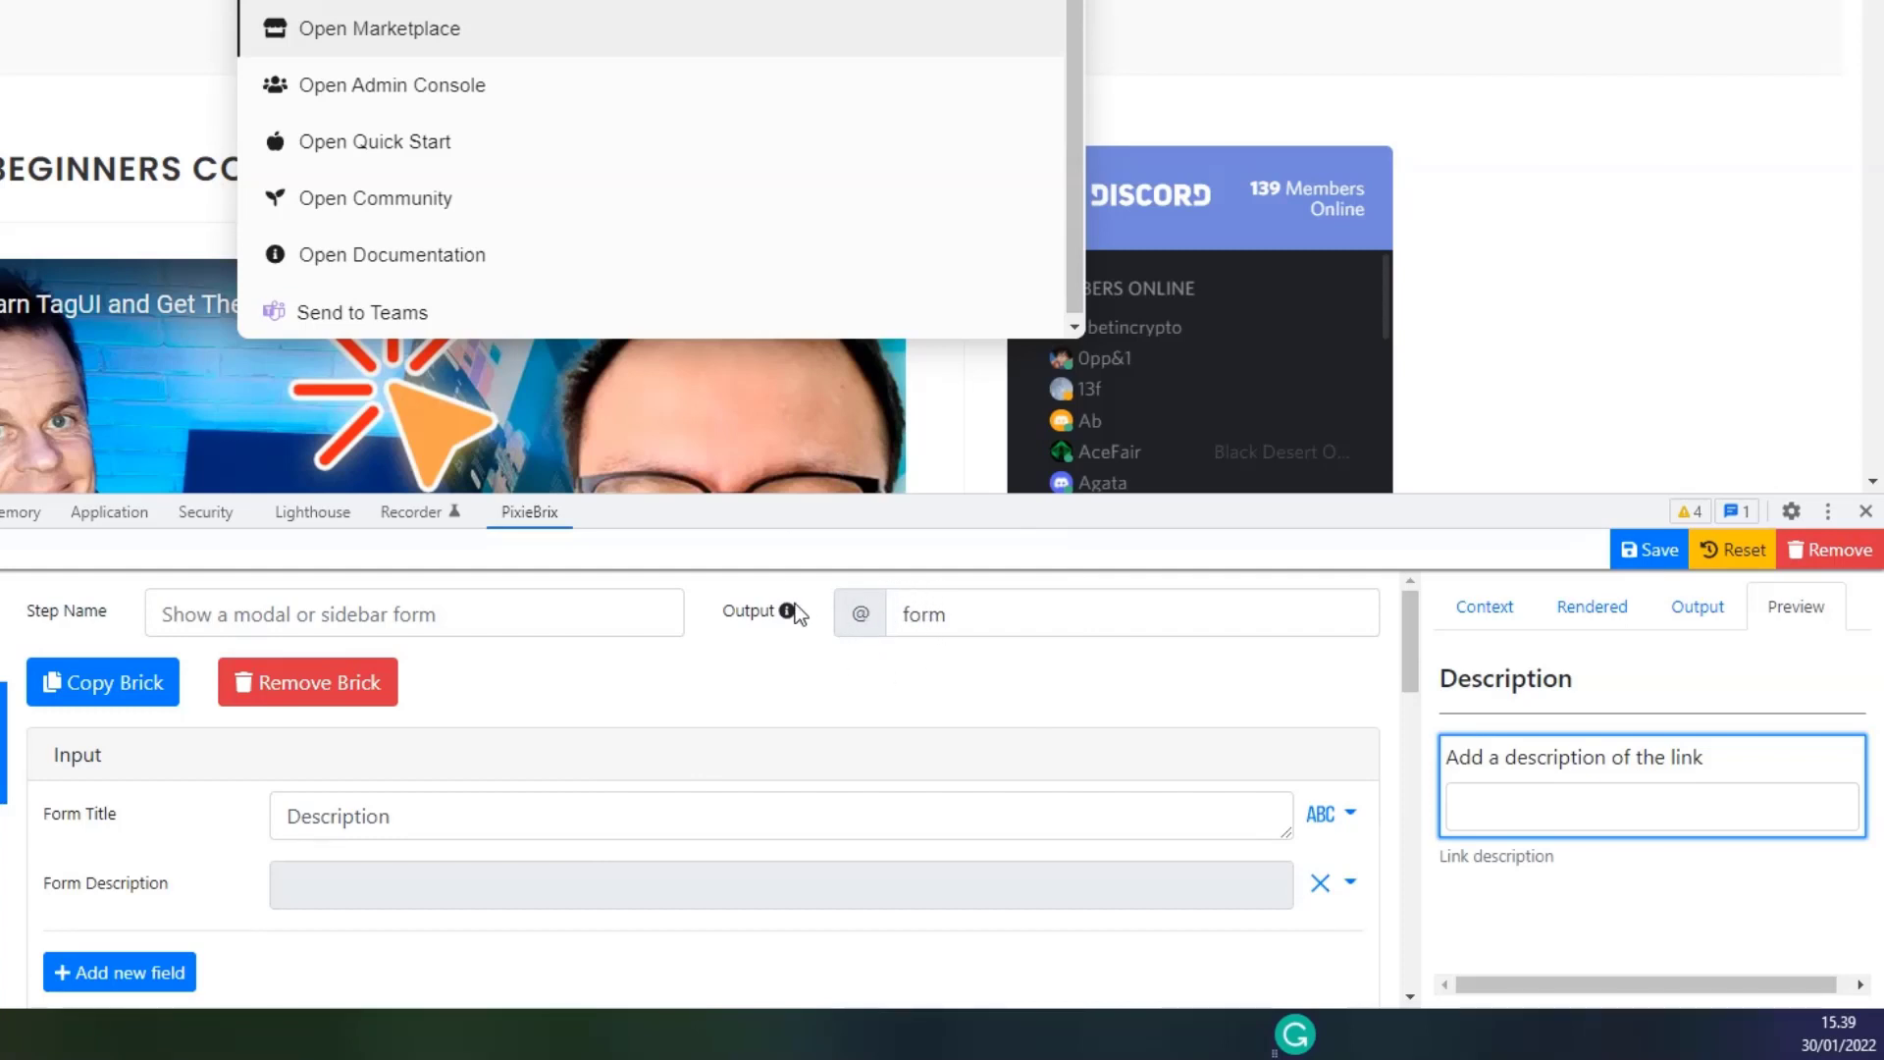
mouse_move(785, 613)
scroll(867, 667, "down", 3)
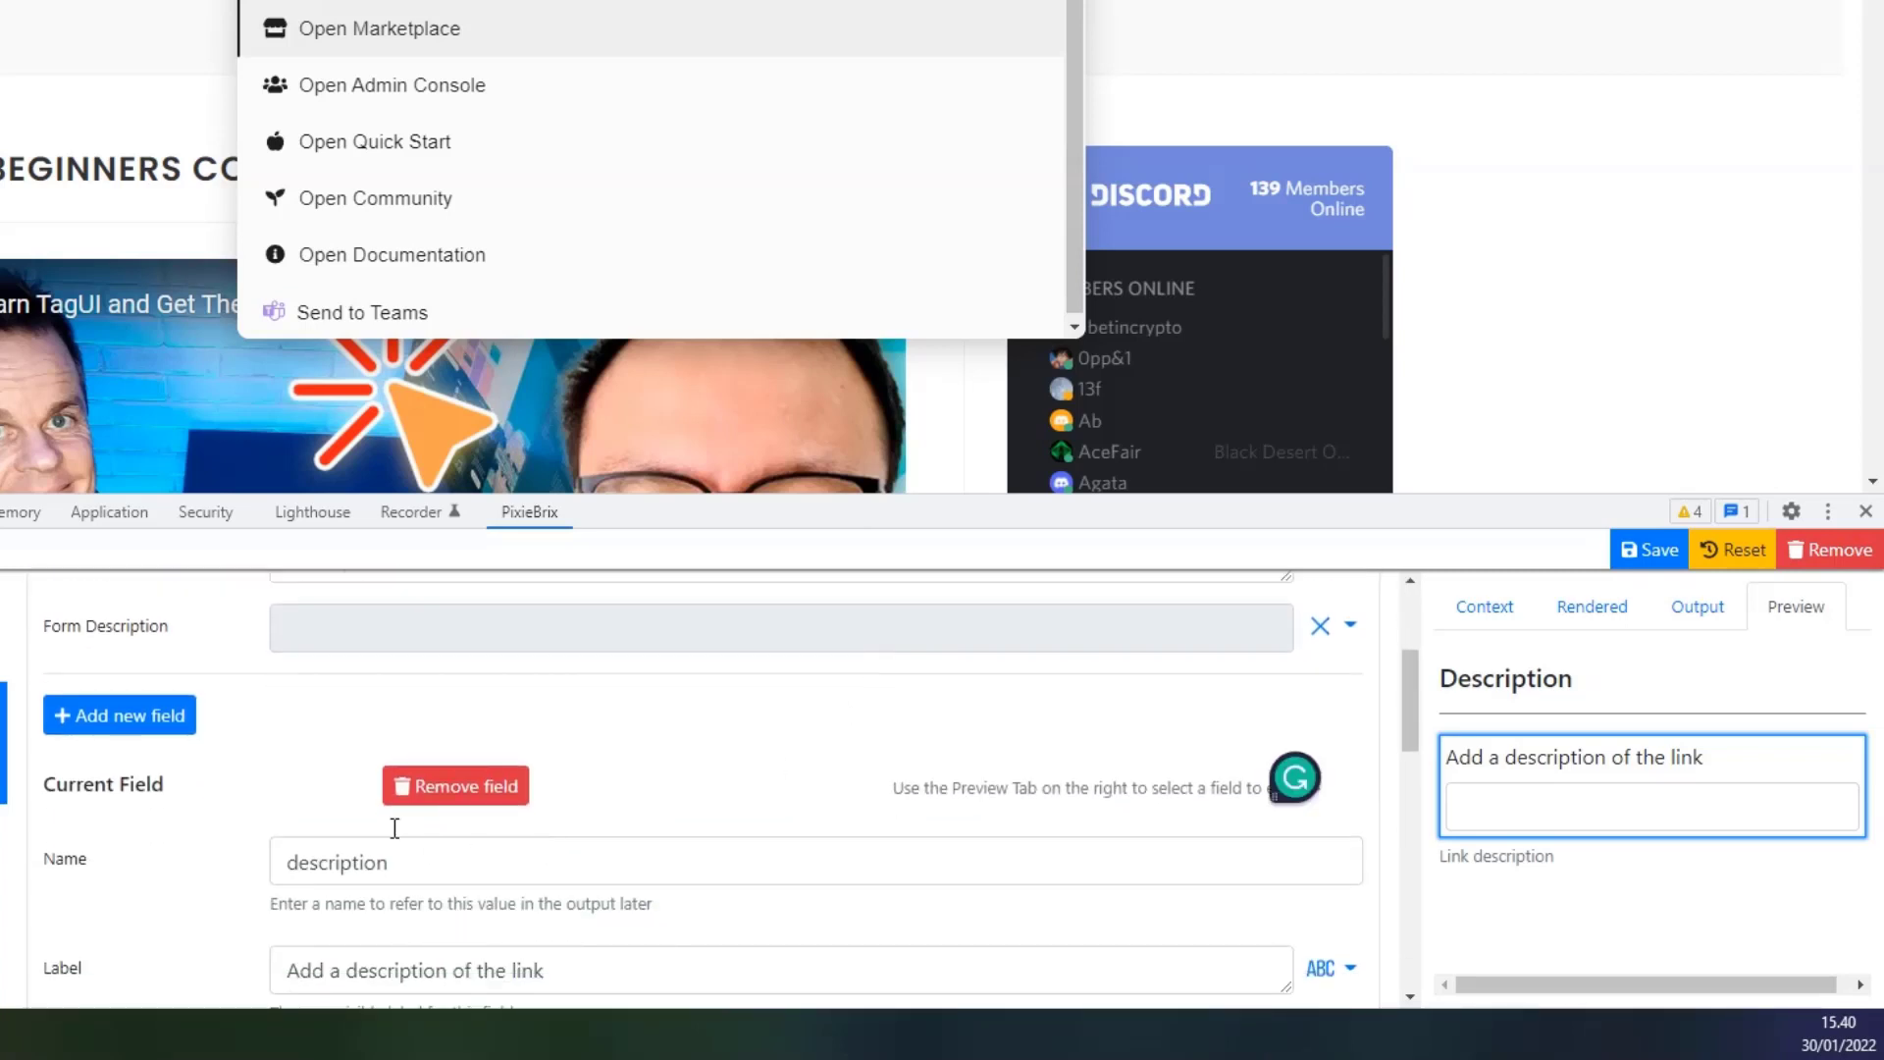
scroll(1003, 719, "up", 1)
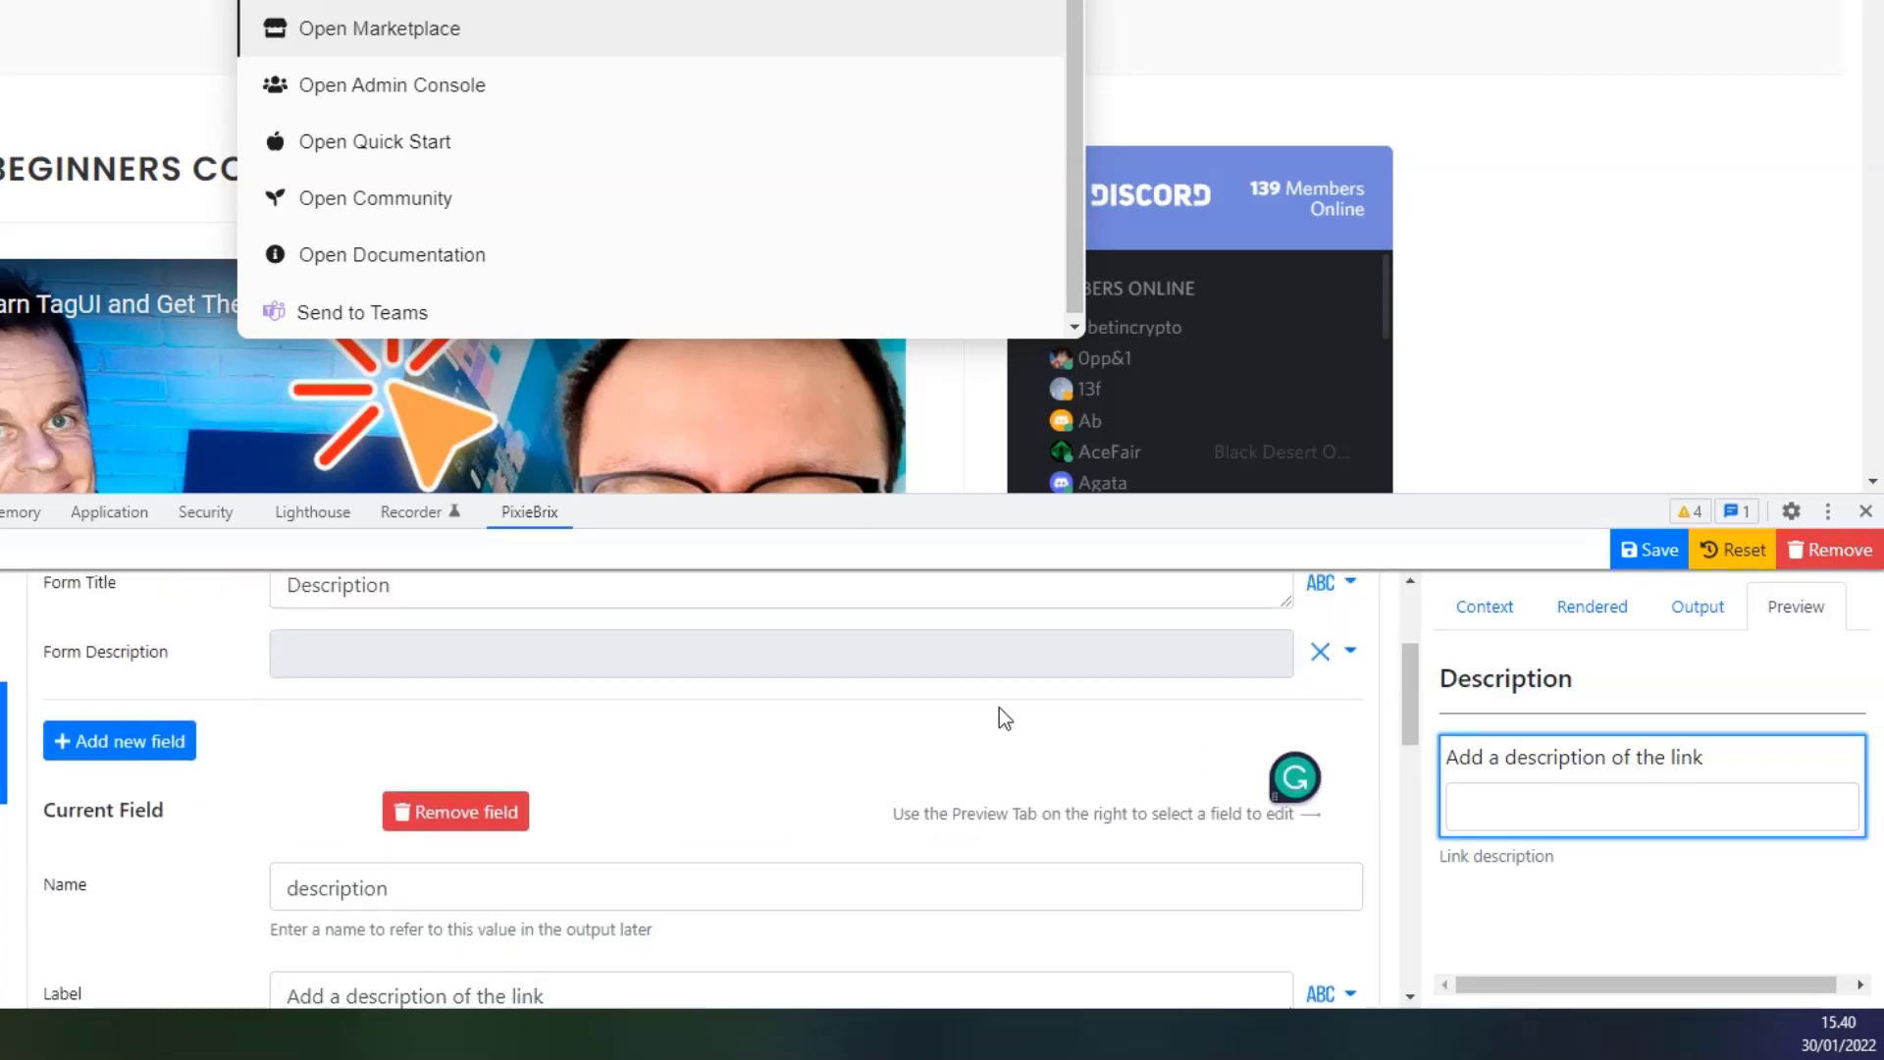
scroll(999, 709, "up", 3)
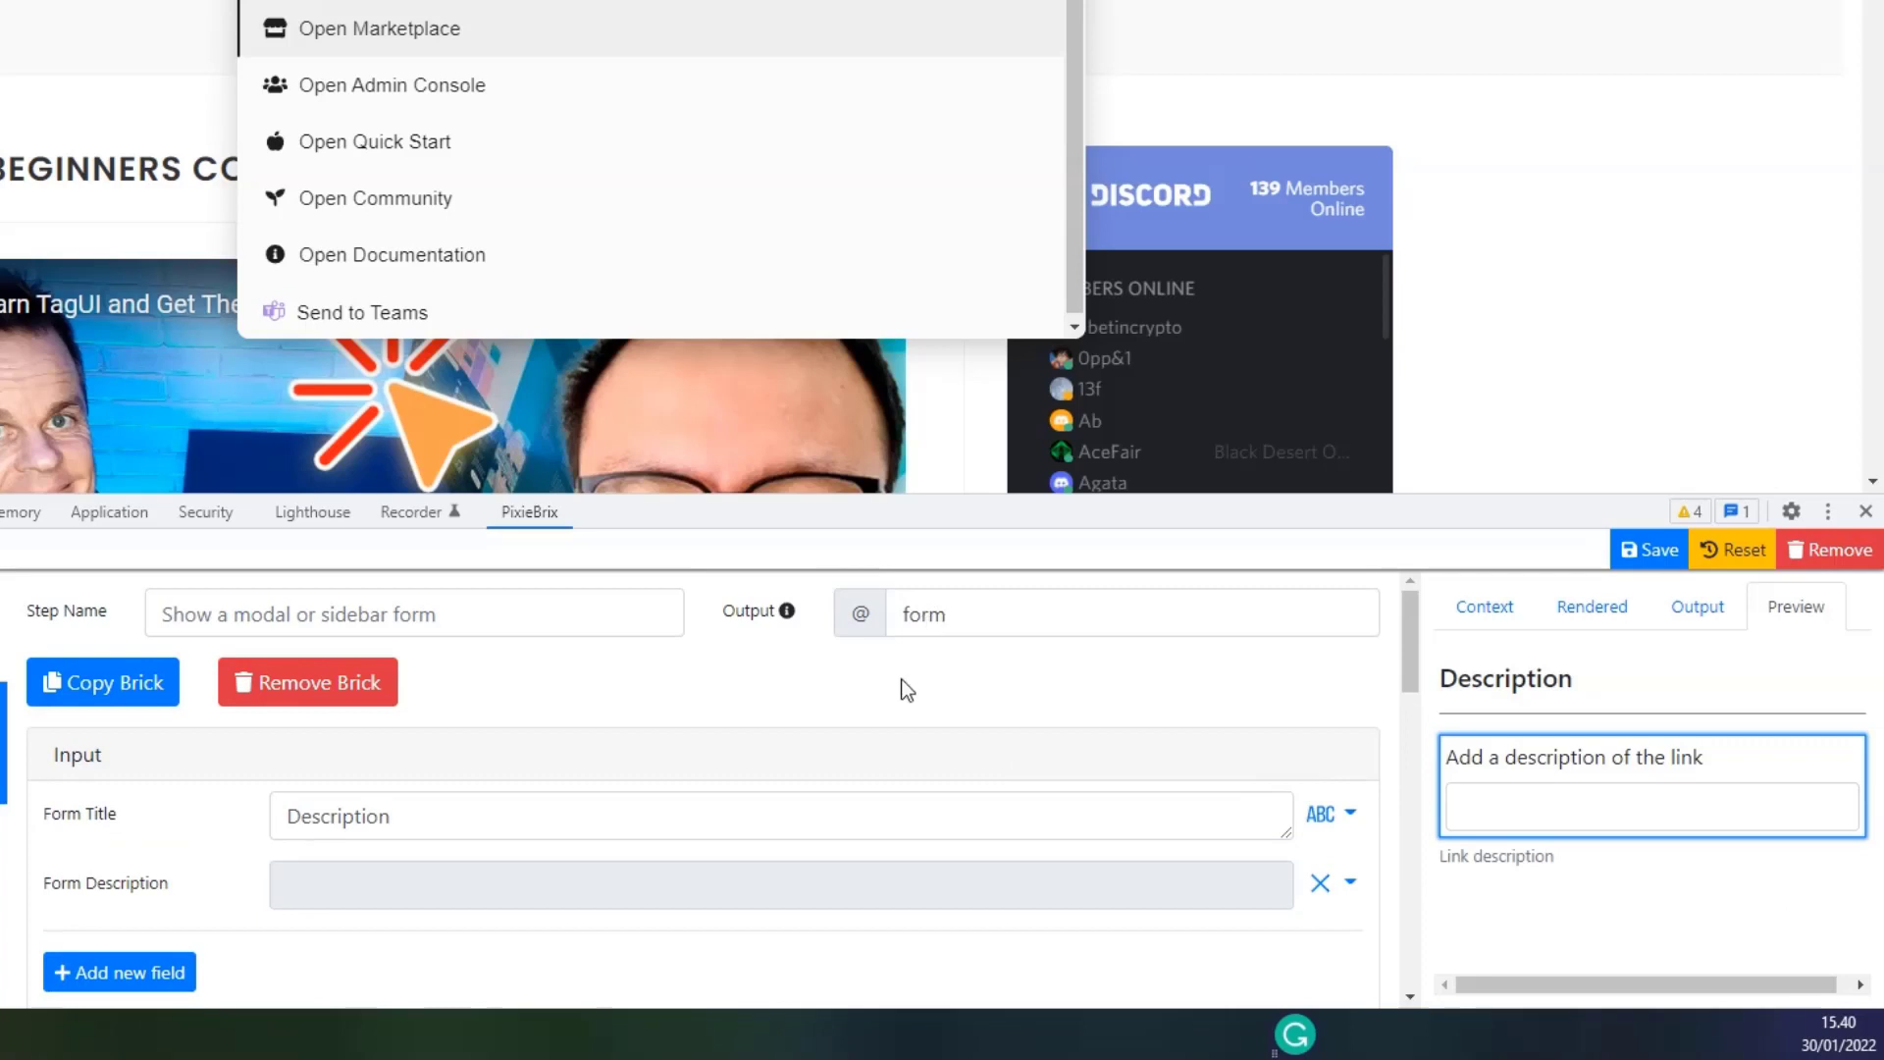
scroll(833, 707, "down", 3)
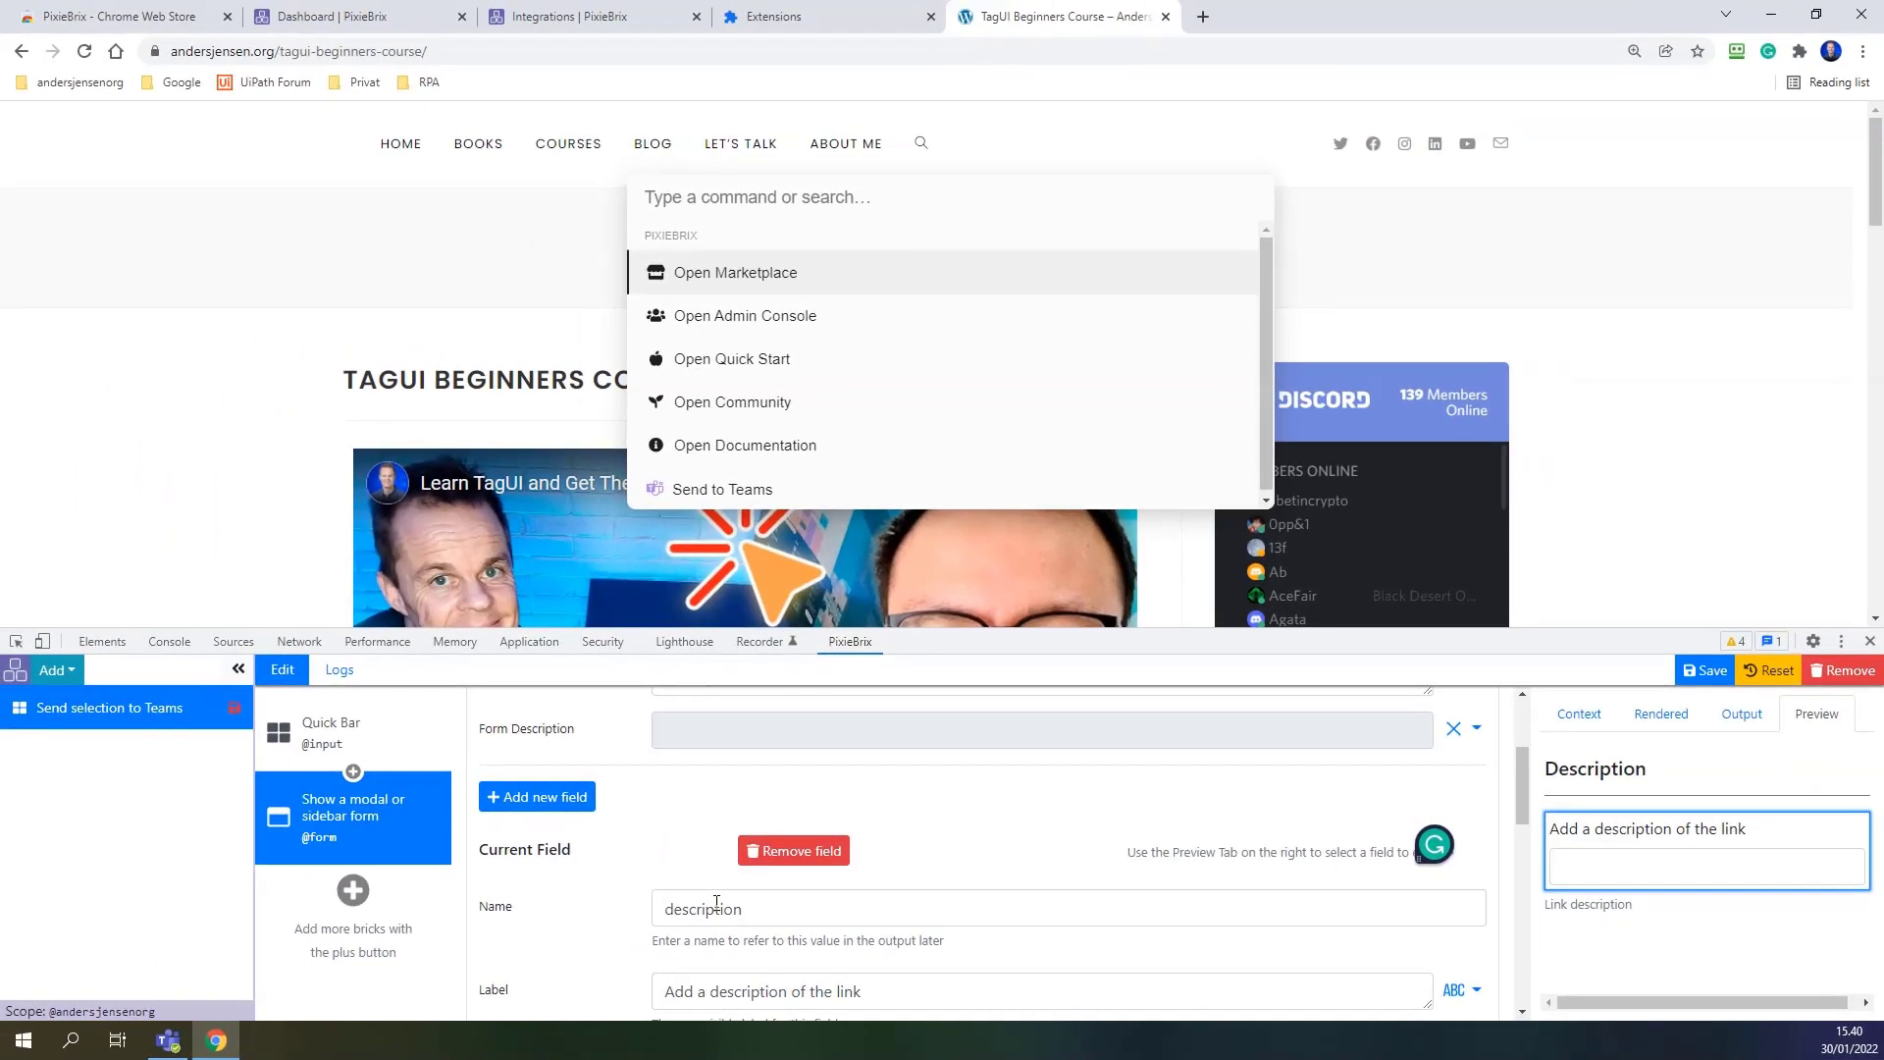
left_click(299, 741)
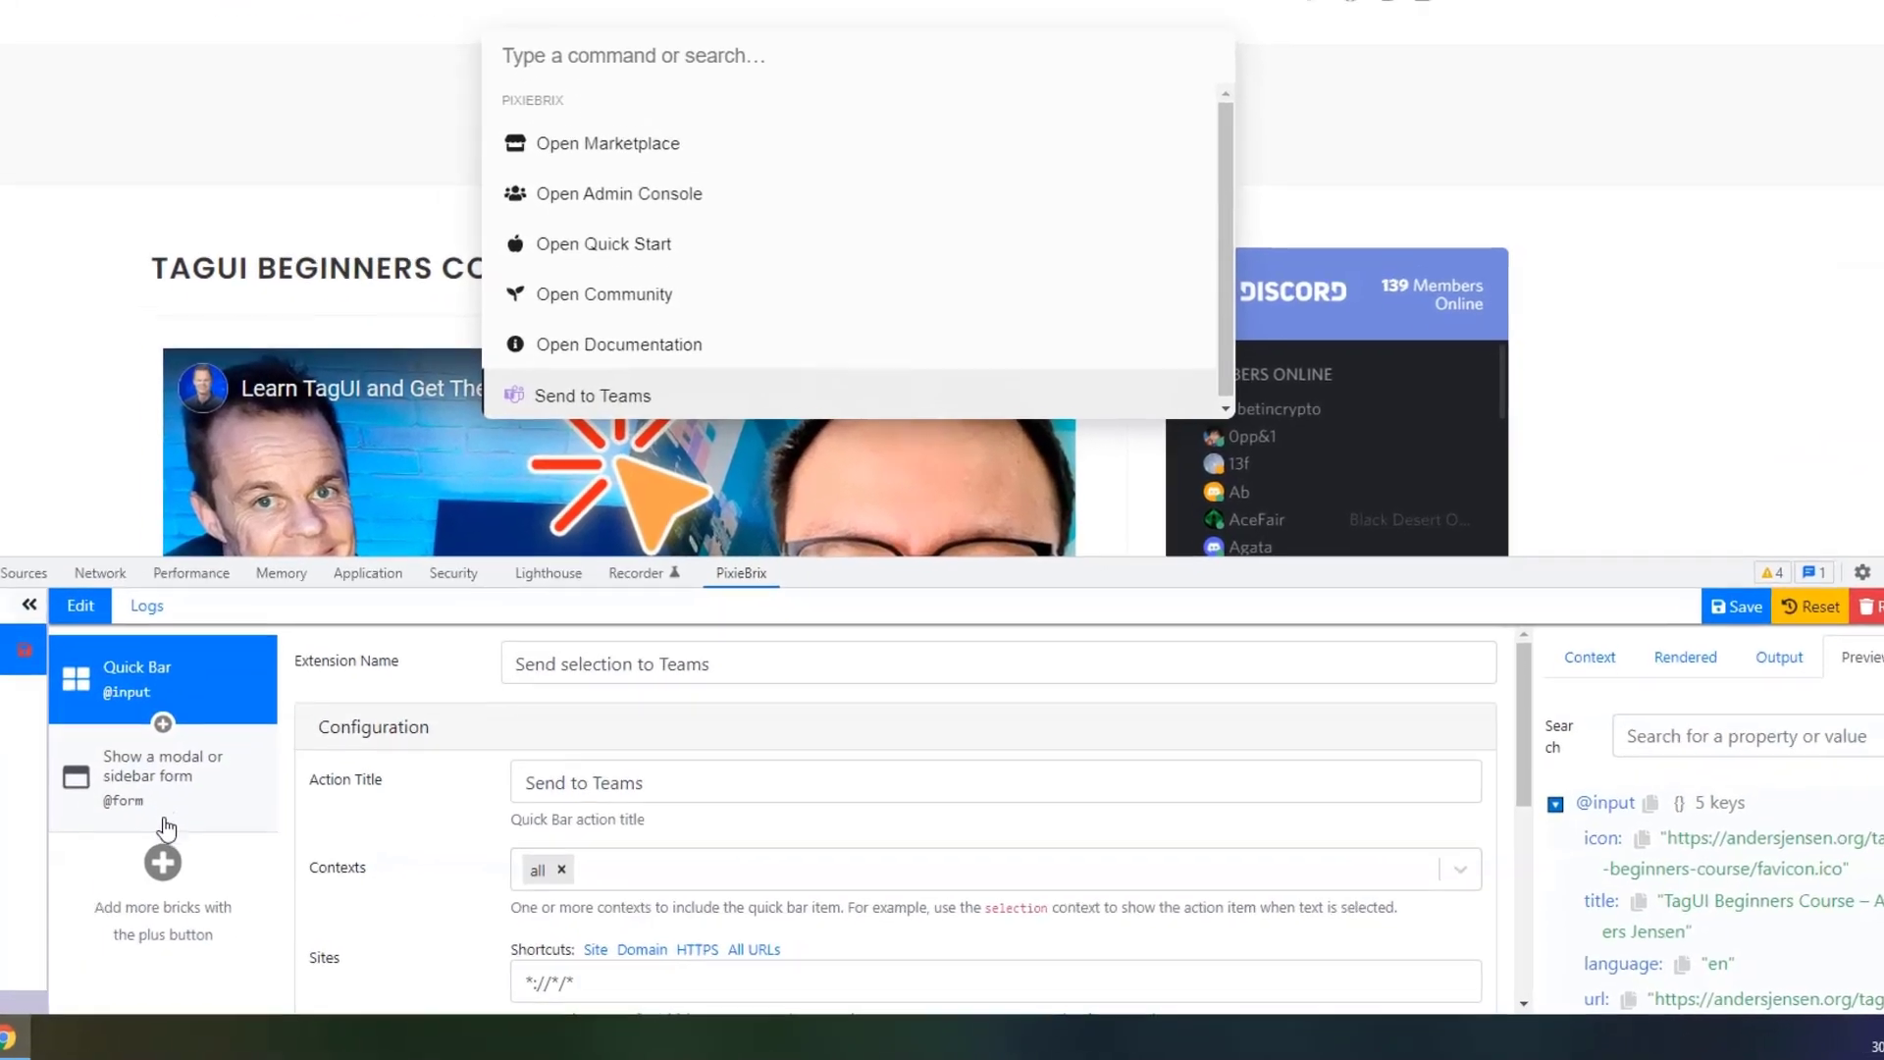
Search 'send card' and add the Send Card to Microsoft Teams brick after the form step.
left_click(353, 890)
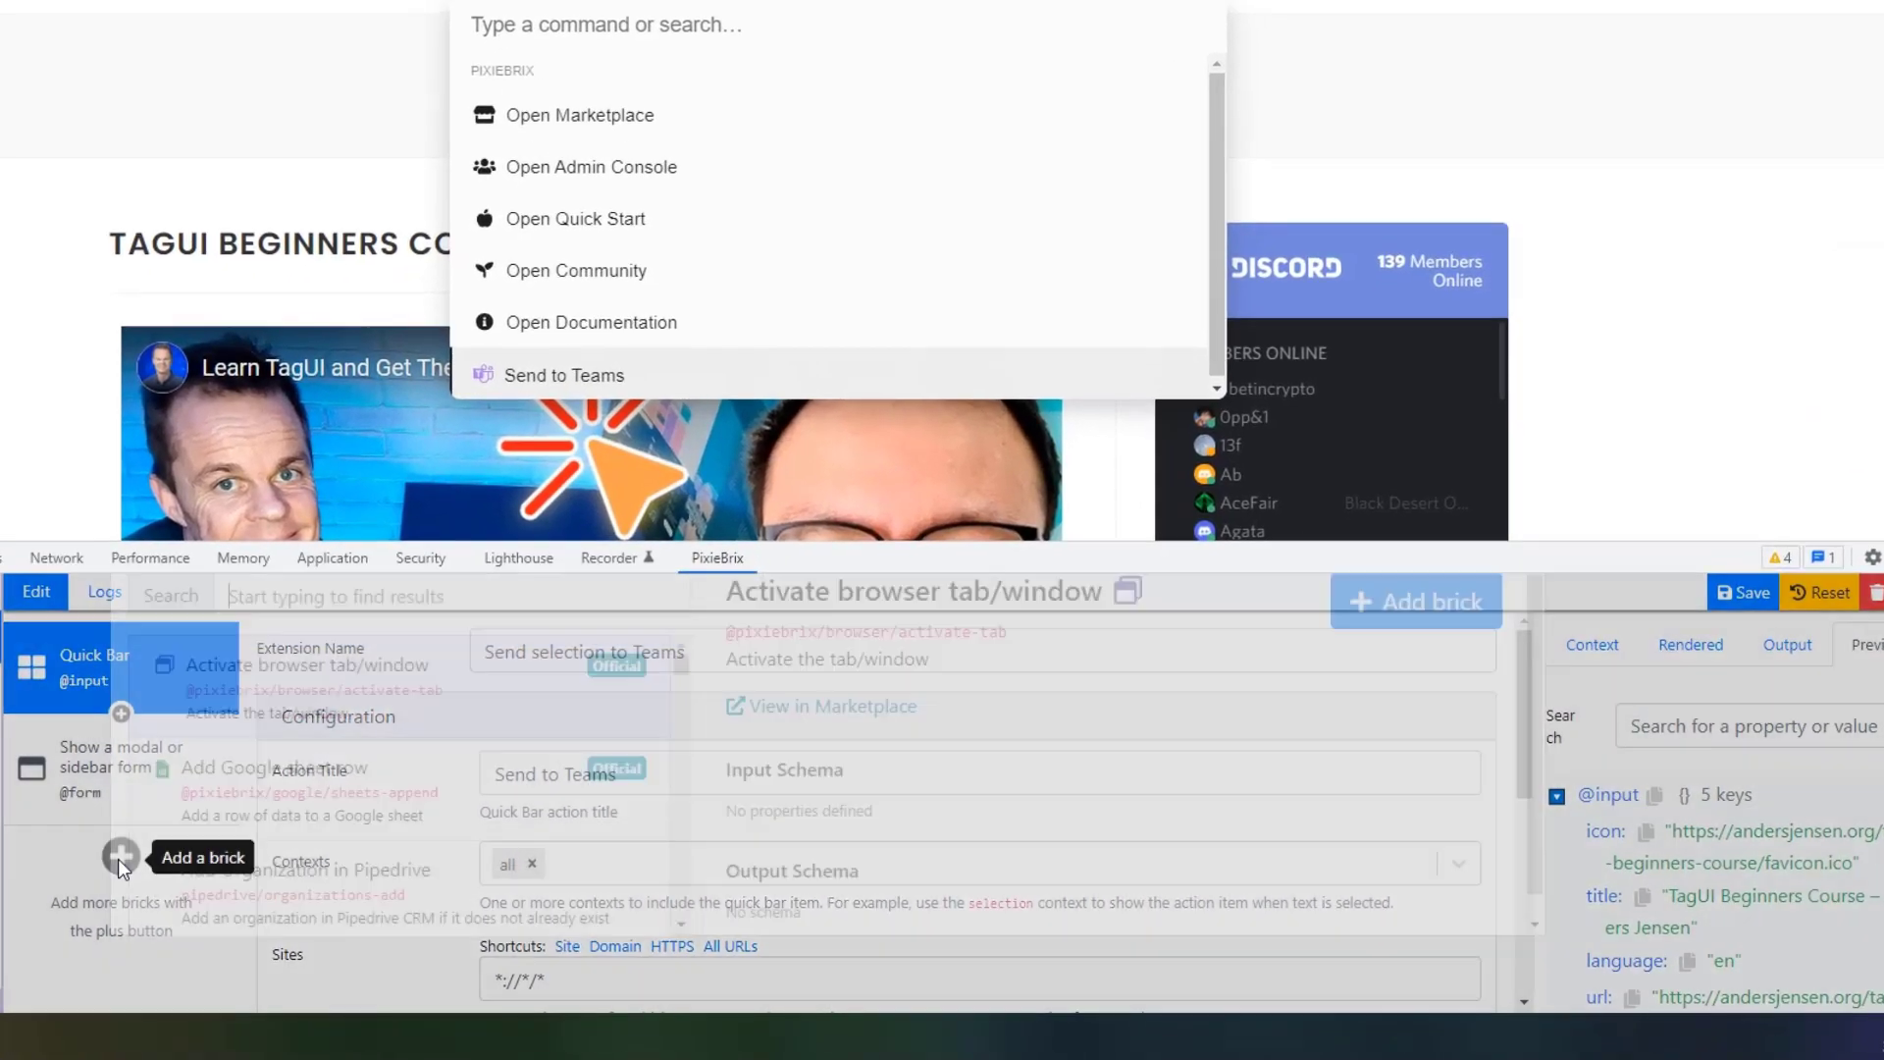
type("send")
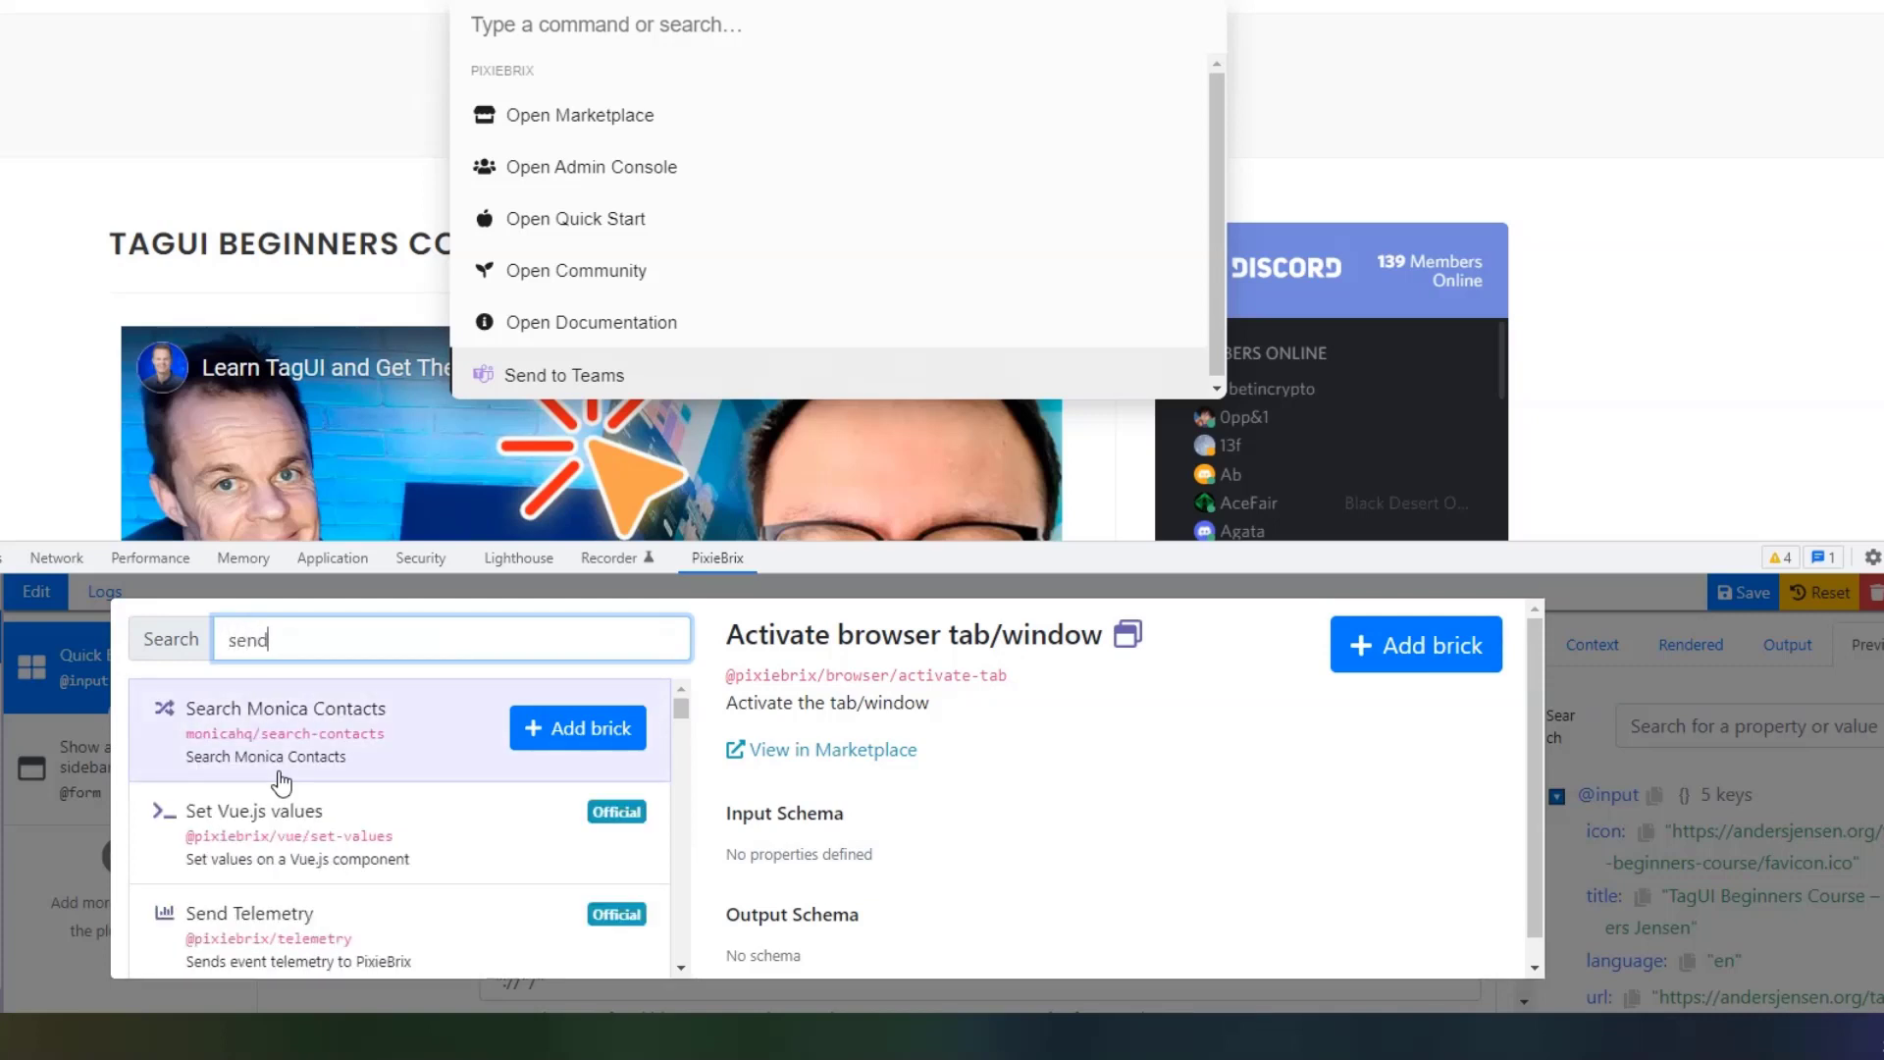
type(" card")
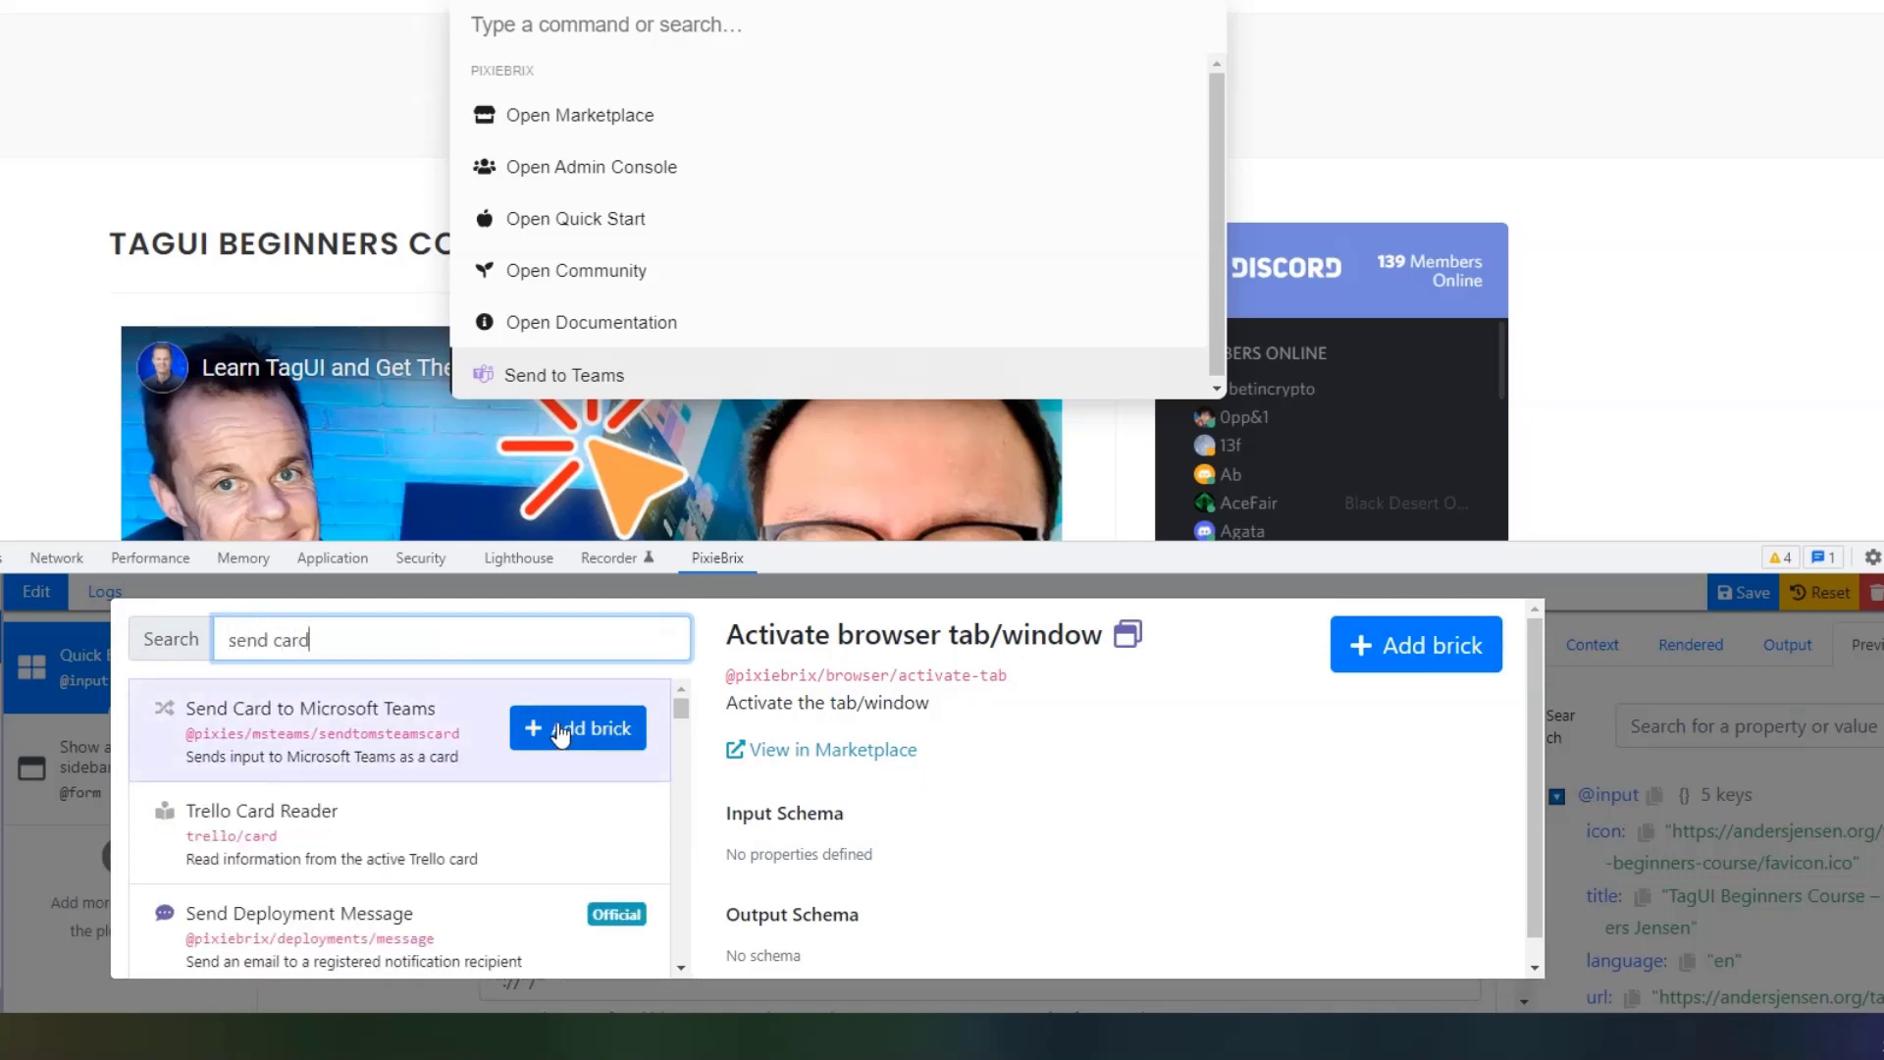
left_click(568, 728)
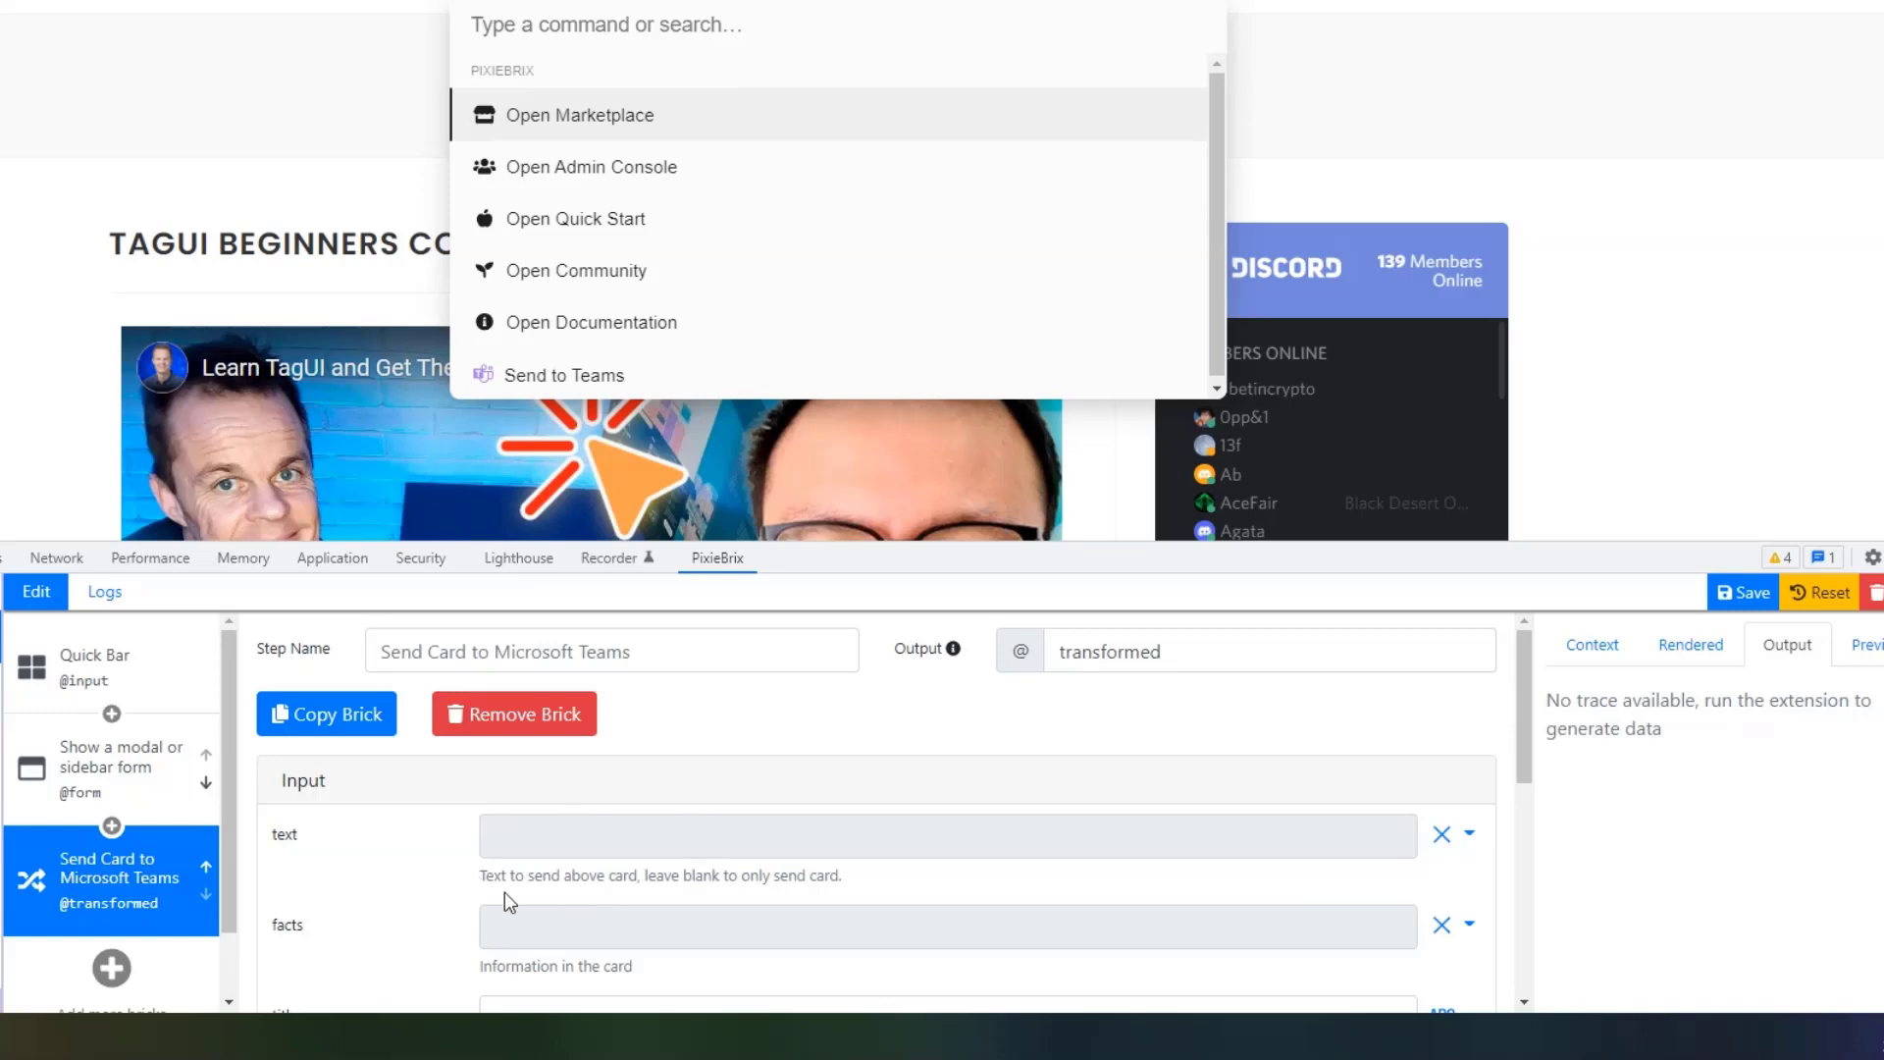
left_click(121, 775)
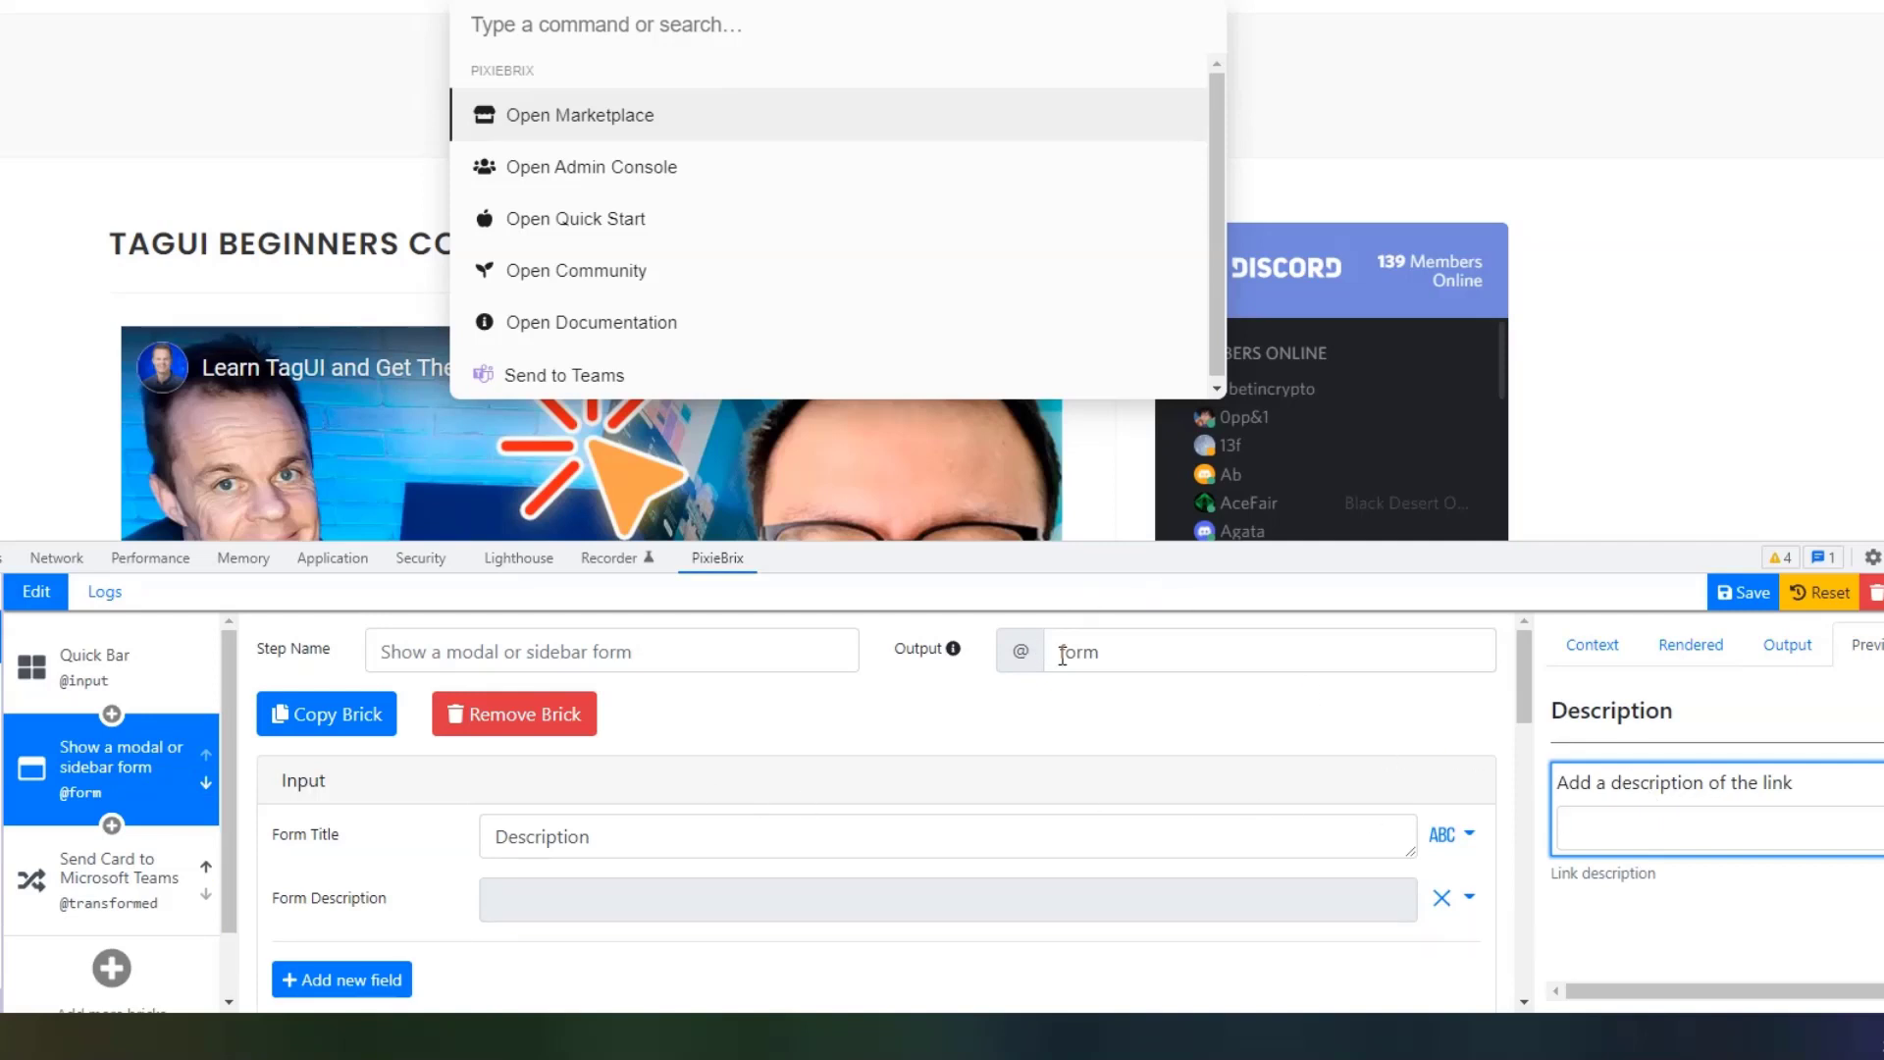
scroll(1017, 707, "down", 1)
scroll(1017, 735, "up", 1)
scroll(1017, 734, "down", 2)
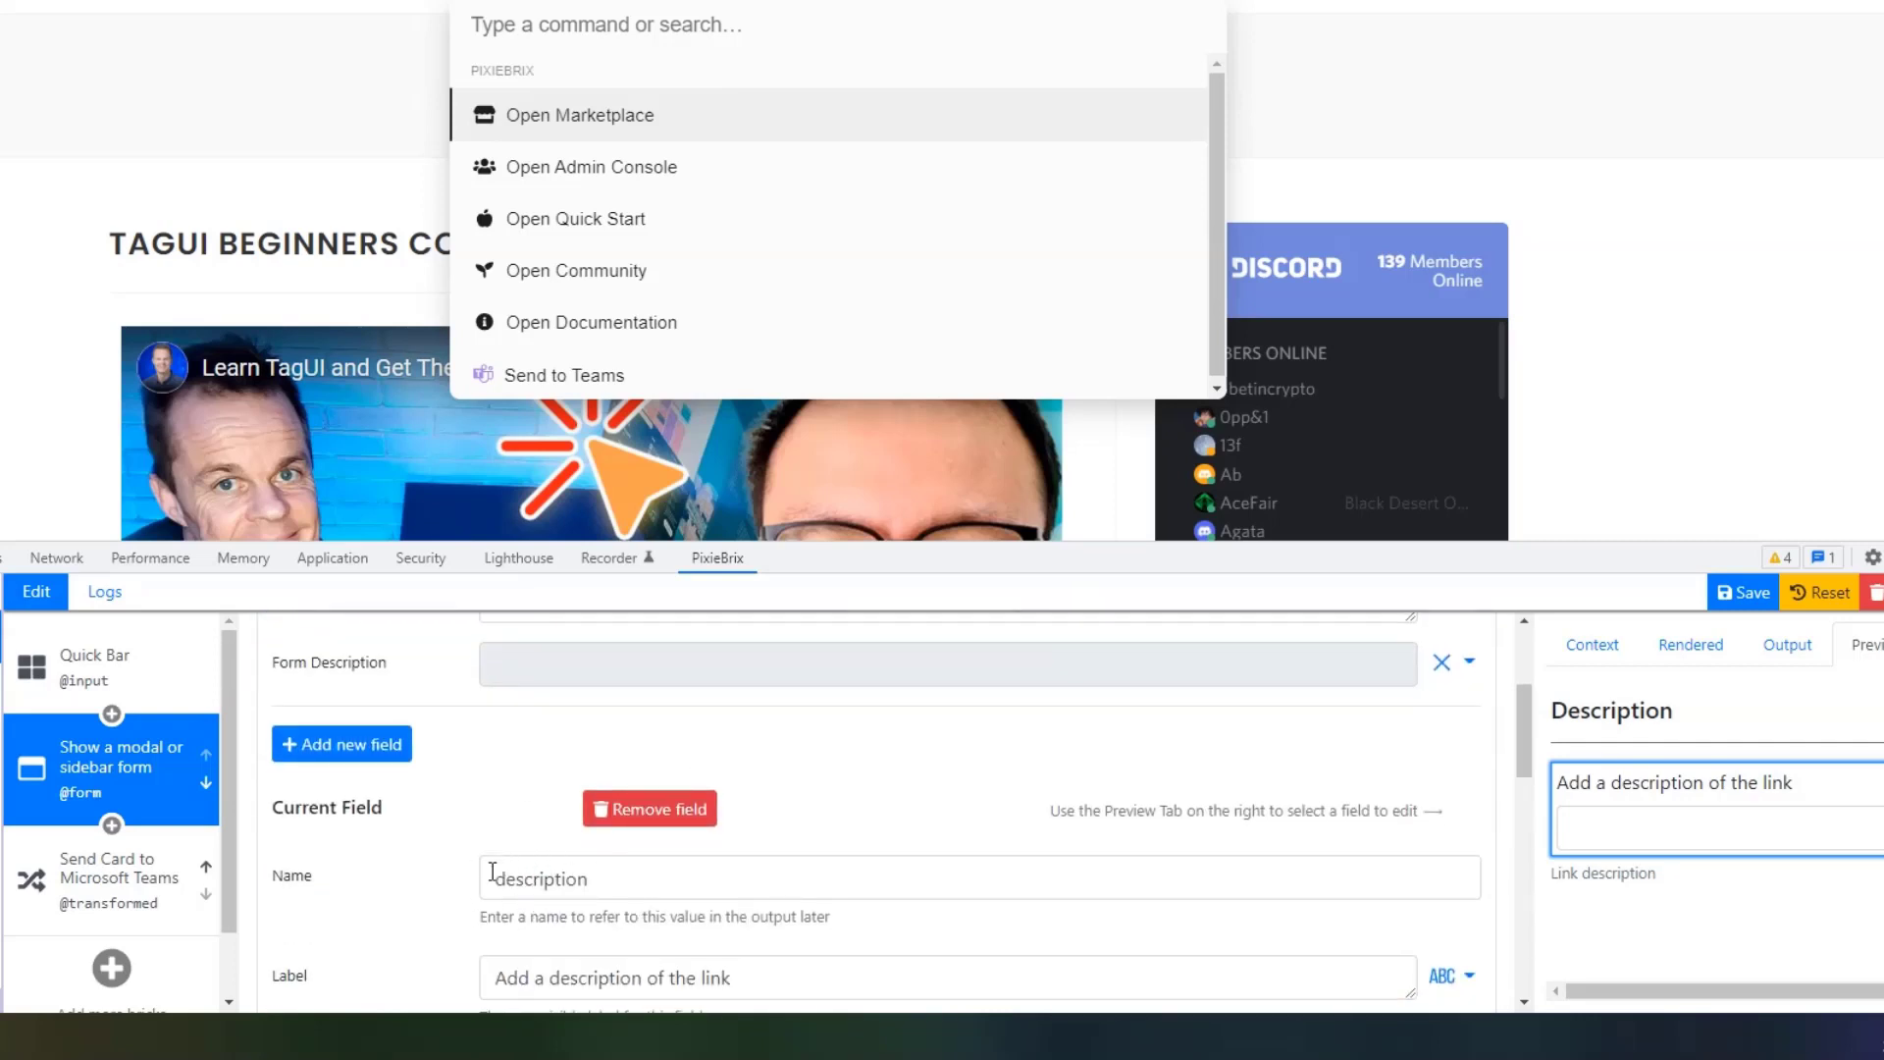
left_click(148, 888)
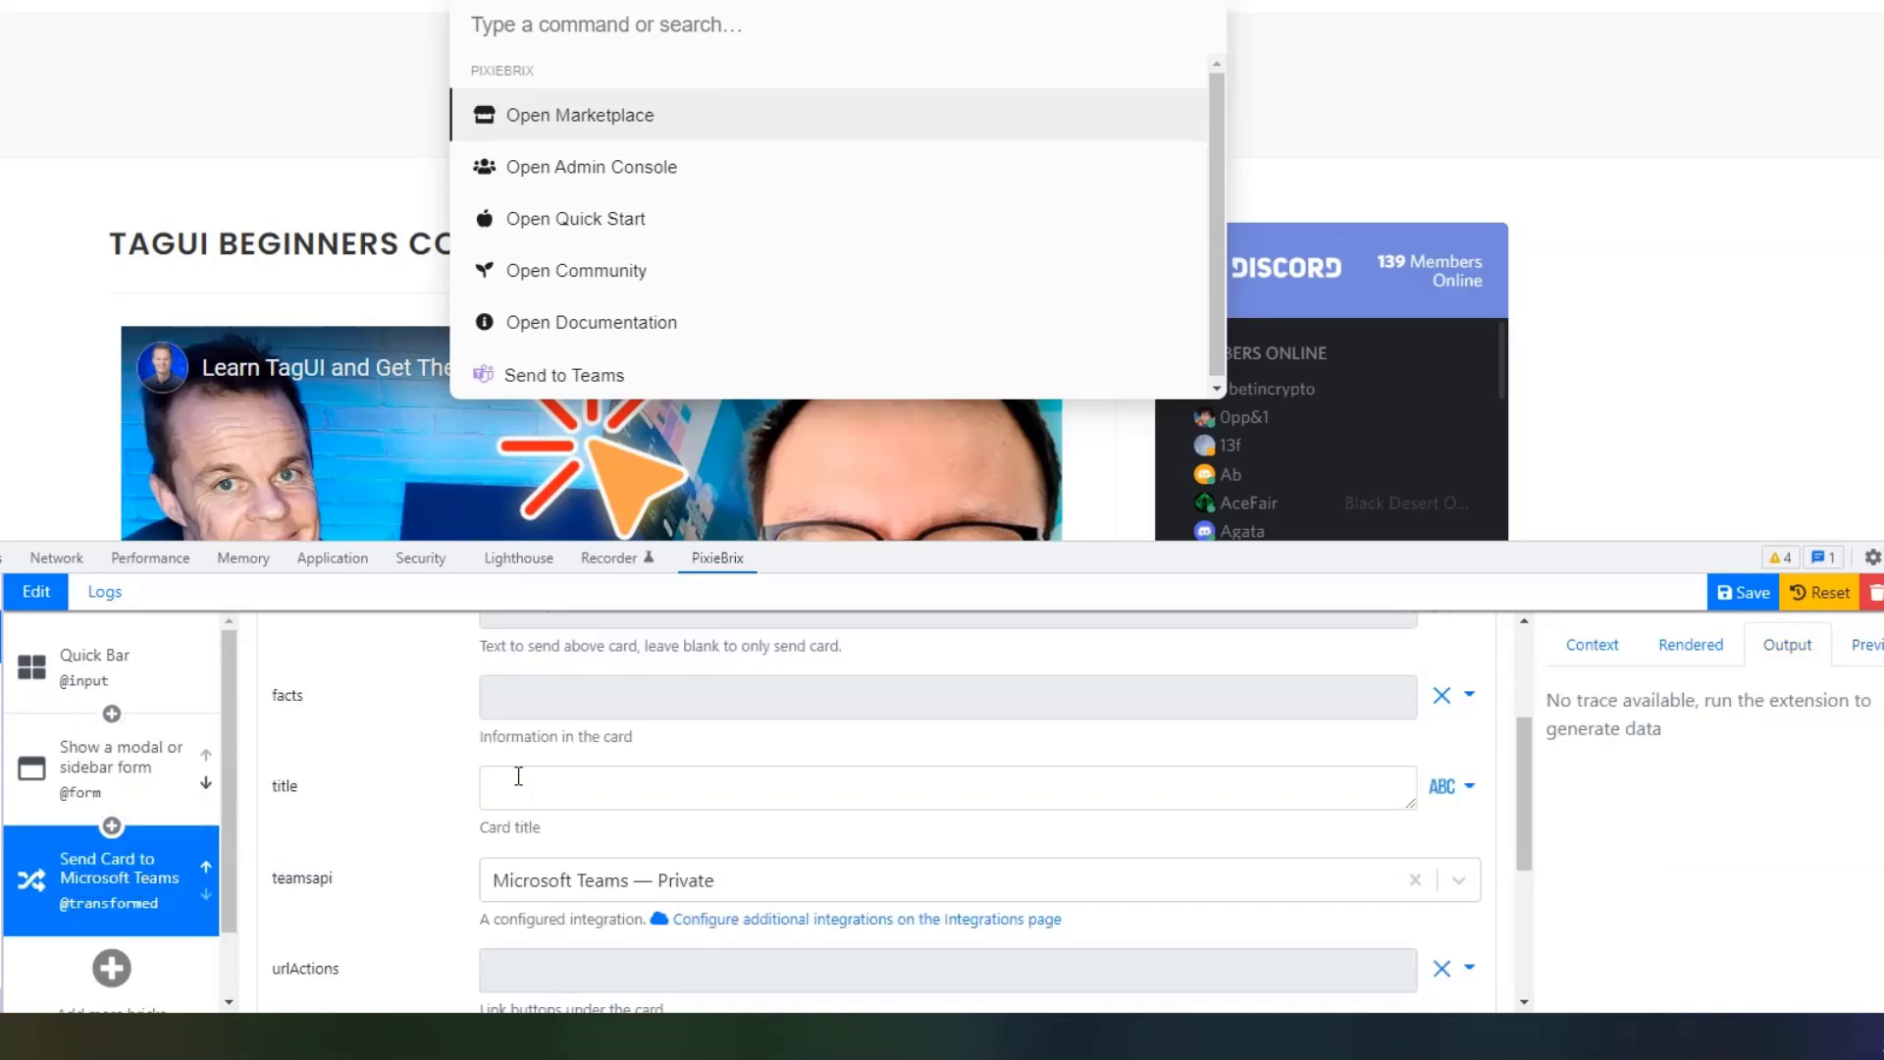
scroll(517, 770, "up", 1)
scroll(517, 776, "up", 1)
left_click(658, 834)
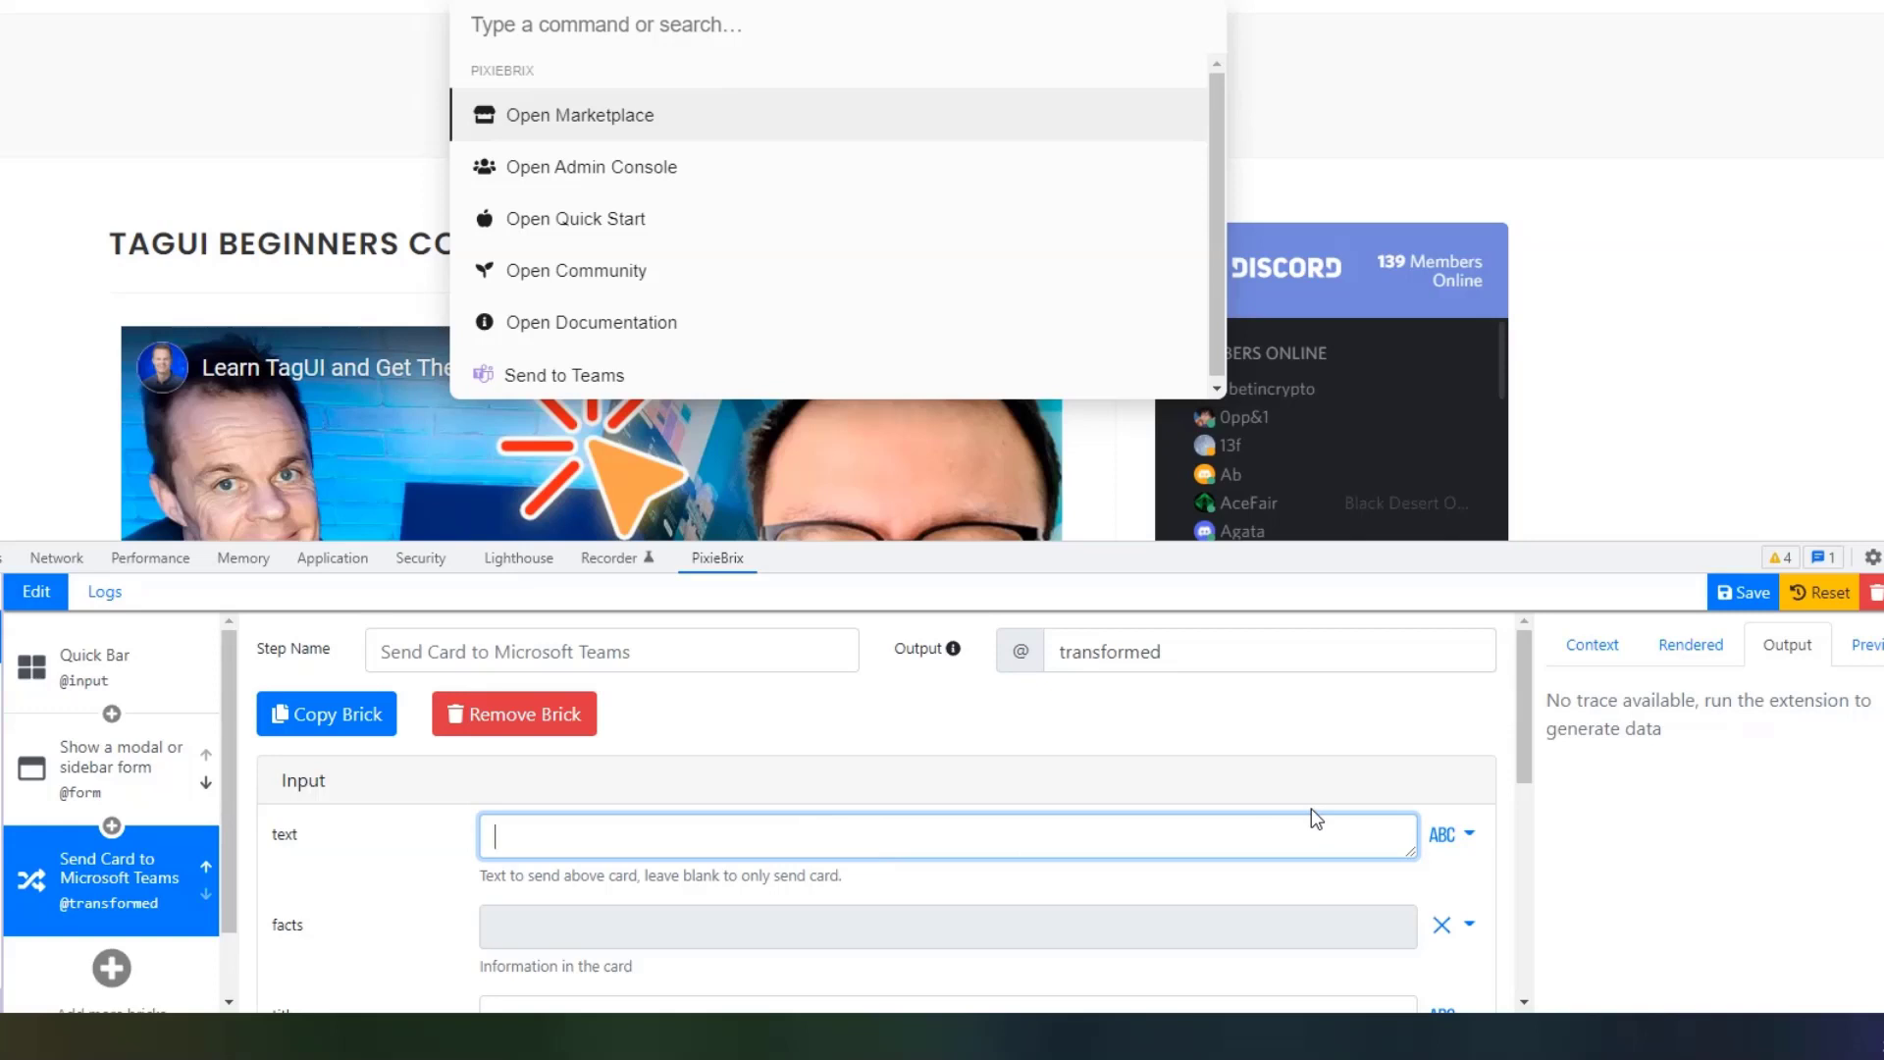
left_click(1462, 834)
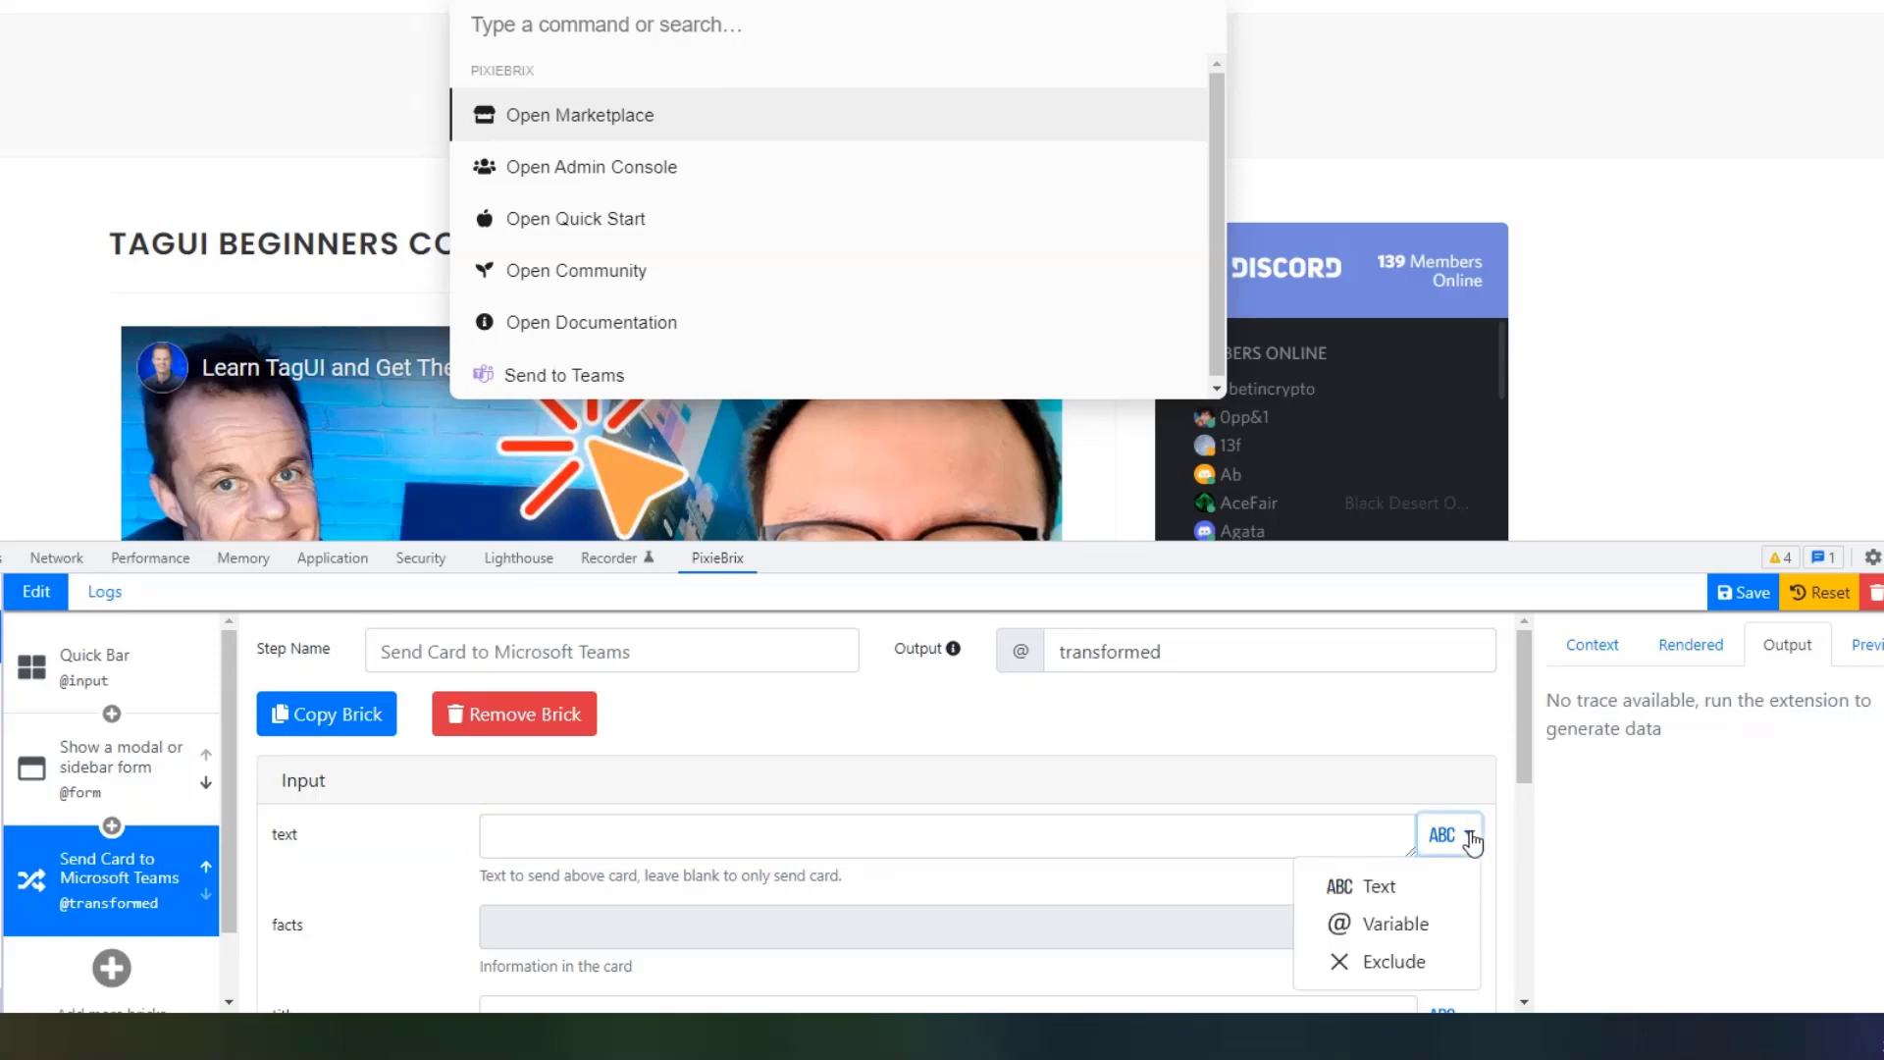
left_click(1425, 924)
left_click(693, 841)
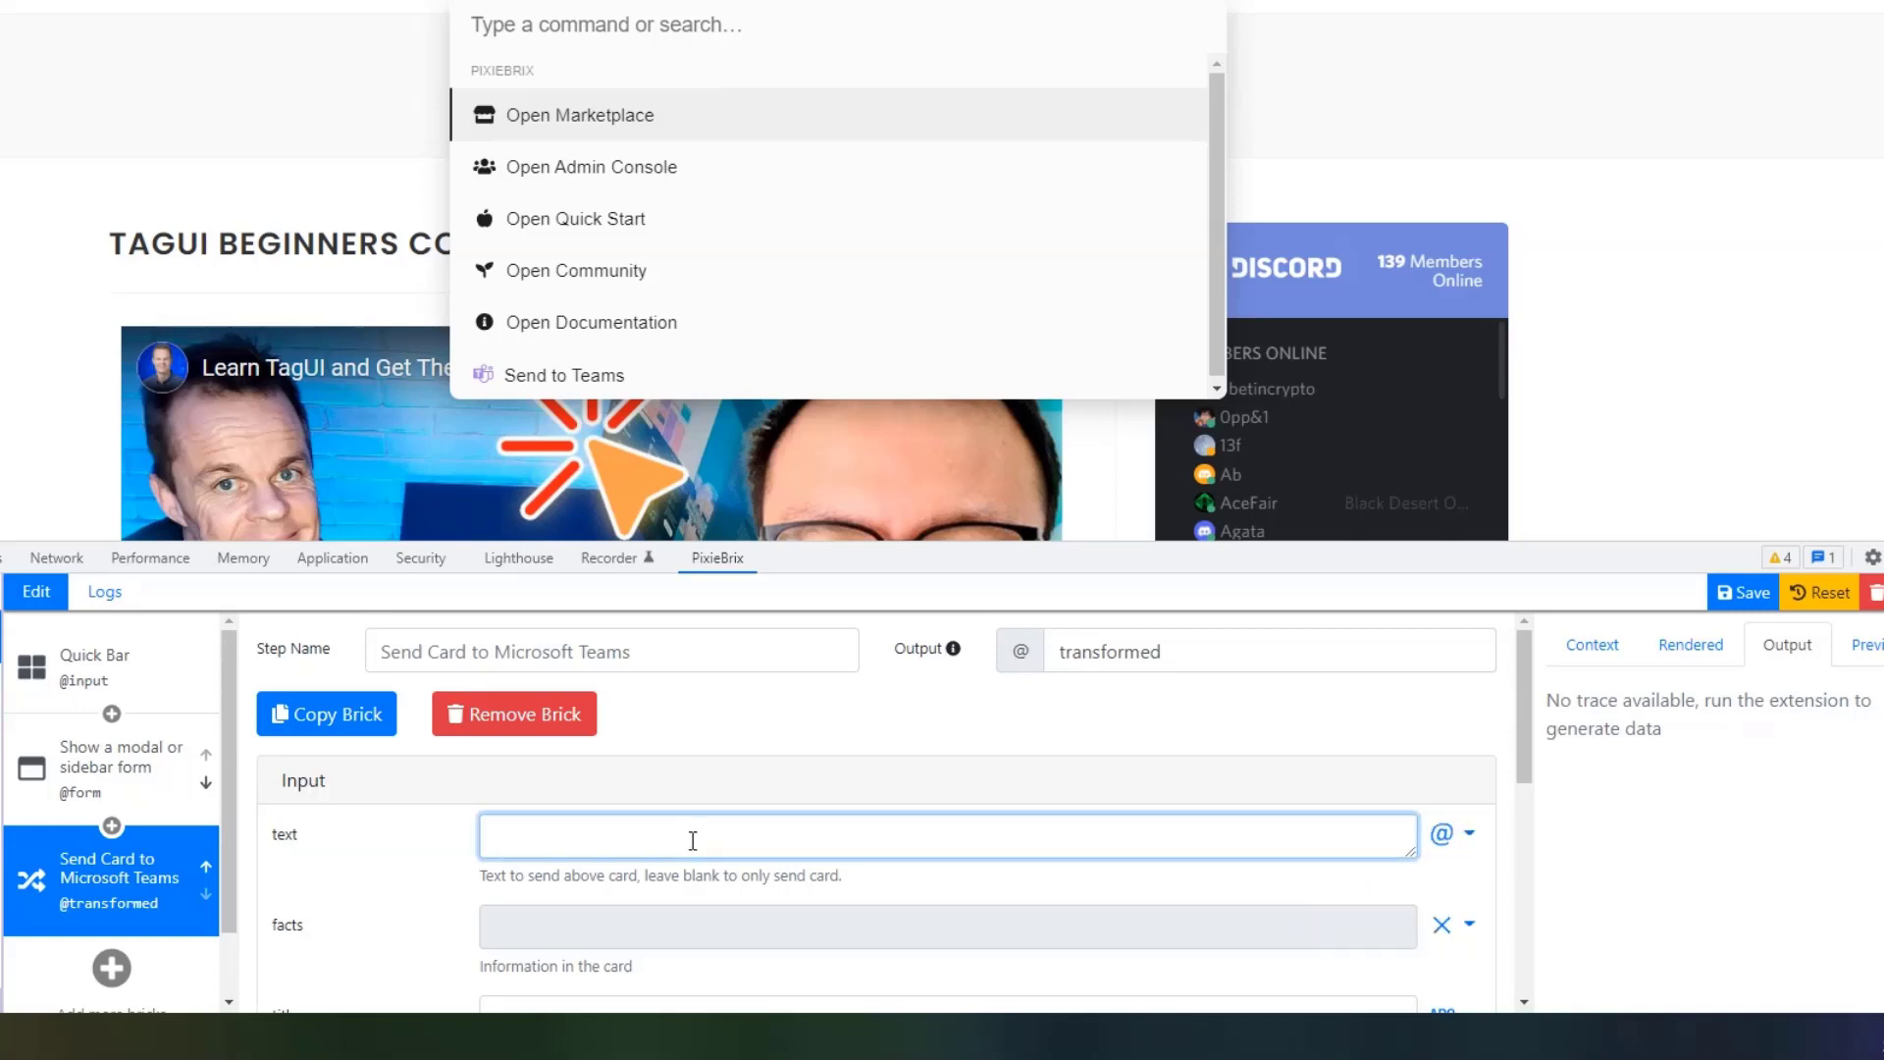
type("@")
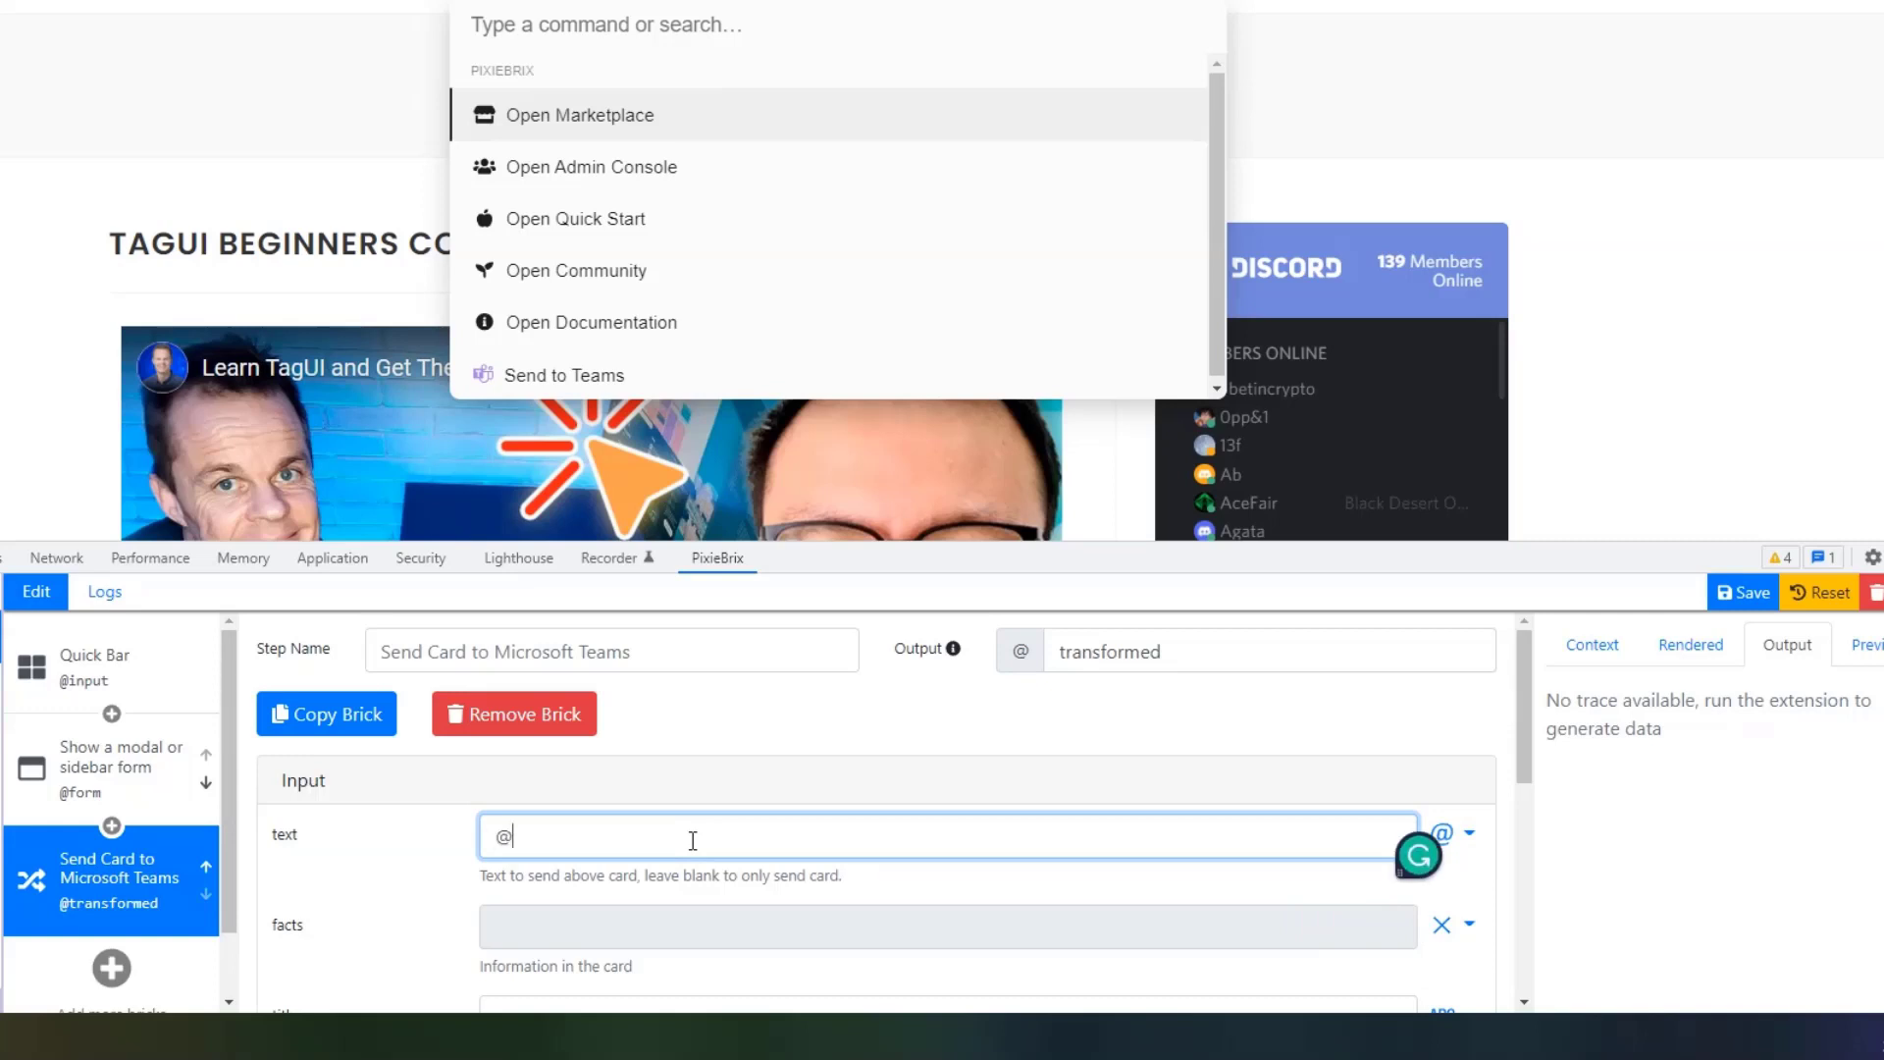
type("form.description")
Title the Teams card 'Check out this page'.
scroll(693, 841, "down", 2)
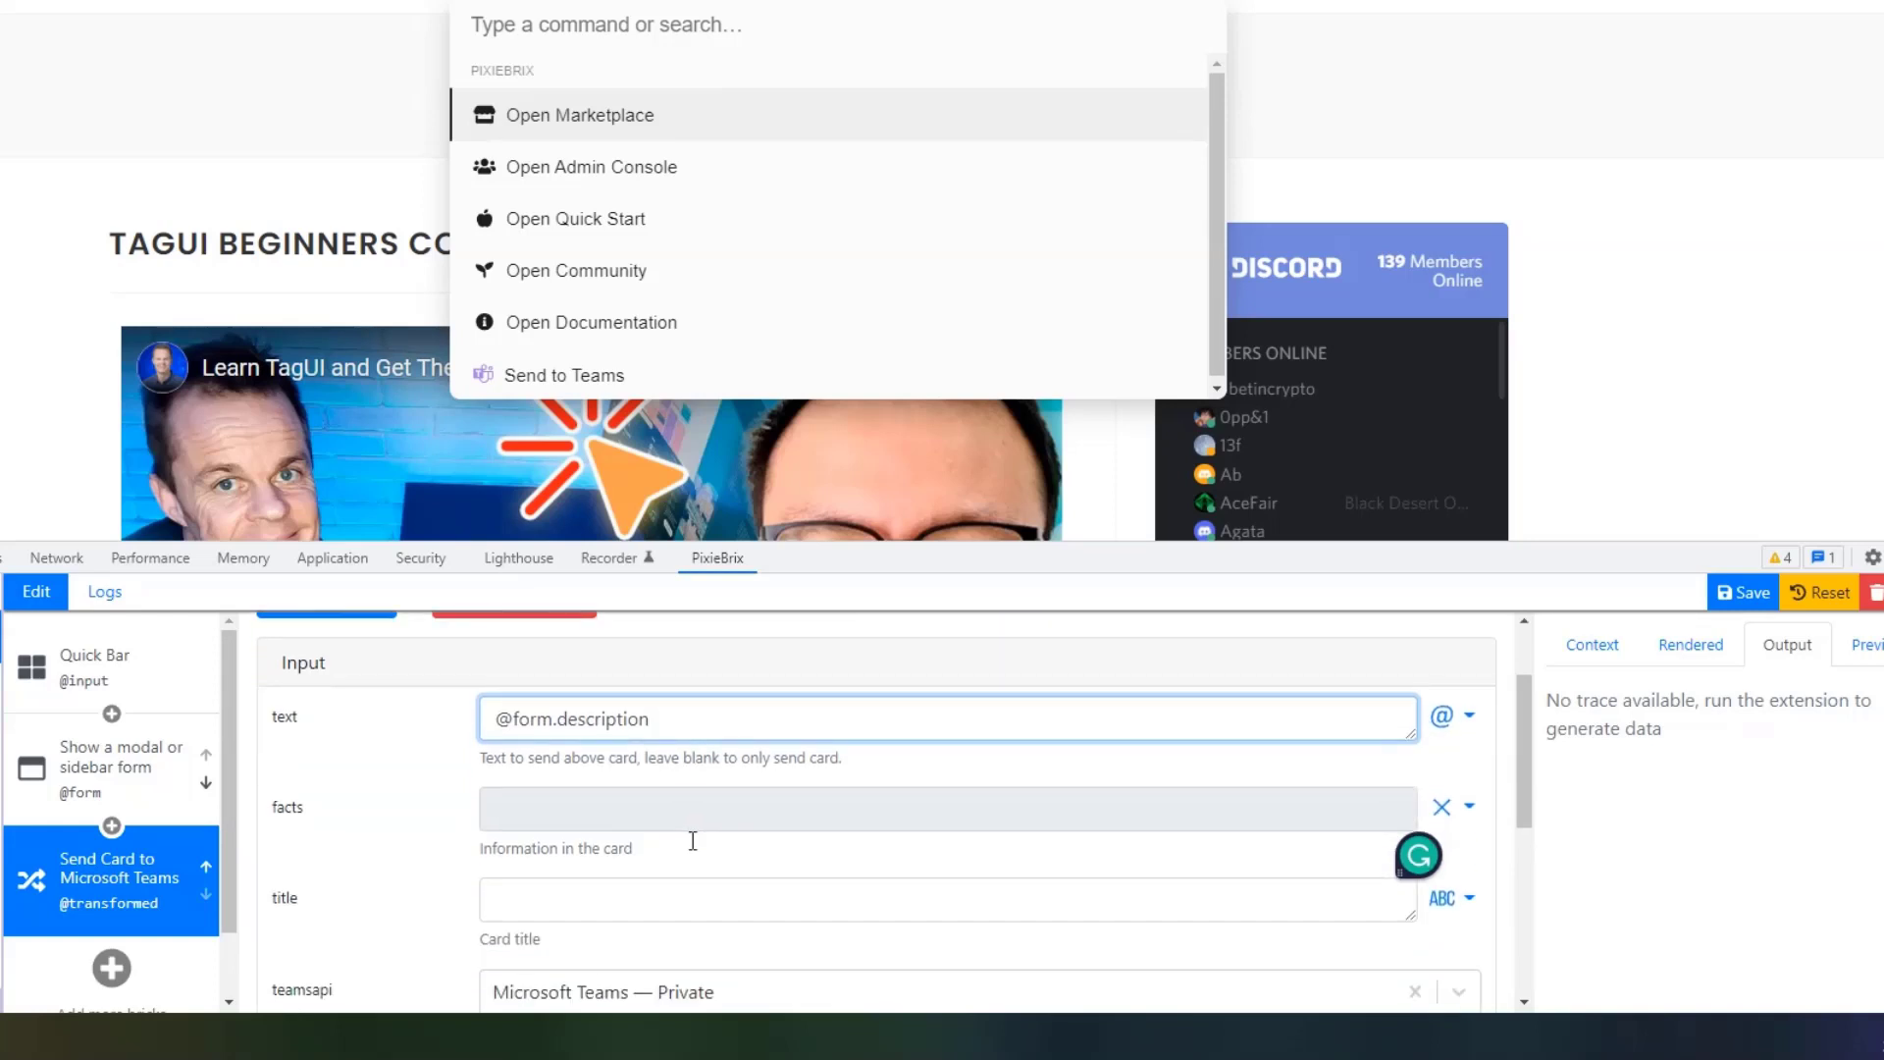
left_click(617, 765)
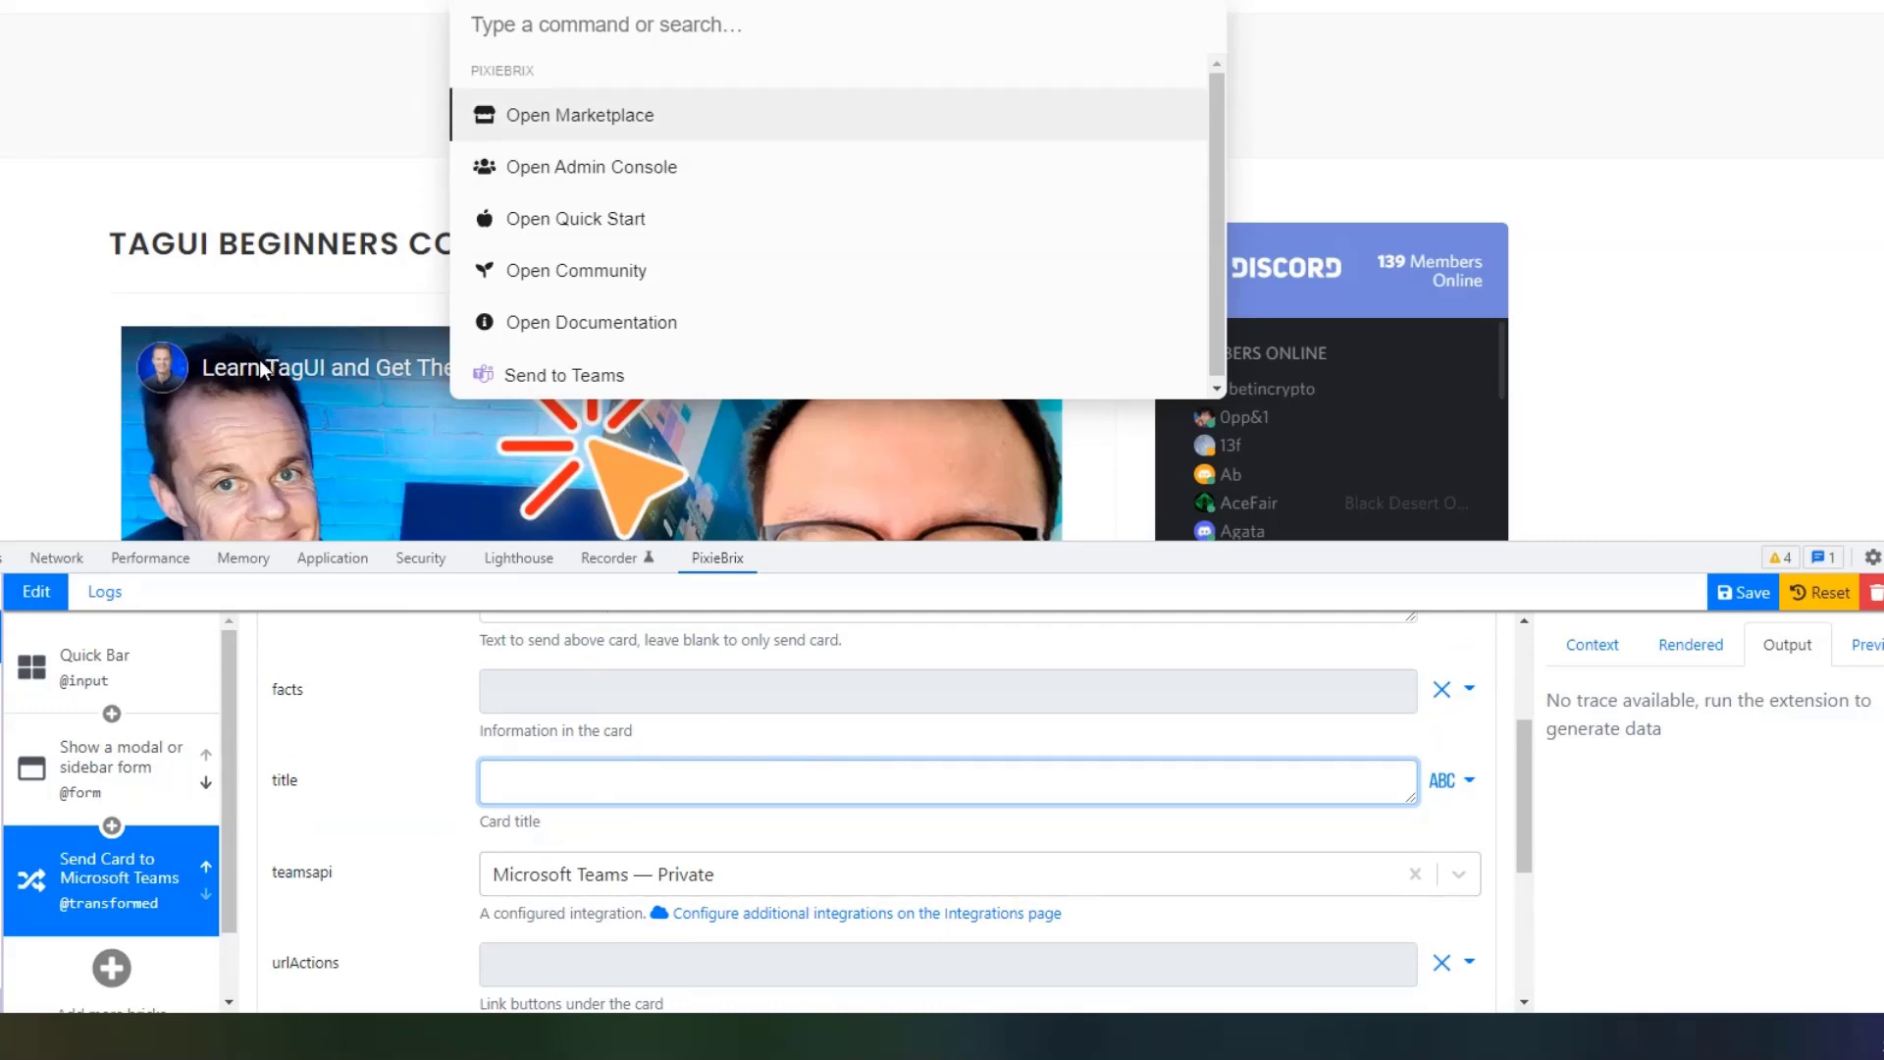
type("Chec")
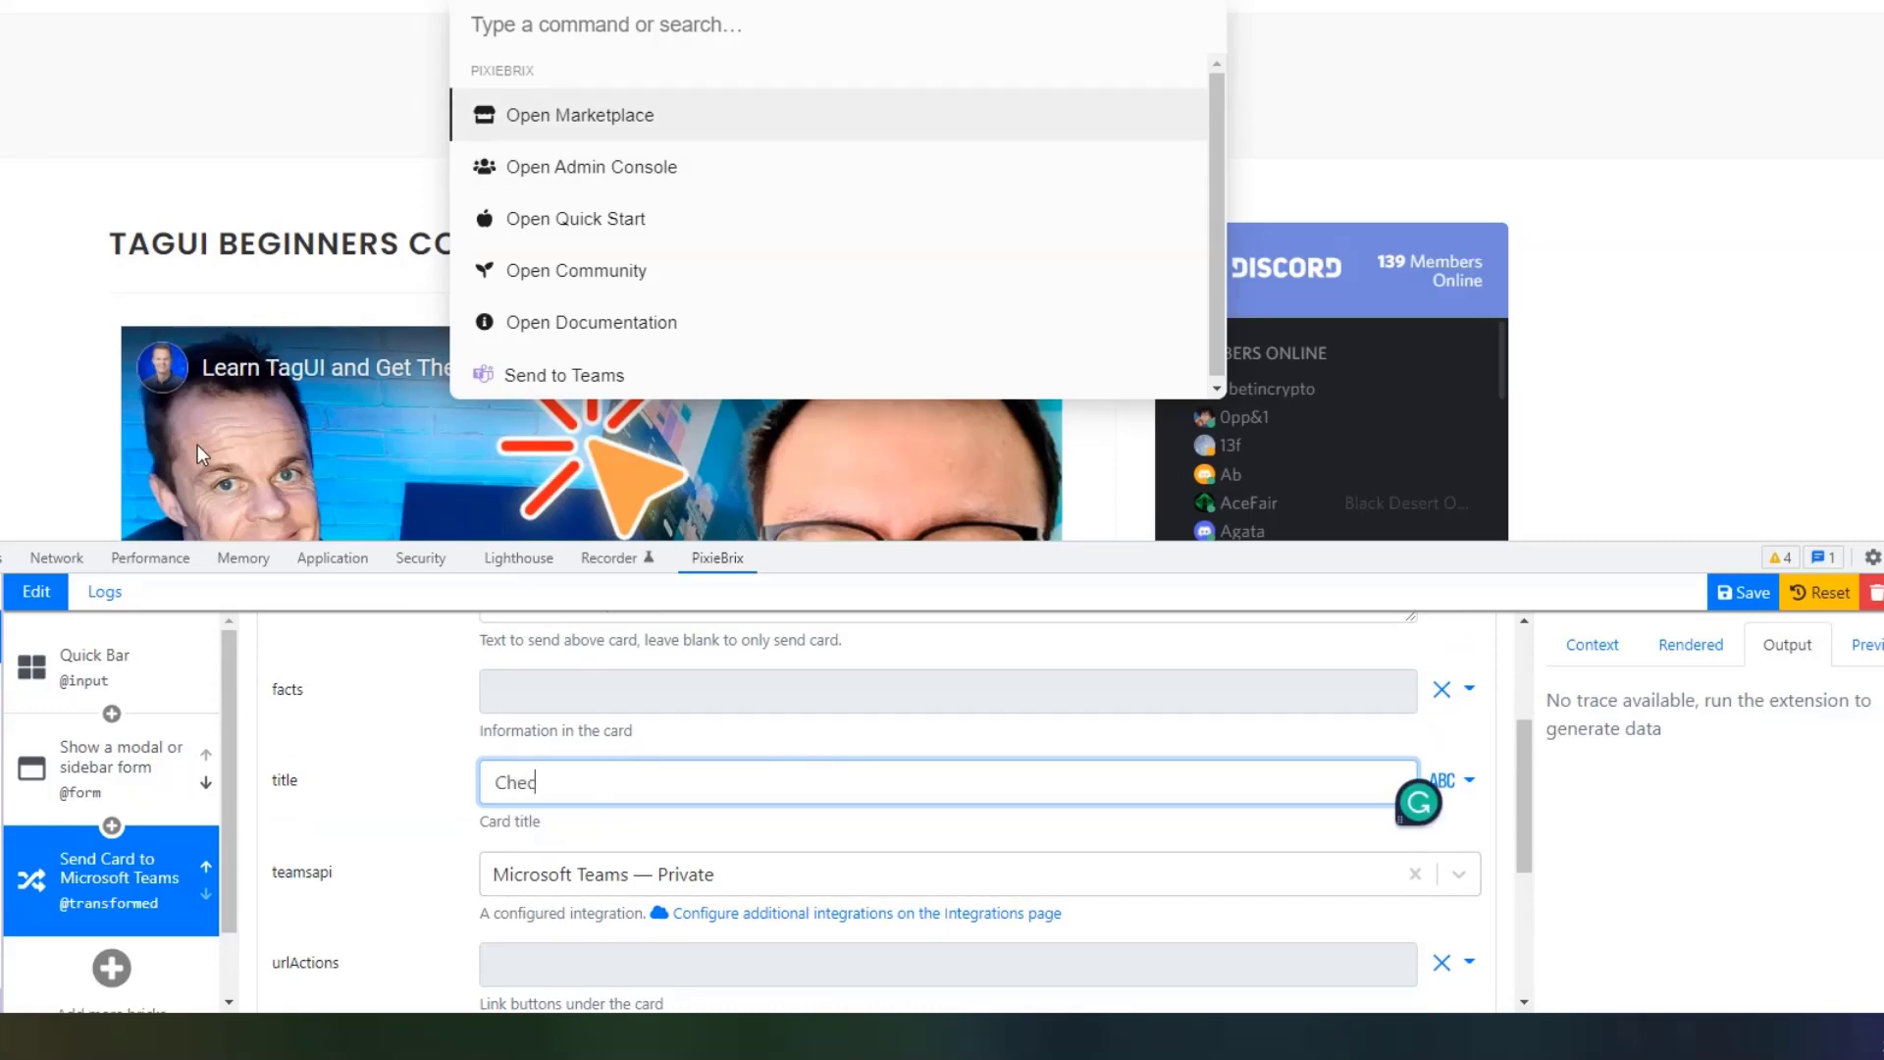
type("k out the p")
key("BackSpace")
key("BackSpace")
key("BackSpace")
type("is page")
left_click(143, 676)
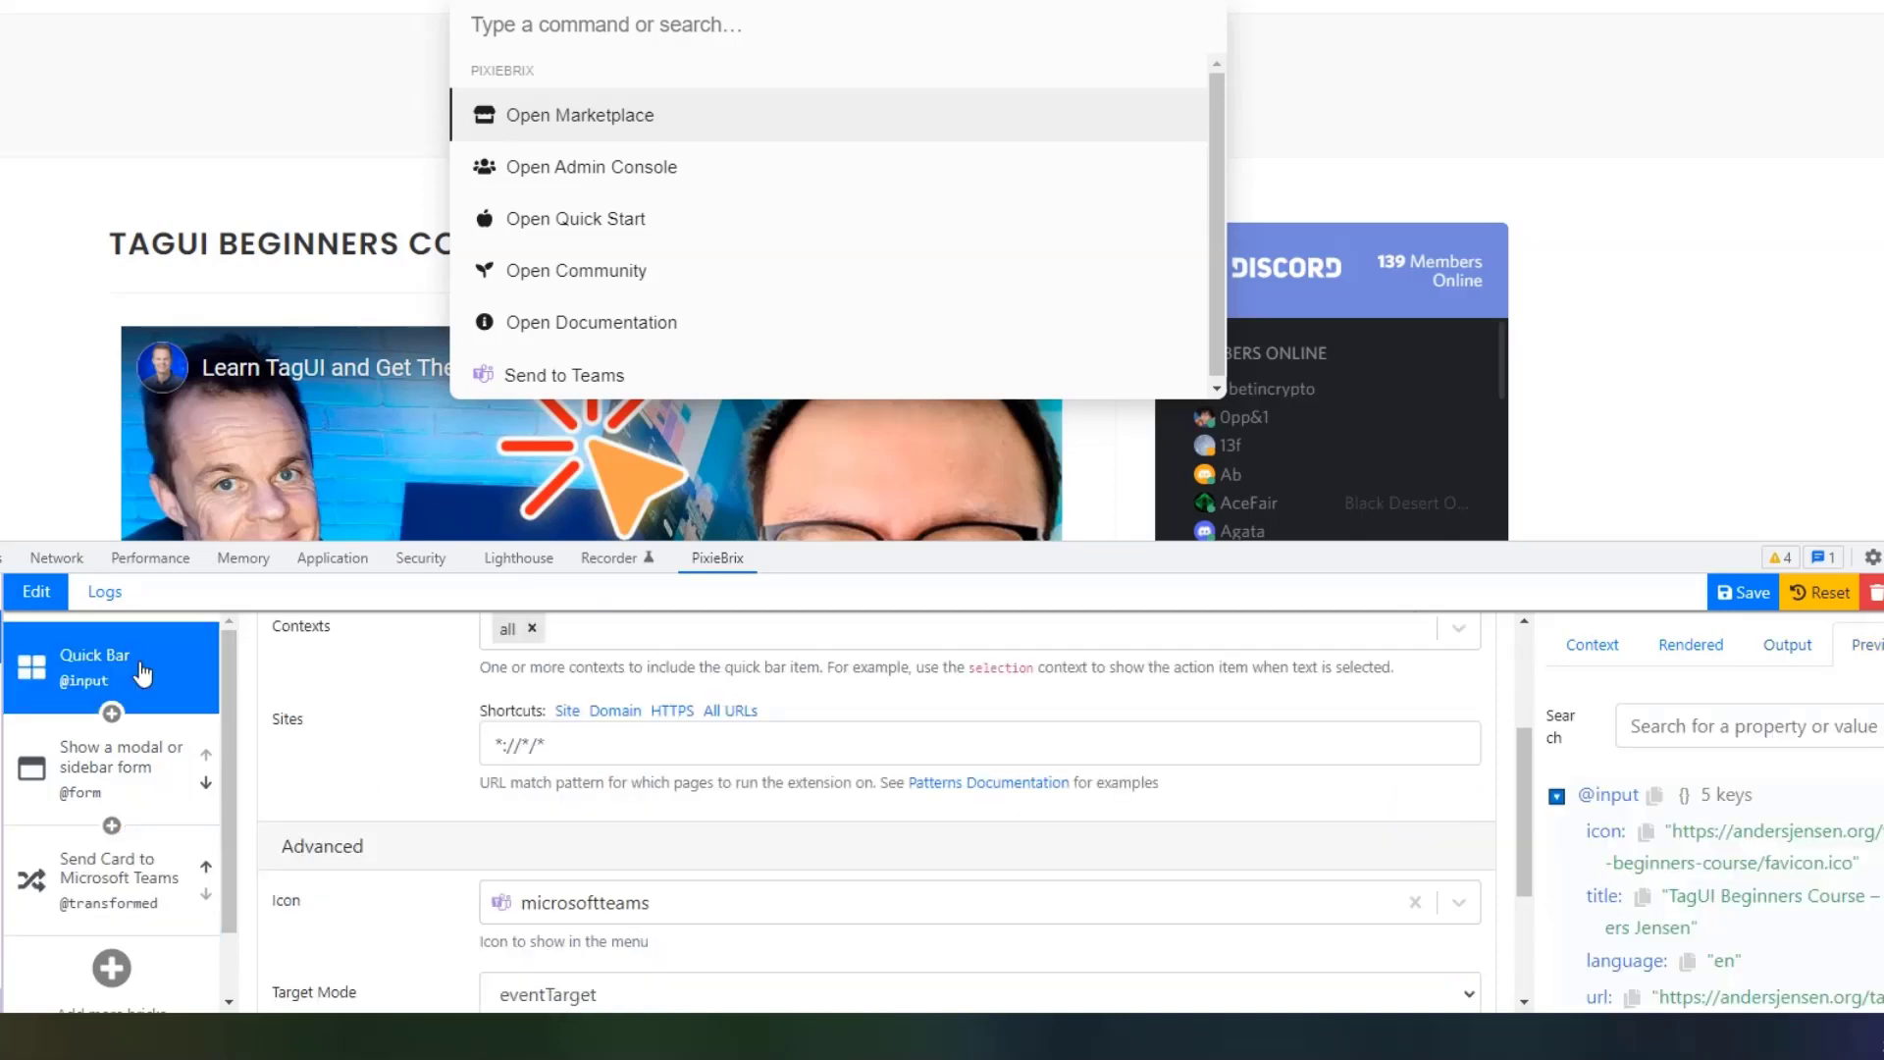
scroll(1717, 797, "down", 1)
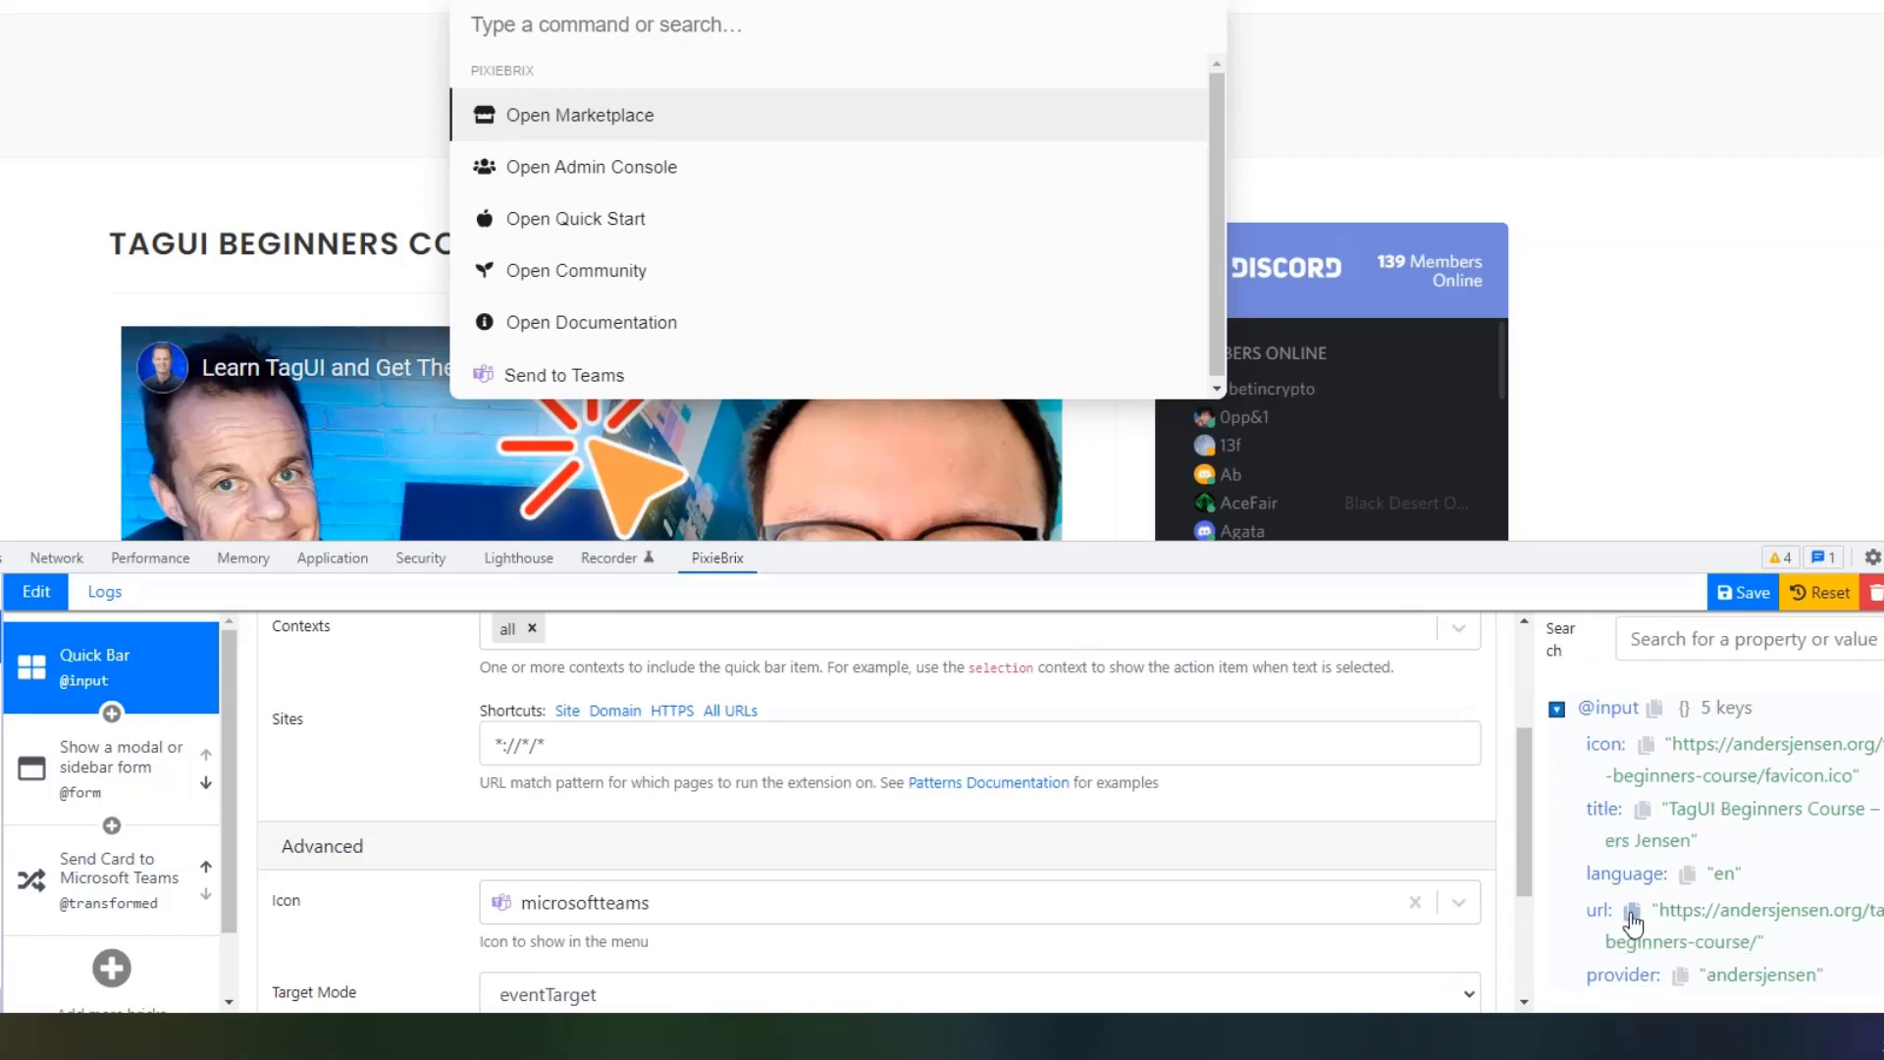
left_click(1637, 921)
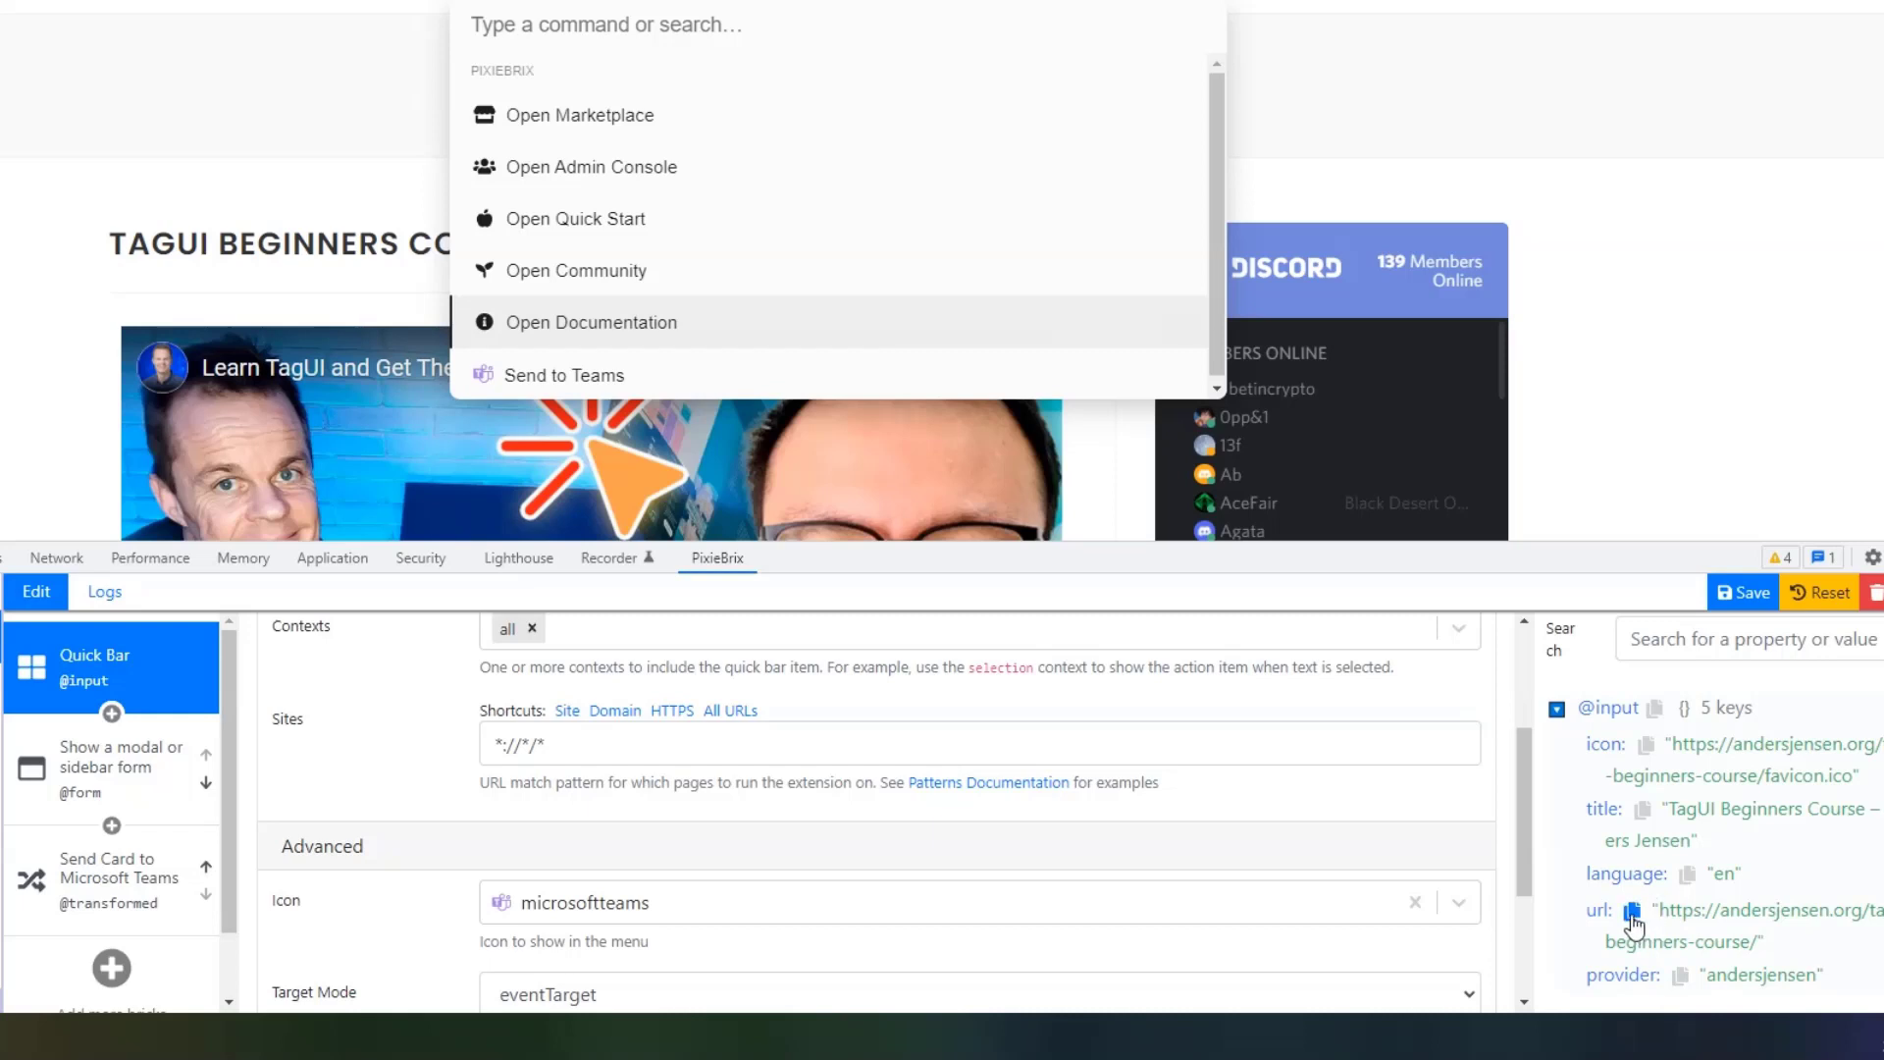
left_click(1632, 913)
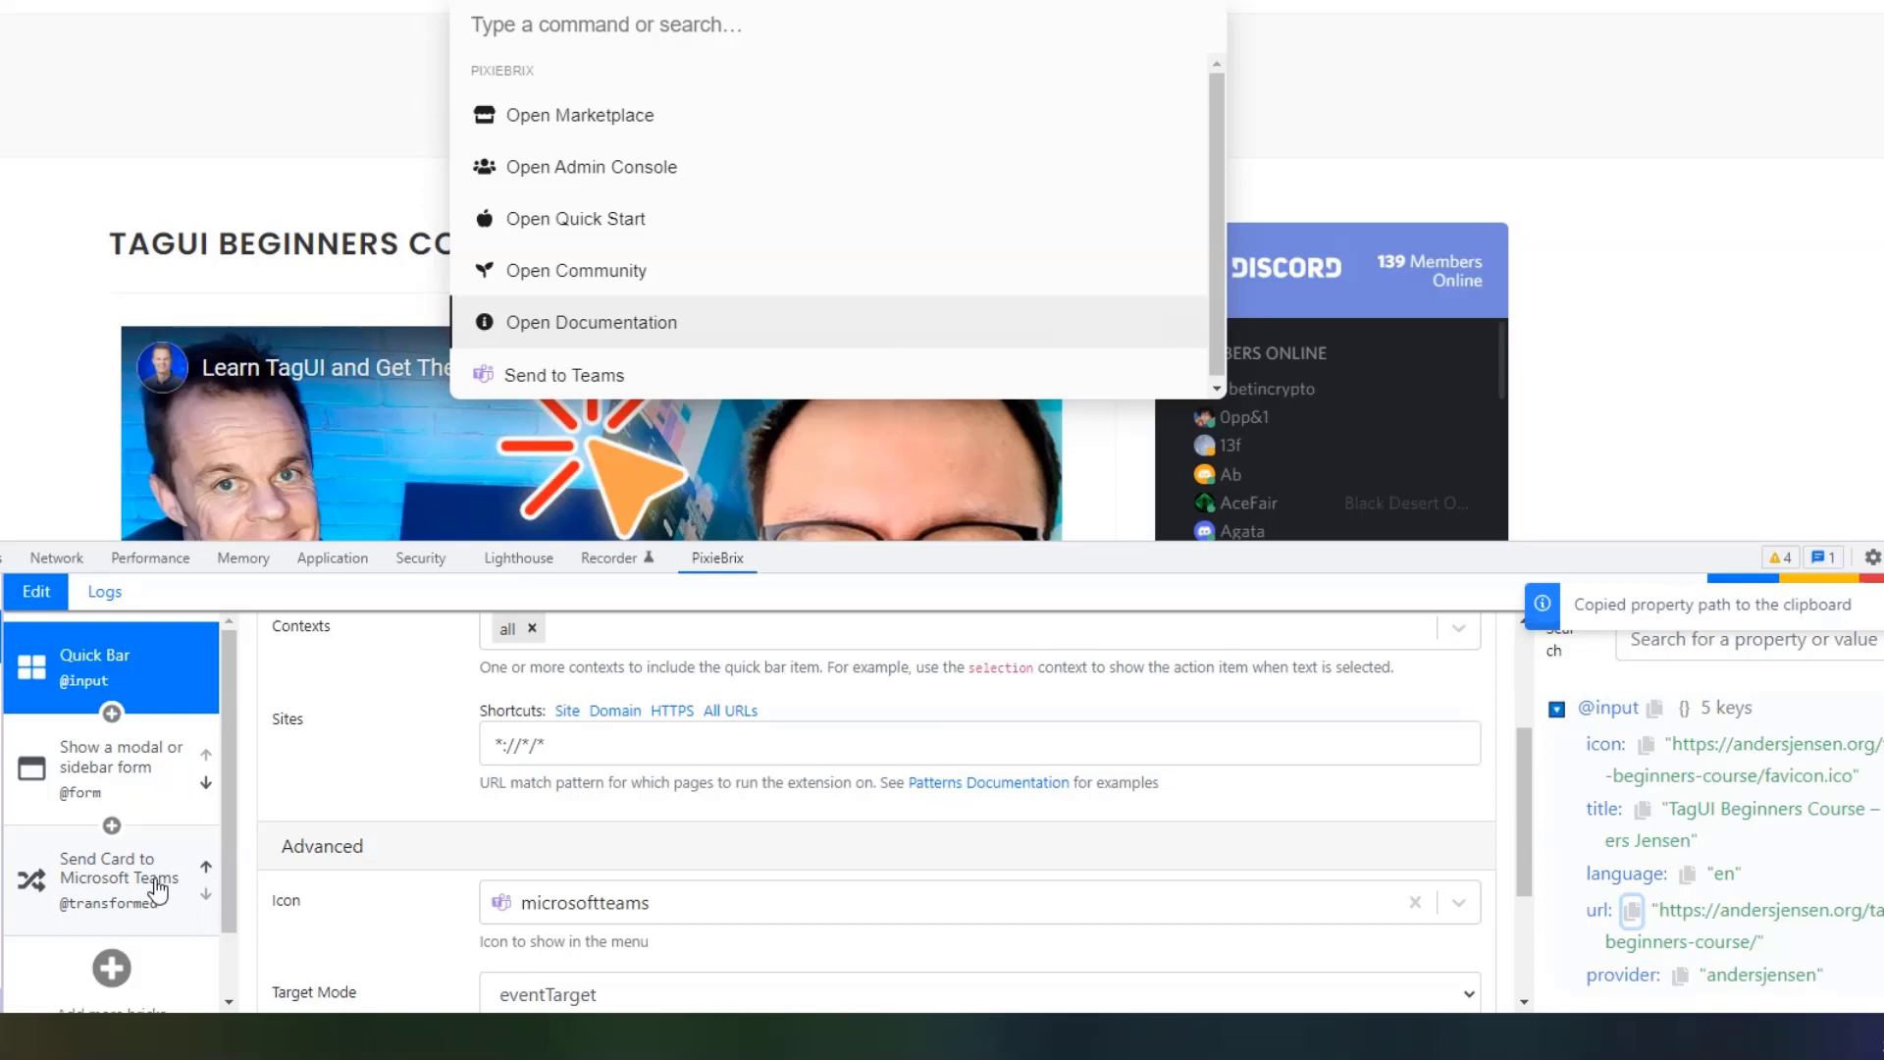
left_click(98, 895)
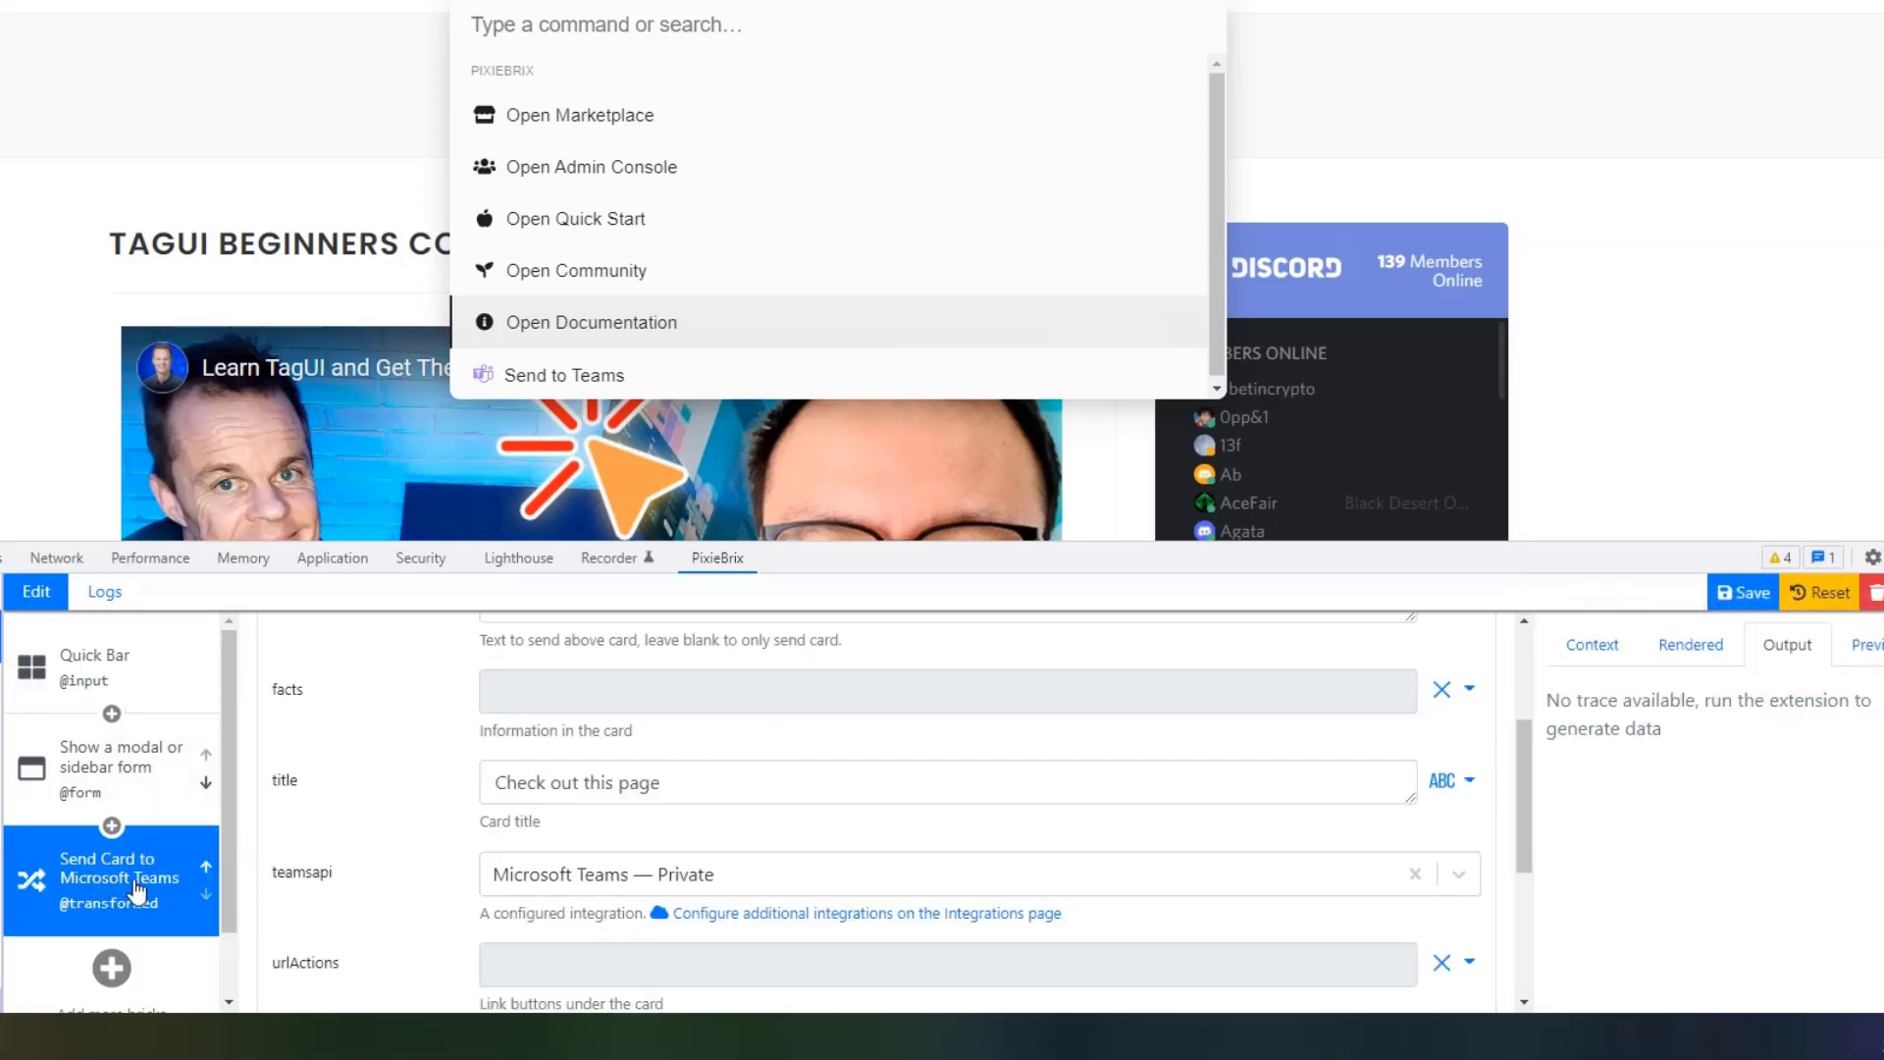
scroll(655, 850, "down", 1)
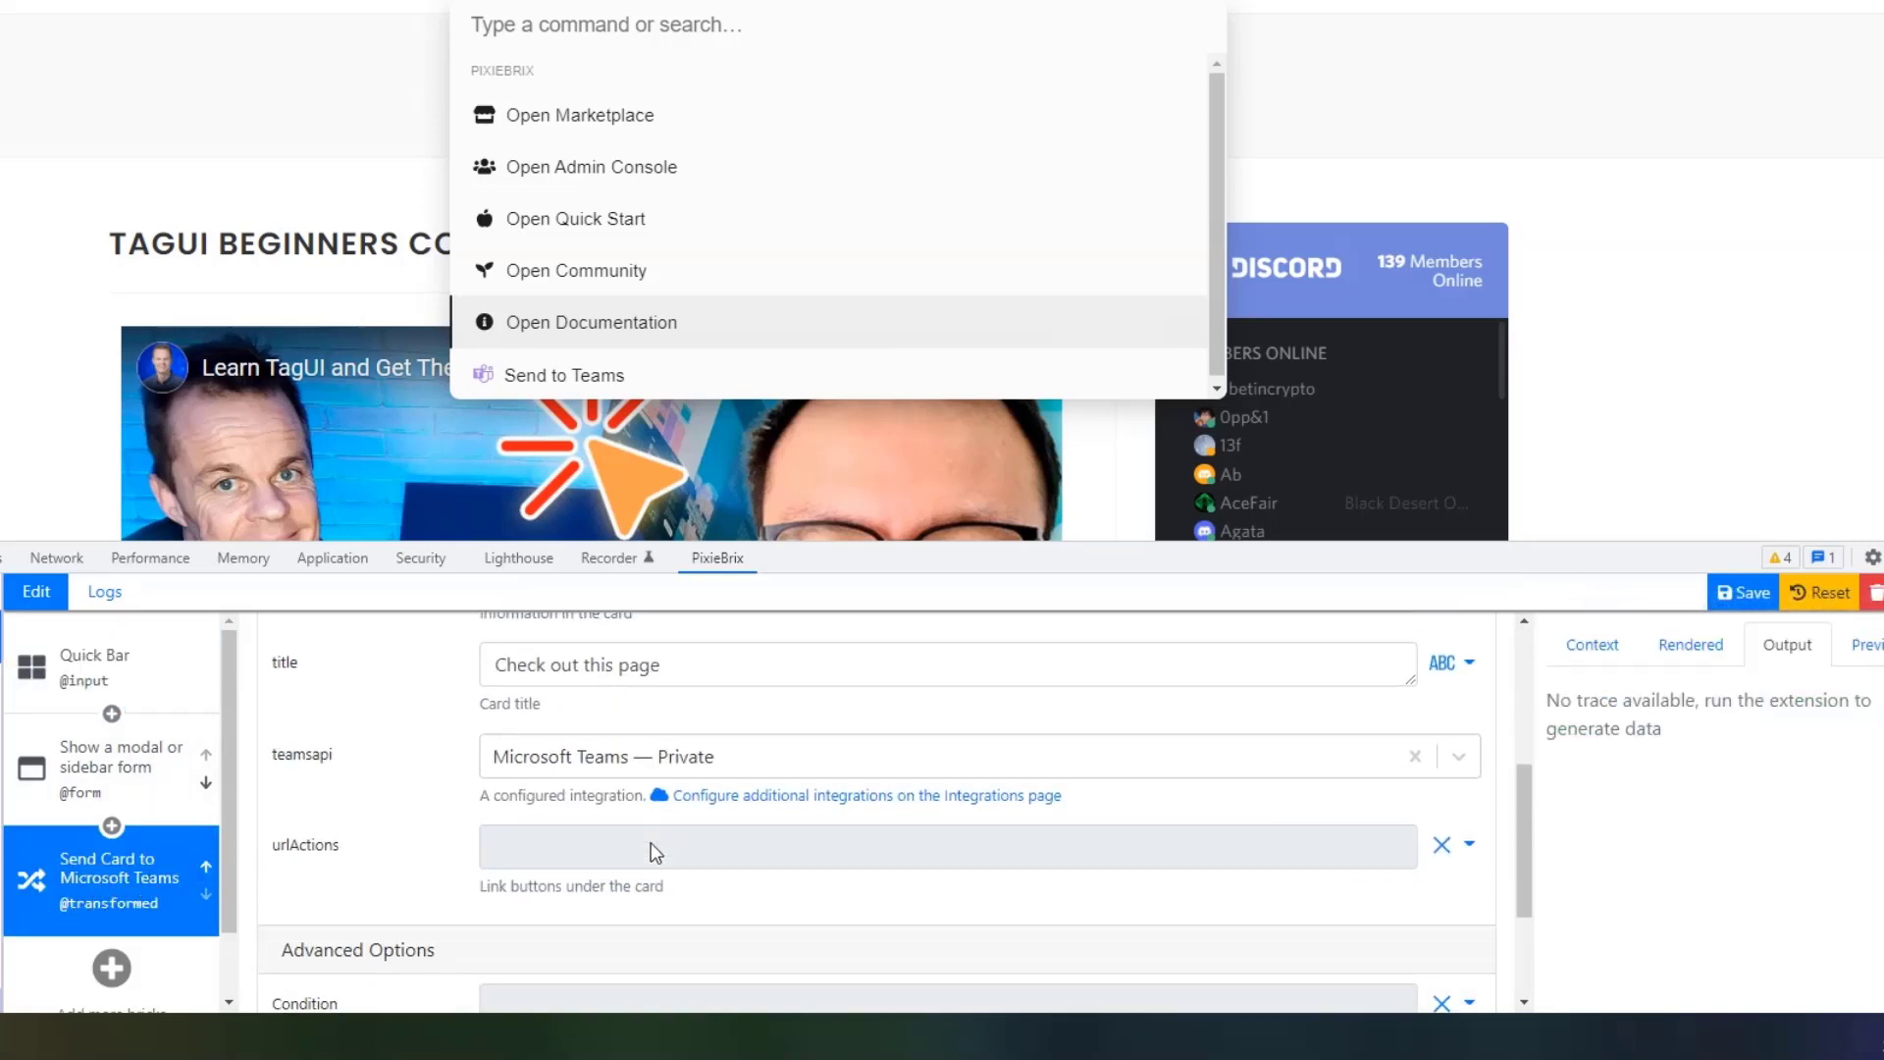
scroll(655, 850, "up", 1)
left_click(698, 781)
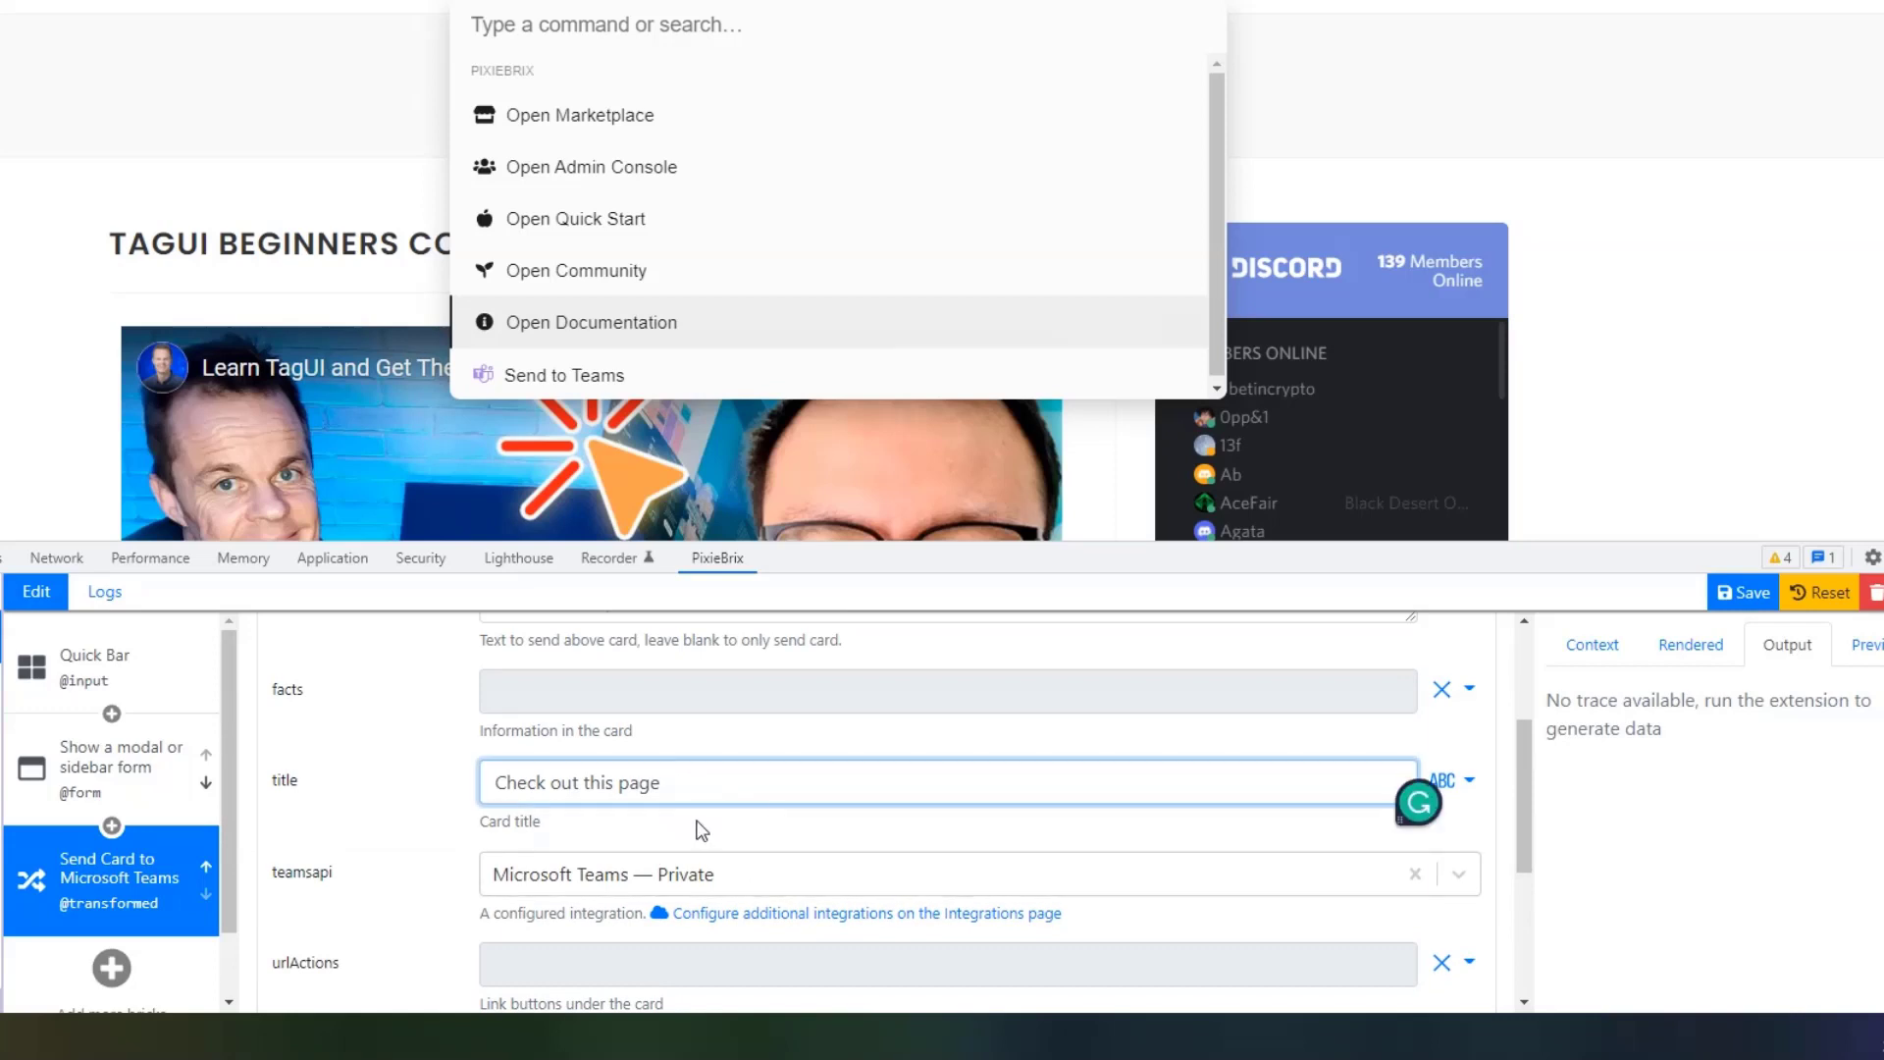
key("ctrl+v")
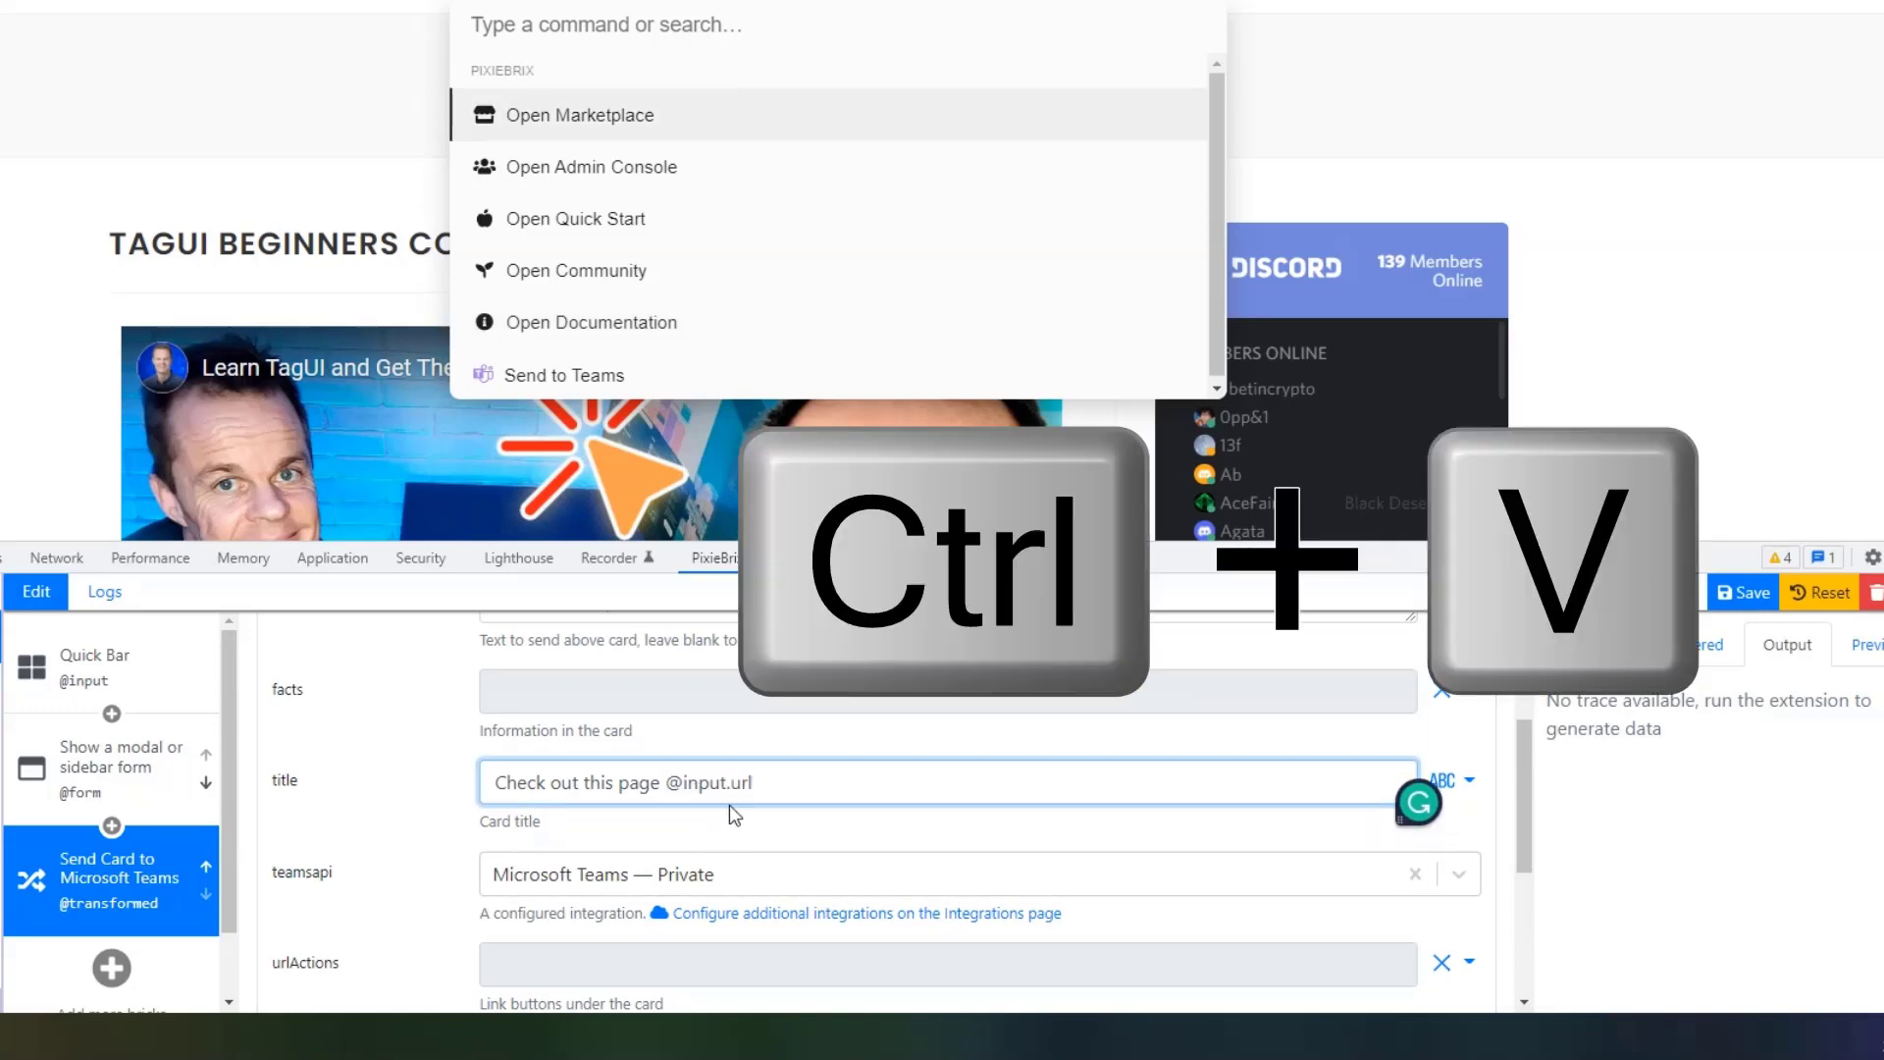
left_click(663, 782)
type("{{")
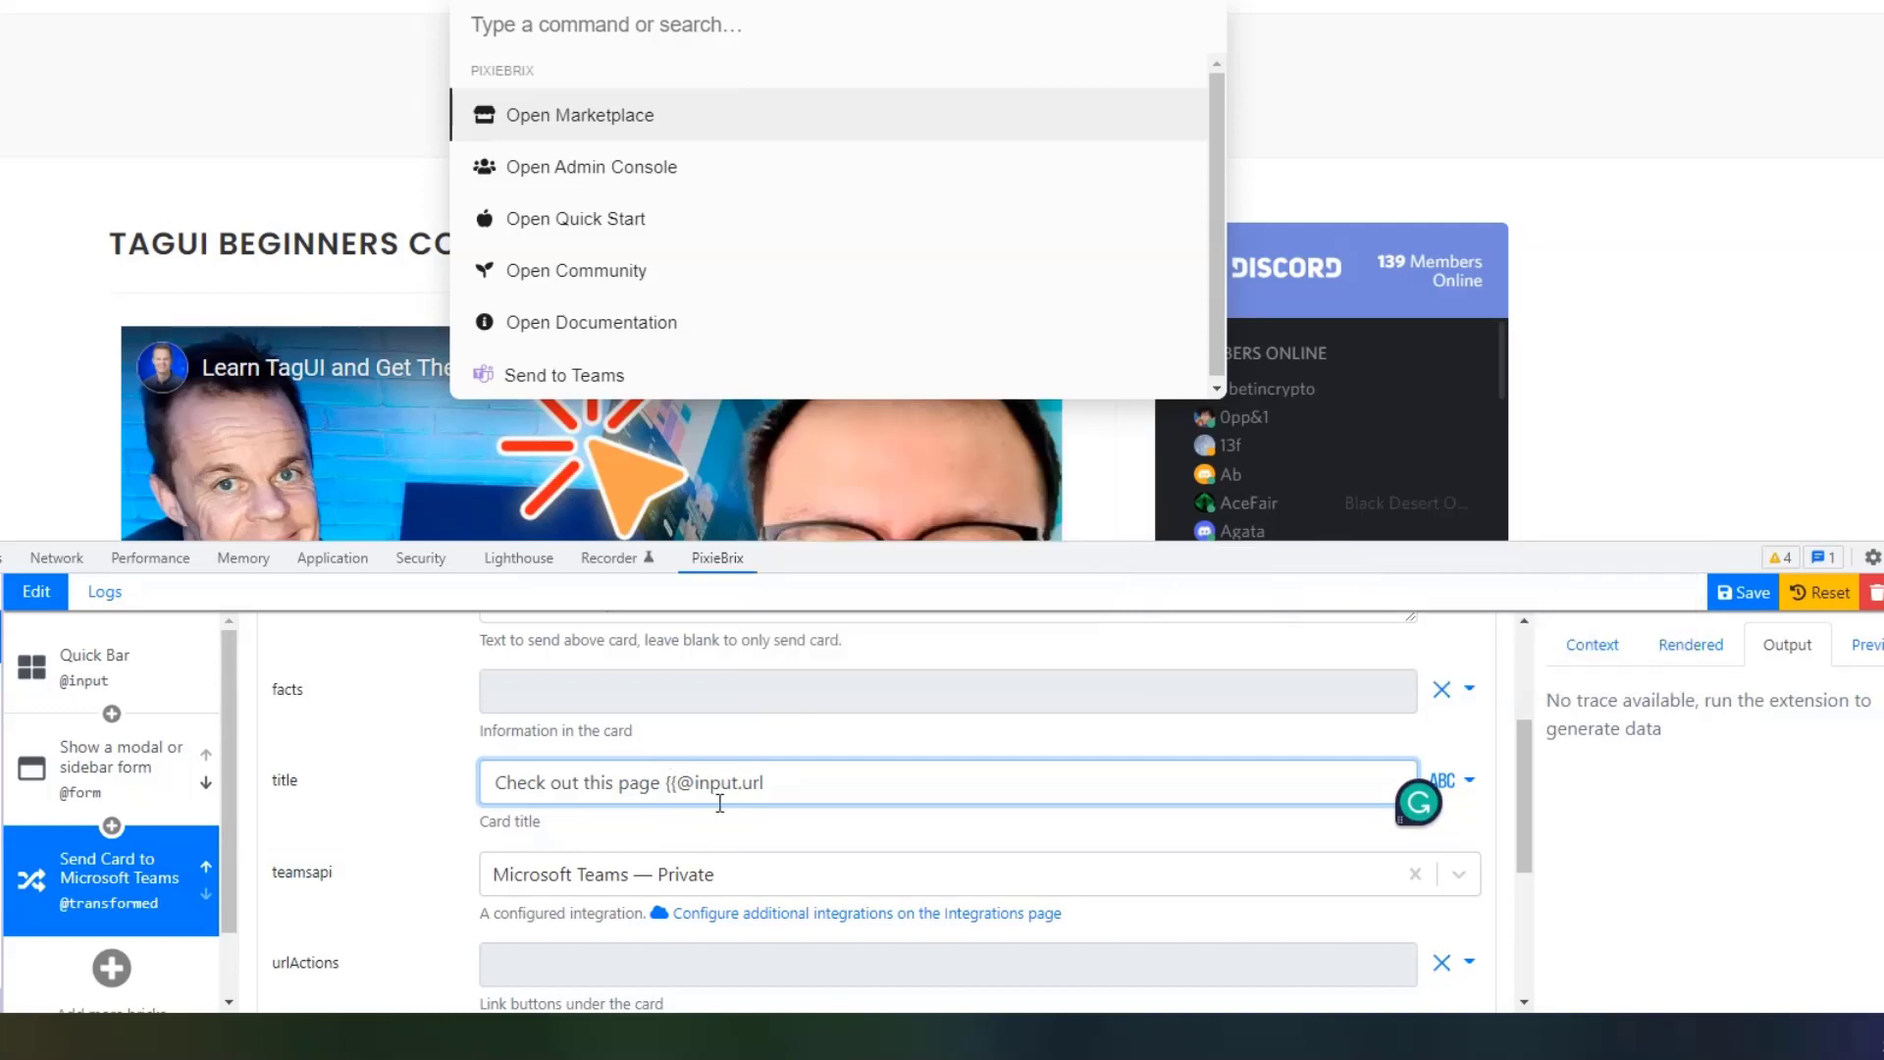
left_click(720, 802)
left_click(1466, 782)
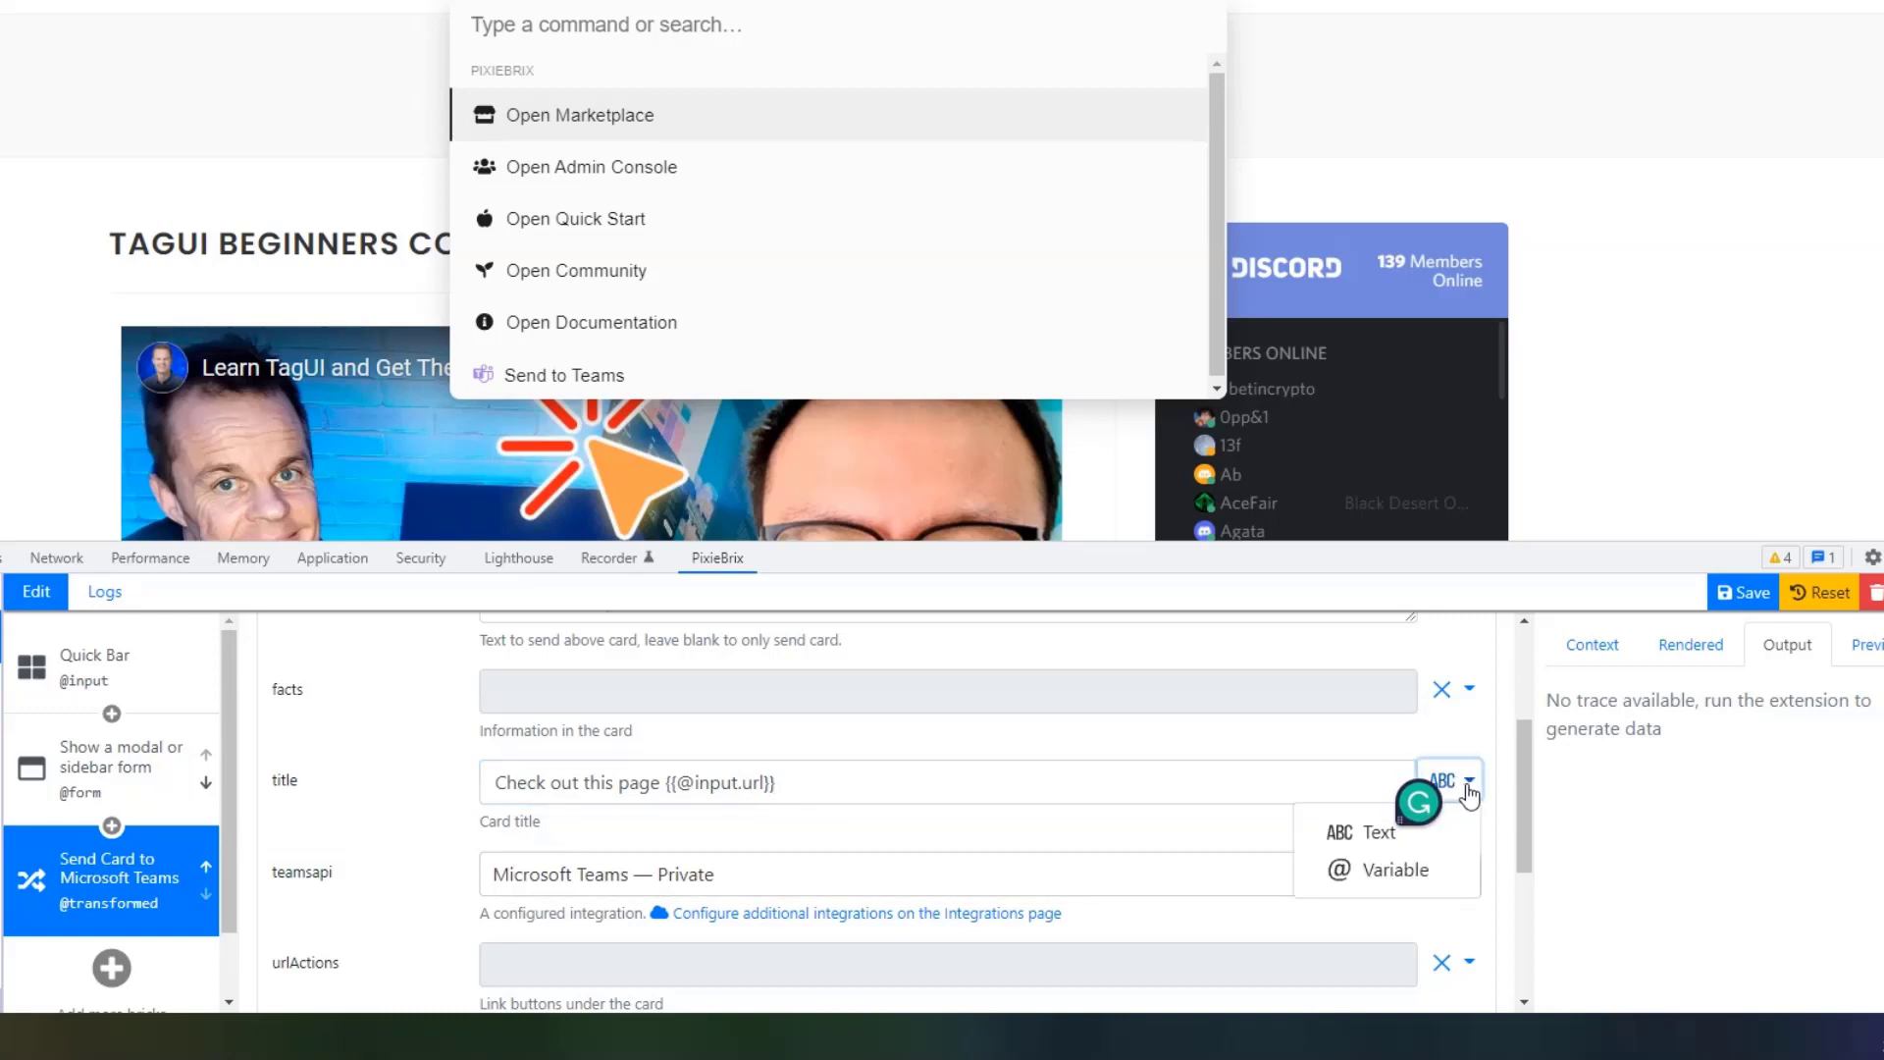
left_click(1401, 837)
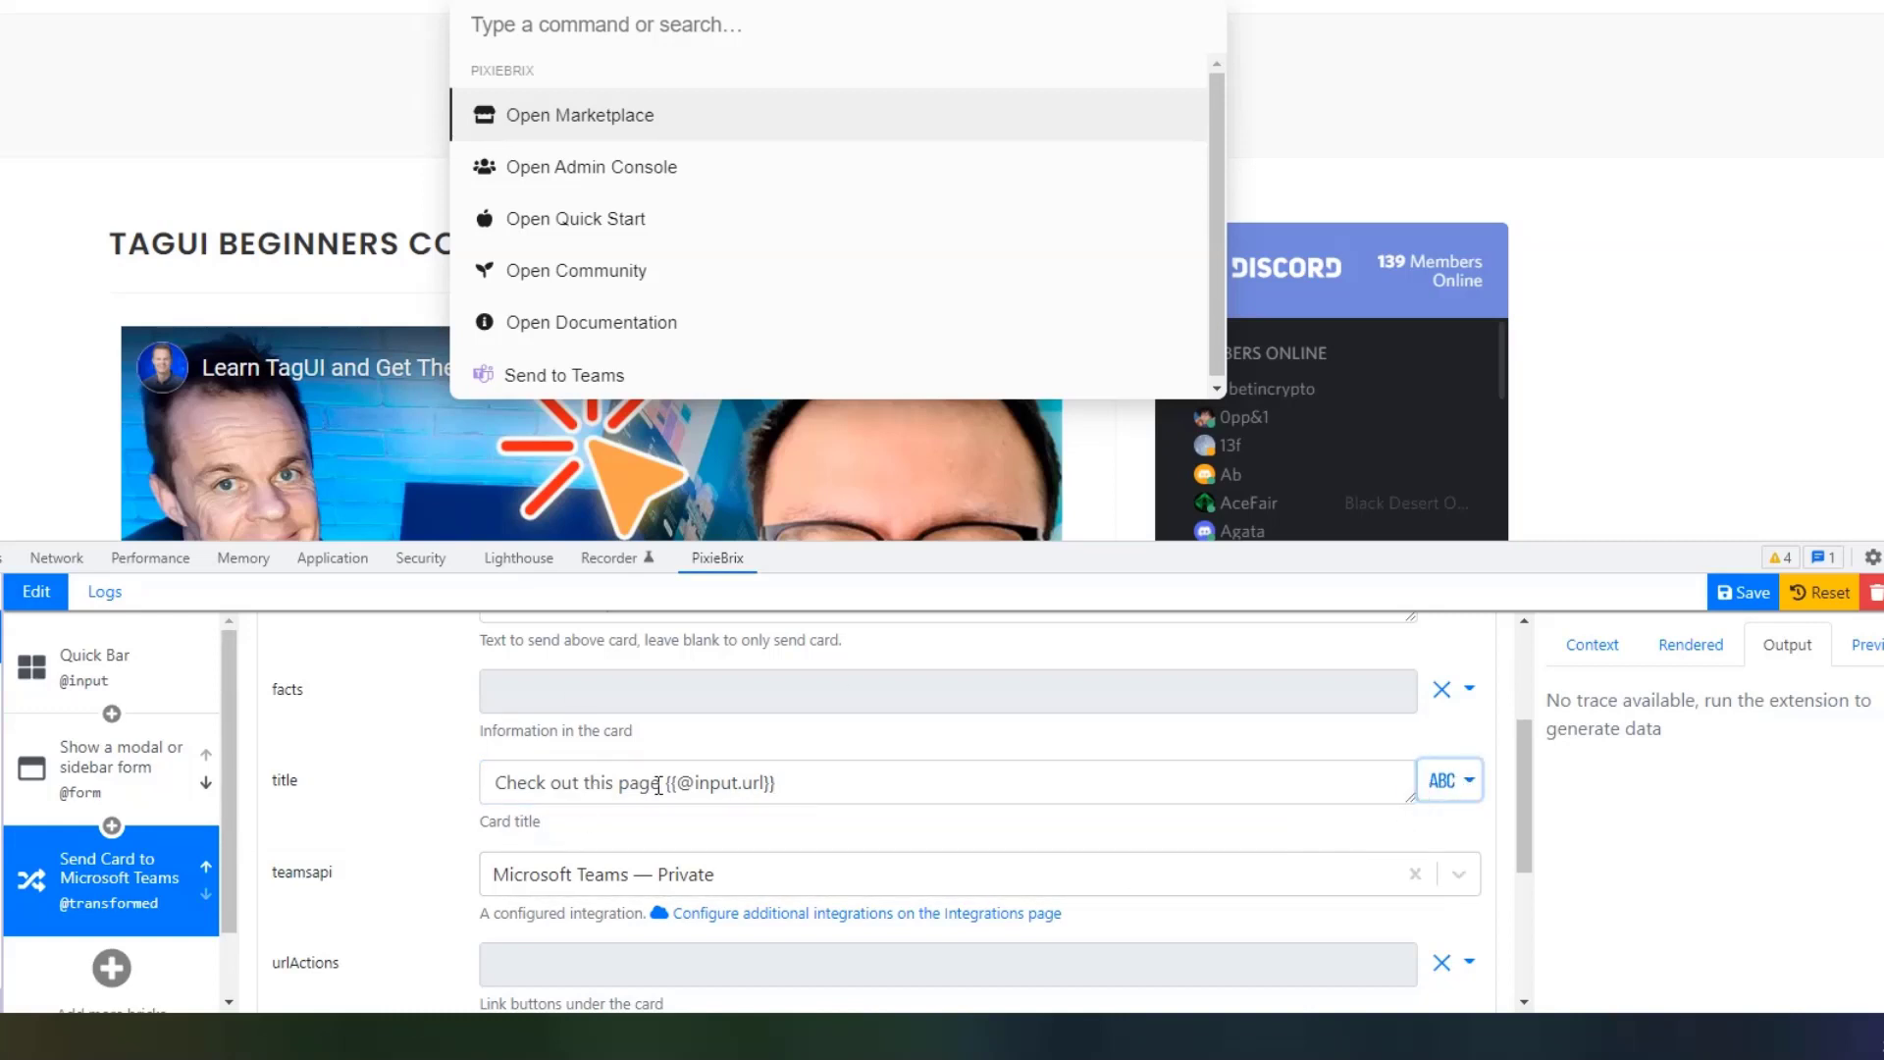
left_click(799, 782)
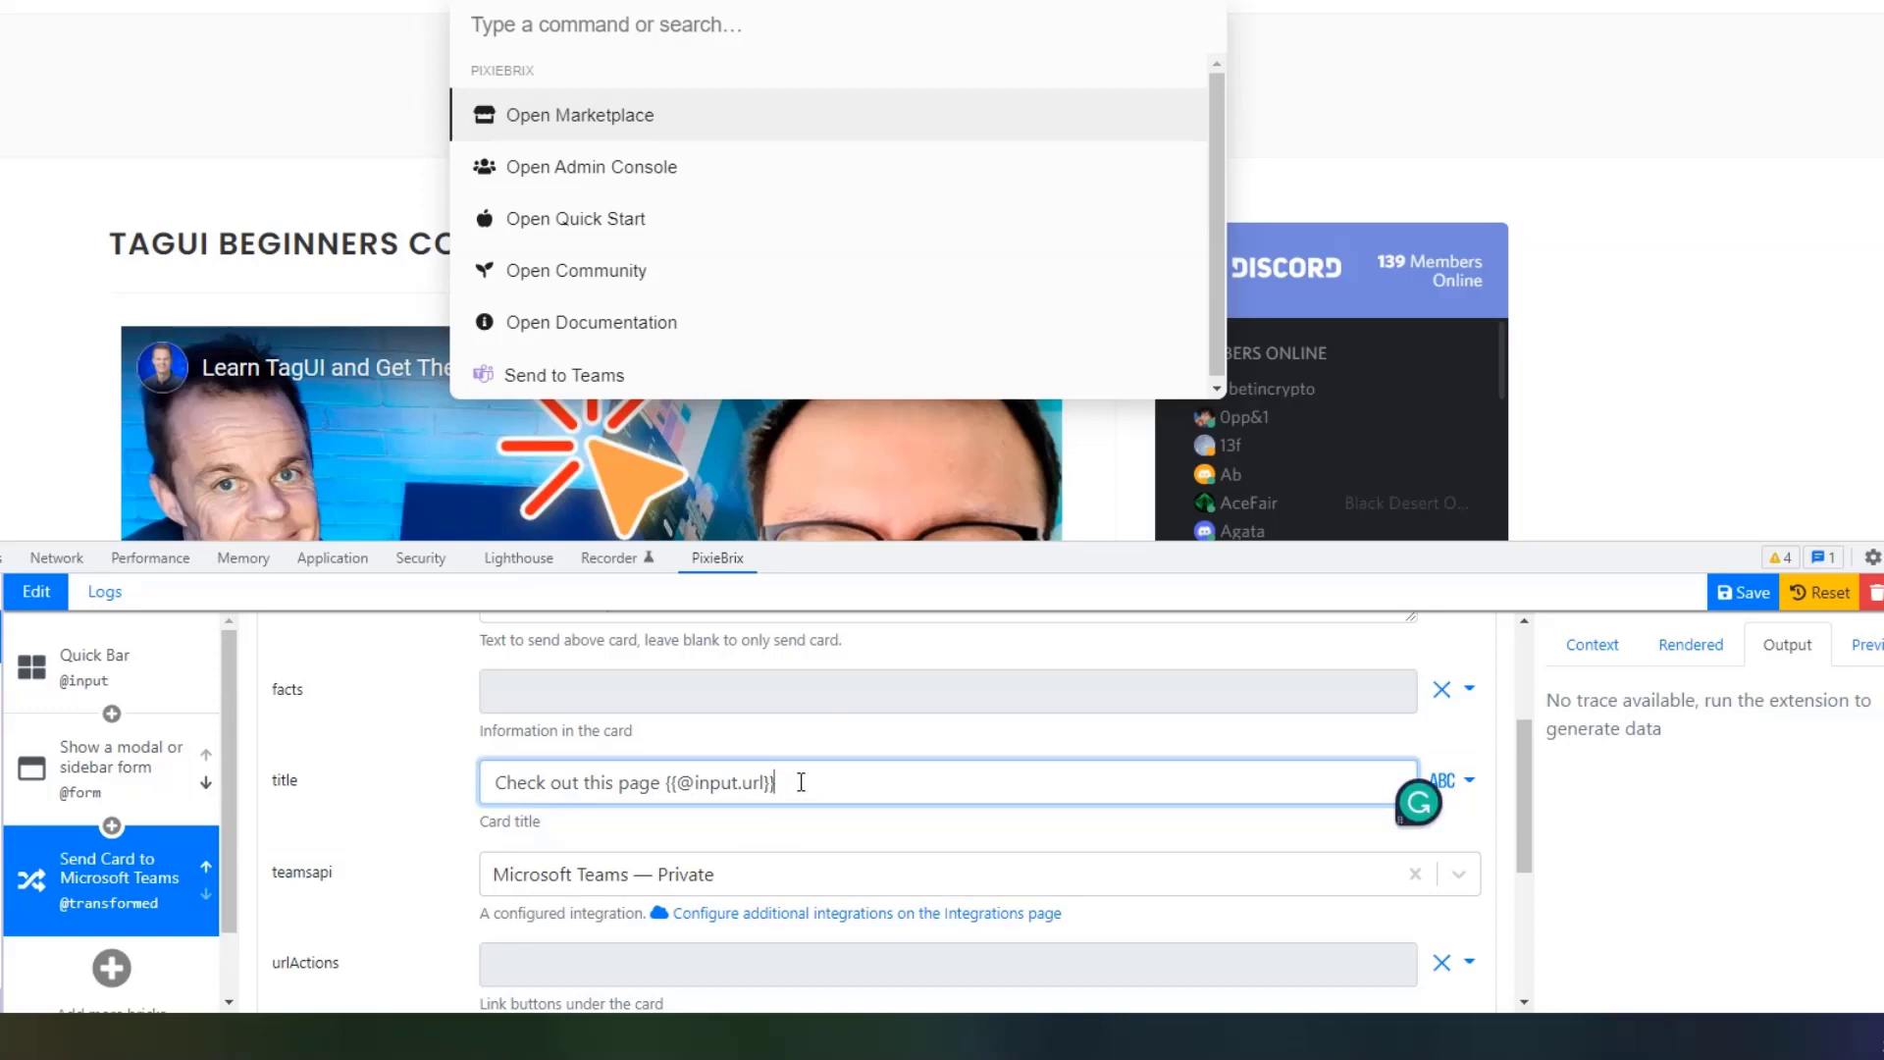
type("on")
left_click(95, 668)
scroll(1668, 971, "down", 1)
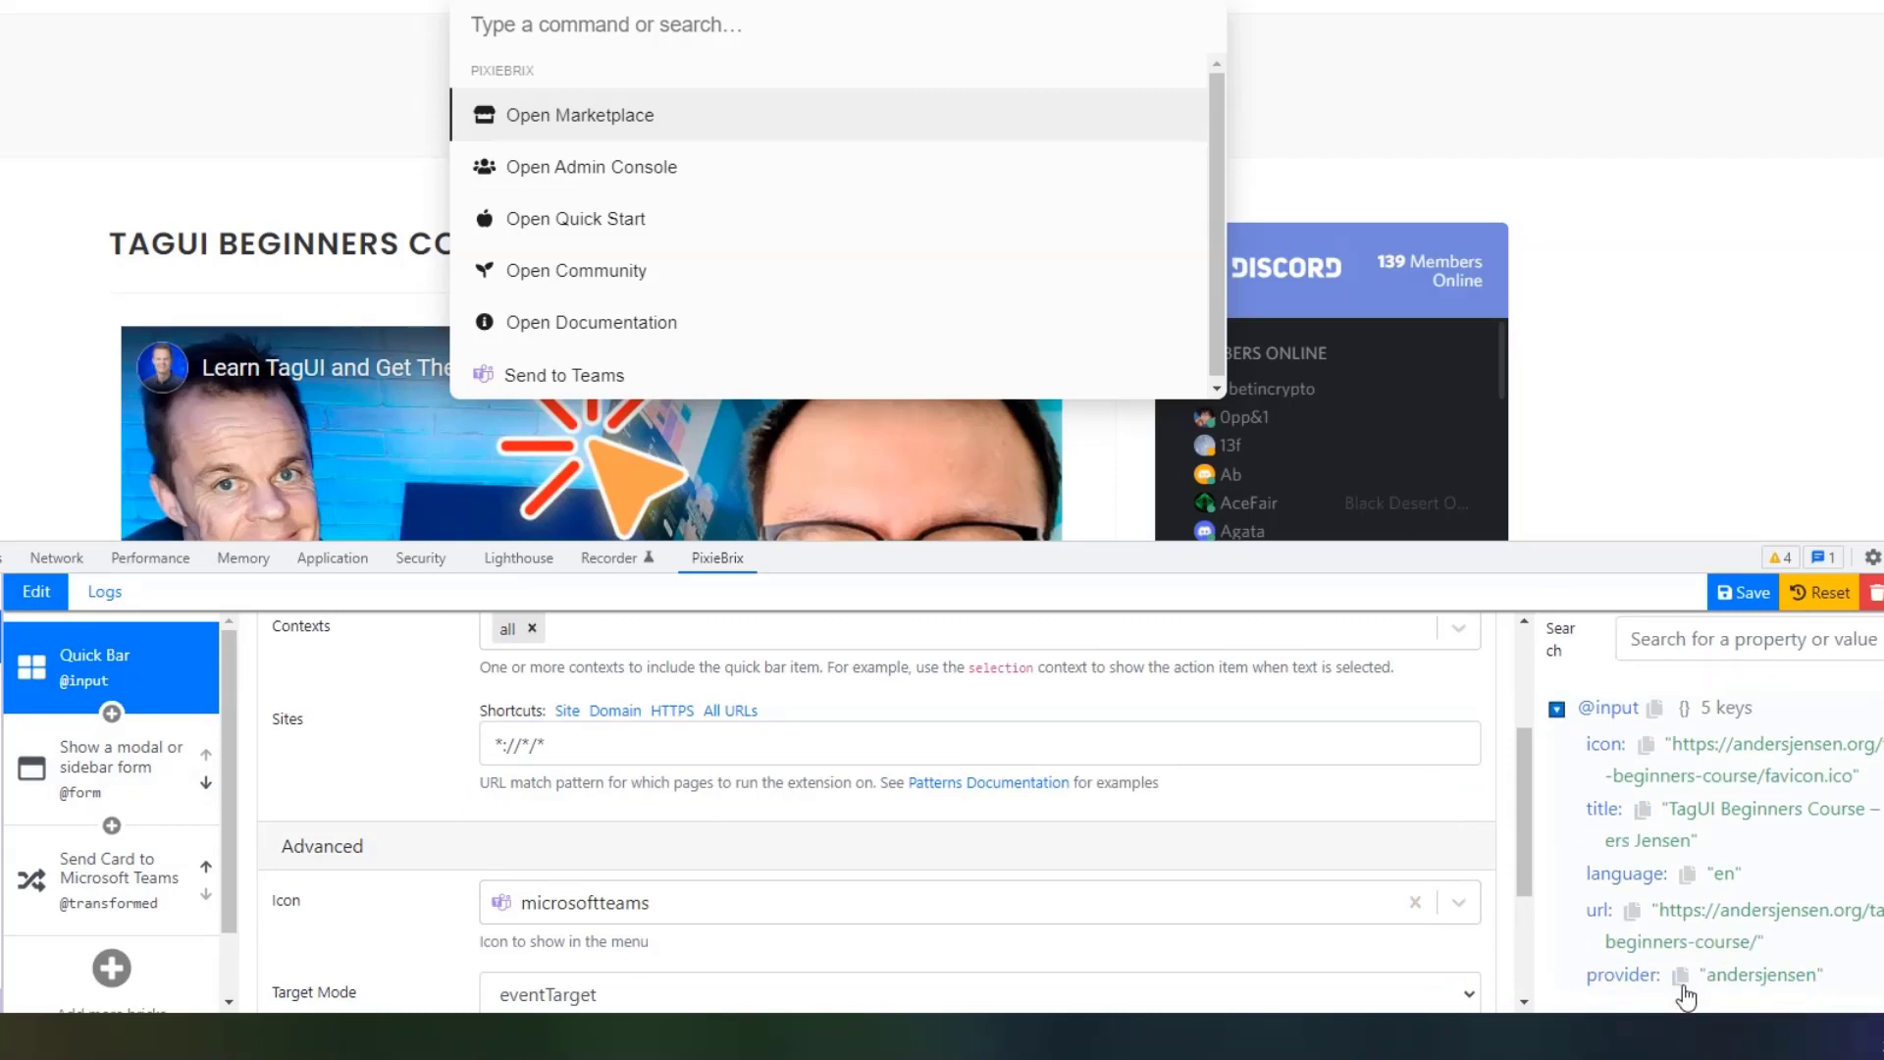
left_click(1680, 975)
left_click(61, 879)
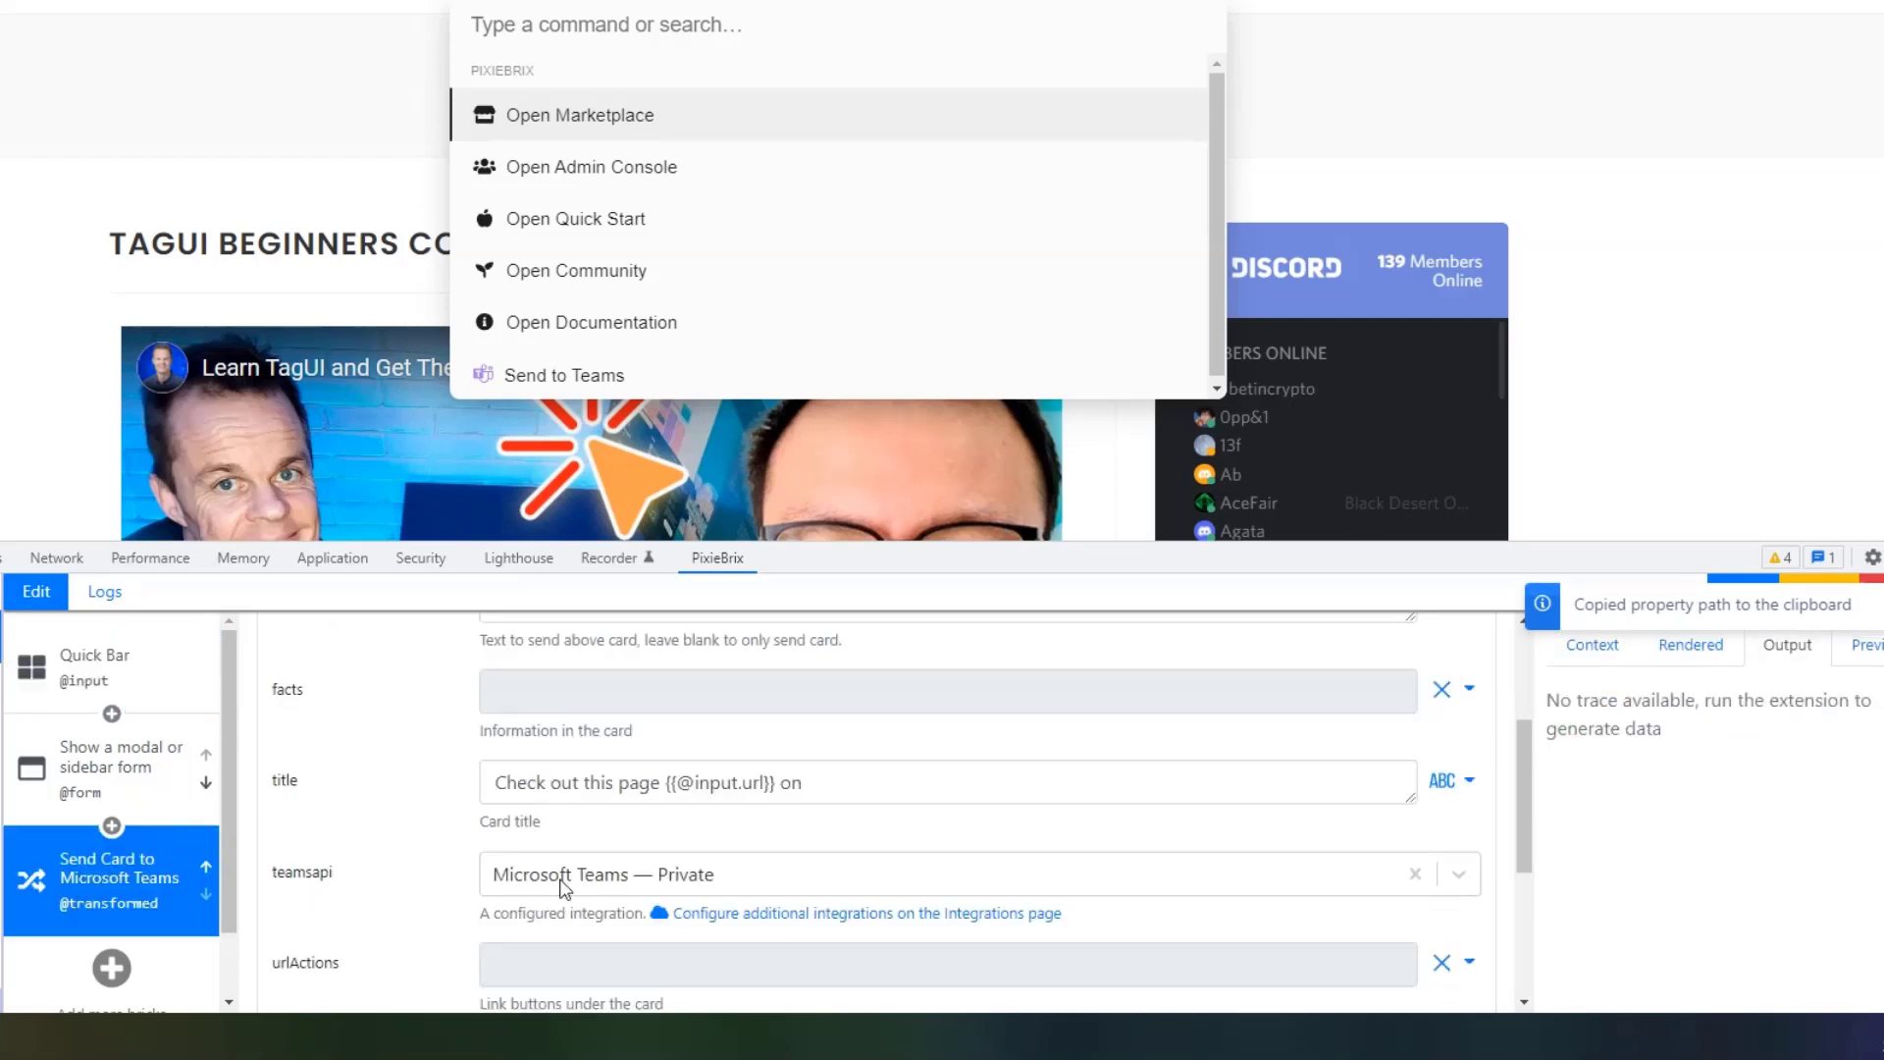
left_click(877, 788)
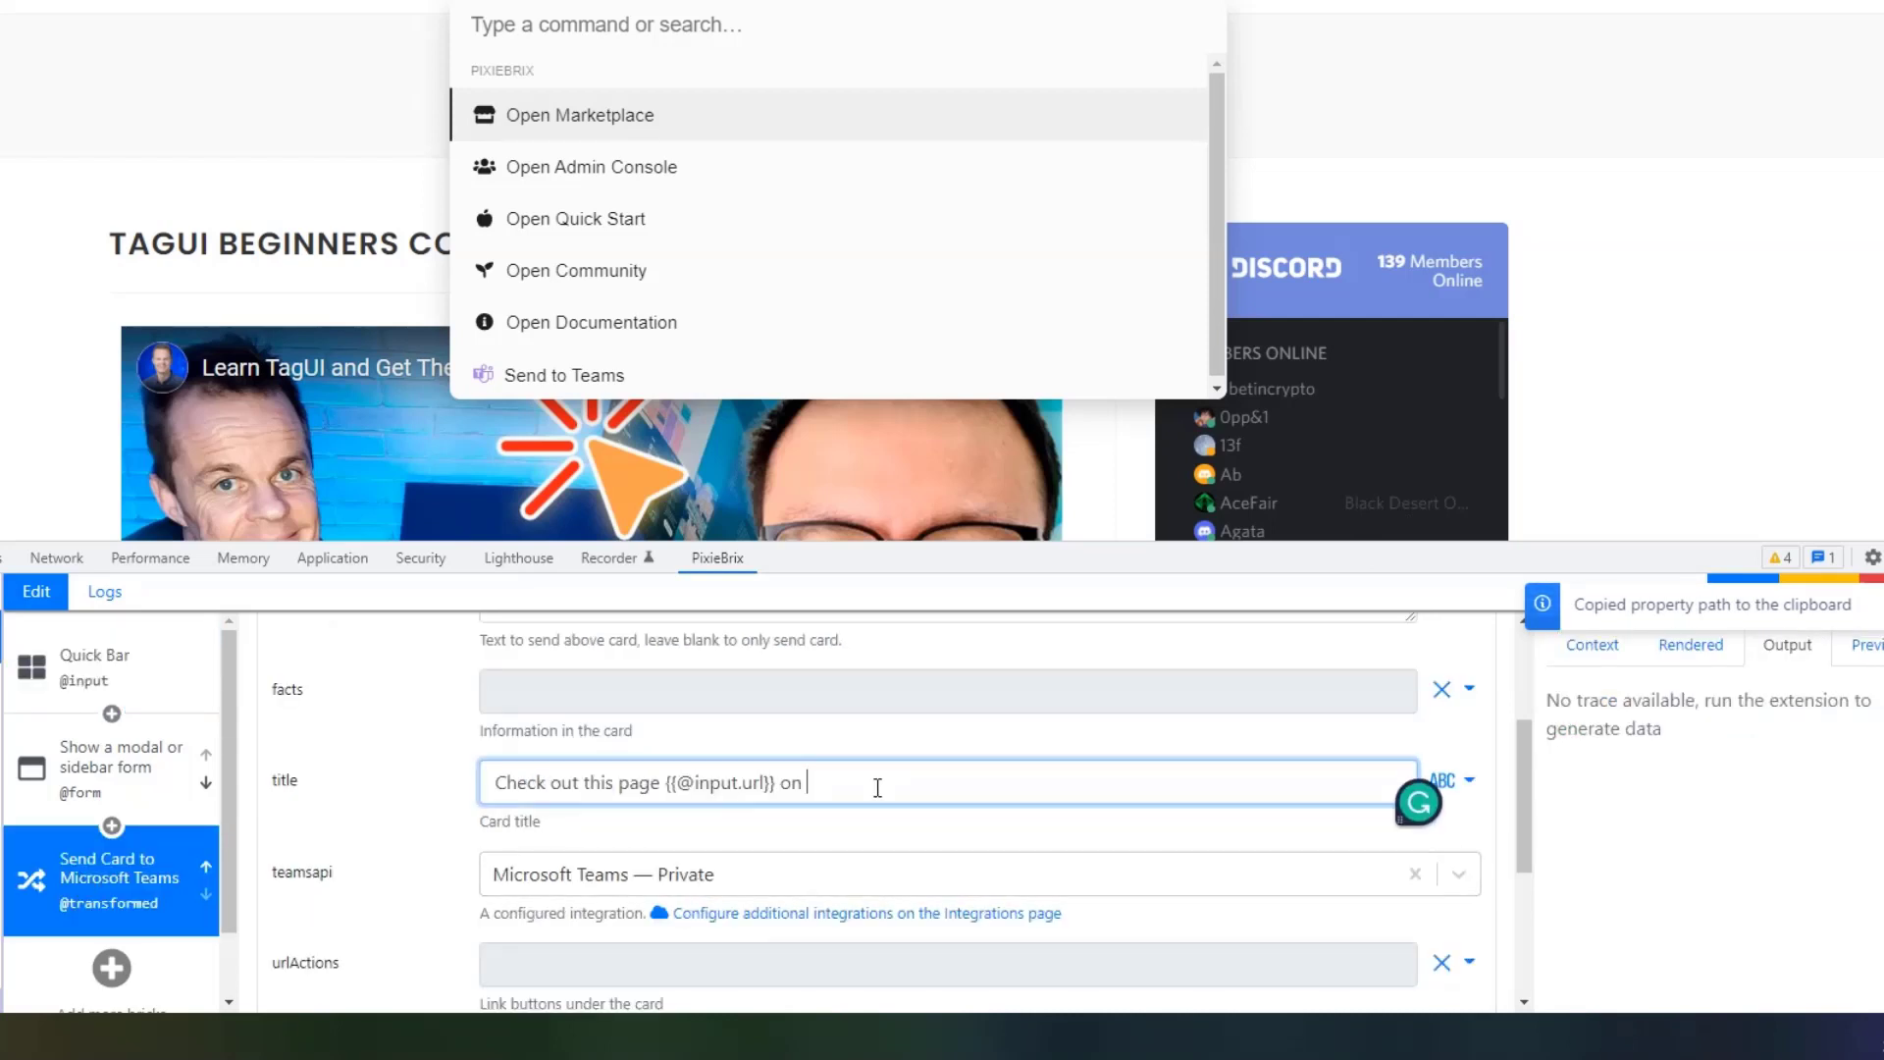
type("{{")
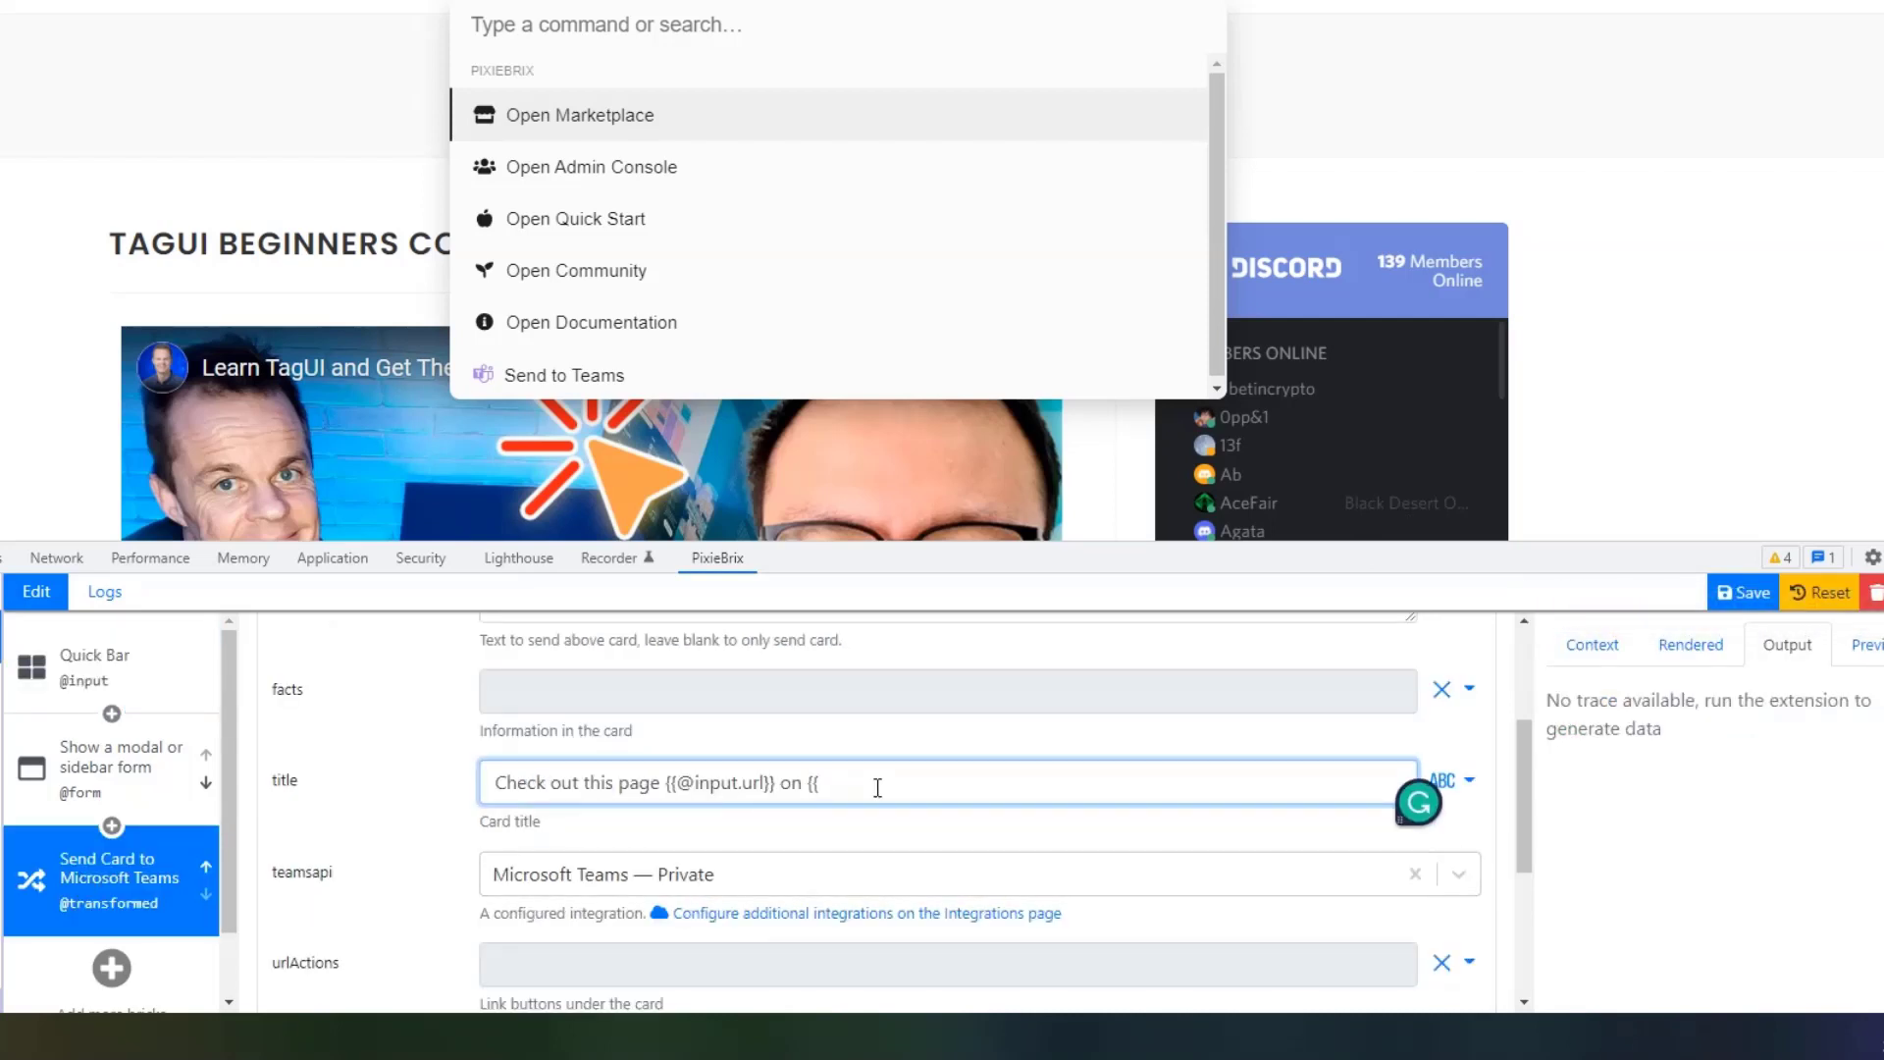
key("ctrl+v")
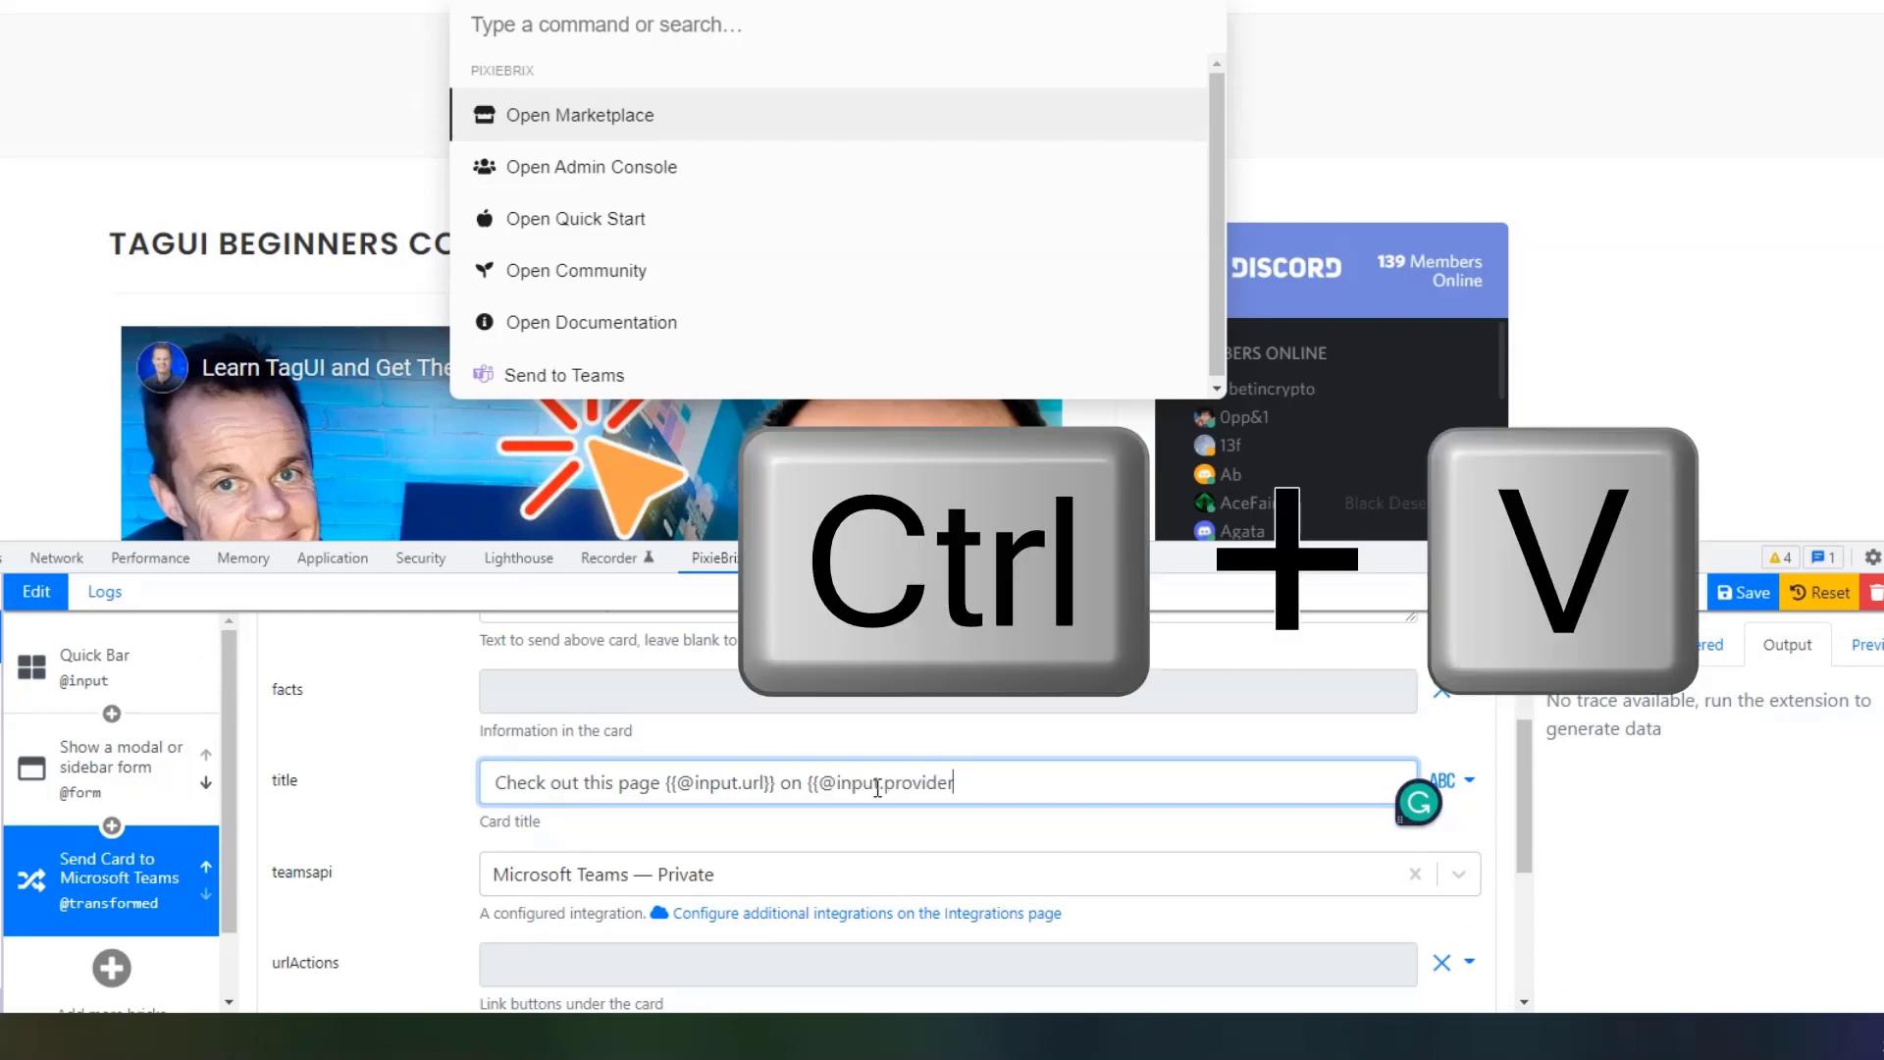
type("}}")
left_click(1731, 592)
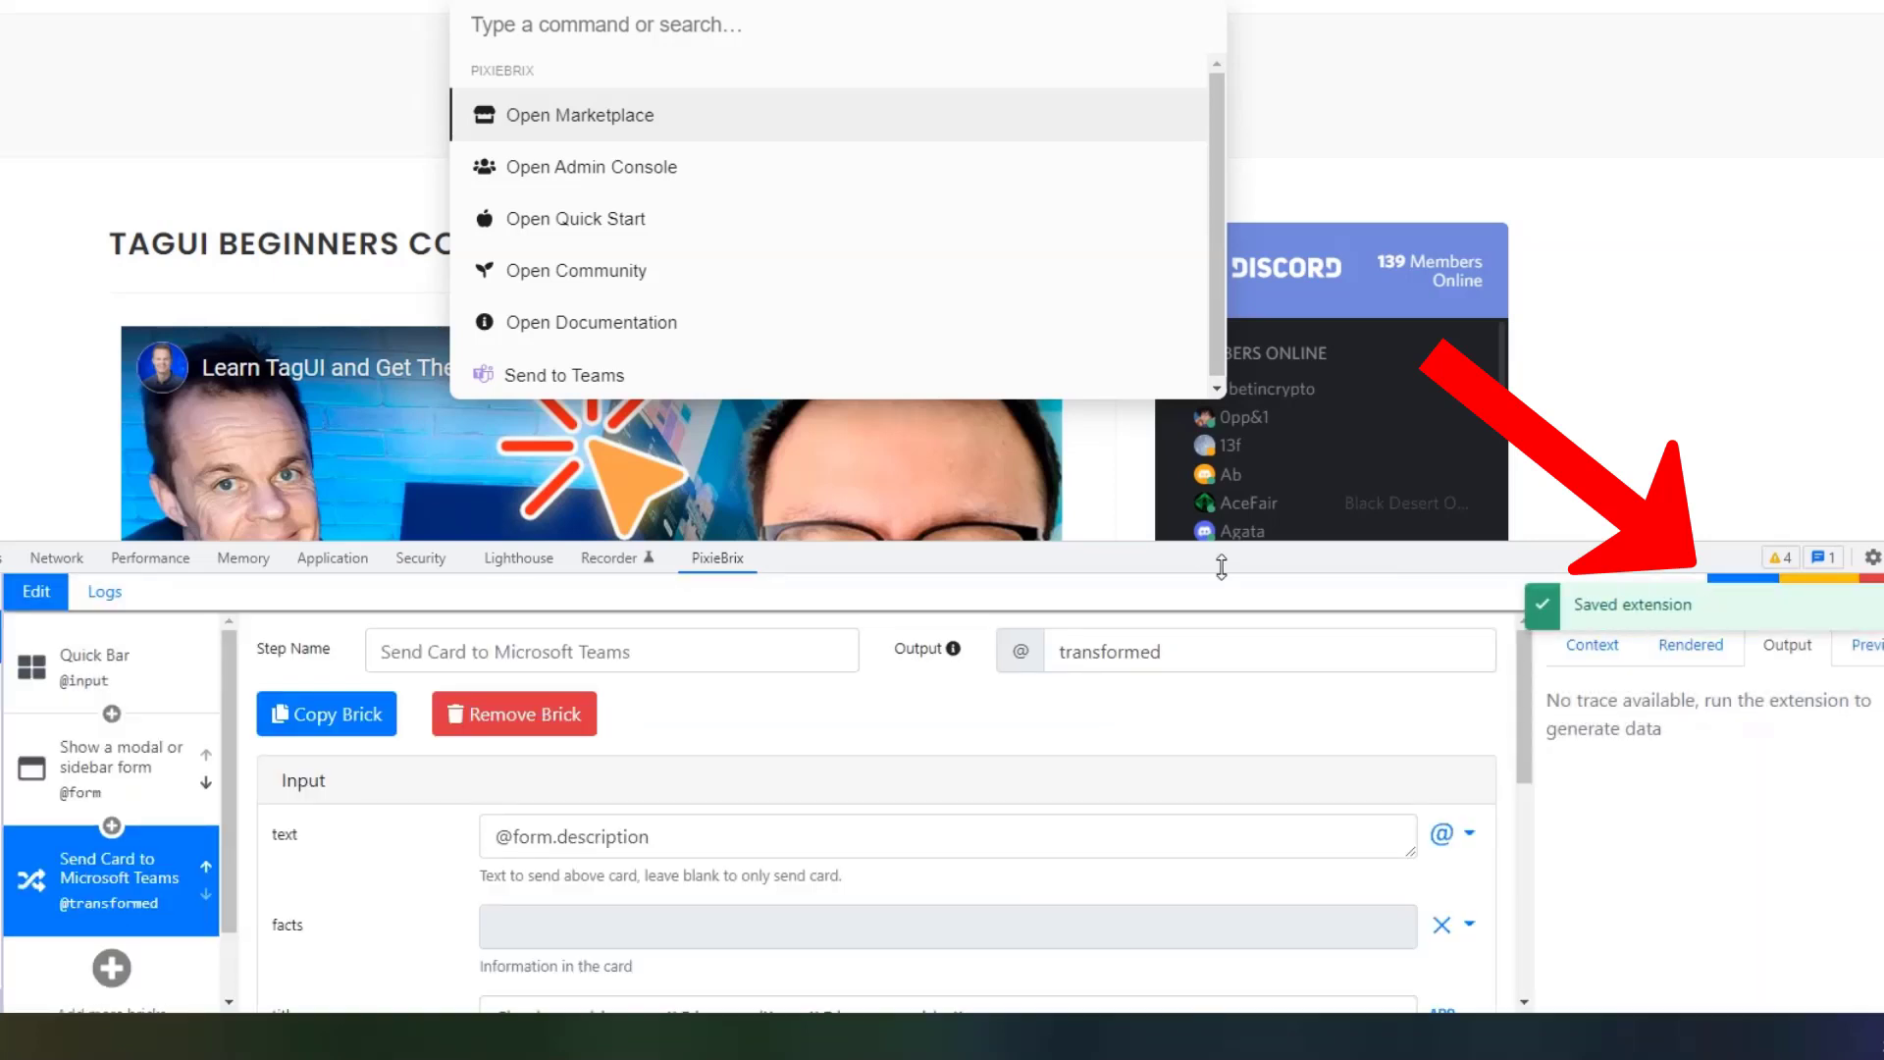
Run Send to Teams on the TagUI course page with description 'Check this course, it's great'.
key("Up")
key("Return")
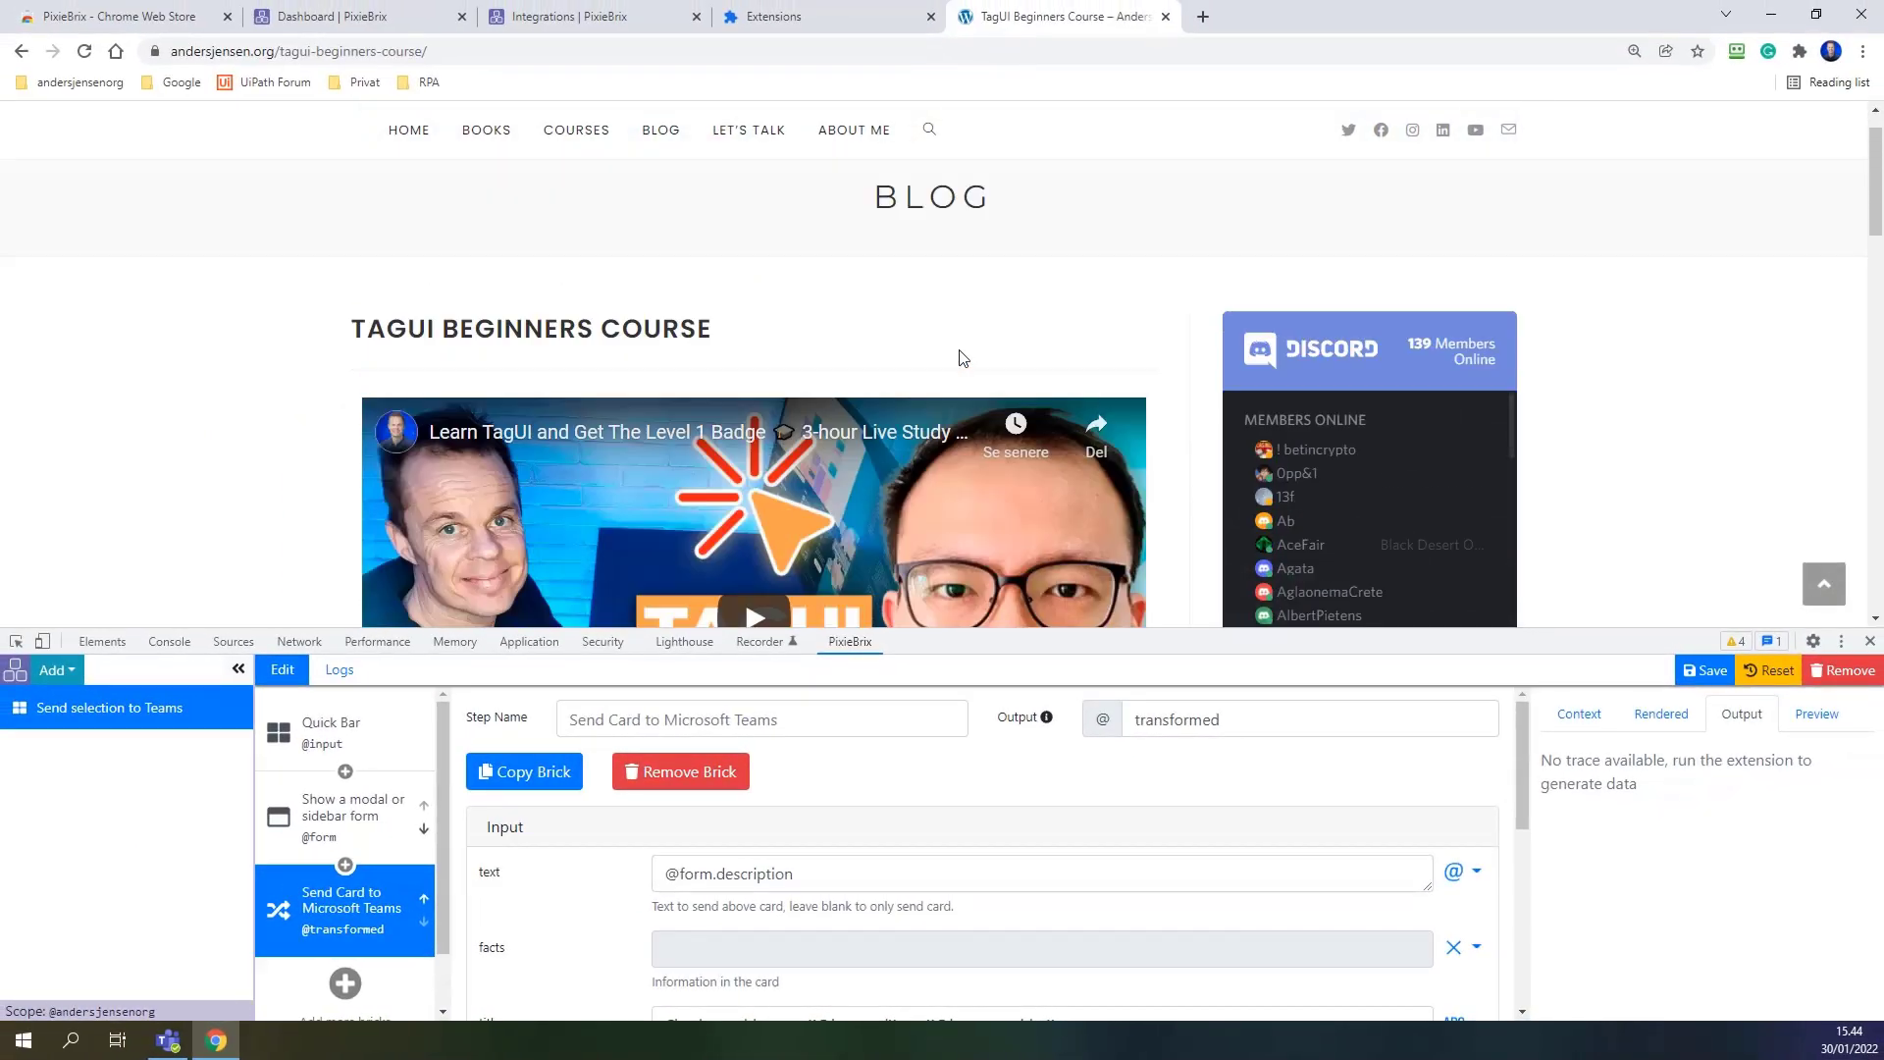
scroll(957, 363, "up", 1)
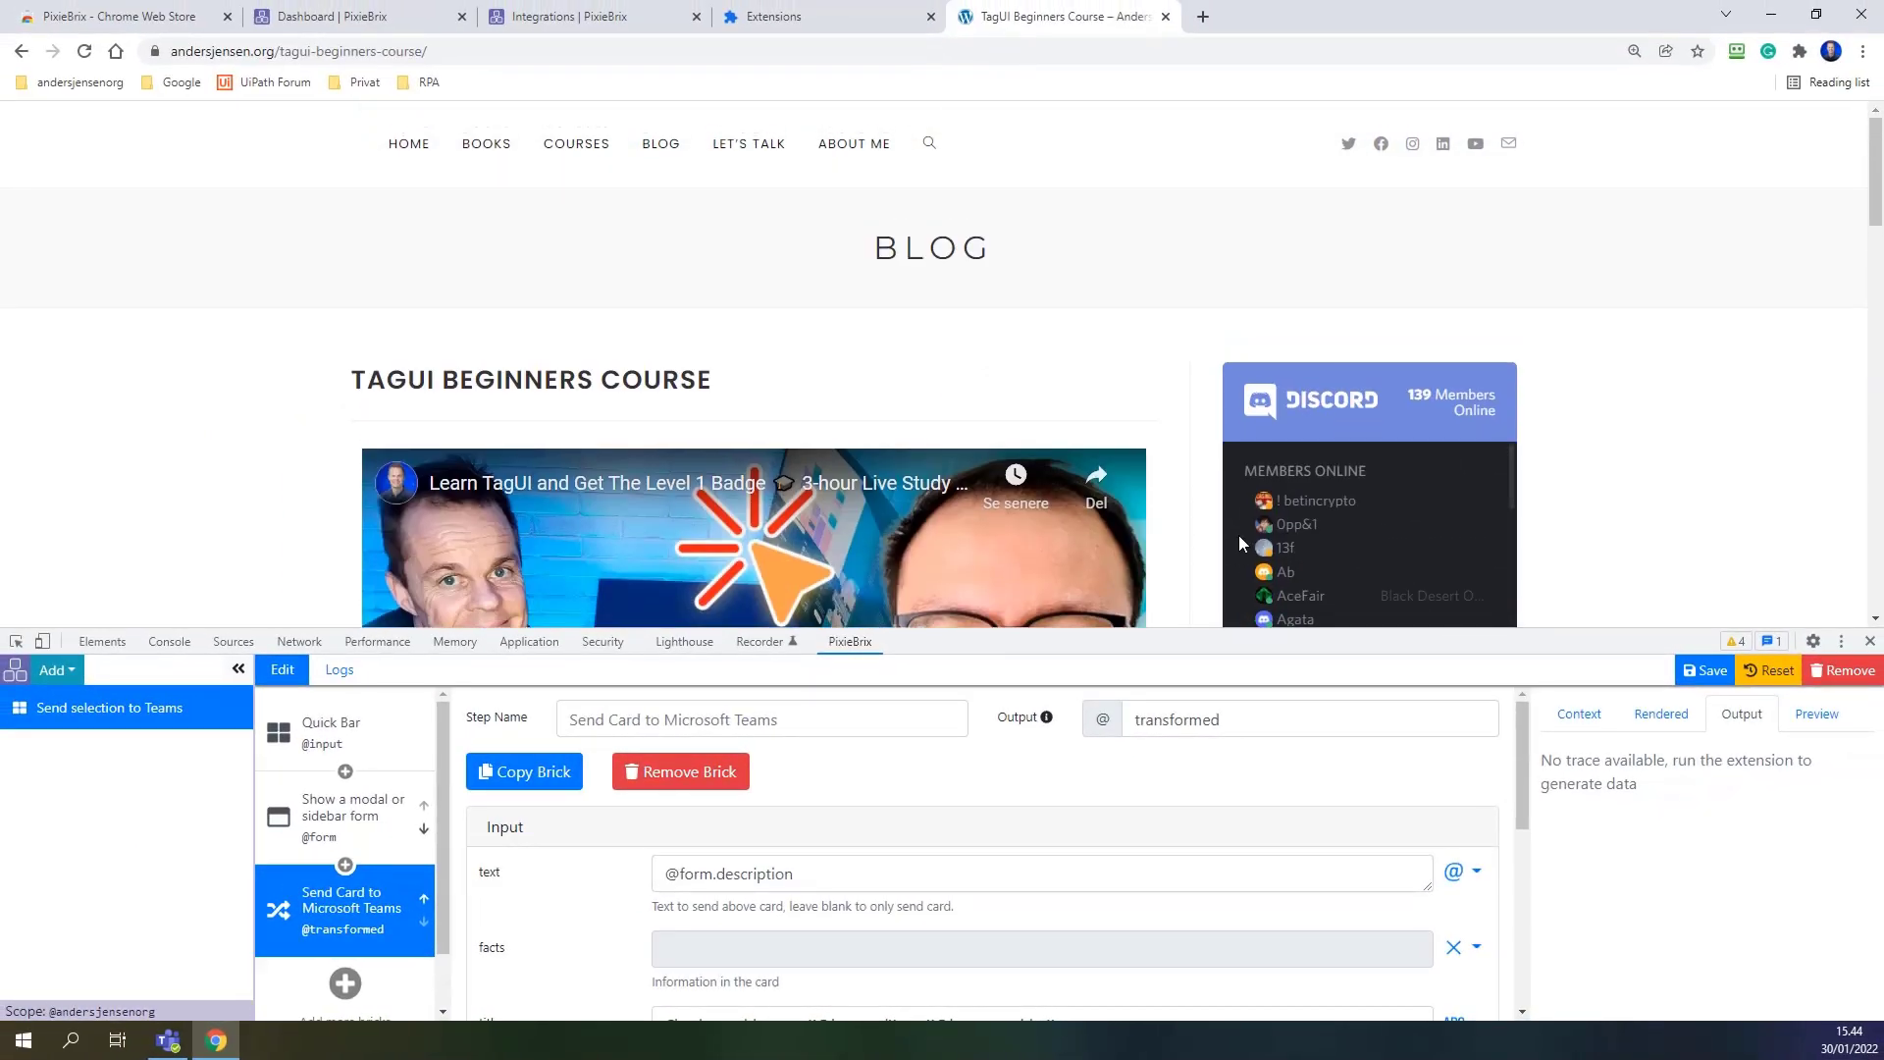
key("ctrl+k")
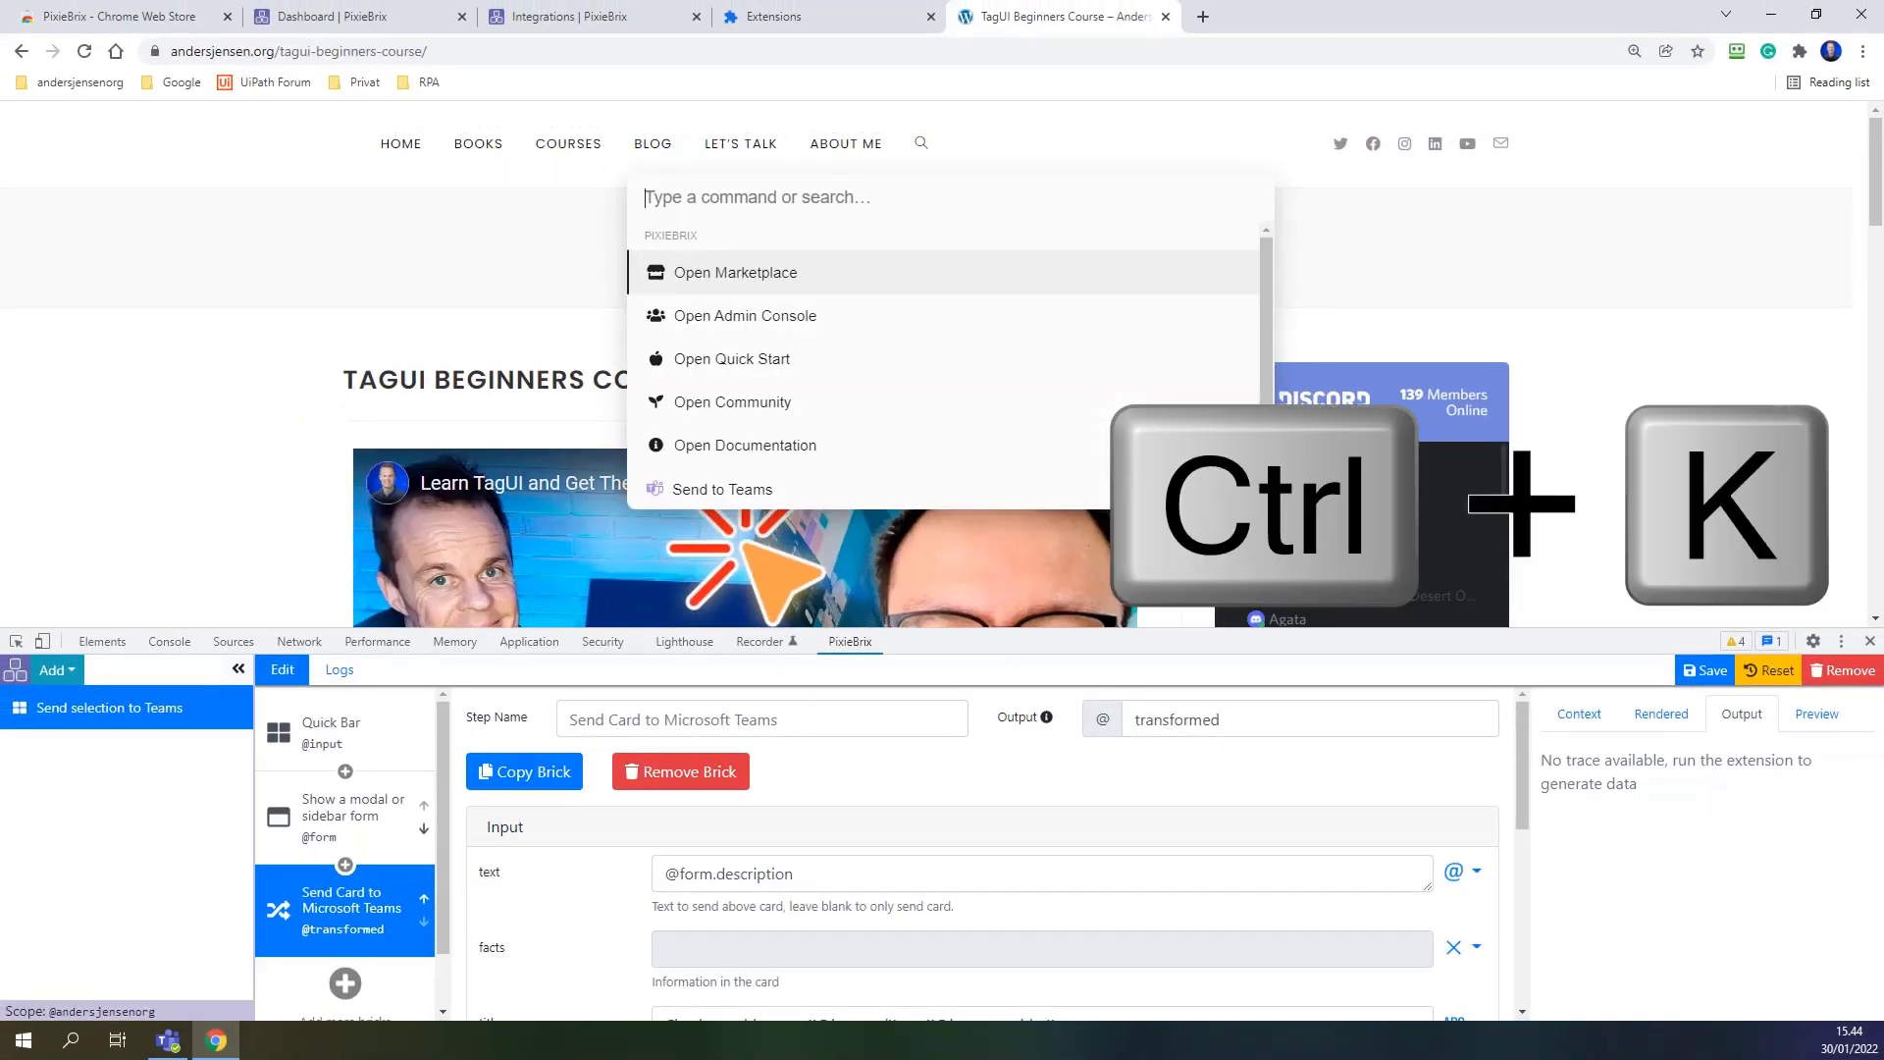
left_click(774, 492)
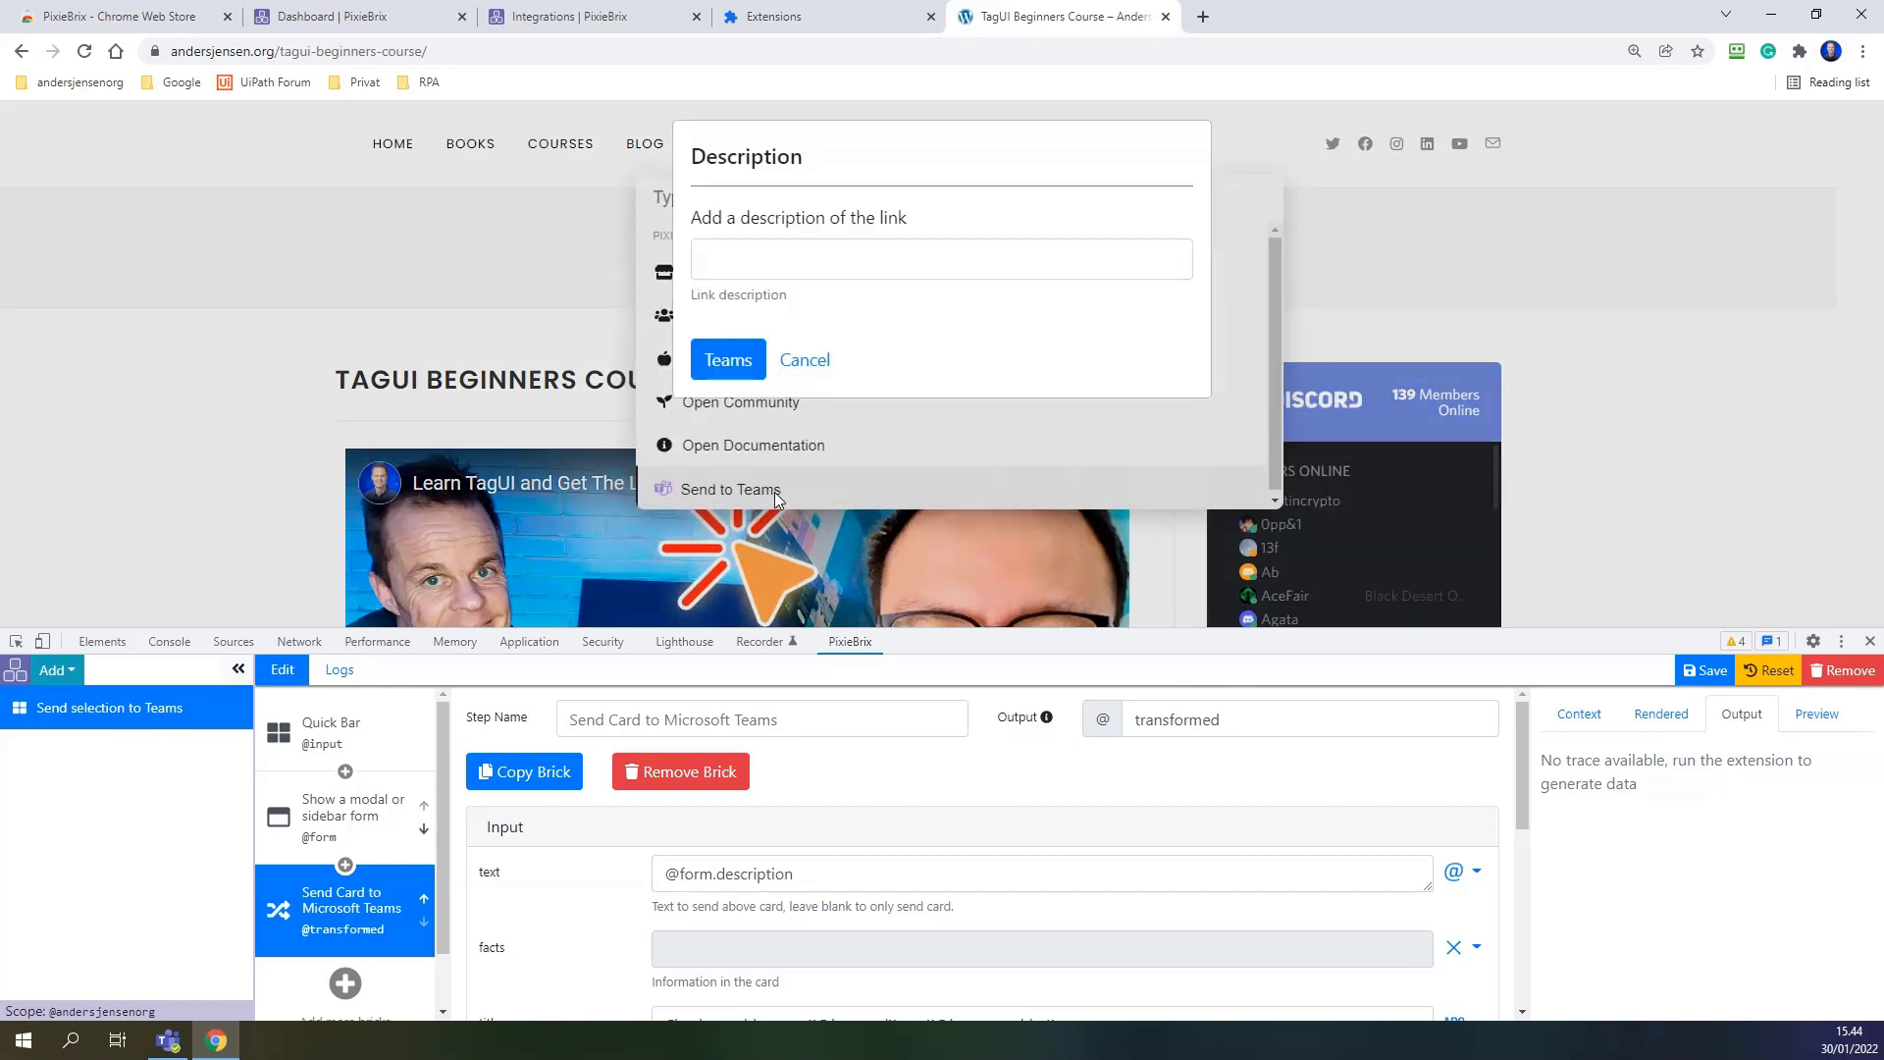
left_click(773, 258)
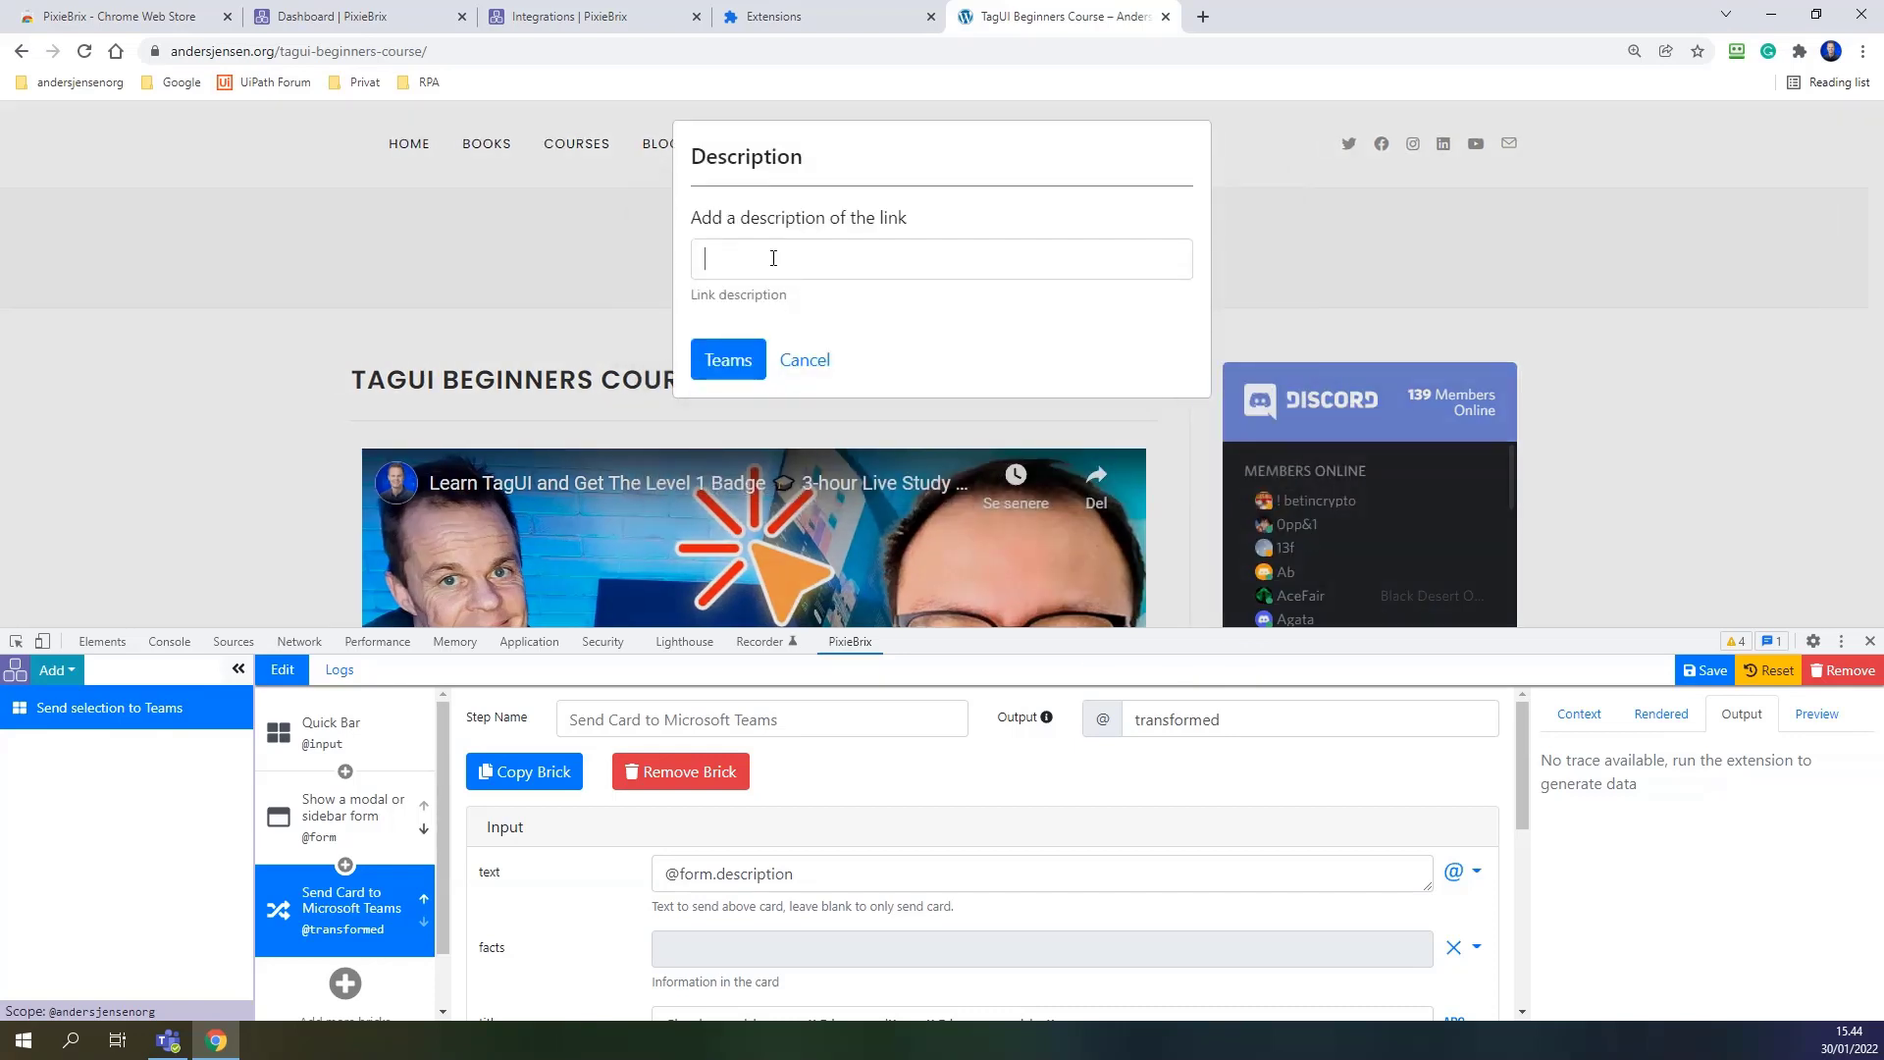
type("Check")
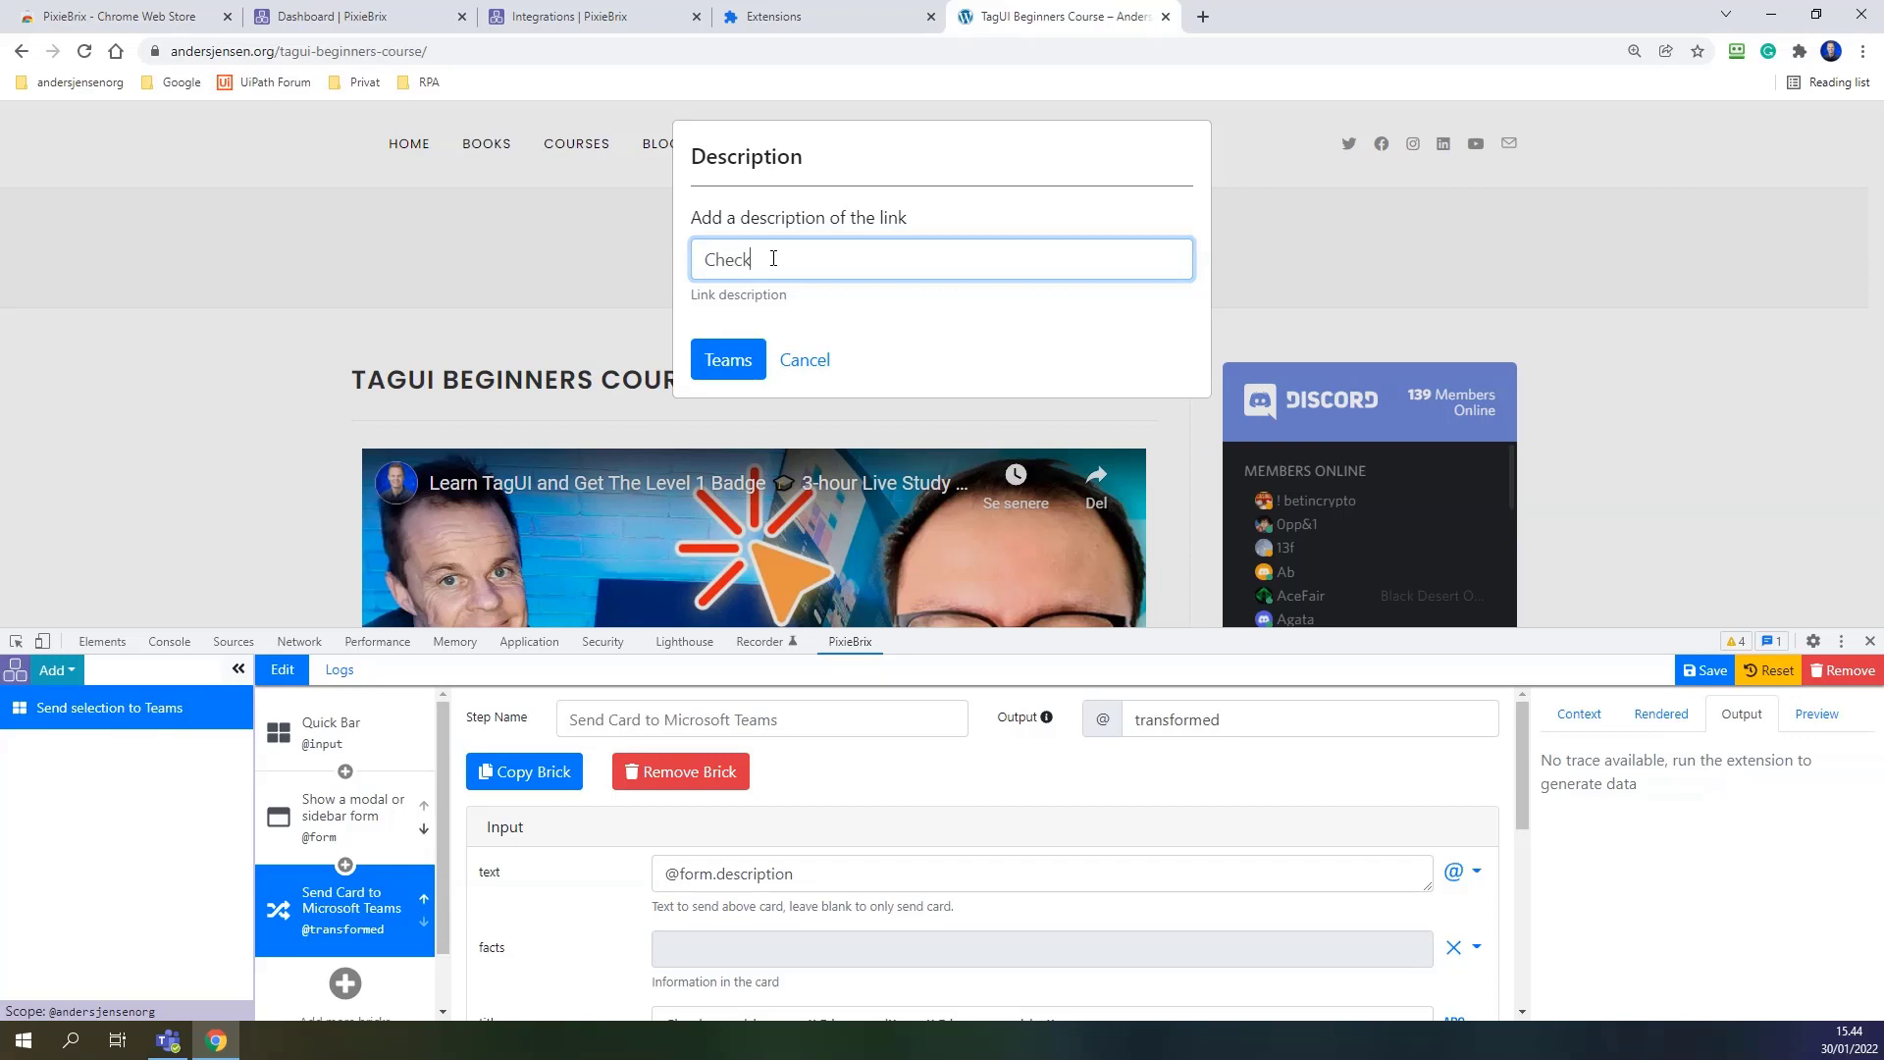
type(" this course, it's great")
left_click(728, 359)
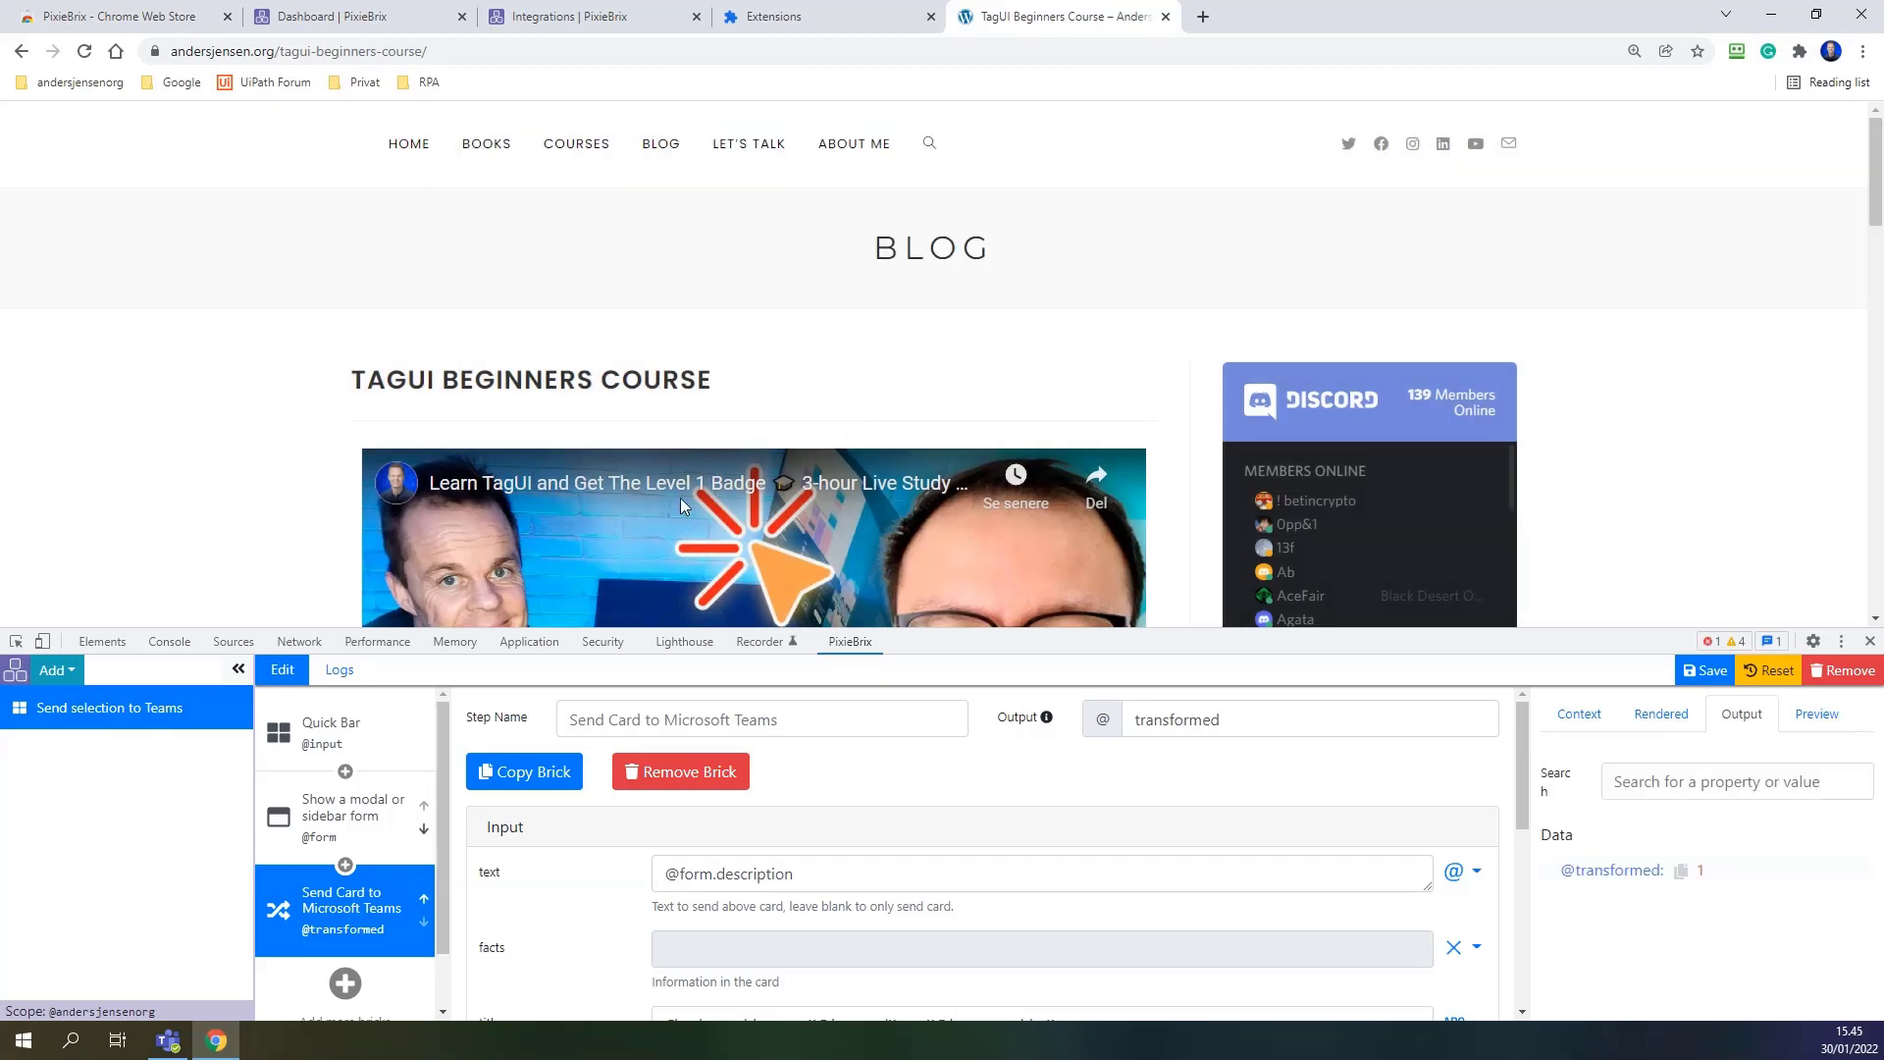
Finish the Teams incoming webhook setup and close Connectors to view the Links channel post.
left_click(169, 1042)
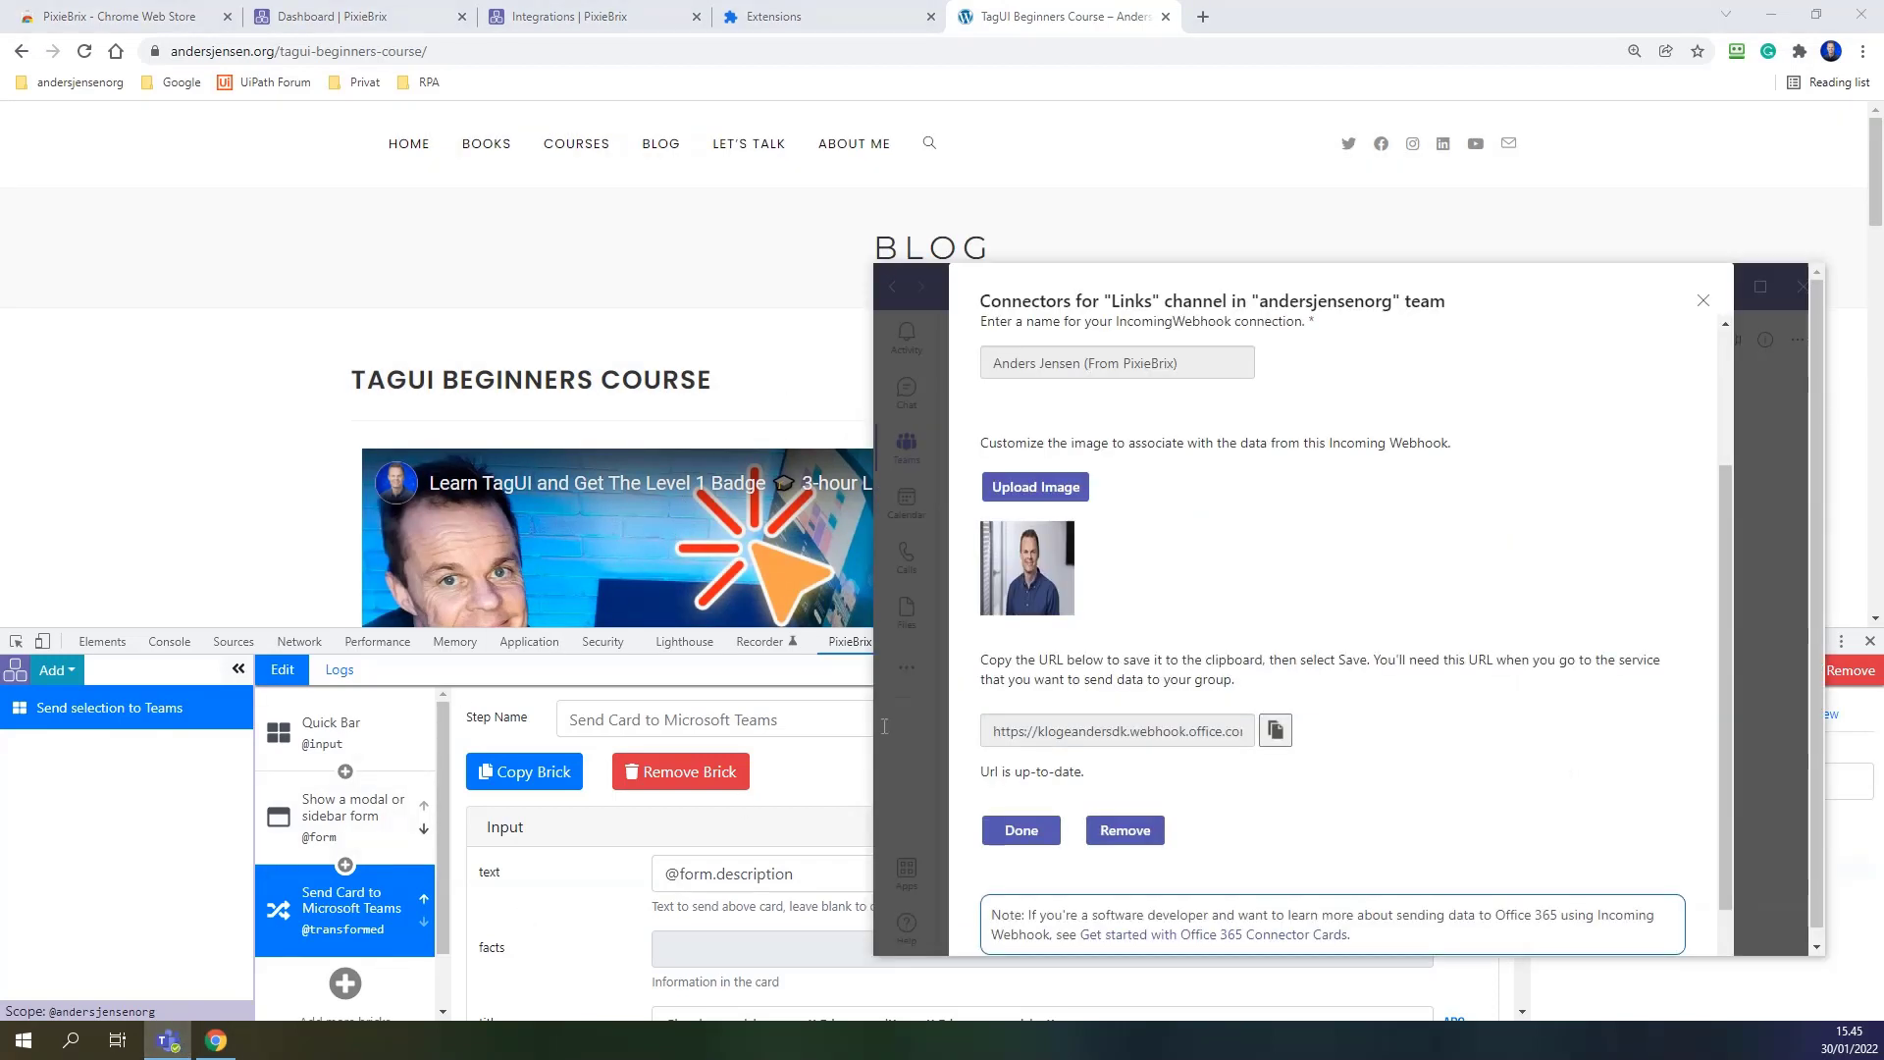
left_click(1022, 831)
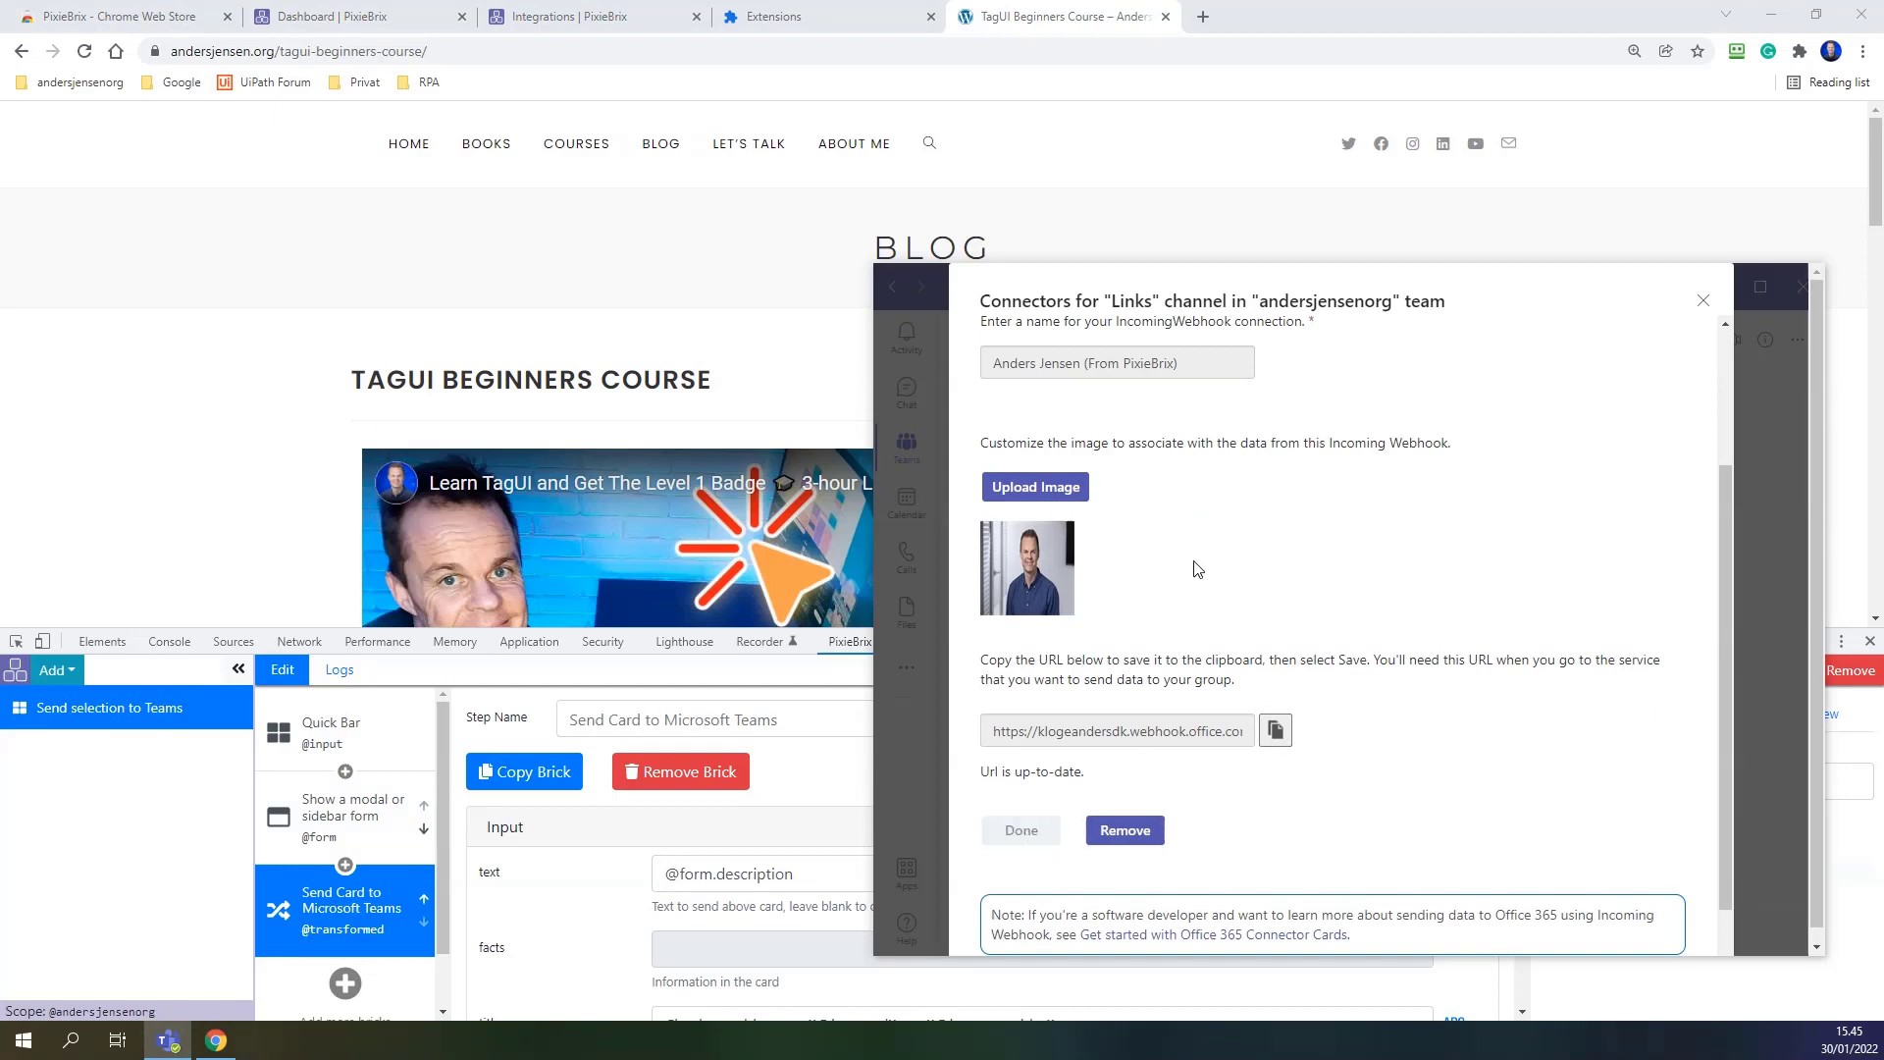
left_click(1702, 300)
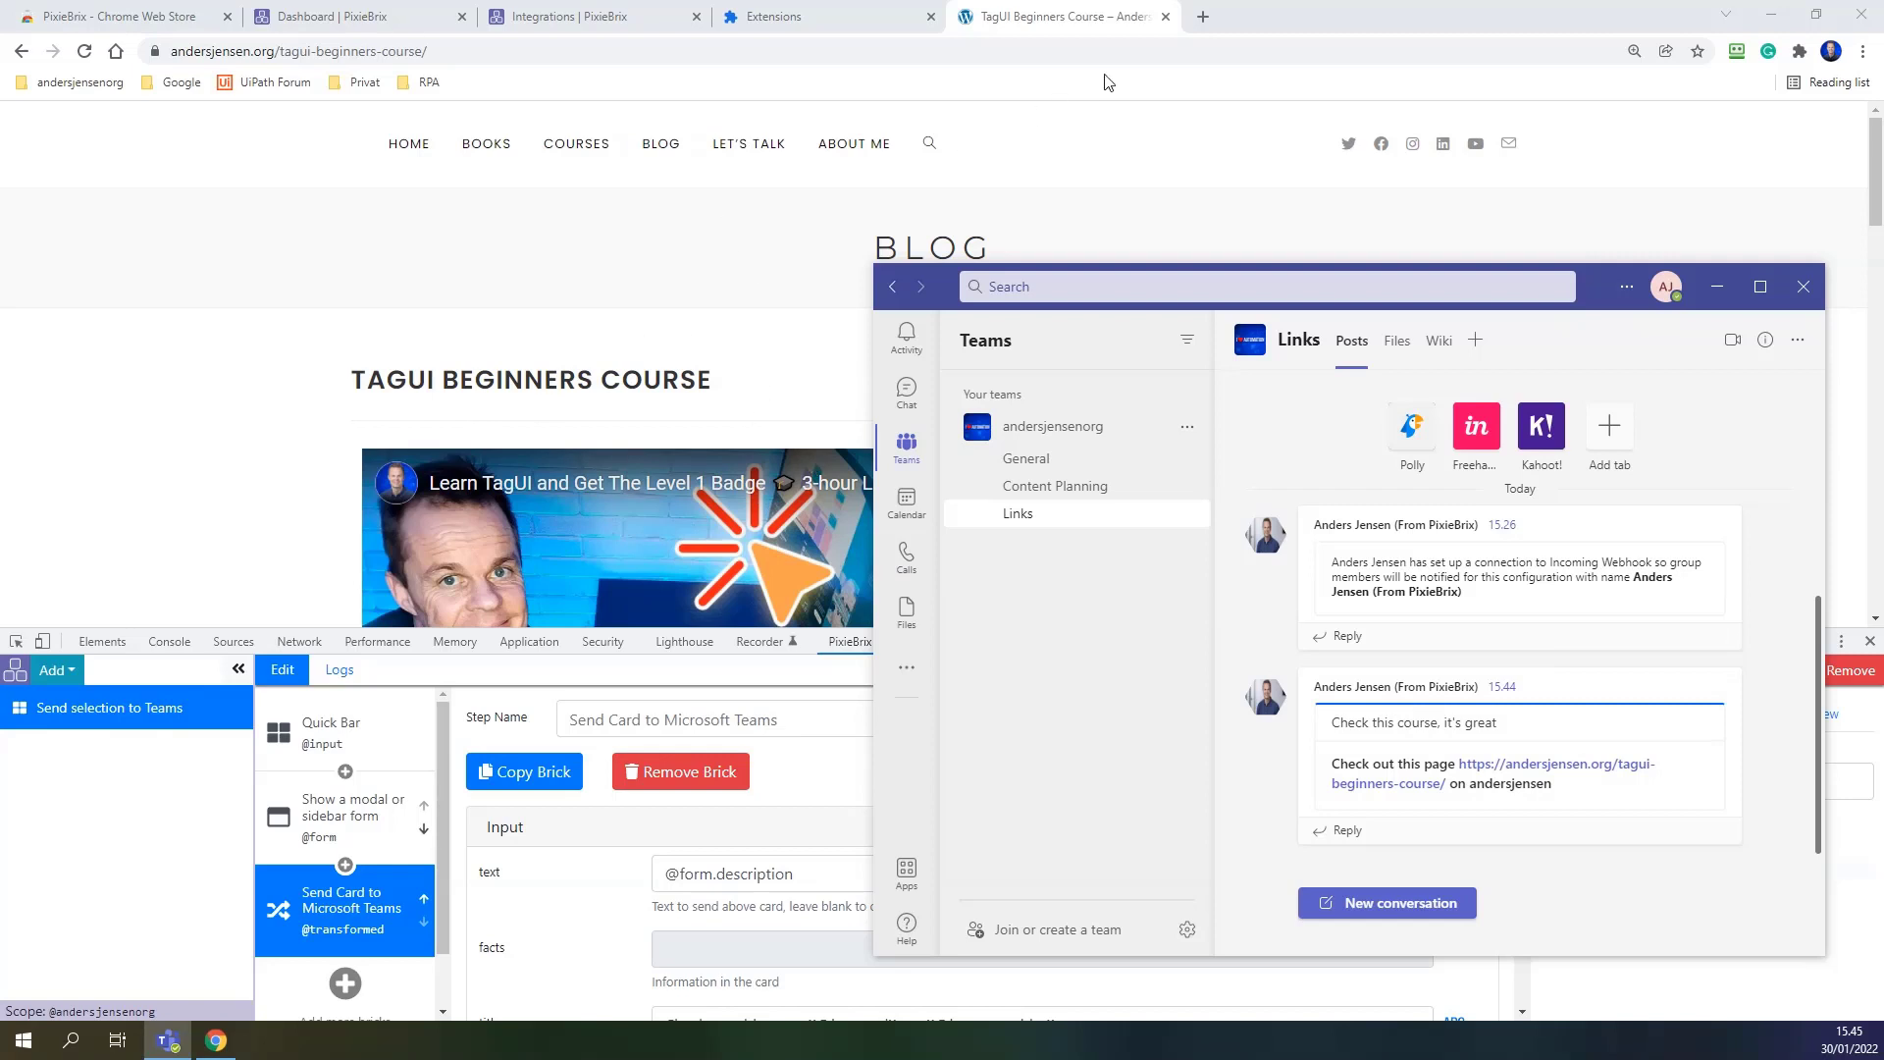
Go to techcrunch in a new tab, accept the consent, and open the 'This Week in Apps' article.
left_click(1204, 21)
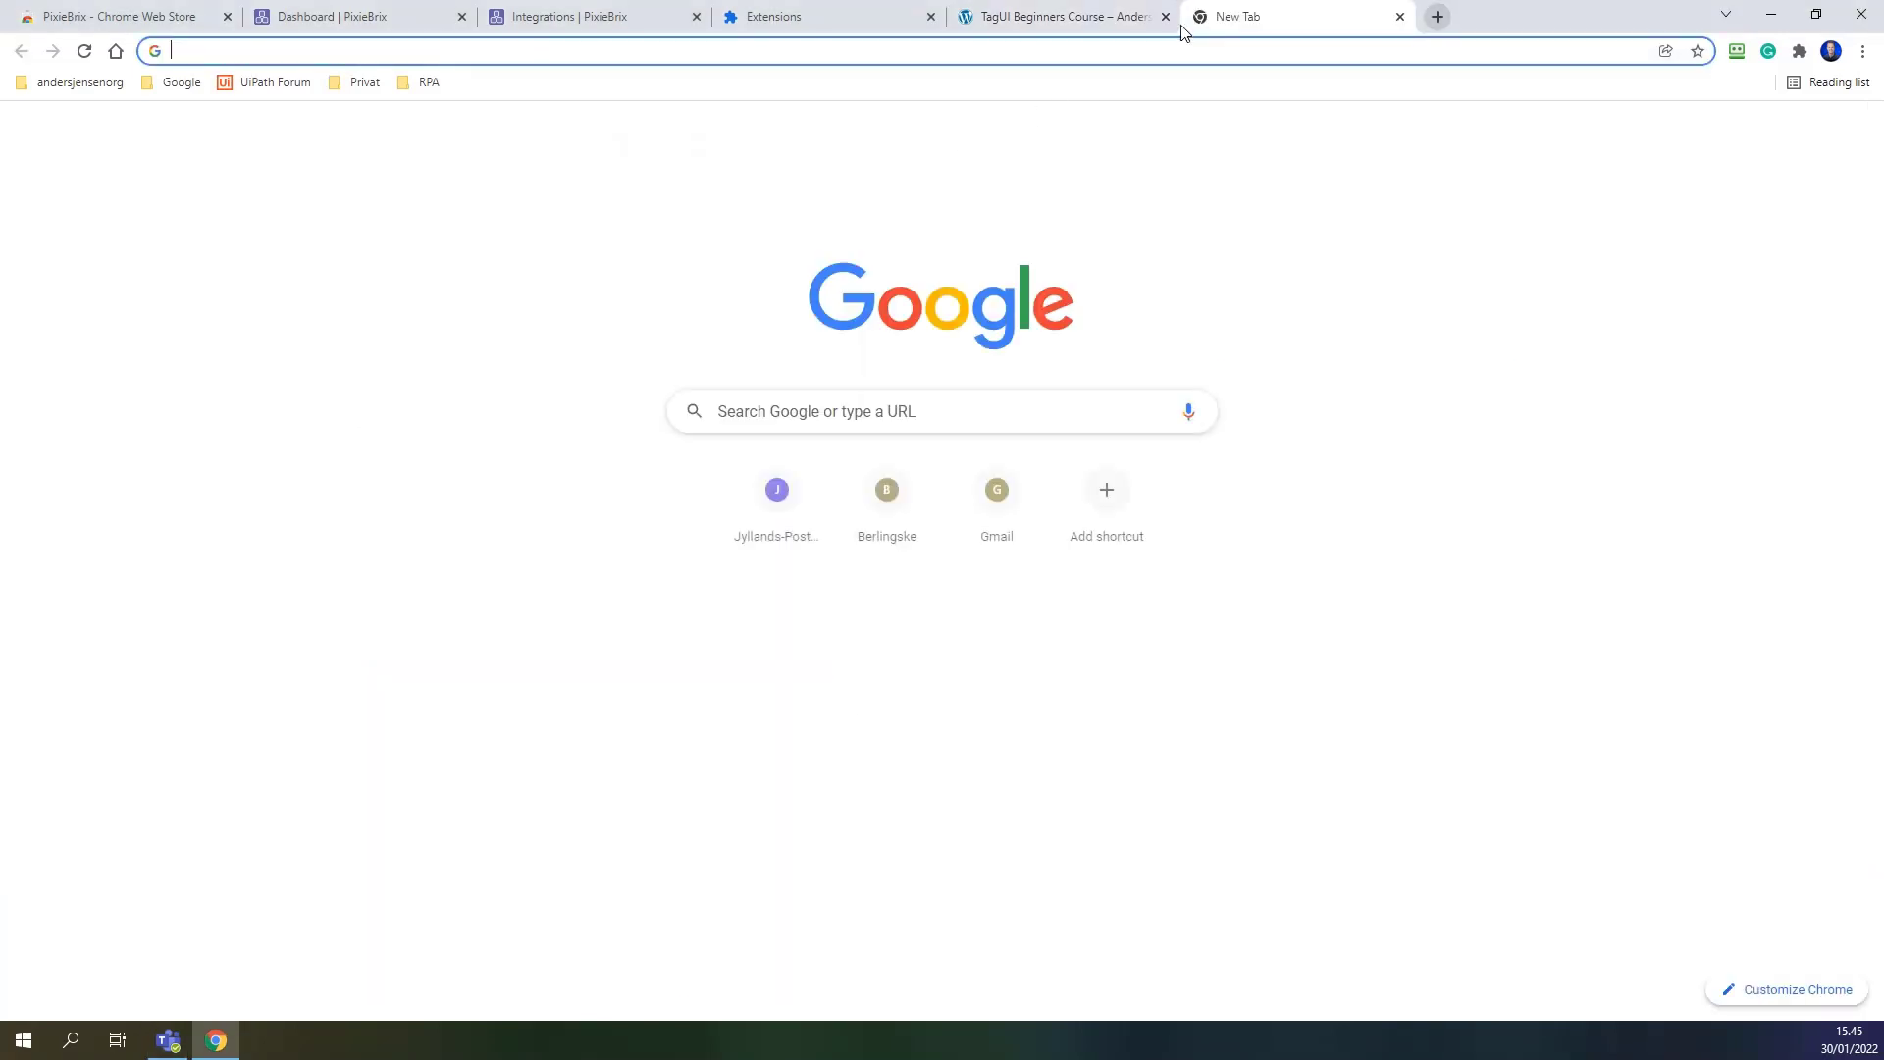
type("techcr")
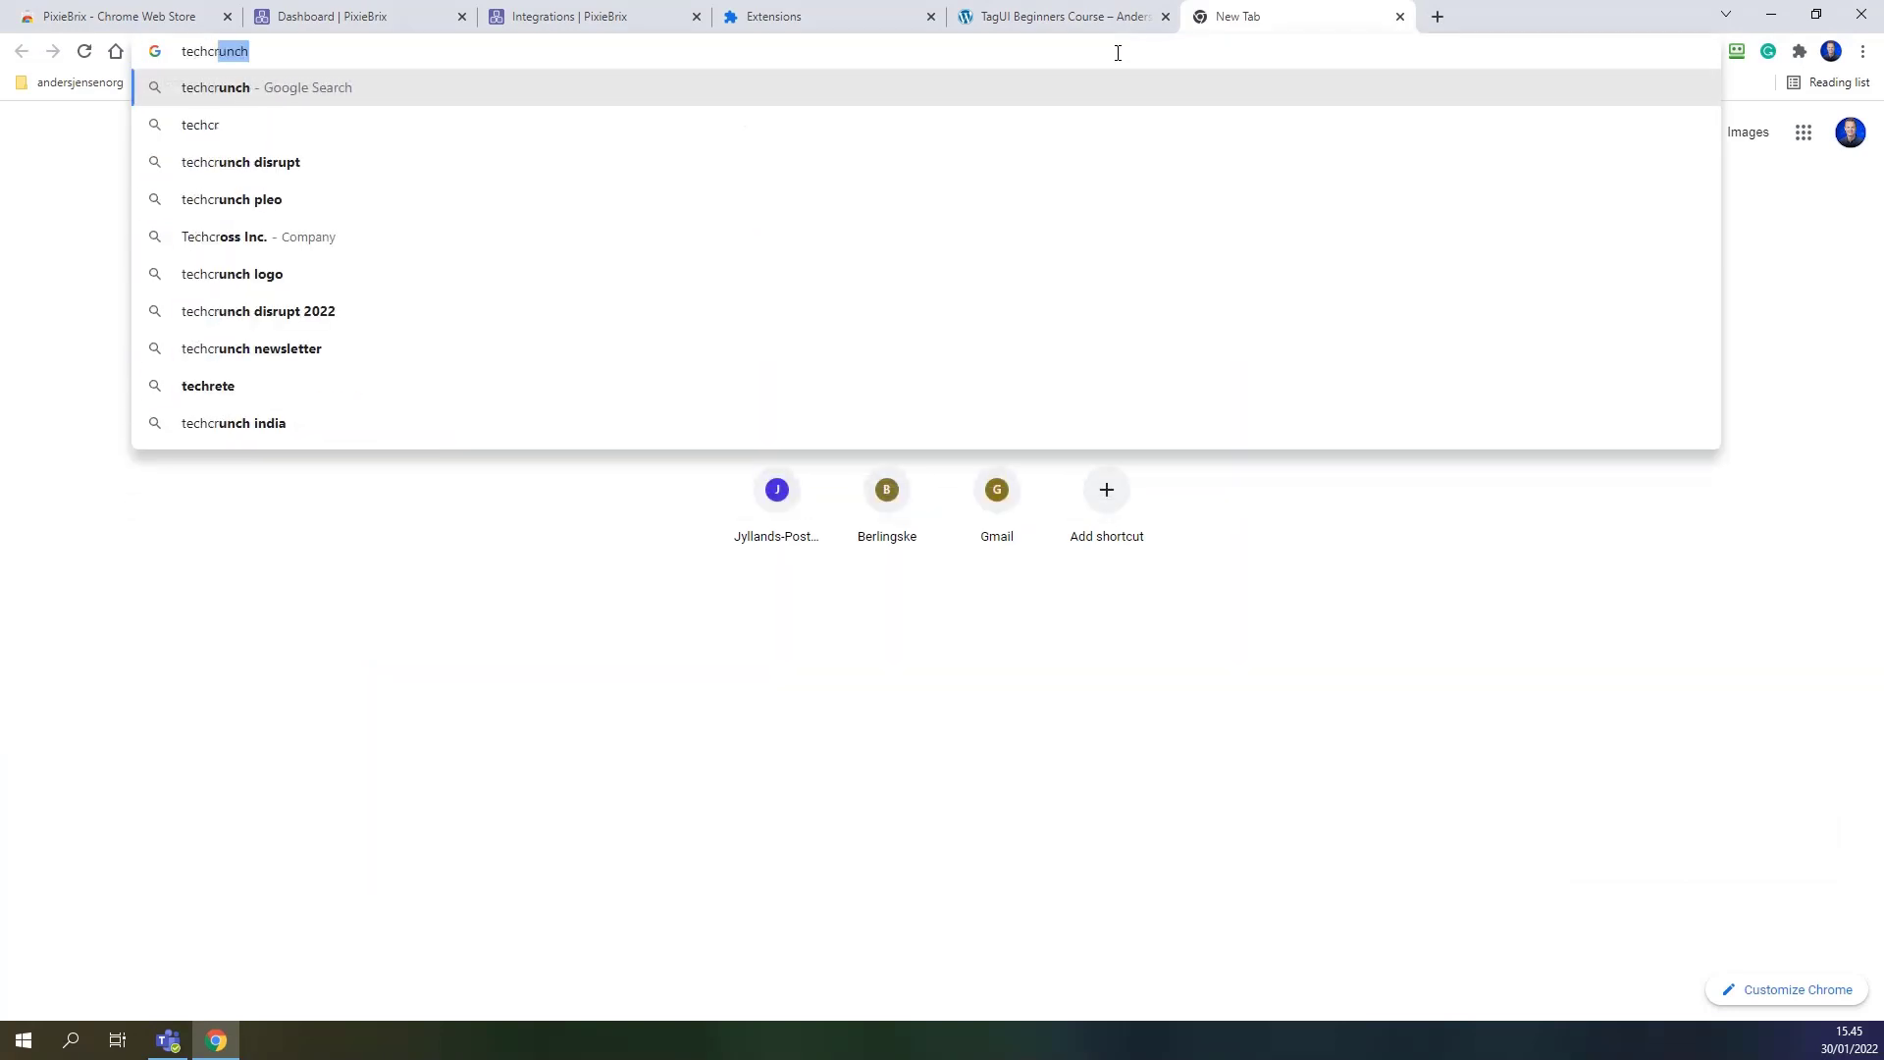
key("Return")
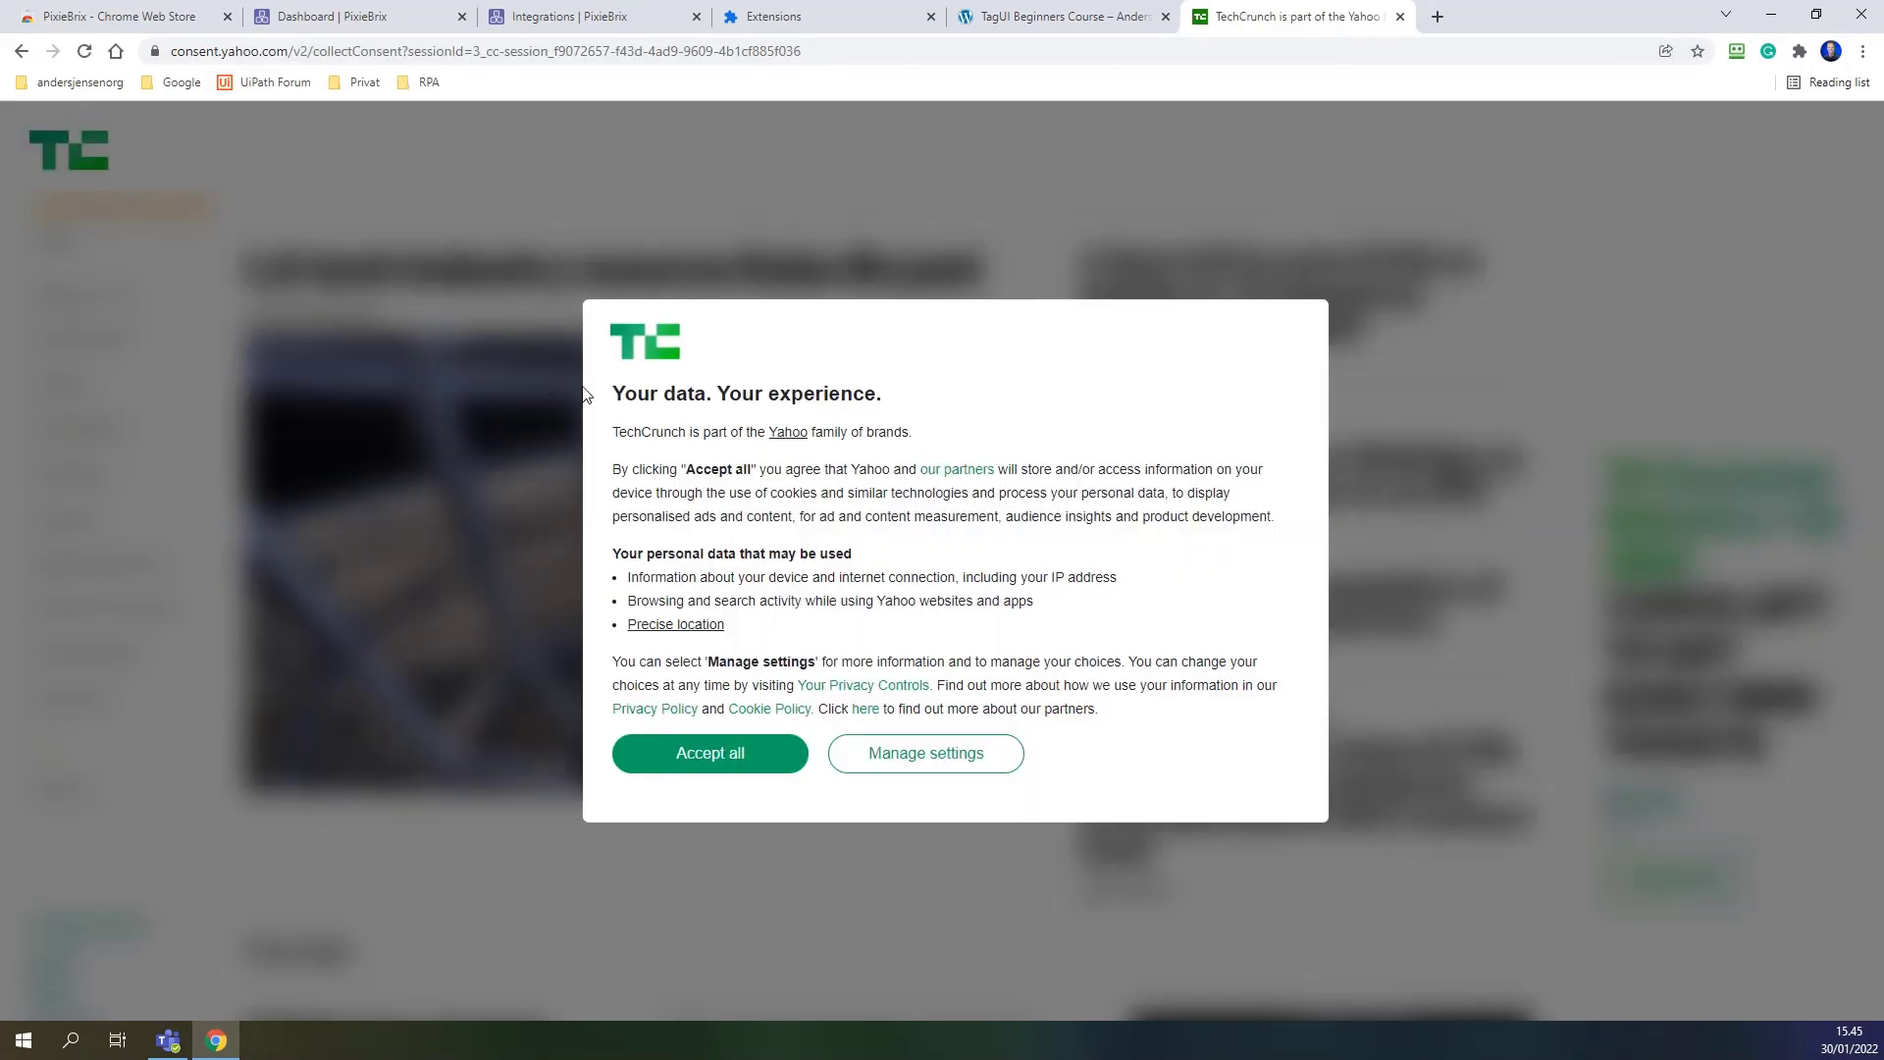
left_click(746, 744)
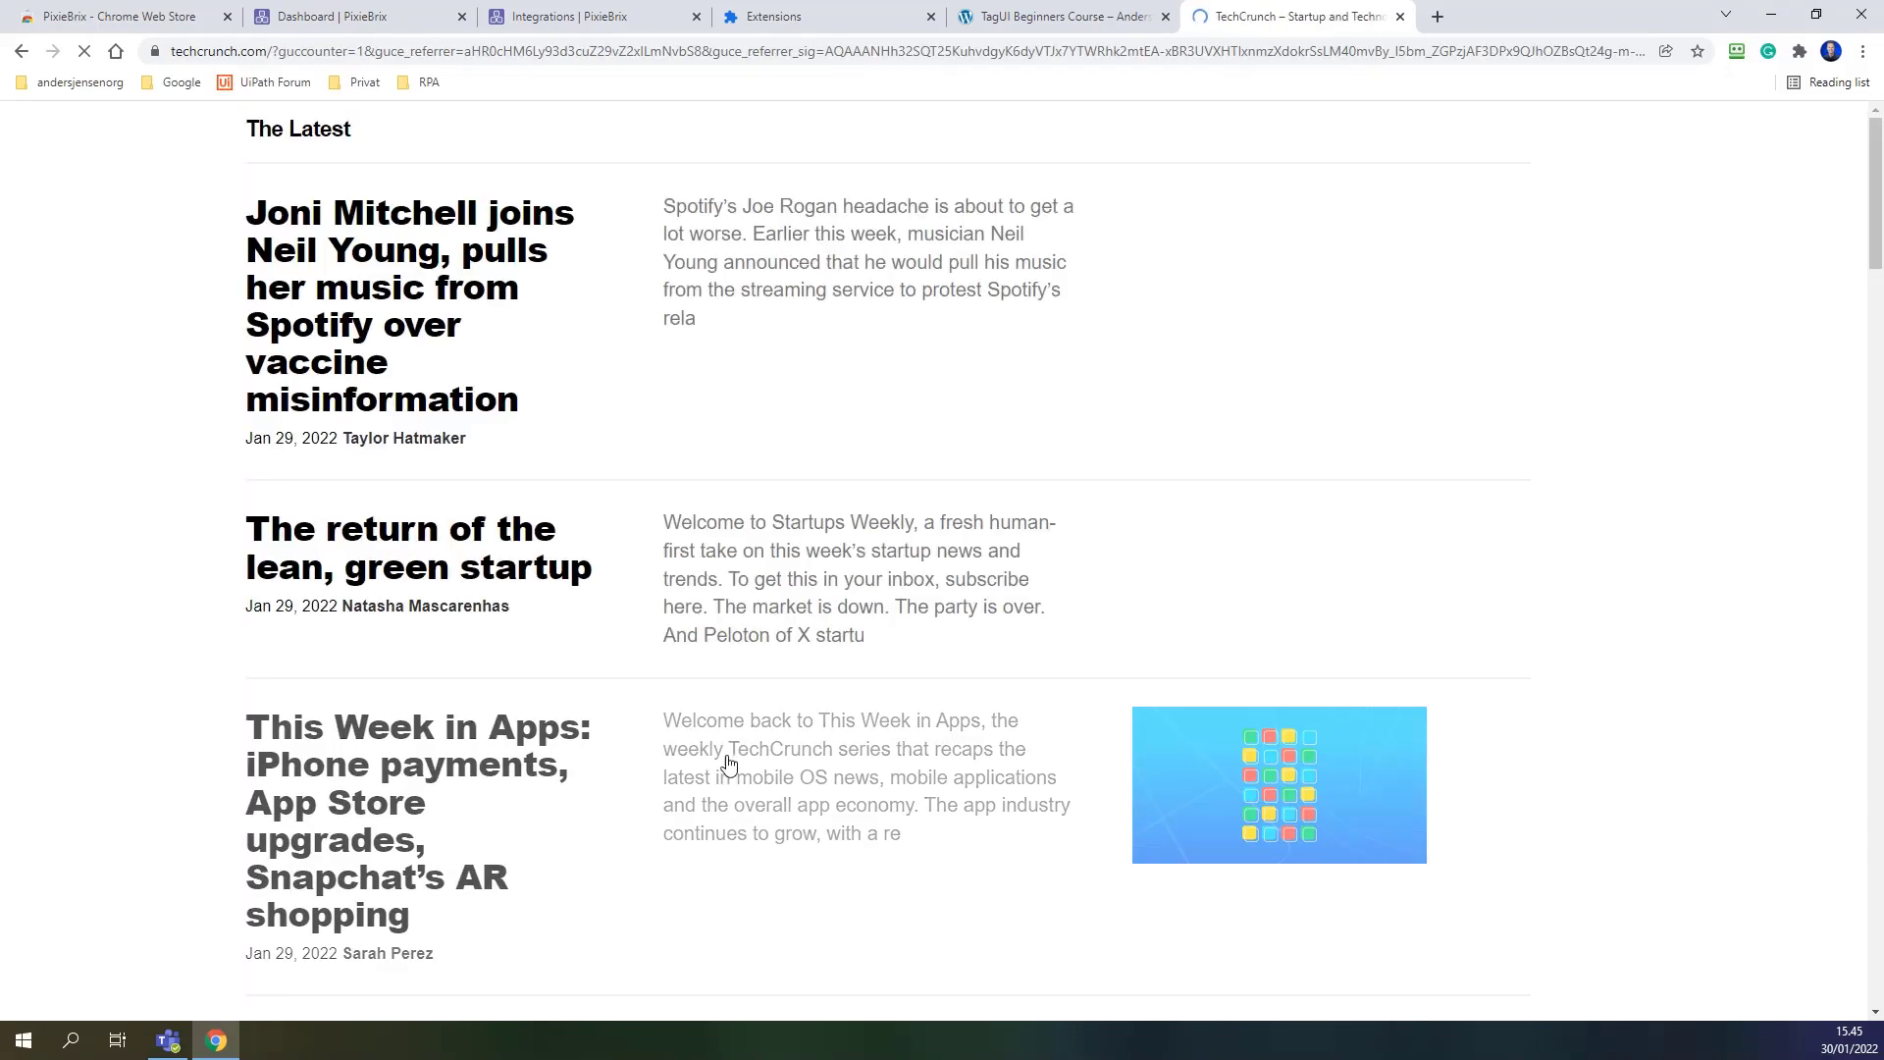
scroll(749, 721, "down", 8)
scroll(751, 725, "down", 5)
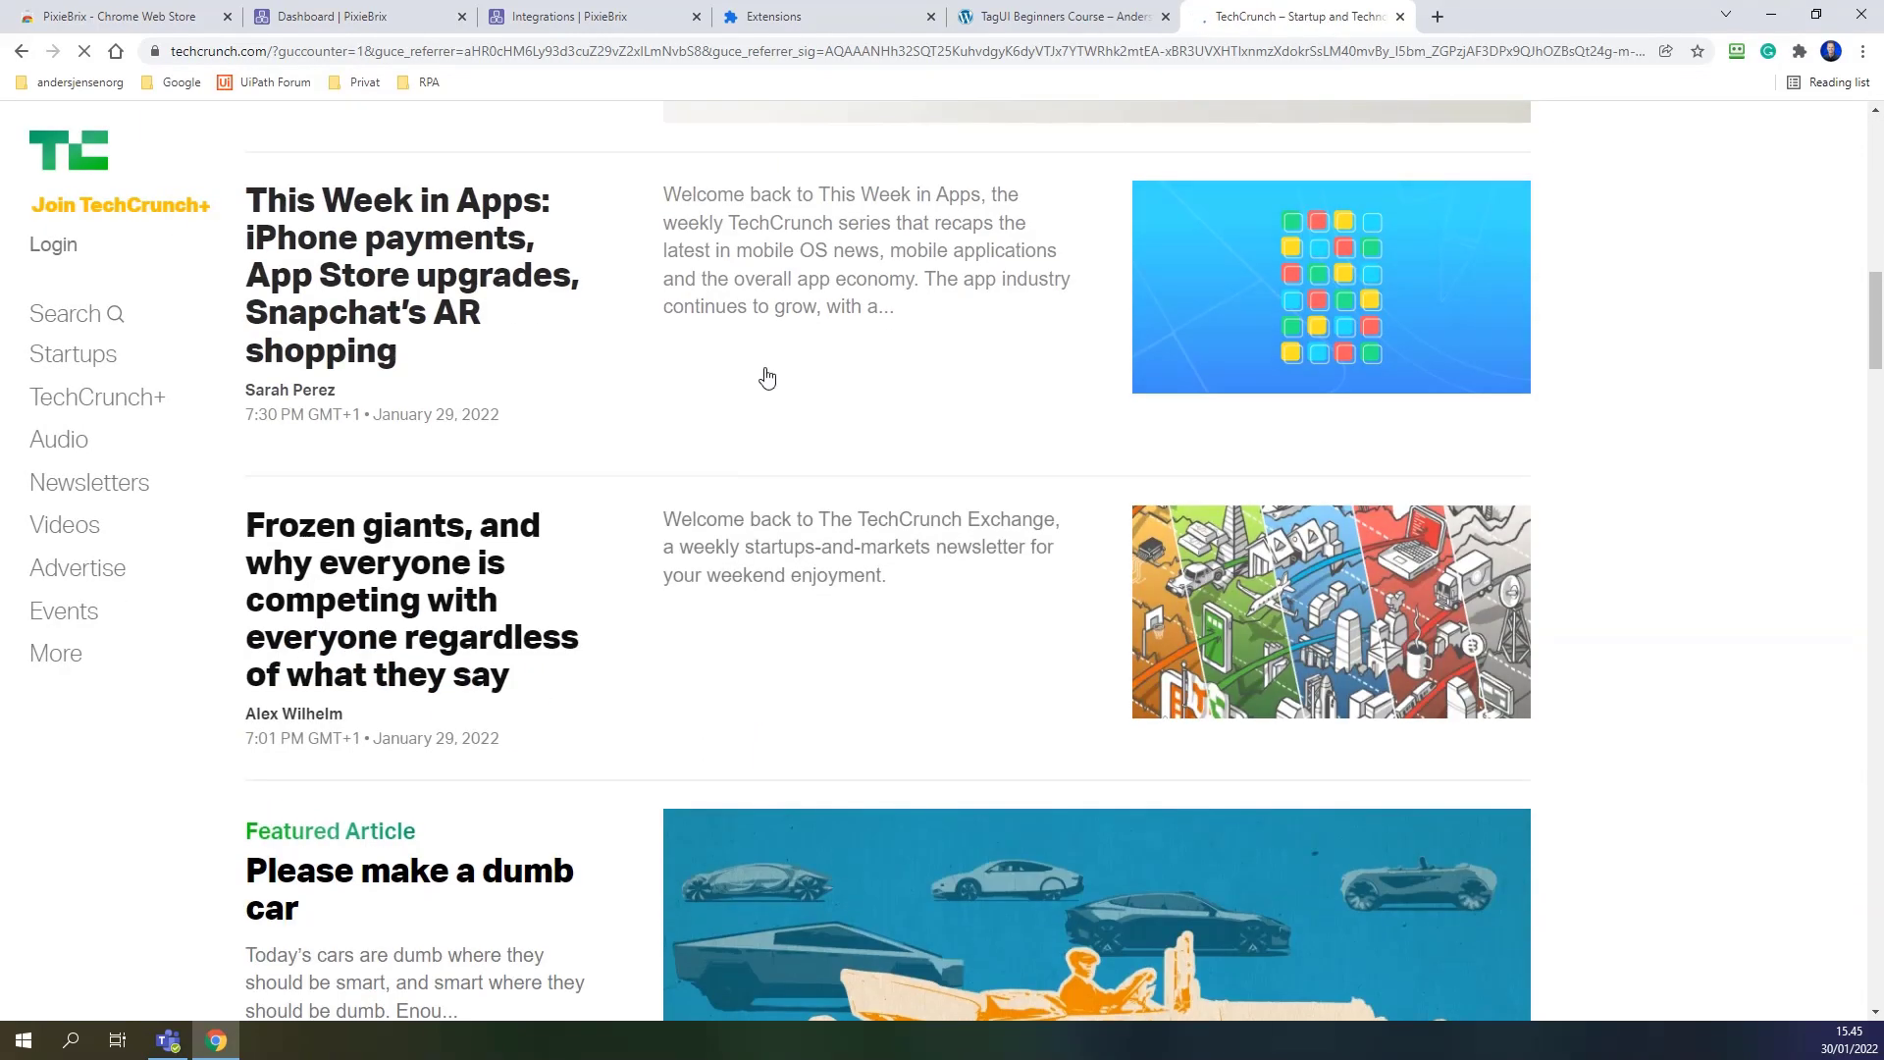
left_click(775, 282)
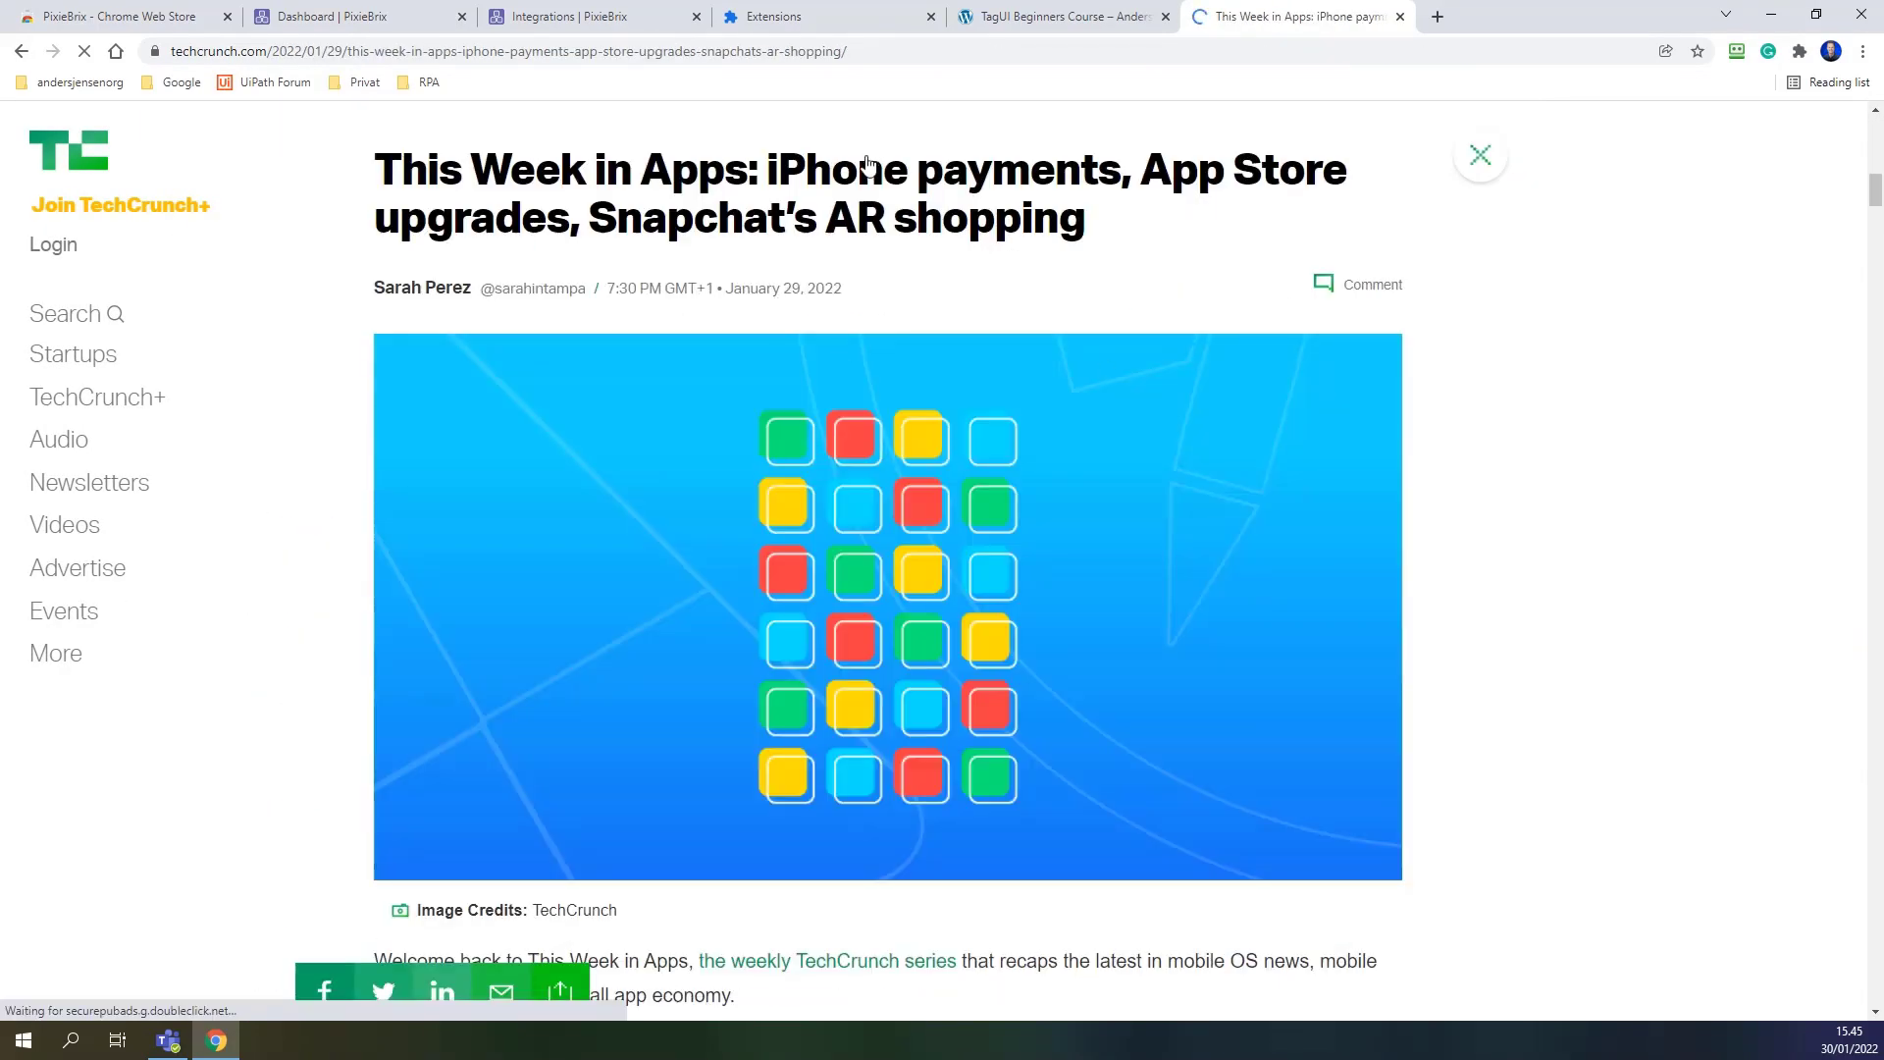
Send the TechCrunch article to Teams with description 'Great article' and bring Teams forward.
key("ctrl+k")
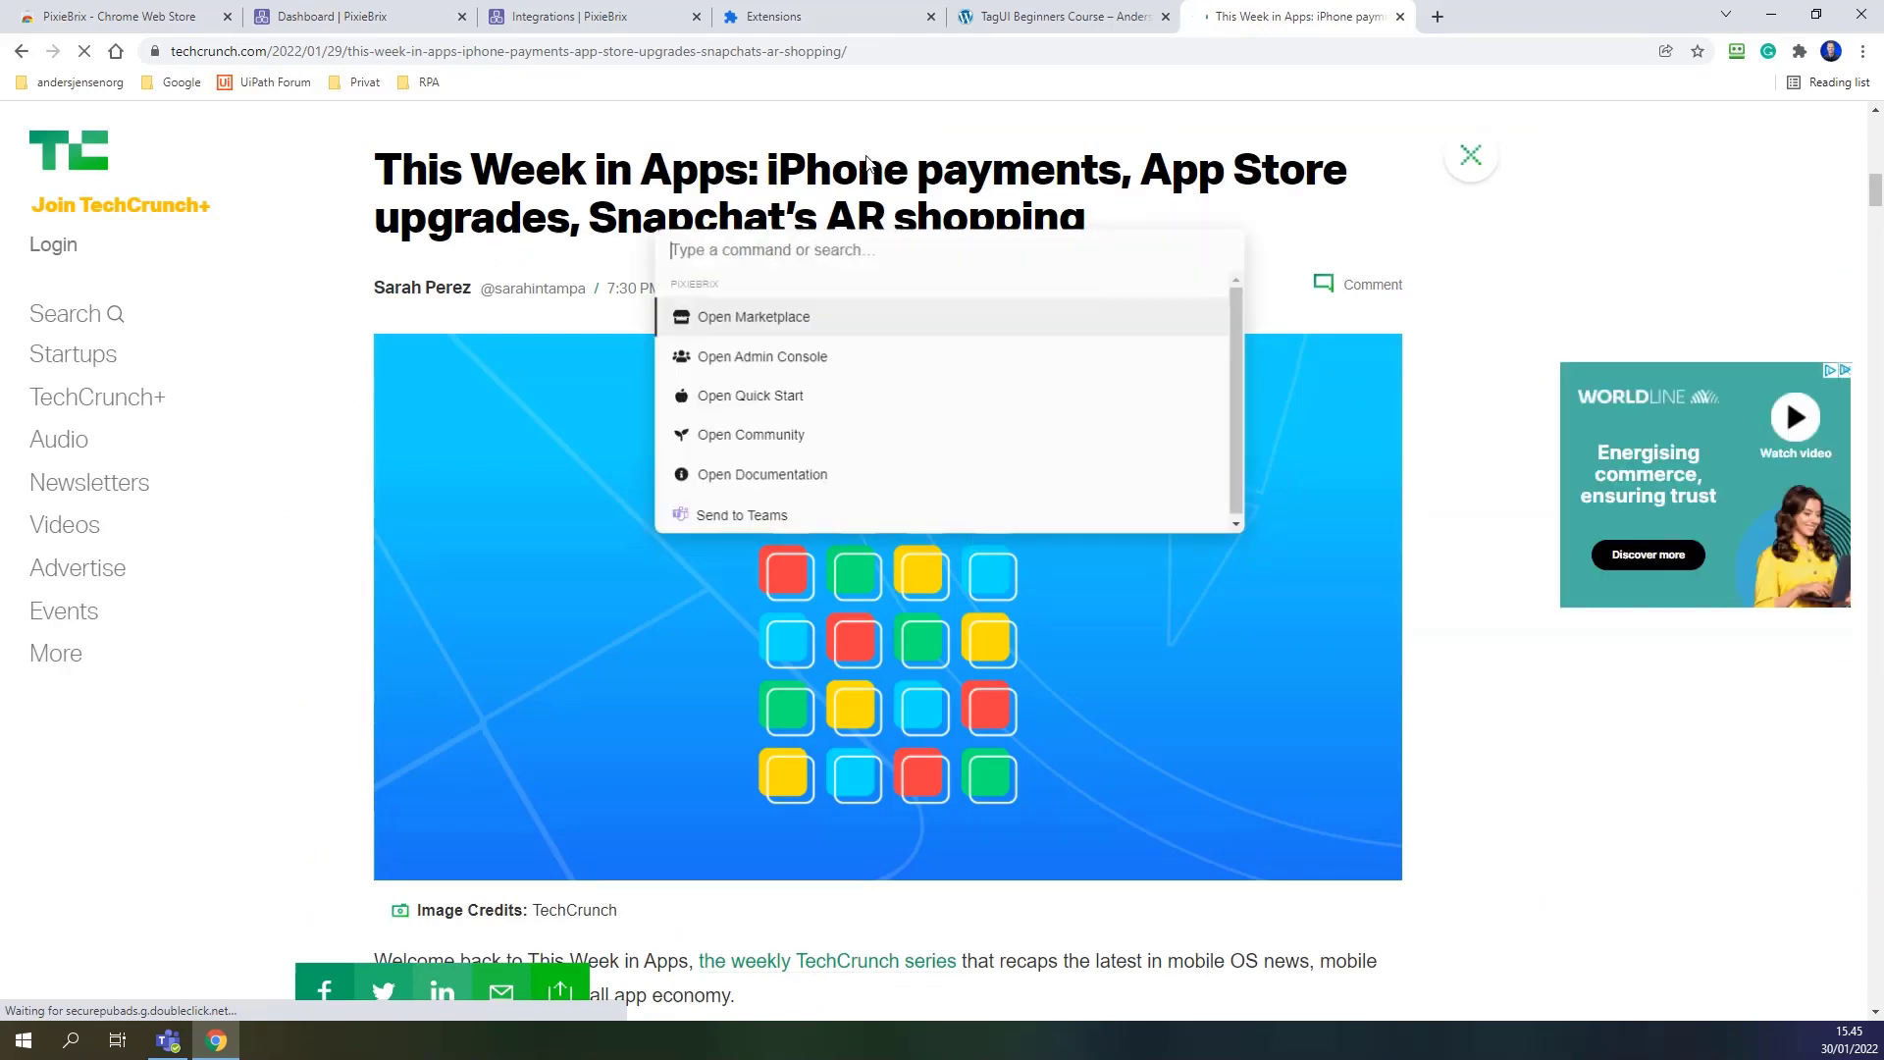
left_click(726, 521)
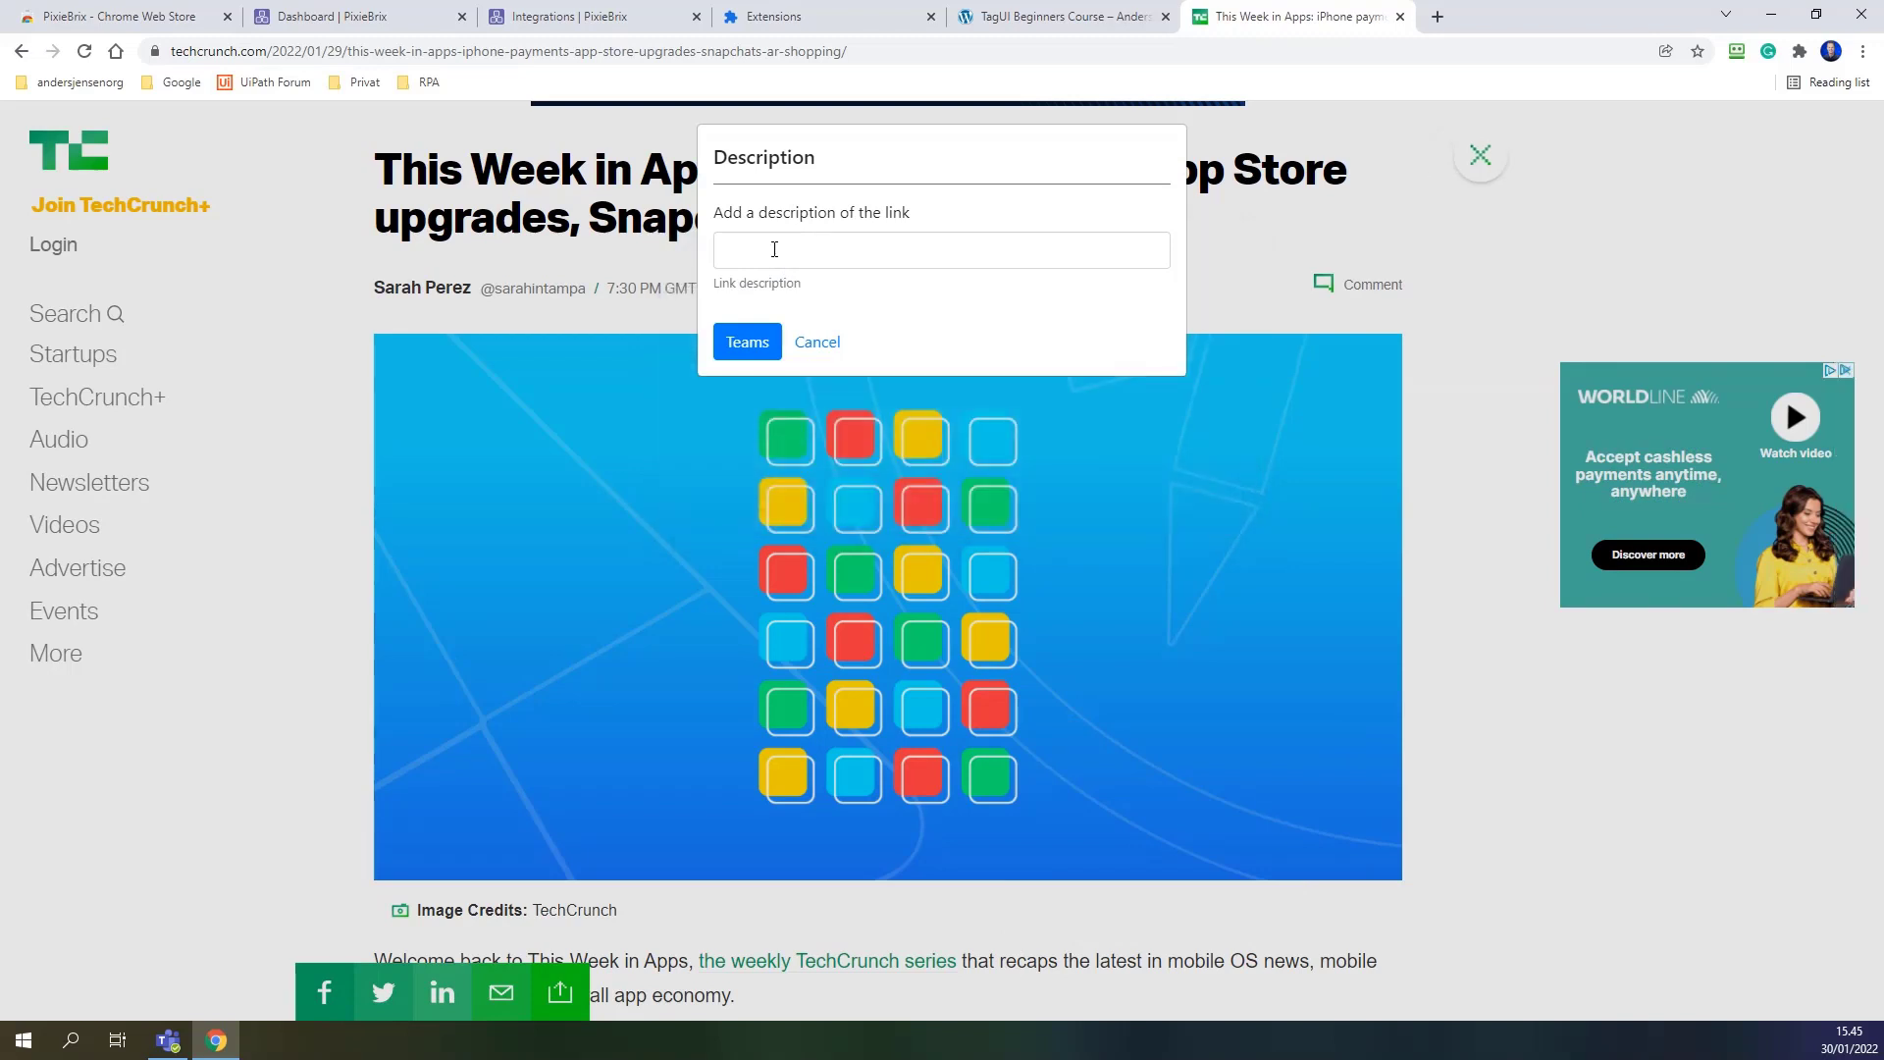
left_click(768, 252)
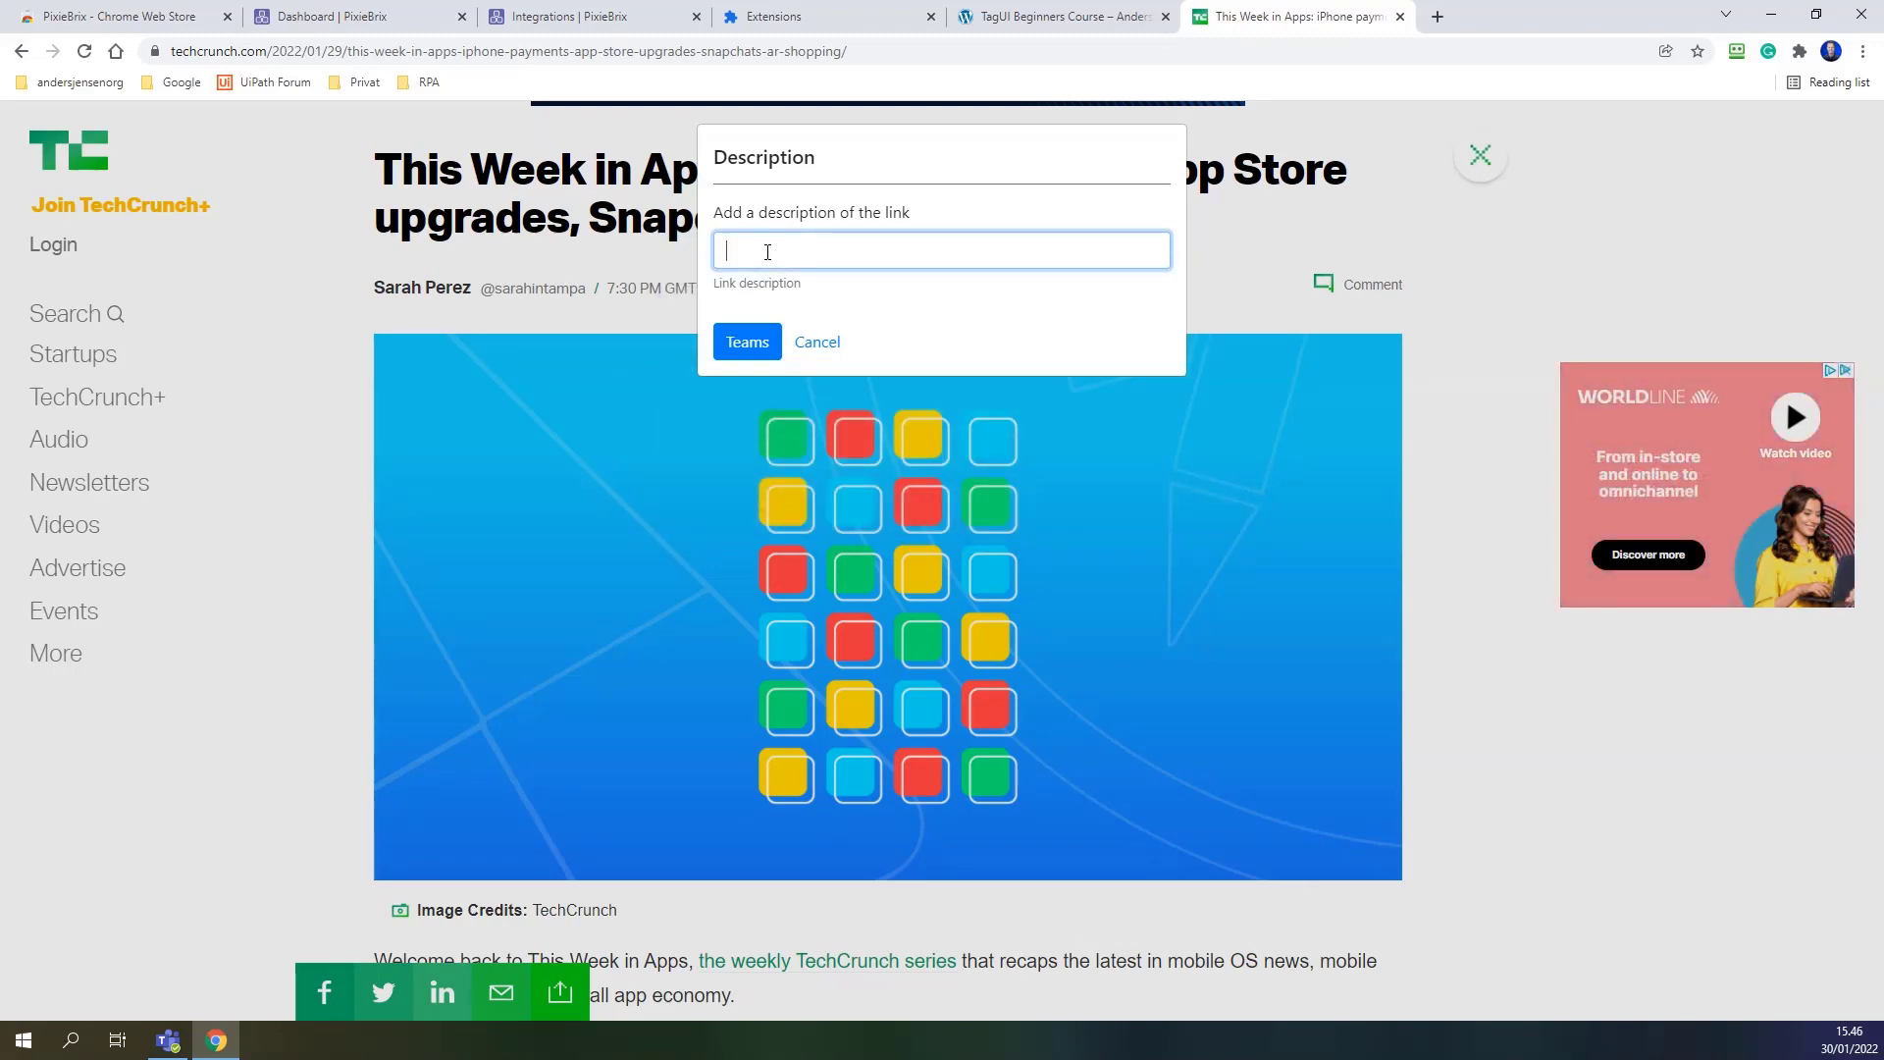
type("Great articl")
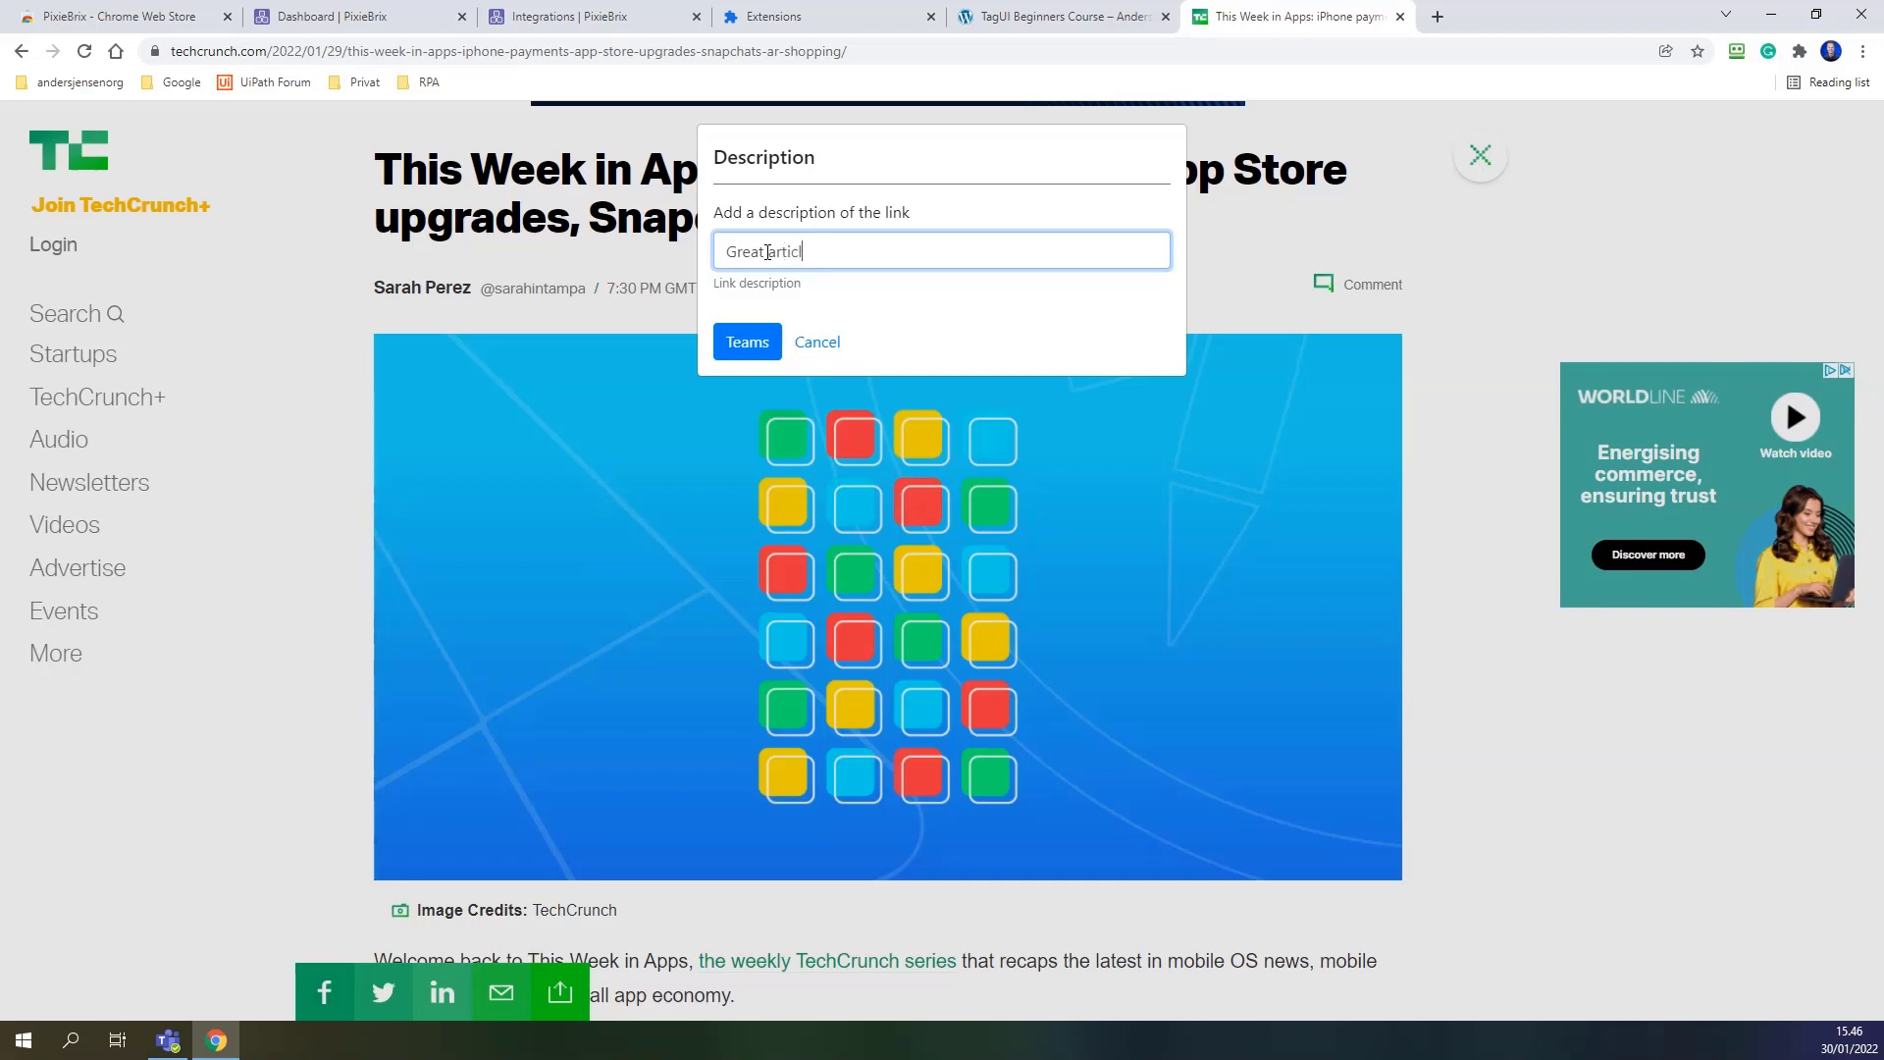
type("e")
left_click(744, 339)
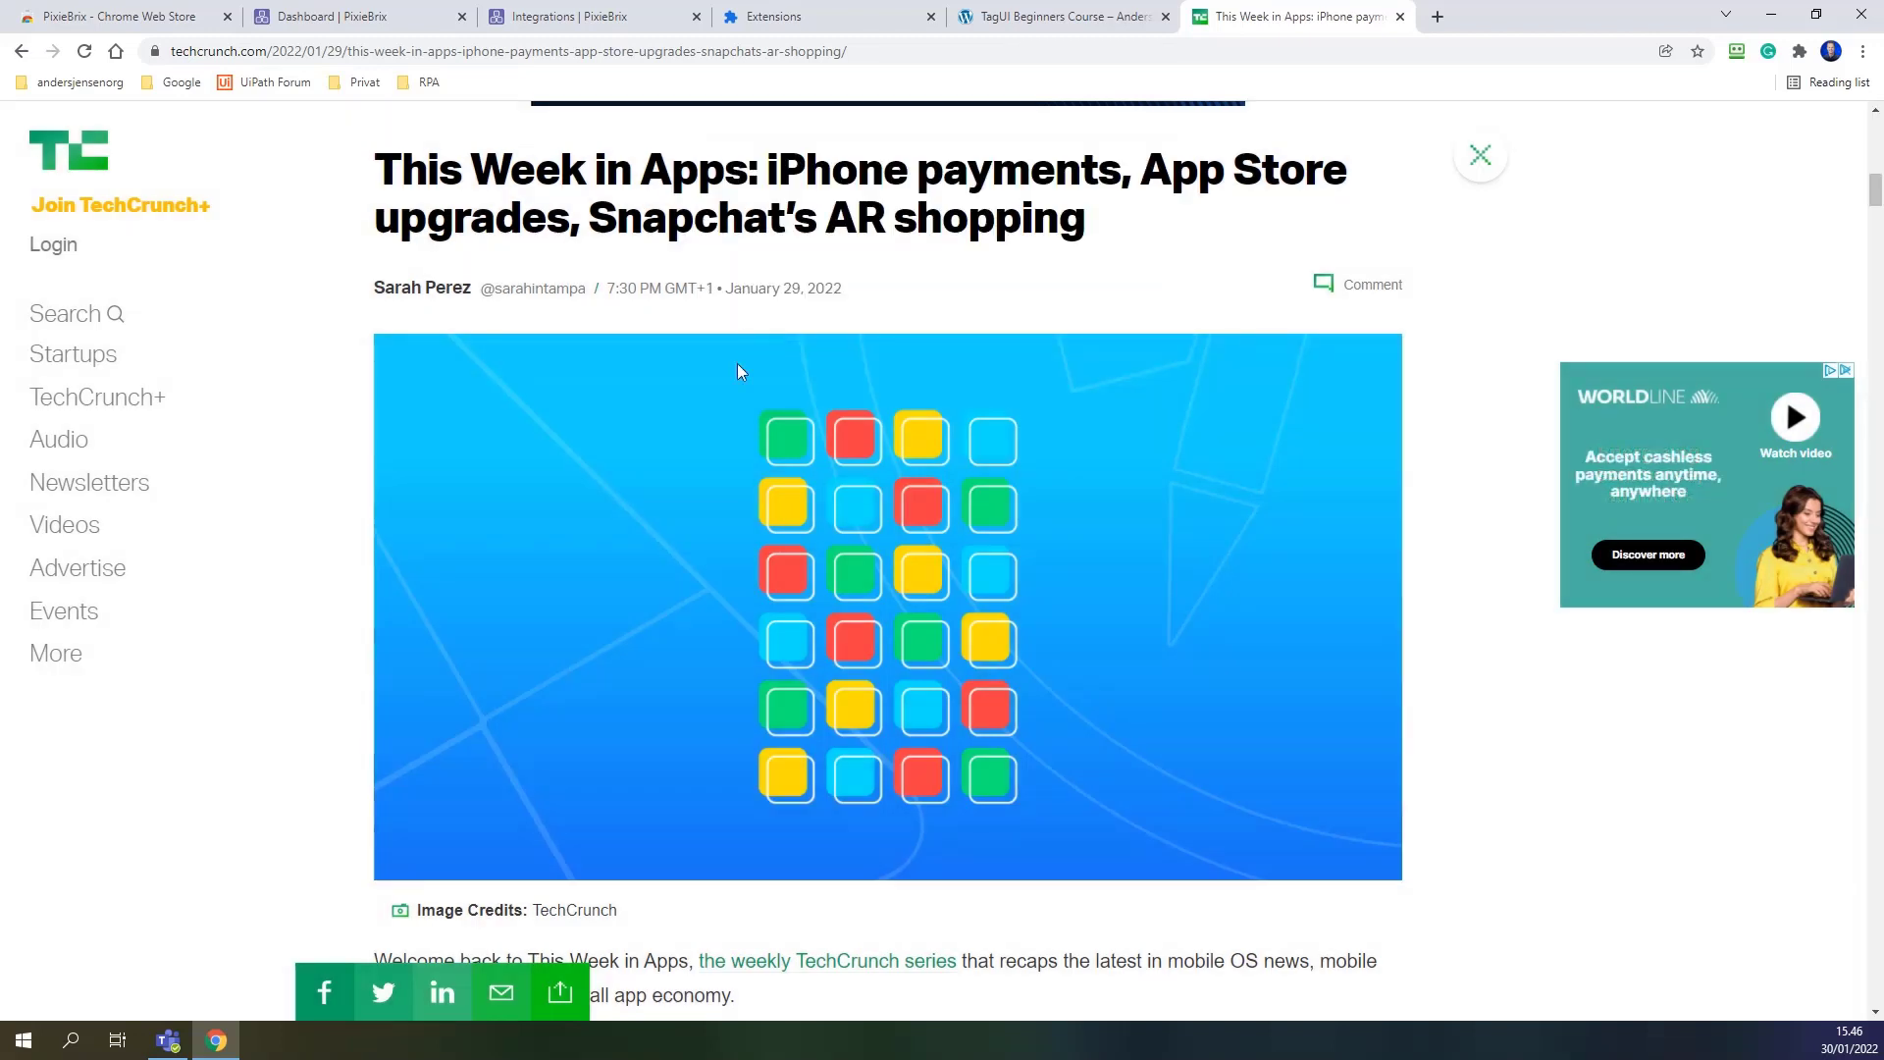
left_click(168, 1040)
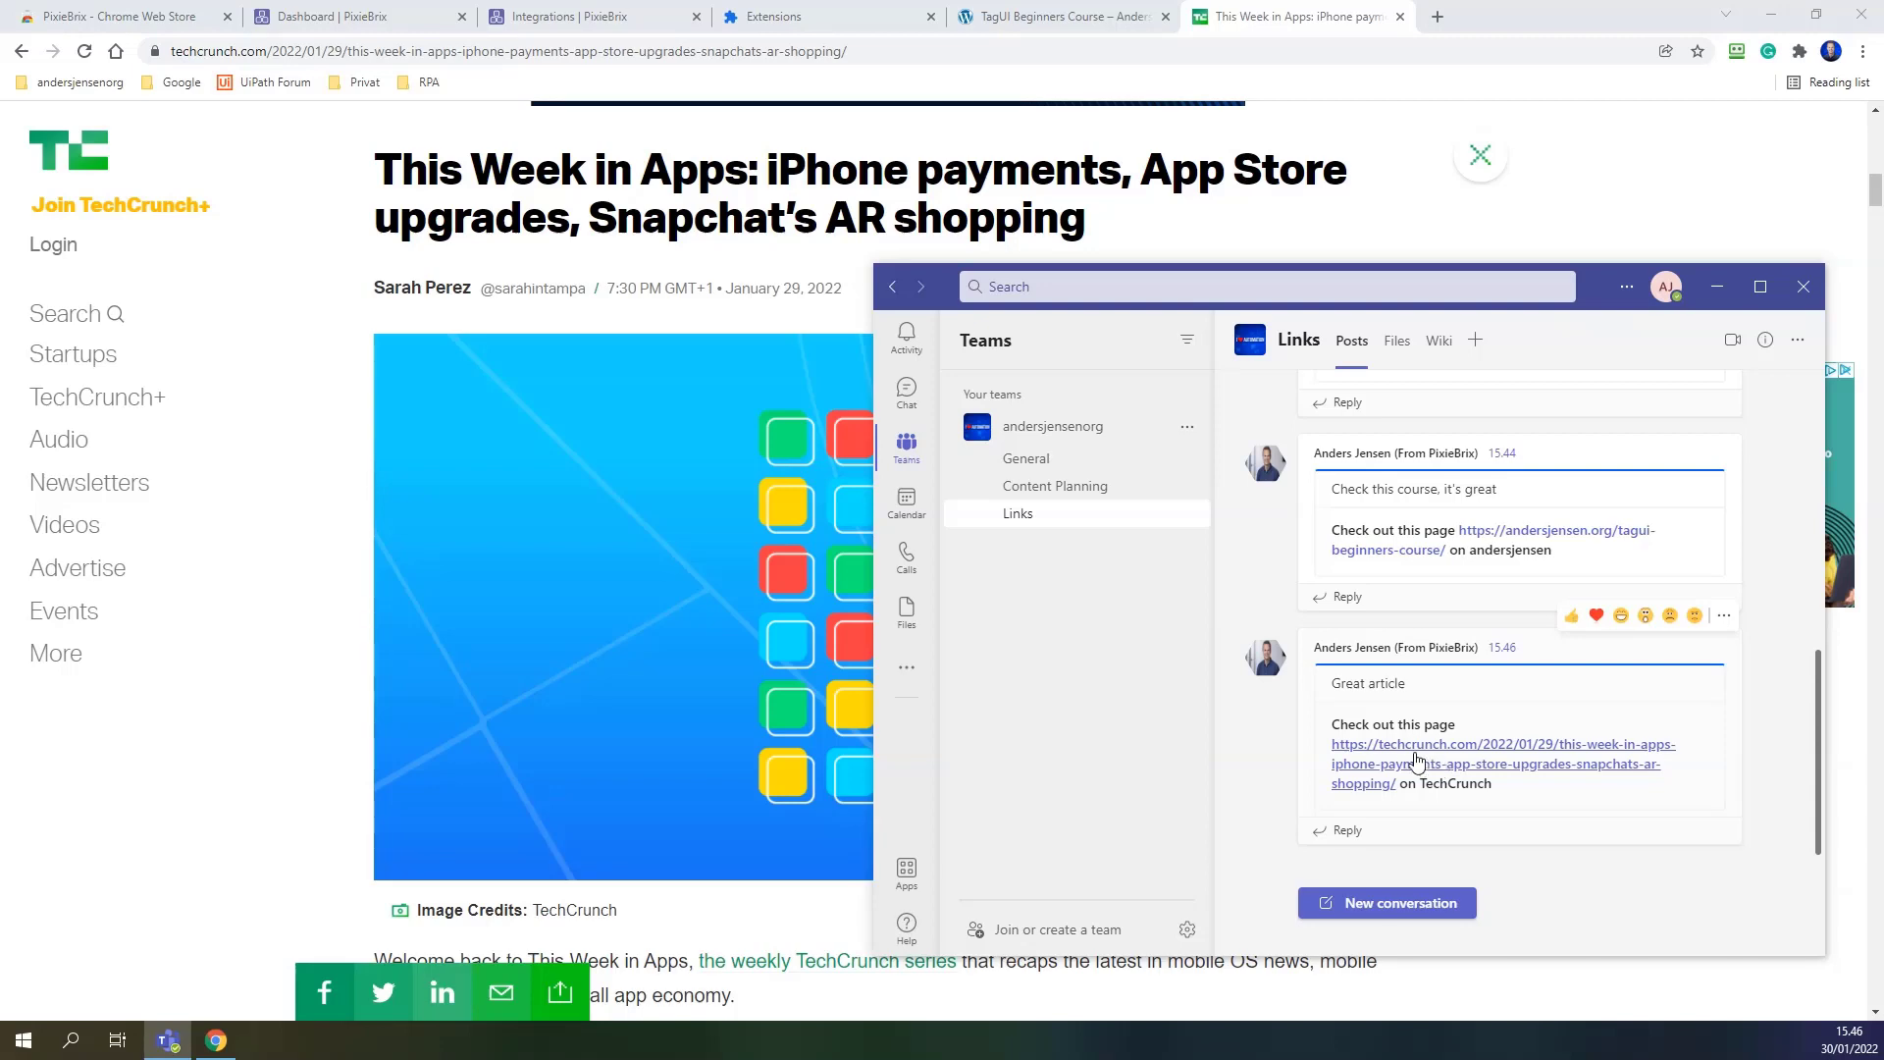
Open the TechCrunch link from the 'Great article' card, then return to the Teams Links channel.
left_click(1382, 759)
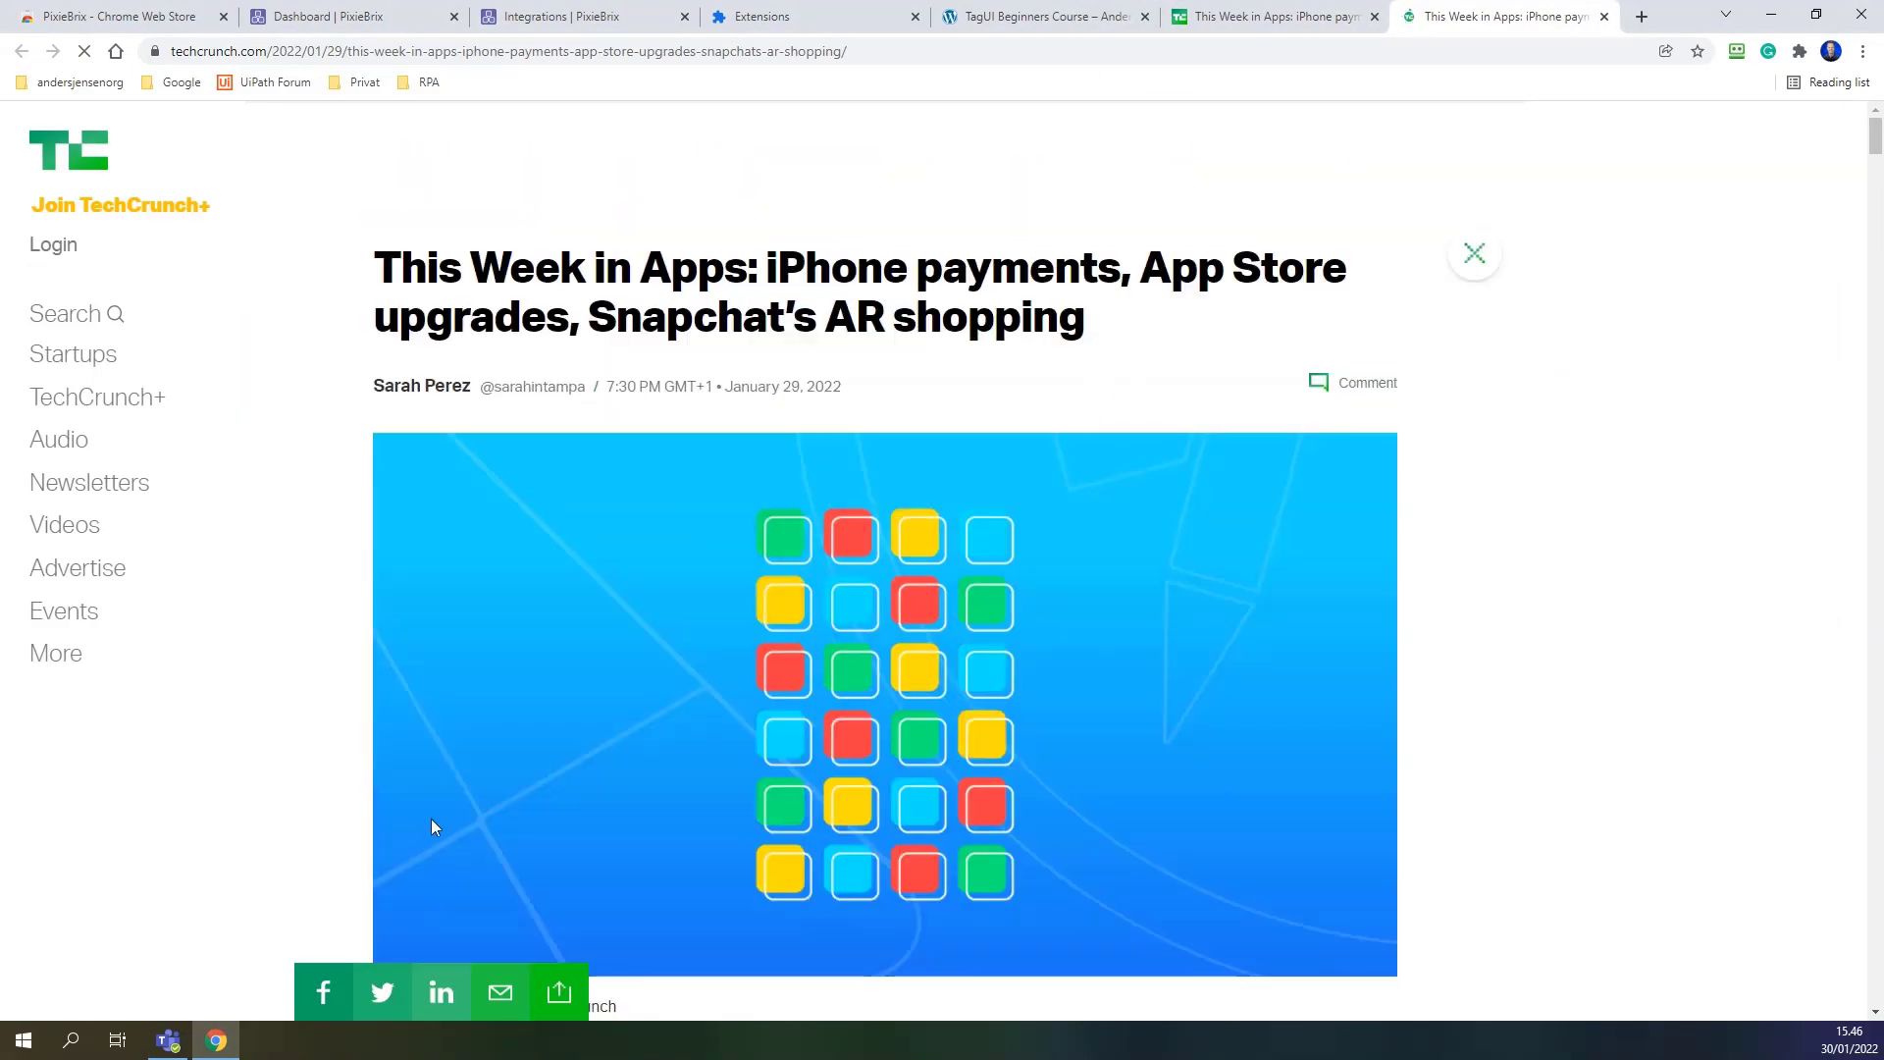
left_click(157, 1046)
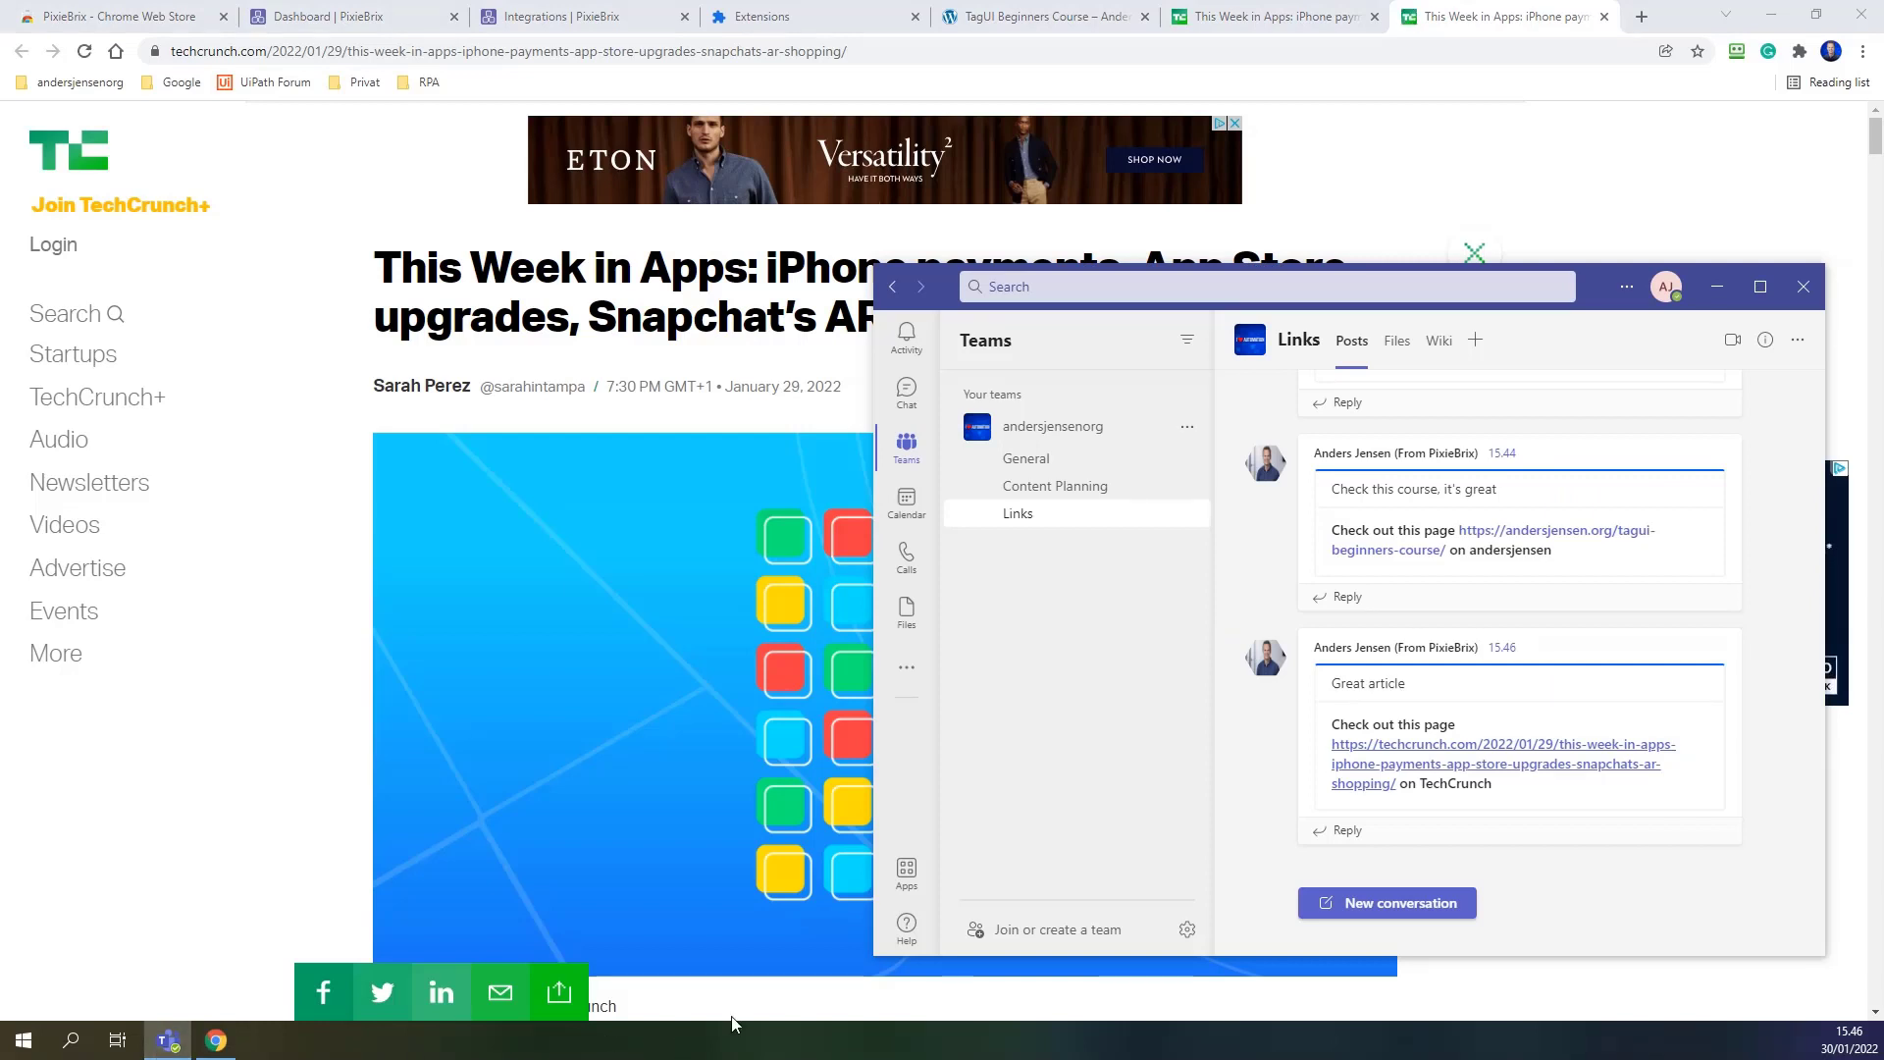